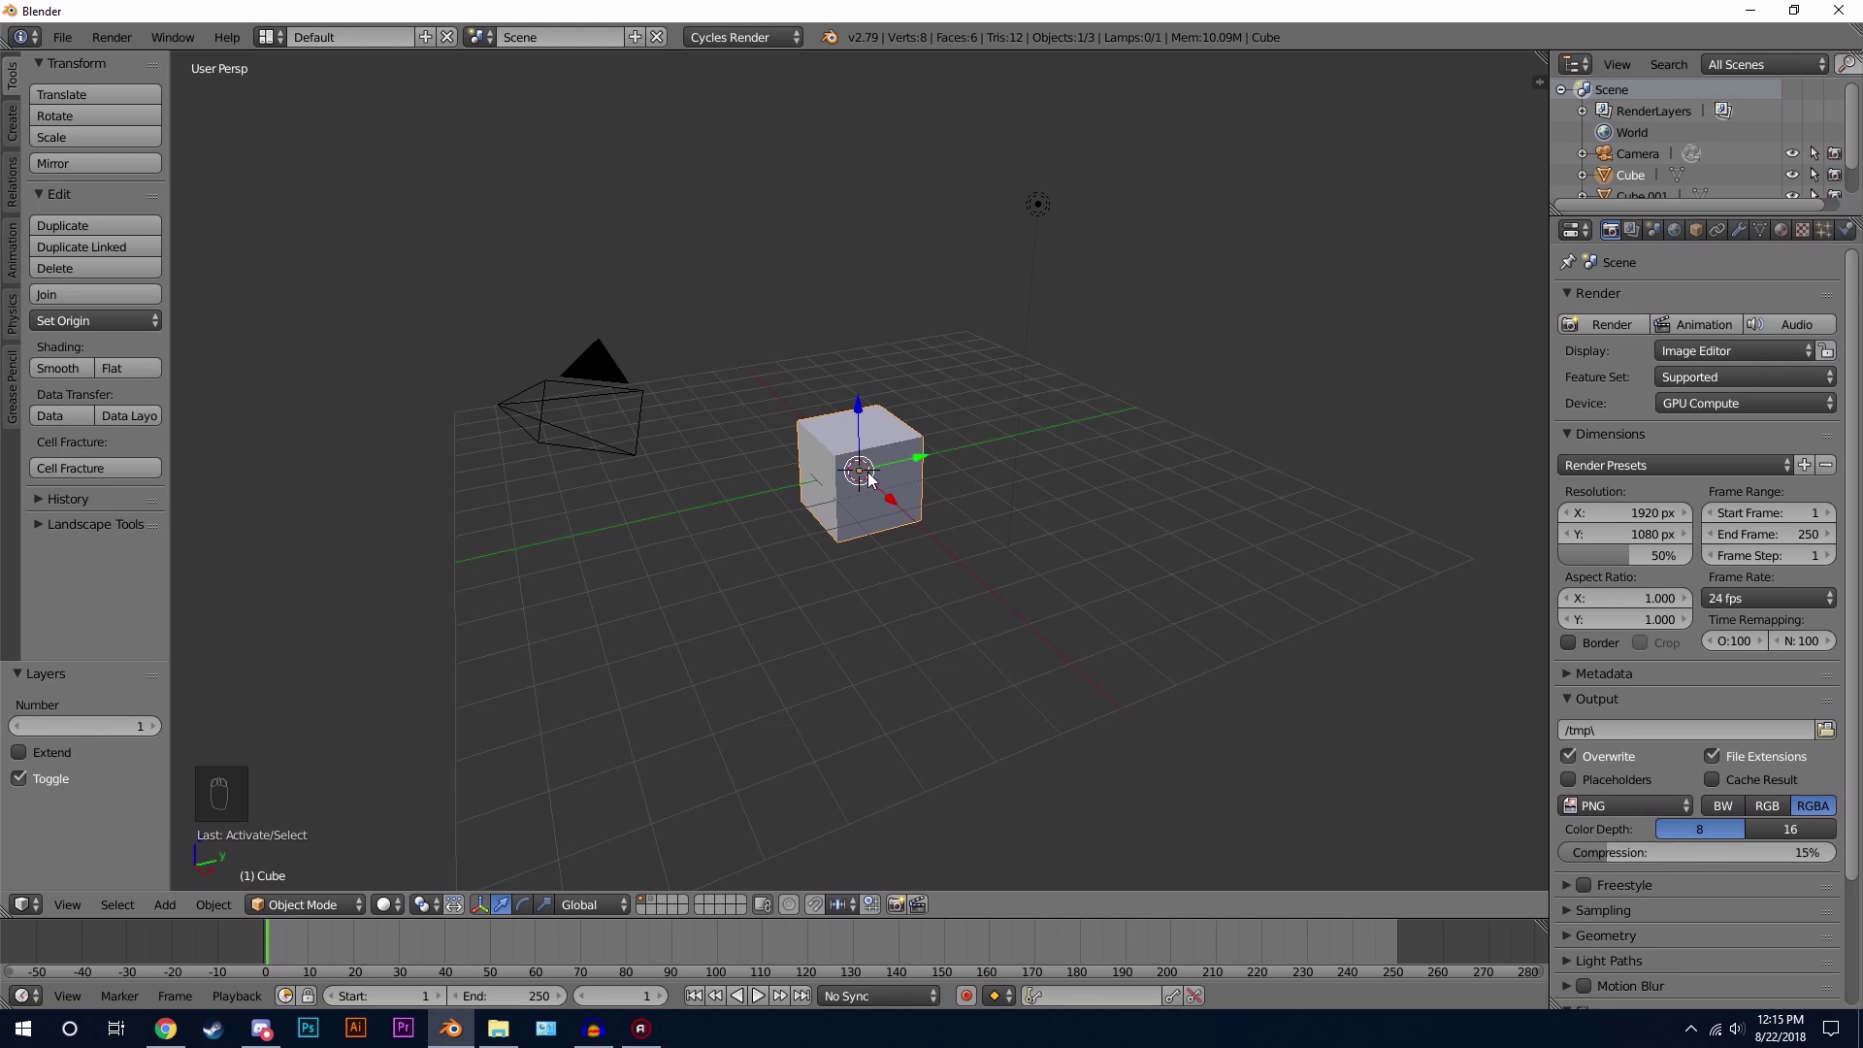
# Step: Isolate the cube in local view, hiding camera and lamp, and orbit to a new angle
pyautogui.press('KP_Divide')
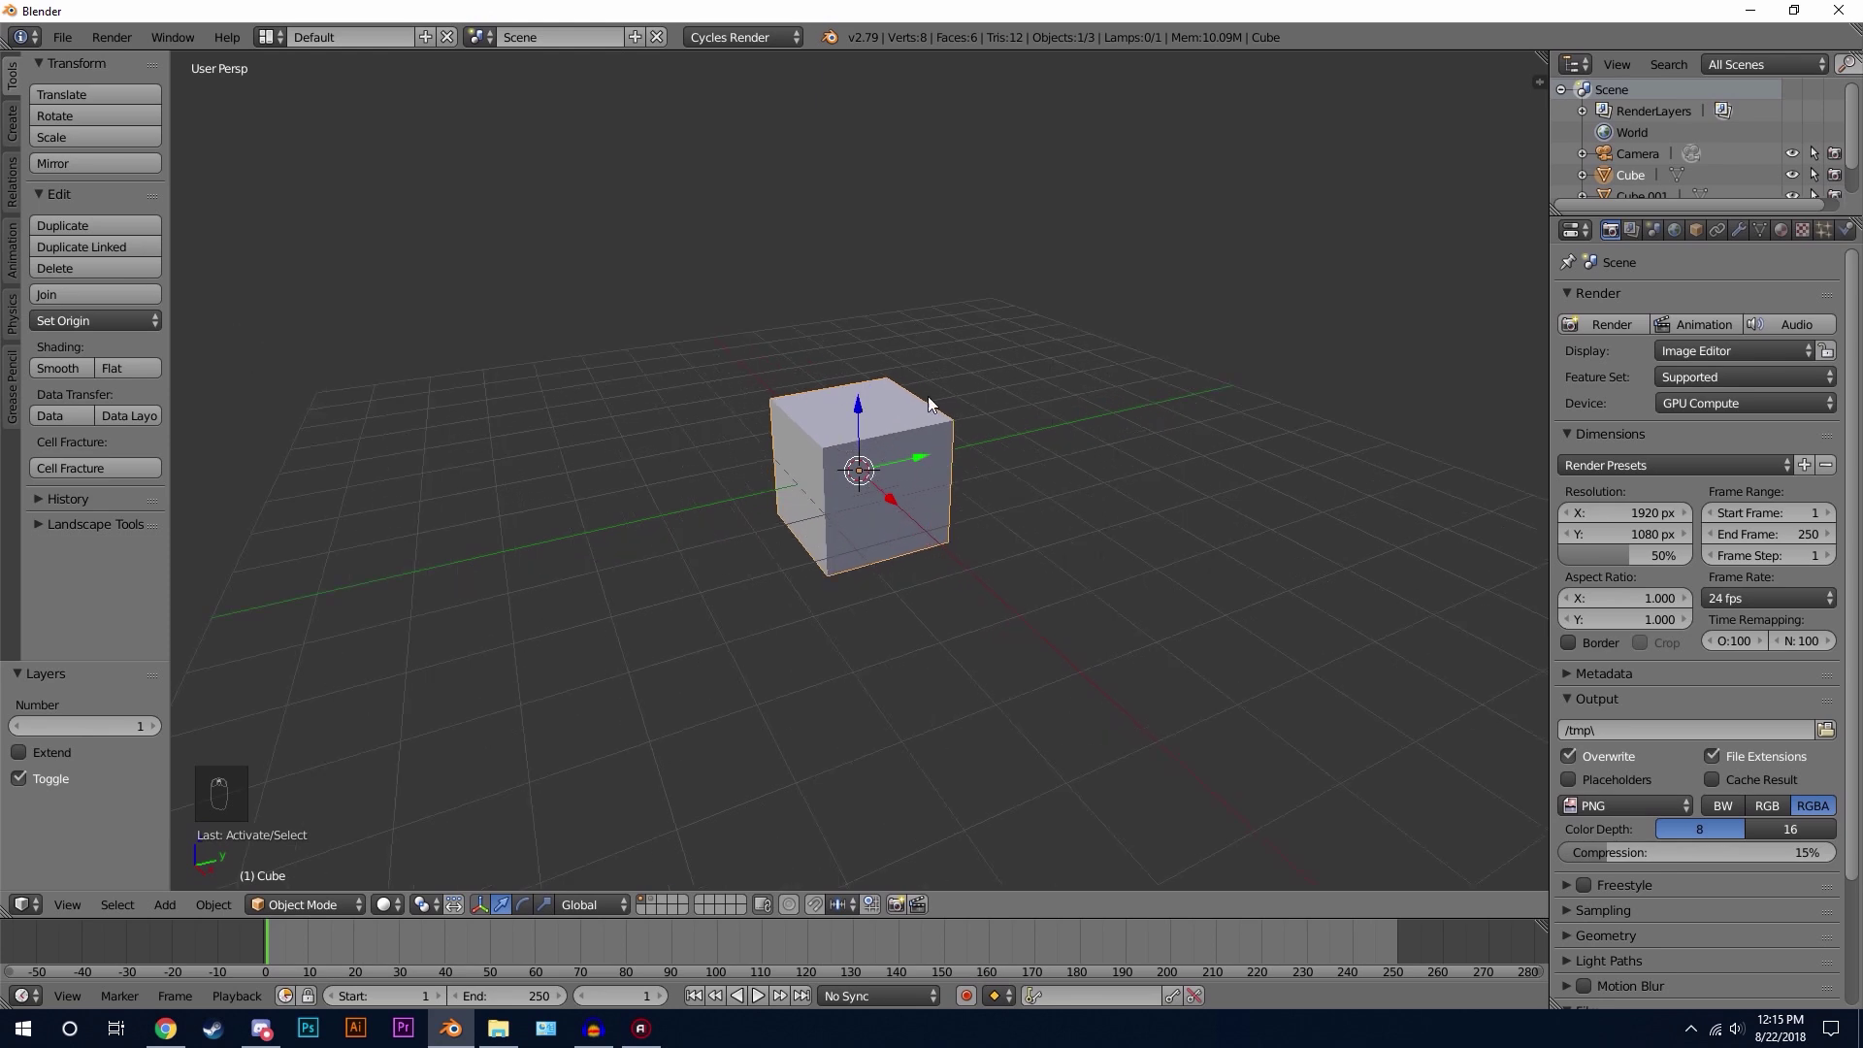
pyautogui.moveTo(860, 450); pyautogui.dragTo(887, 483, button='middle')
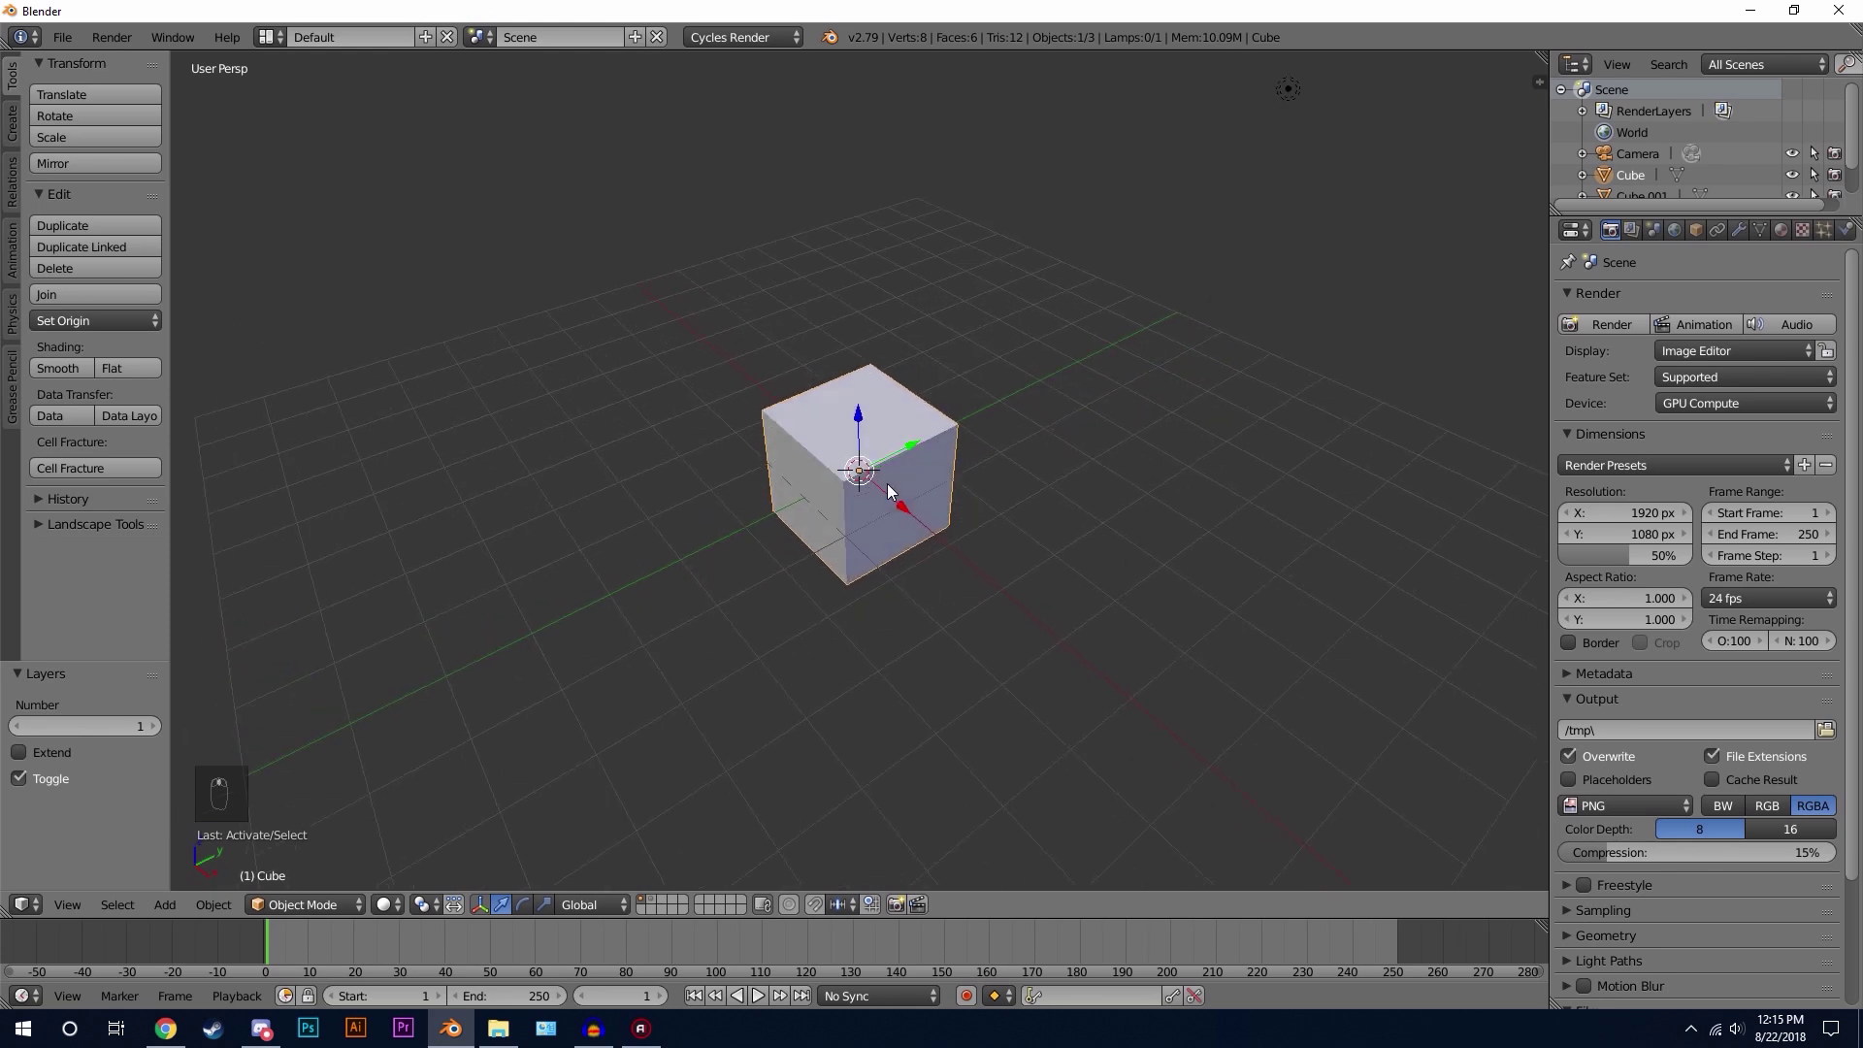
# Step: Enable nodes on the cube's material and set its diffuse surface colour to red
pyautogui.click(1782, 229)
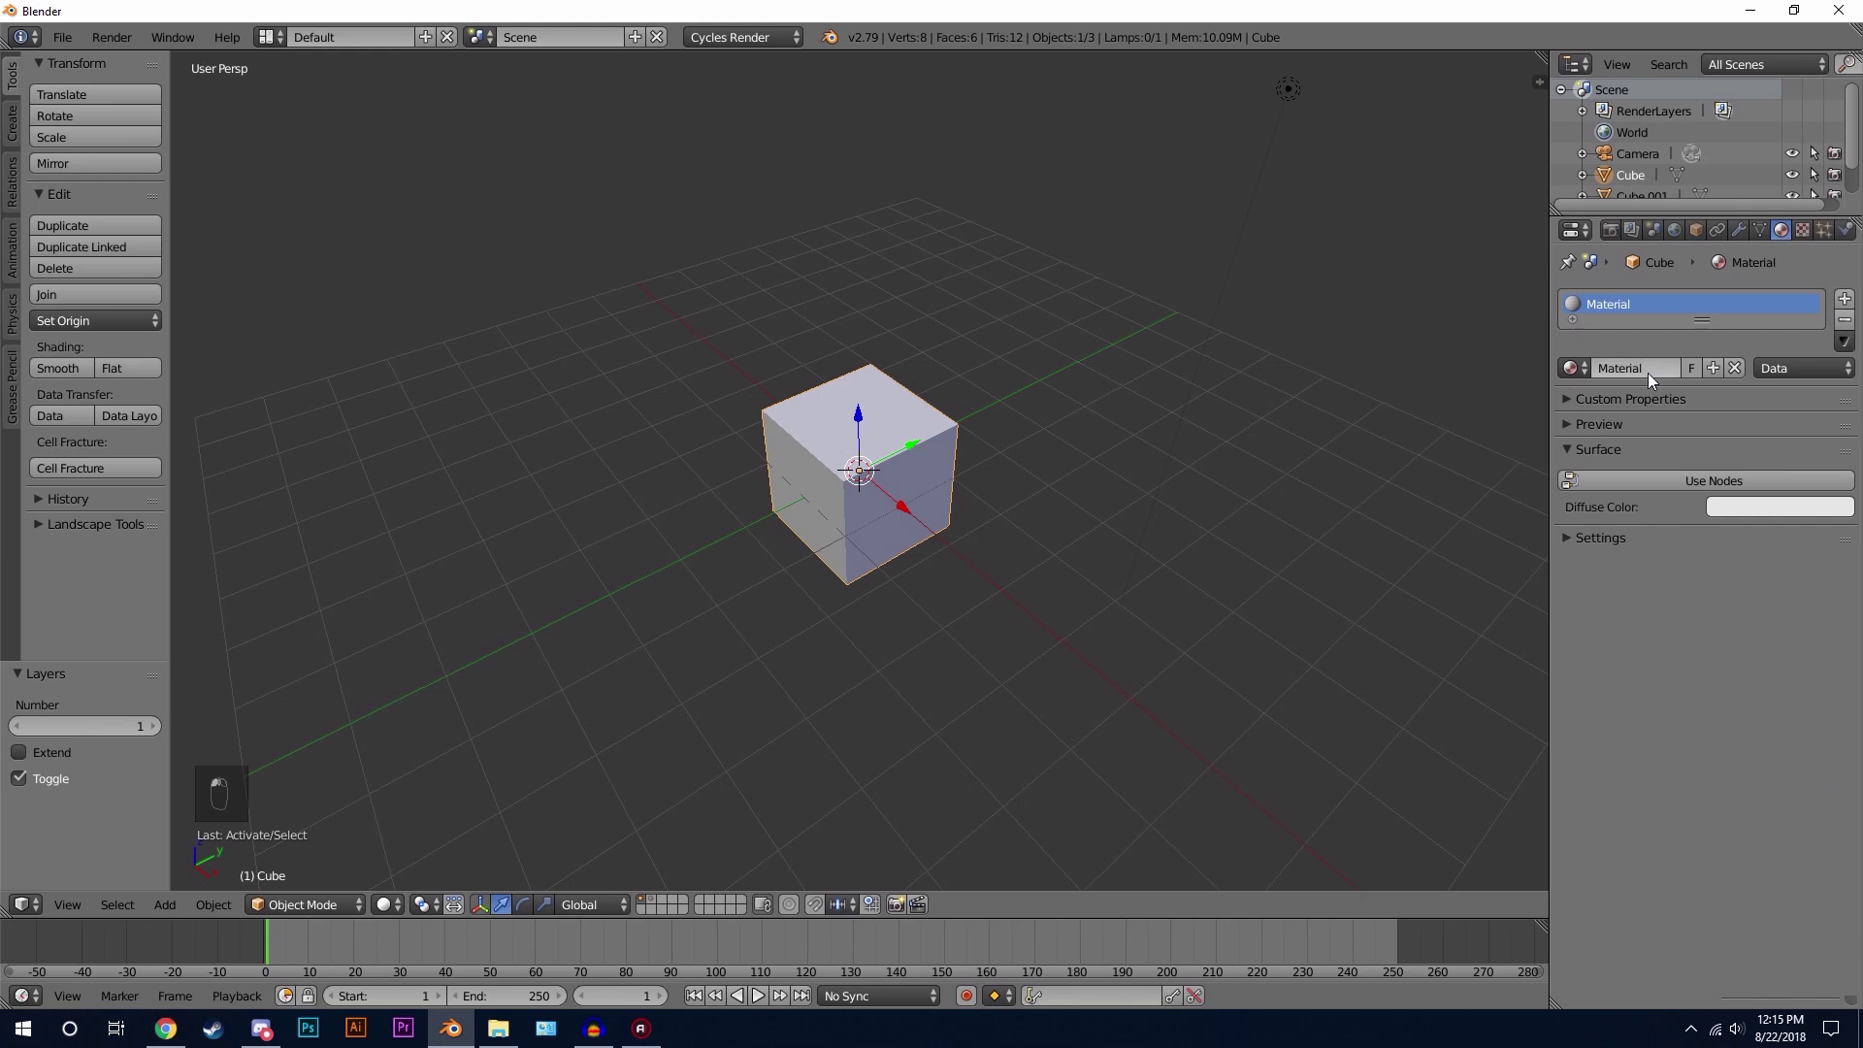
pyautogui.click(1734, 485)
pyautogui.click(1726, 515)
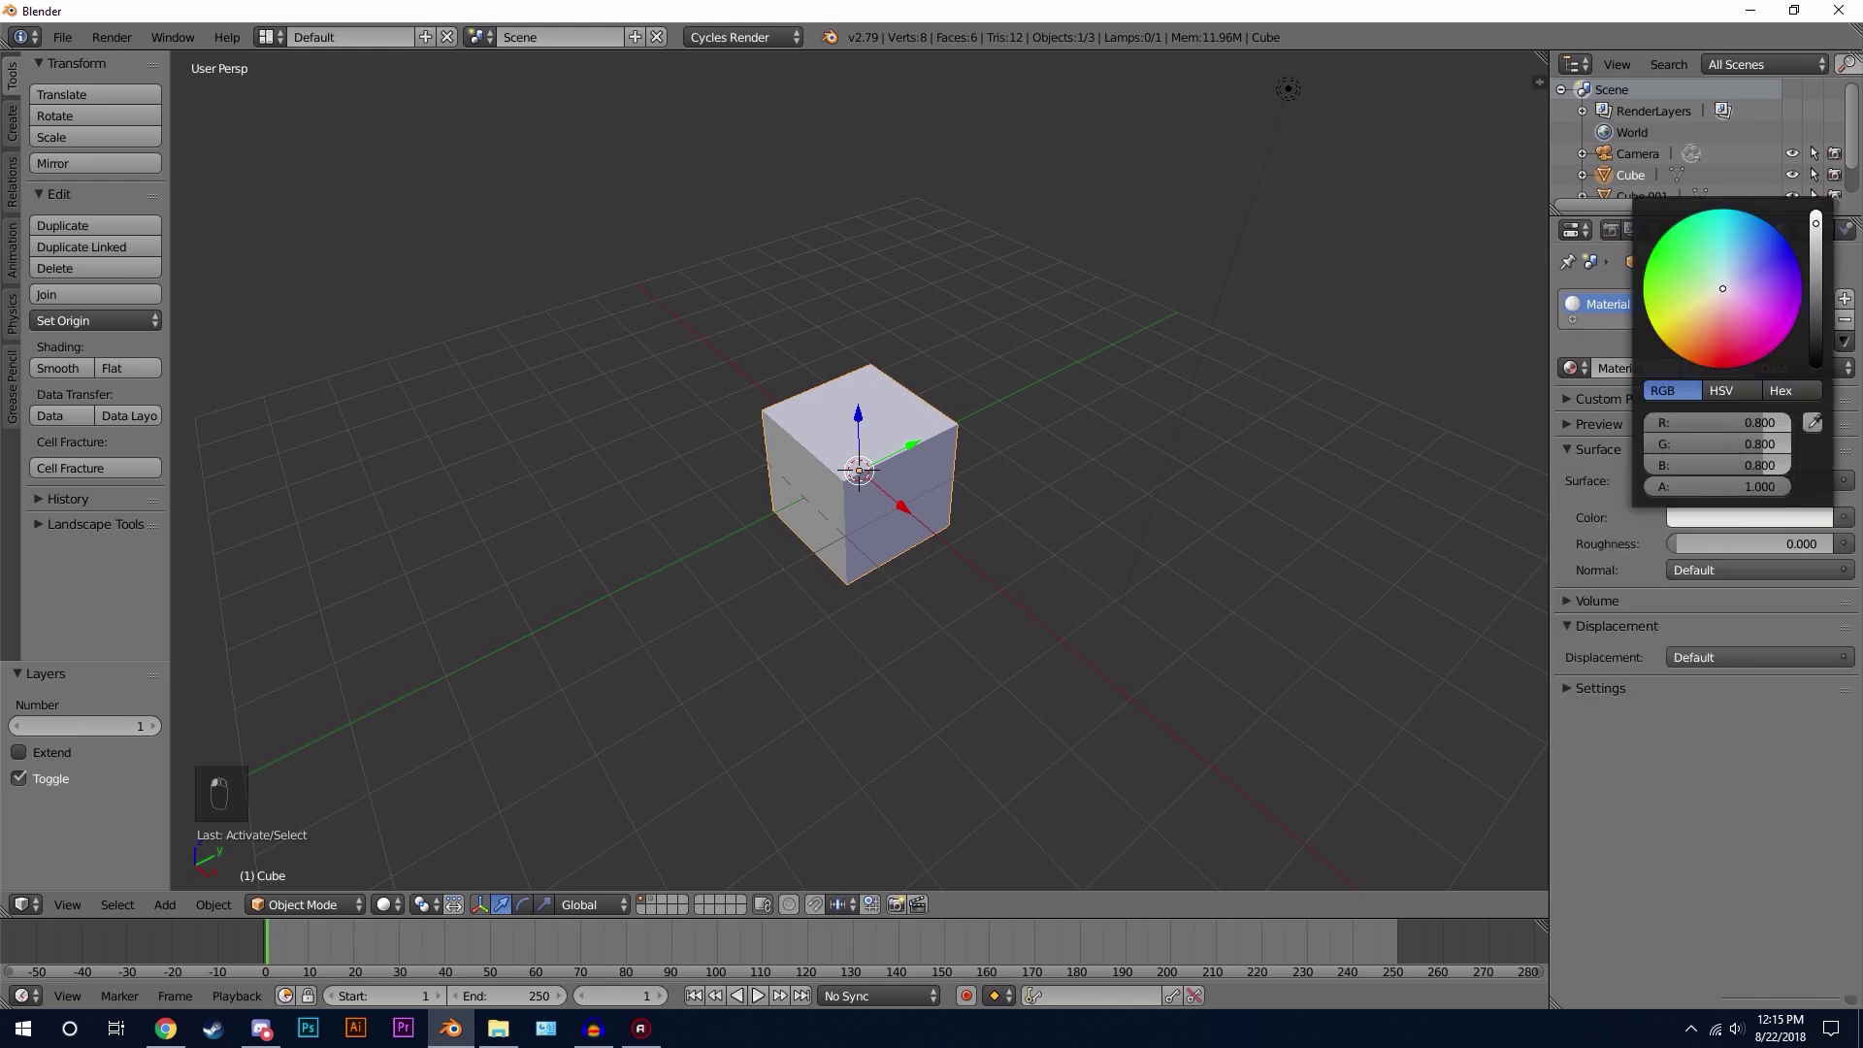
pyautogui.moveTo(1722, 288); pyautogui.dragTo(1714, 358)
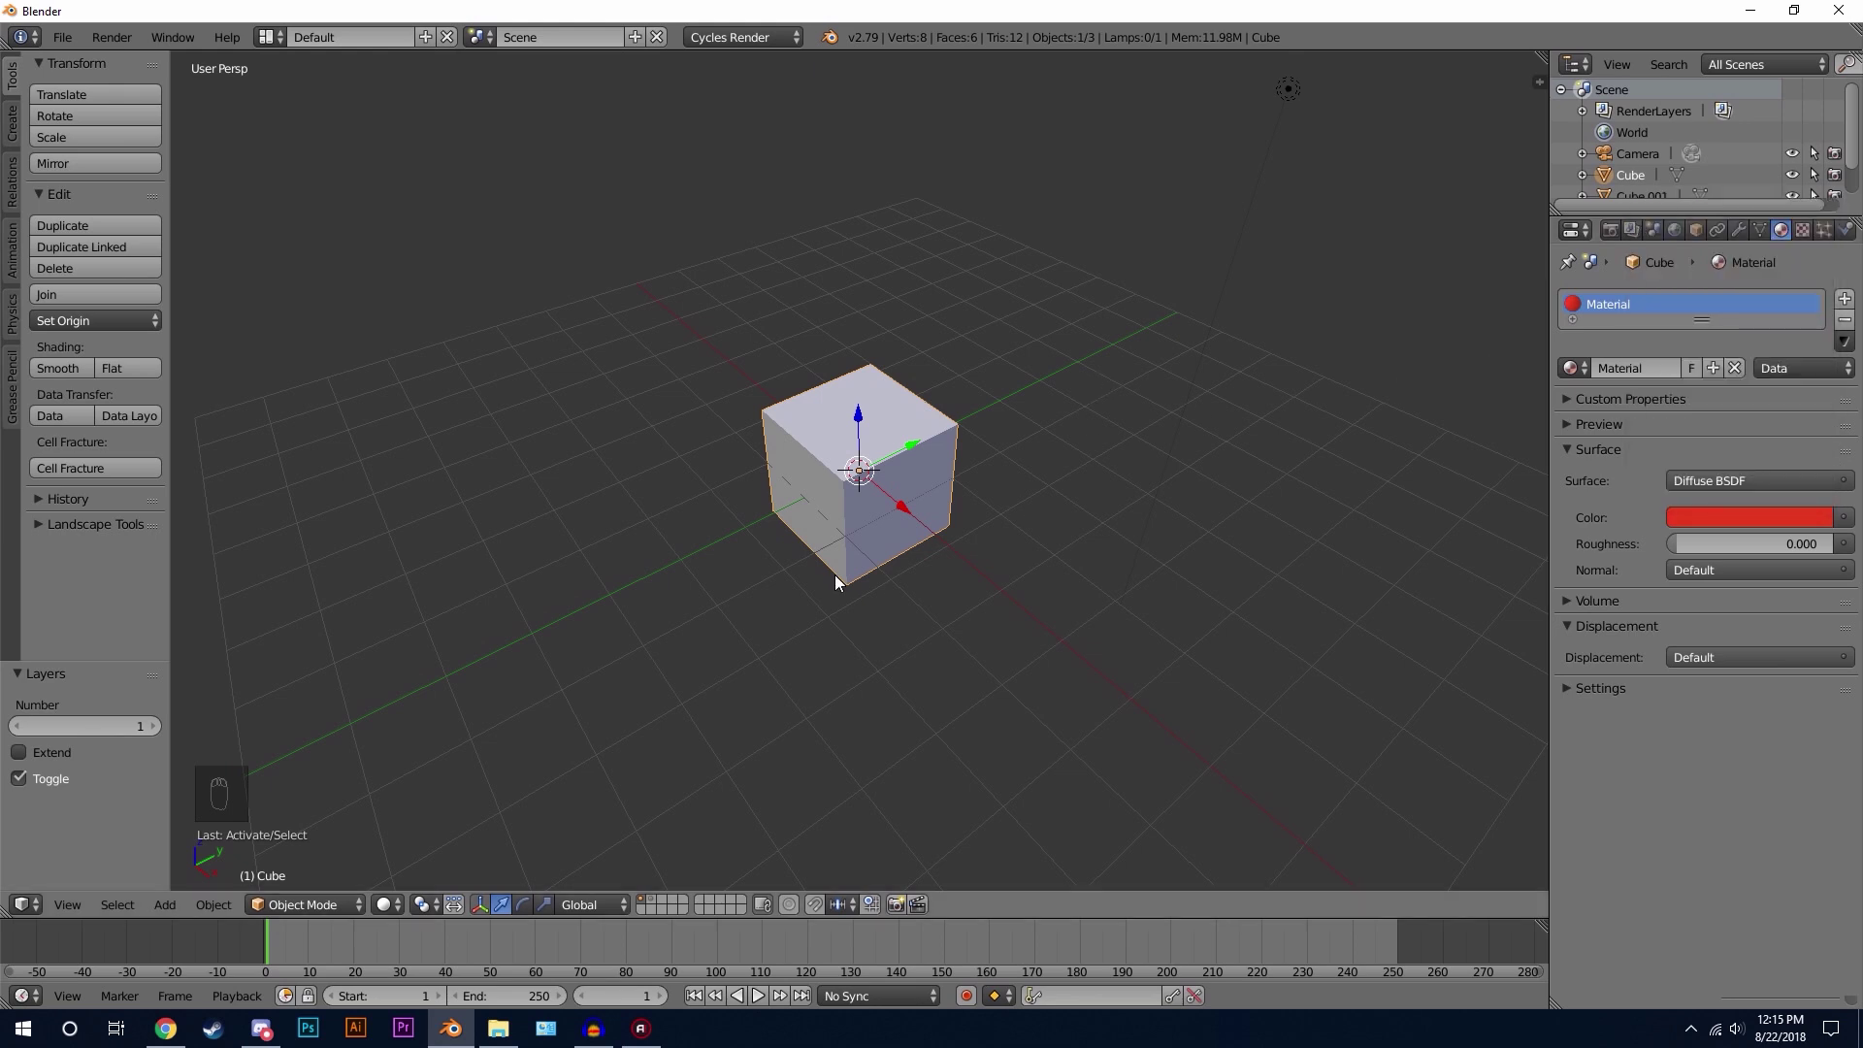
pyautogui.scroll(3, 839, 567)
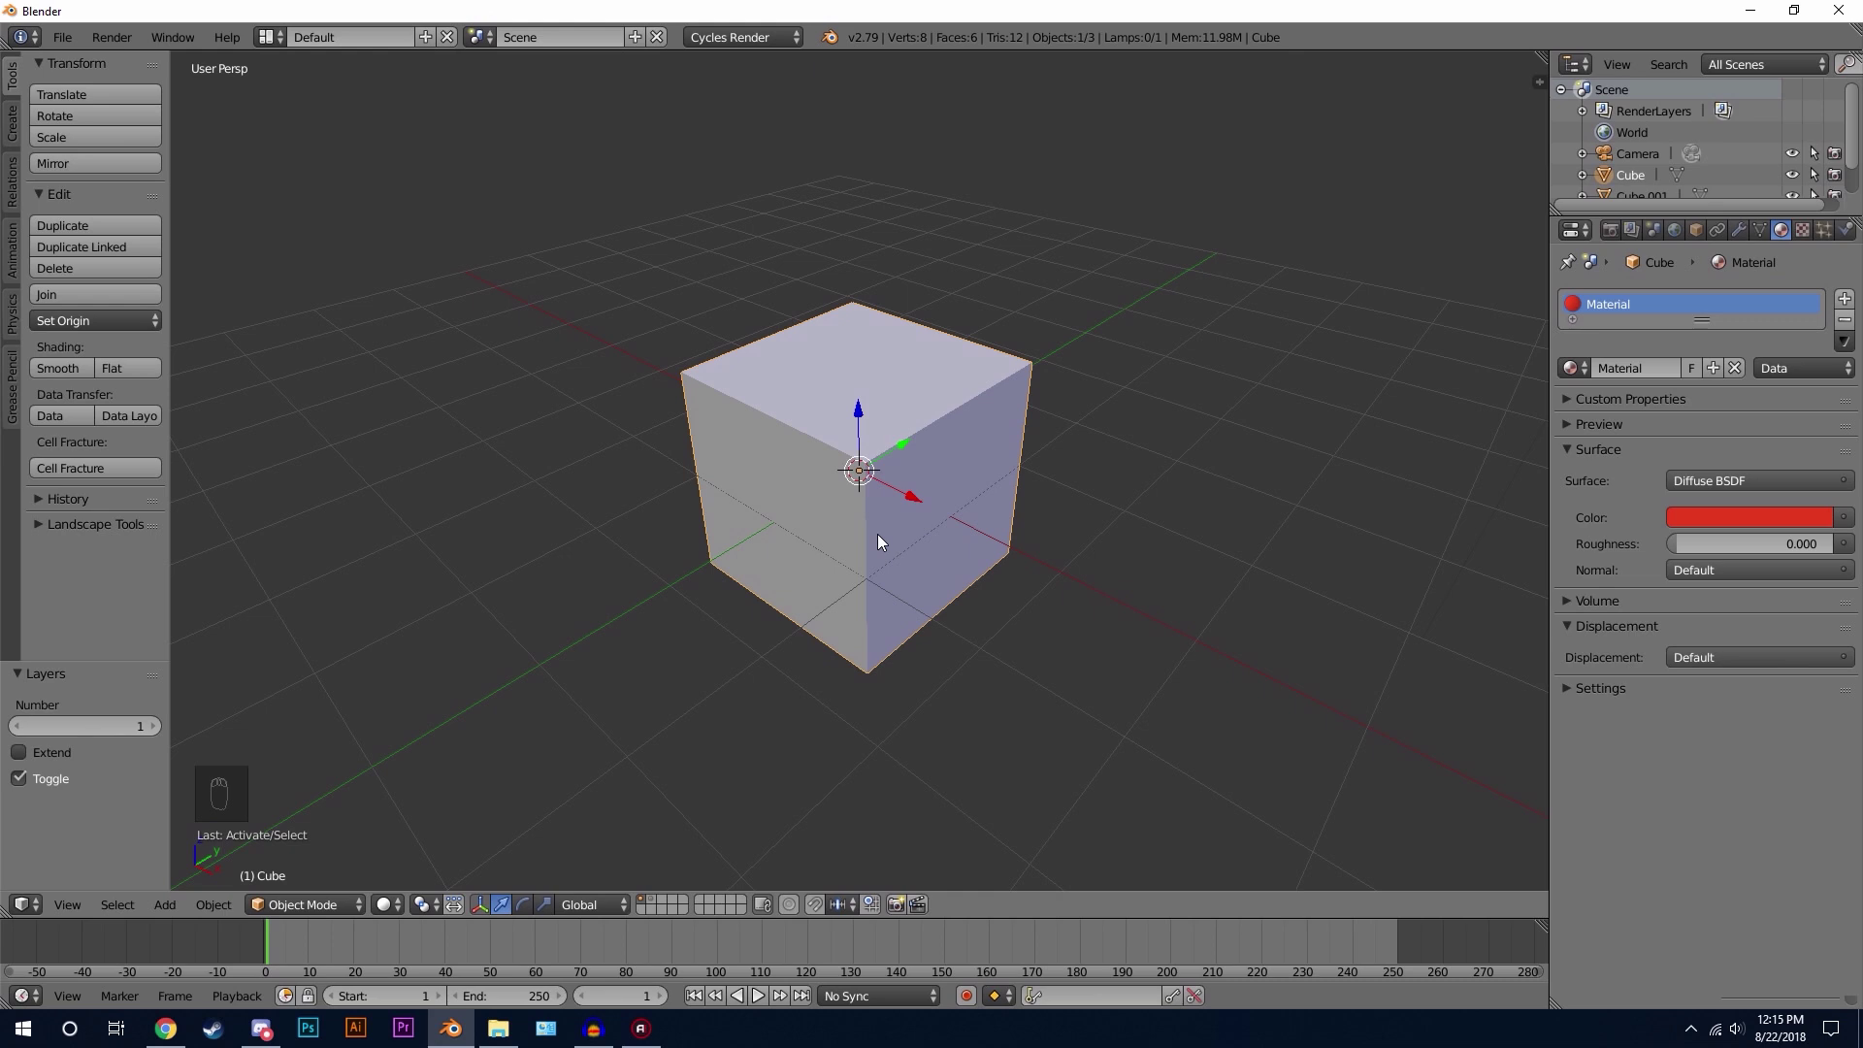
# Step: Preview the red cube in rendered shading, then return to solid shading
pyautogui.hotkey('shift', 'z')
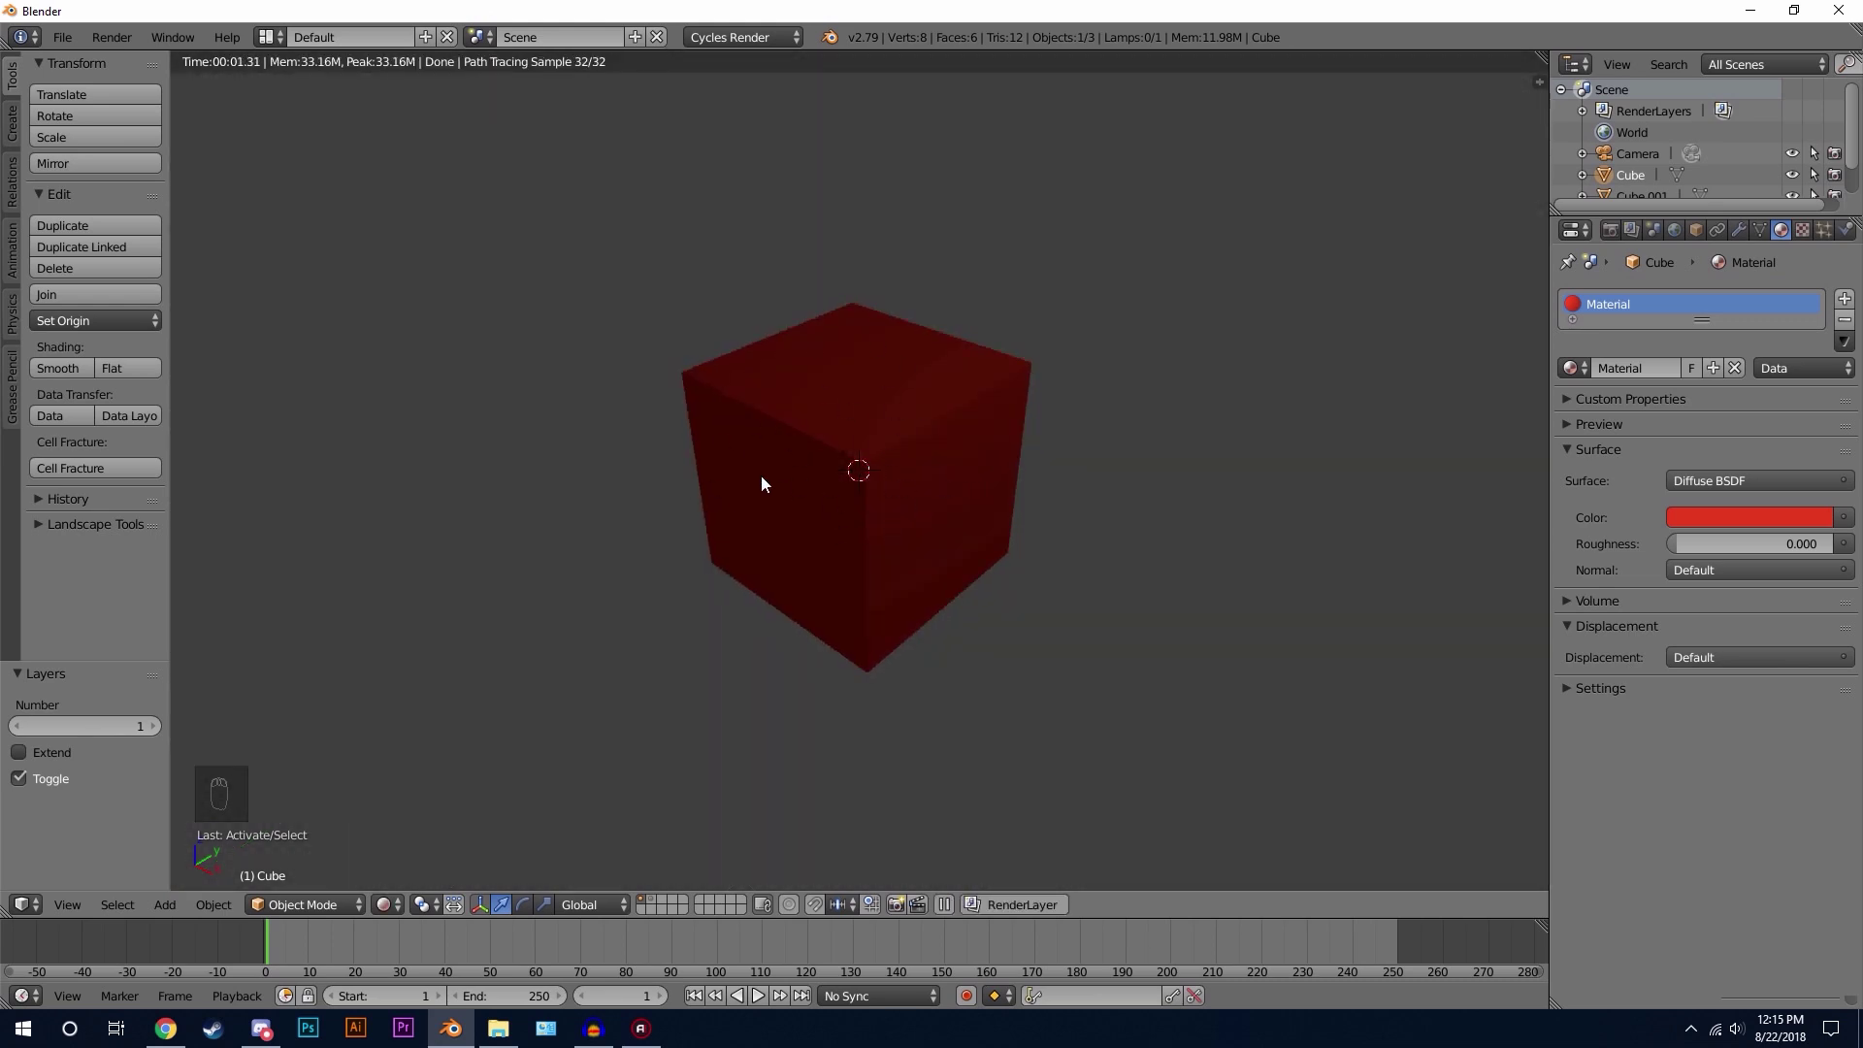
pyautogui.moveTo(761, 479); pyautogui.dragTo(777, 437, button='middle')
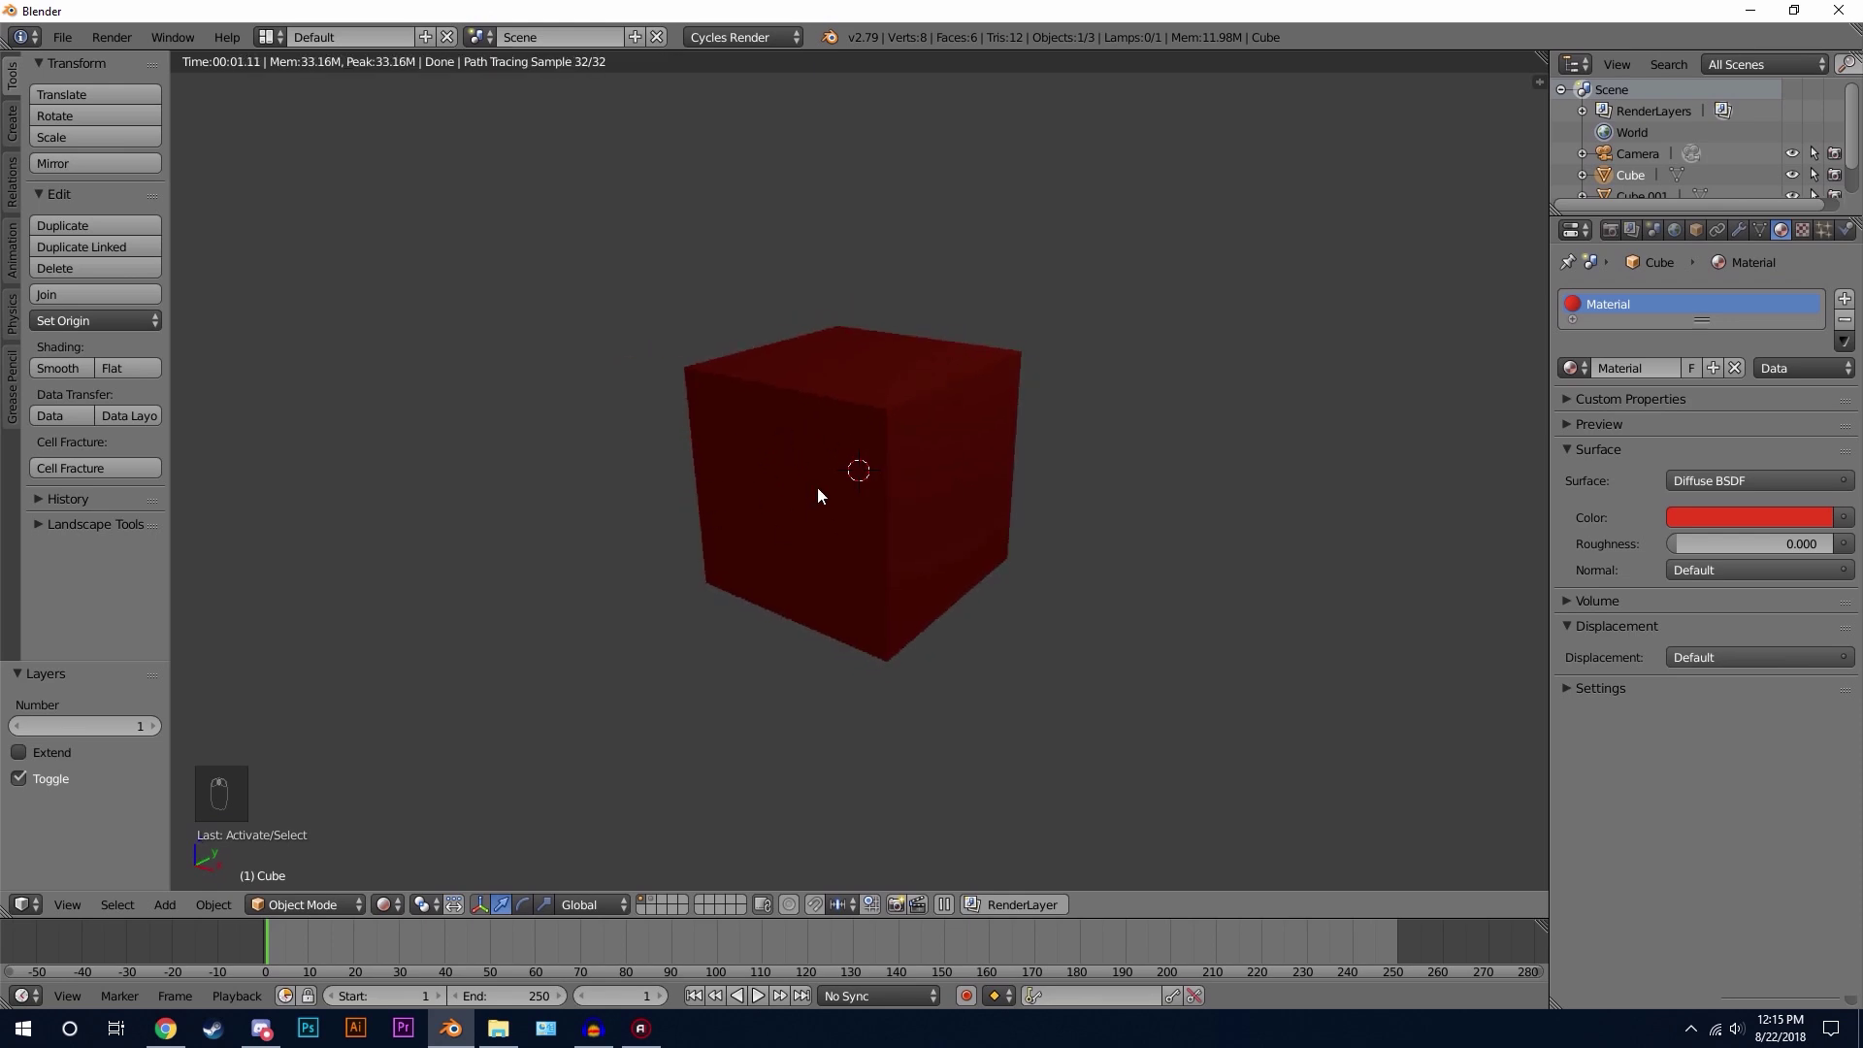
pyautogui.press('z')
pyautogui.press('z')
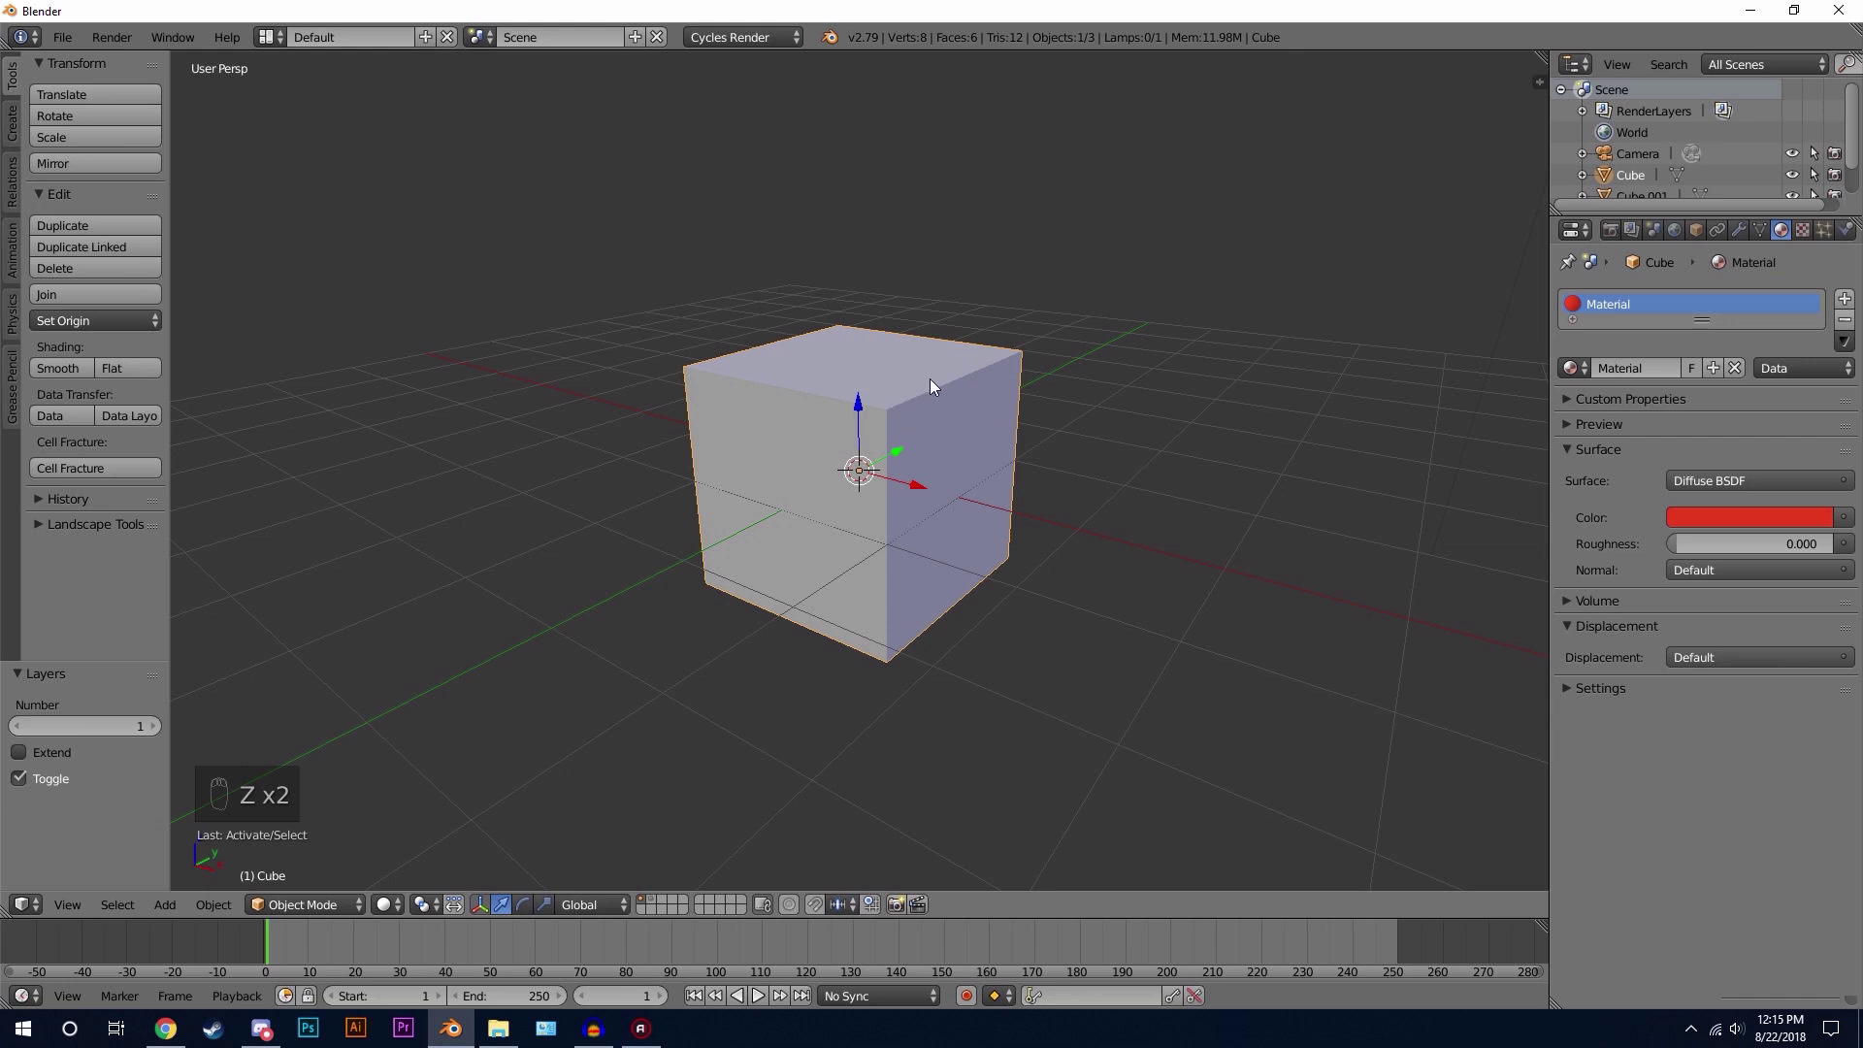
# Step: Apply a Cube Projection UV unwrap in Edit Mode and split the 3D view in two
pyautogui.press('Tab')
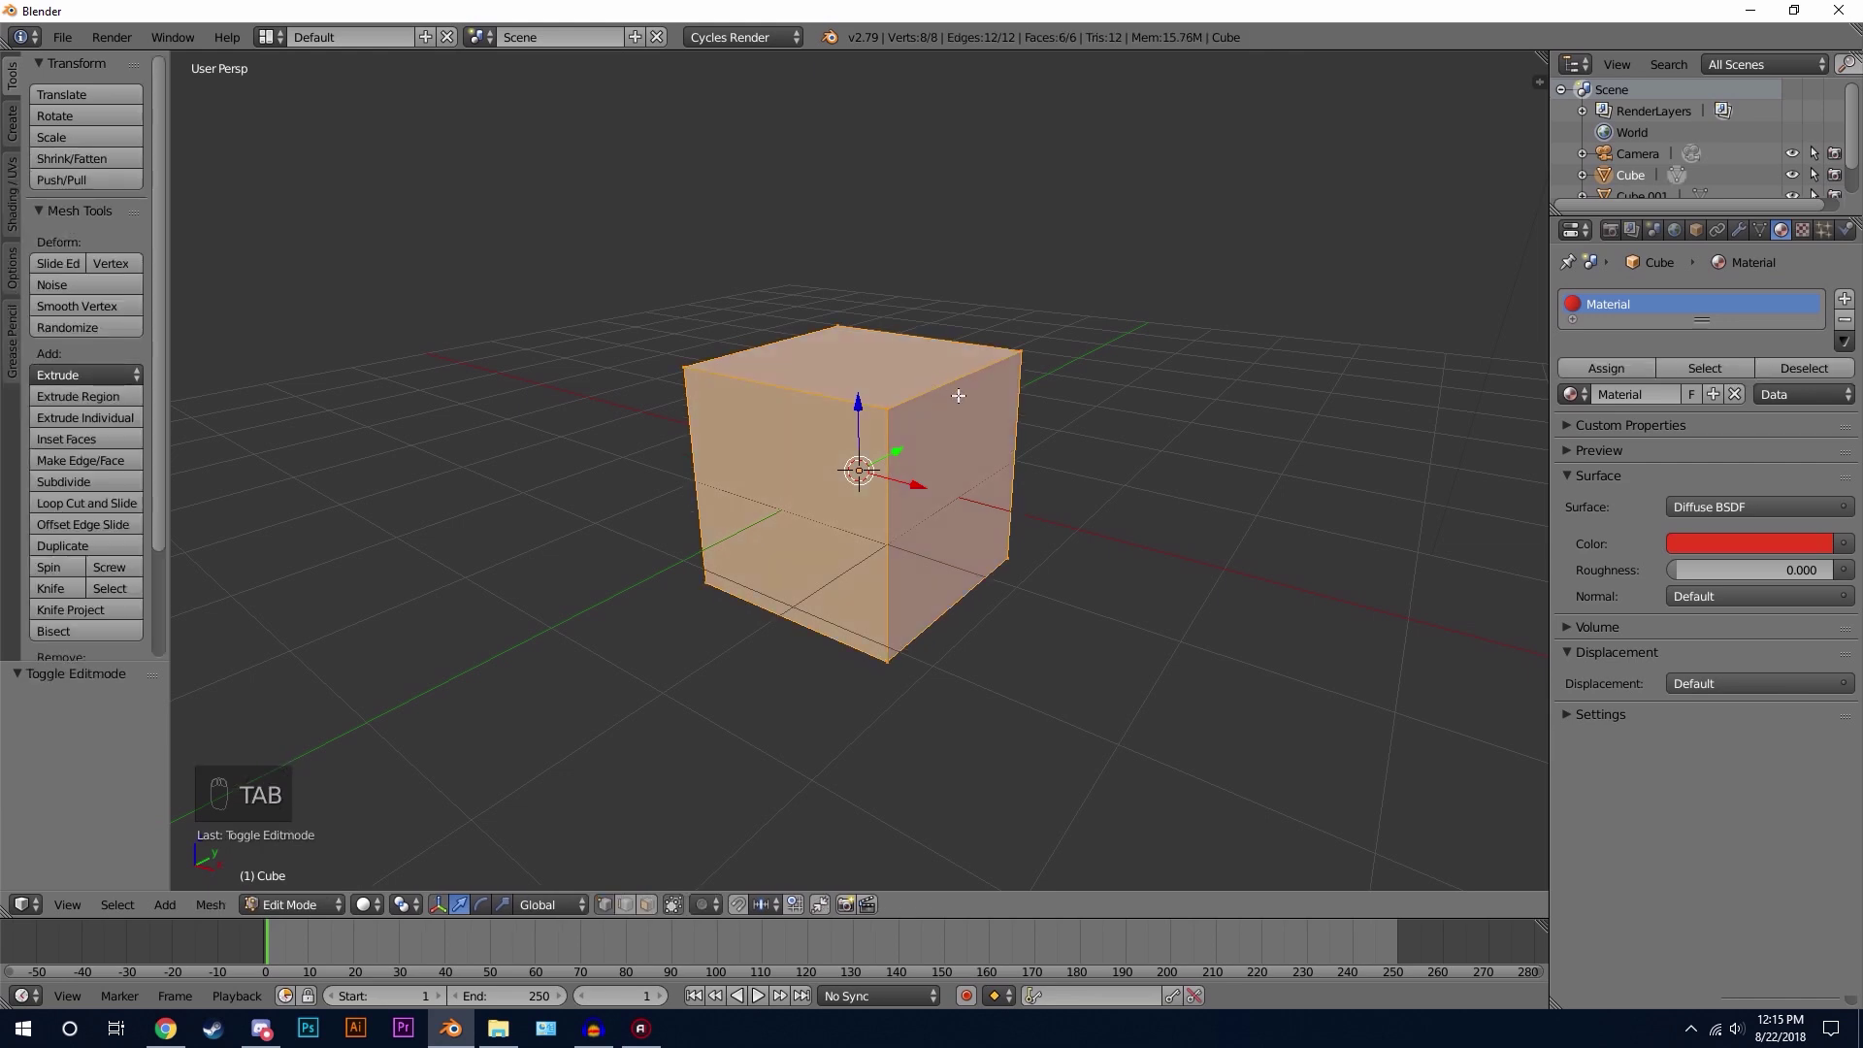
pyautogui.press('u')
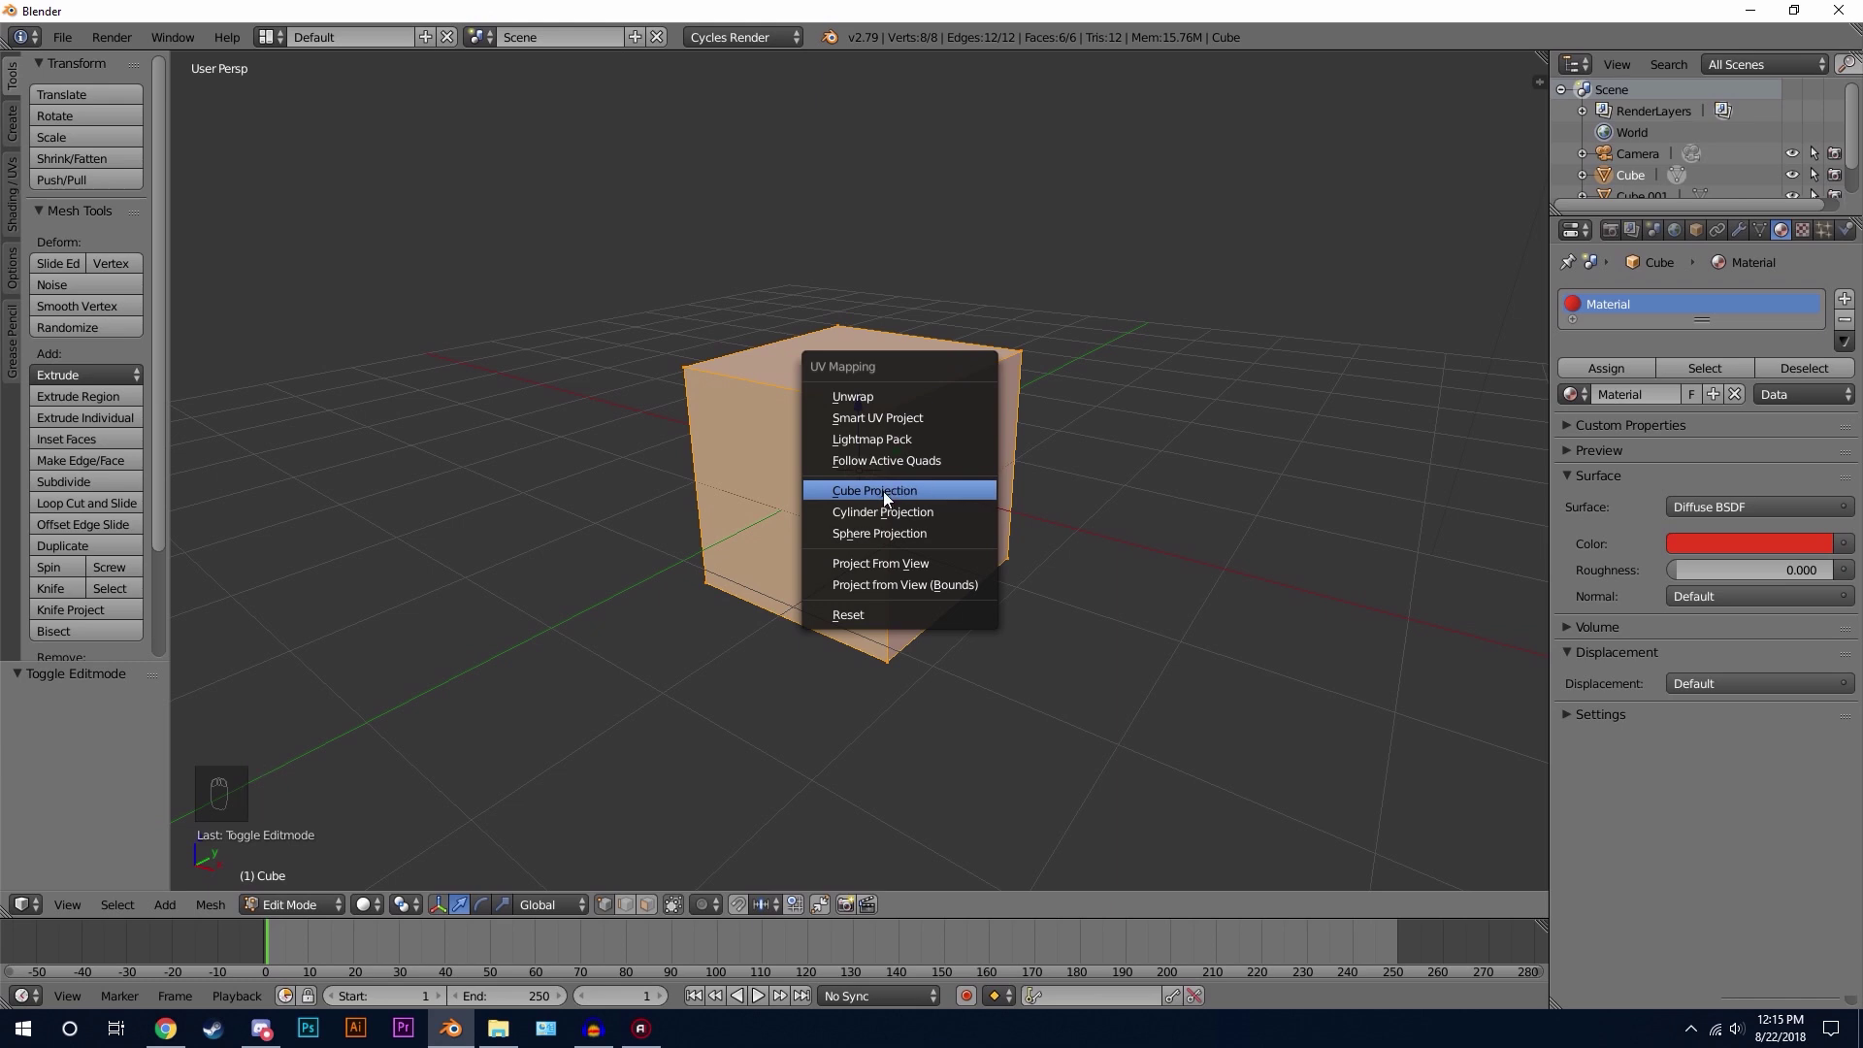
pyautogui.click(909, 492)
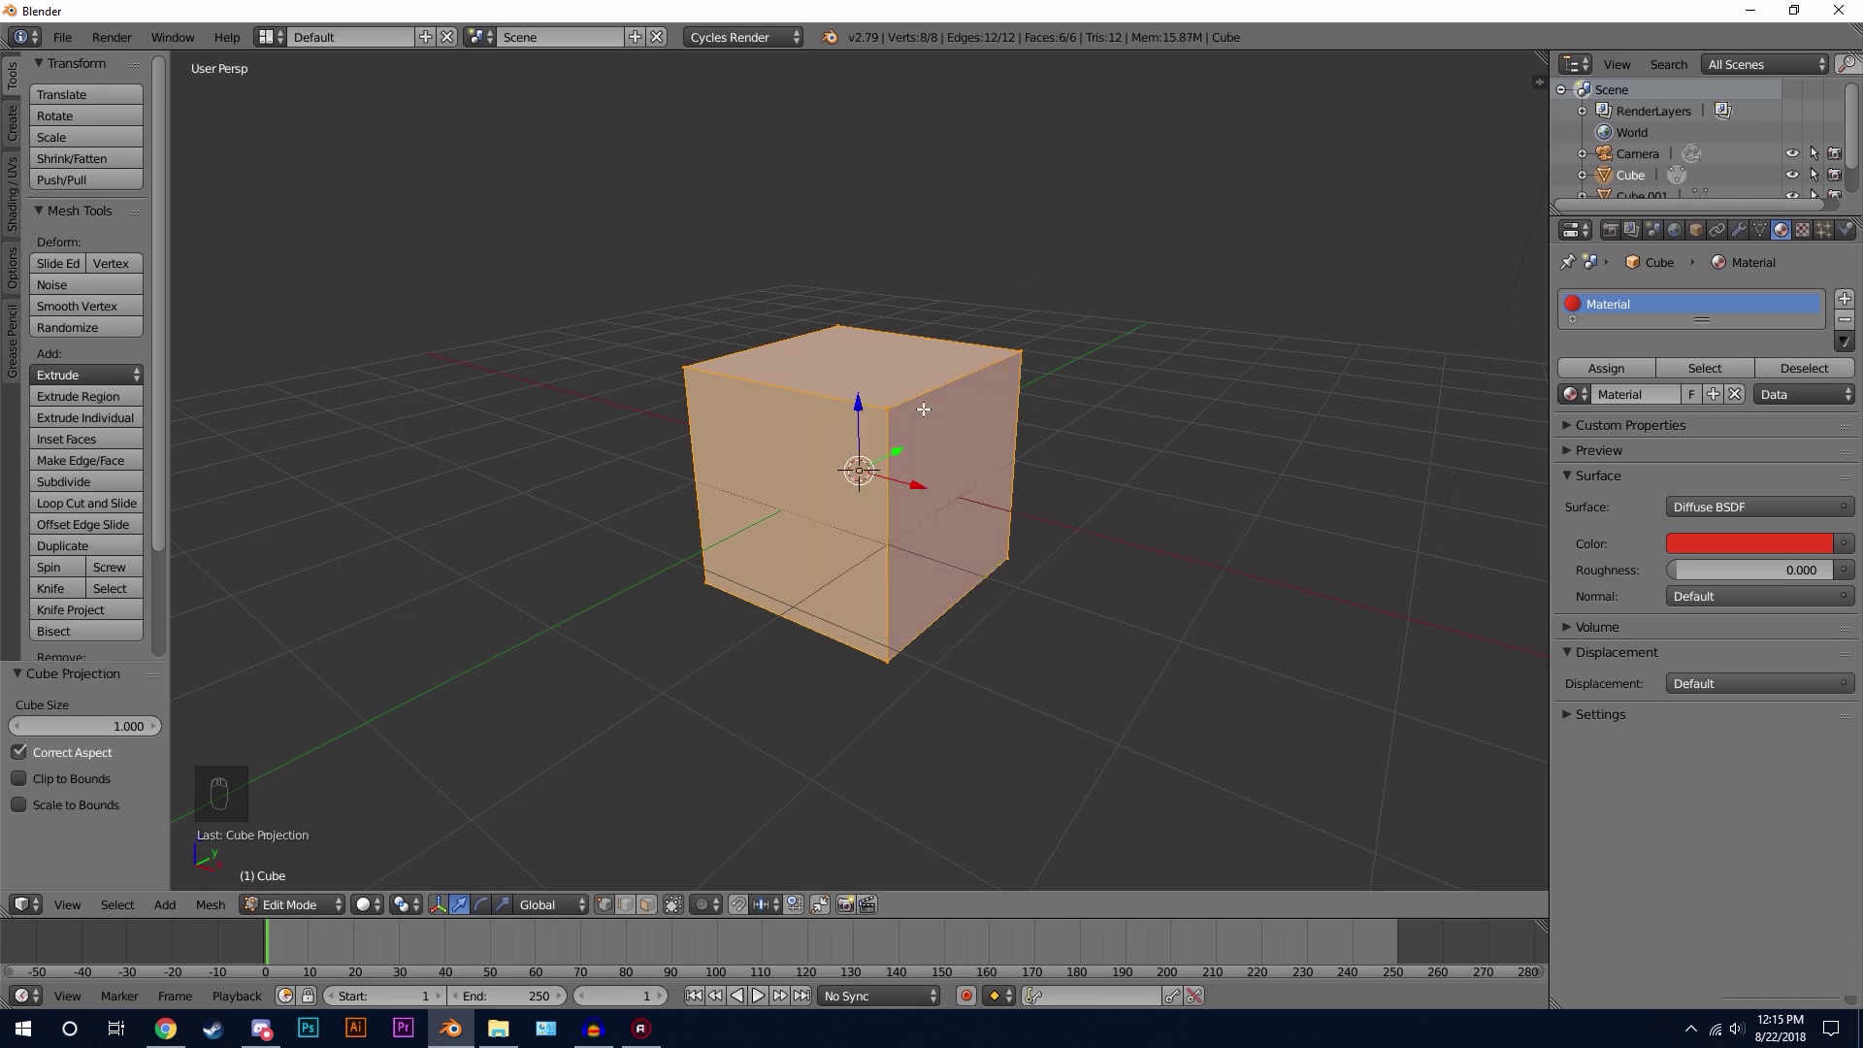
pyautogui.moveTo(1541, 77); pyautogui.dragTo(859, 137)
# Step: Turn the right-hand area into the UV/Image Editor and zoom to frame the cube's UV islands
pyautogui.click(882, 904)
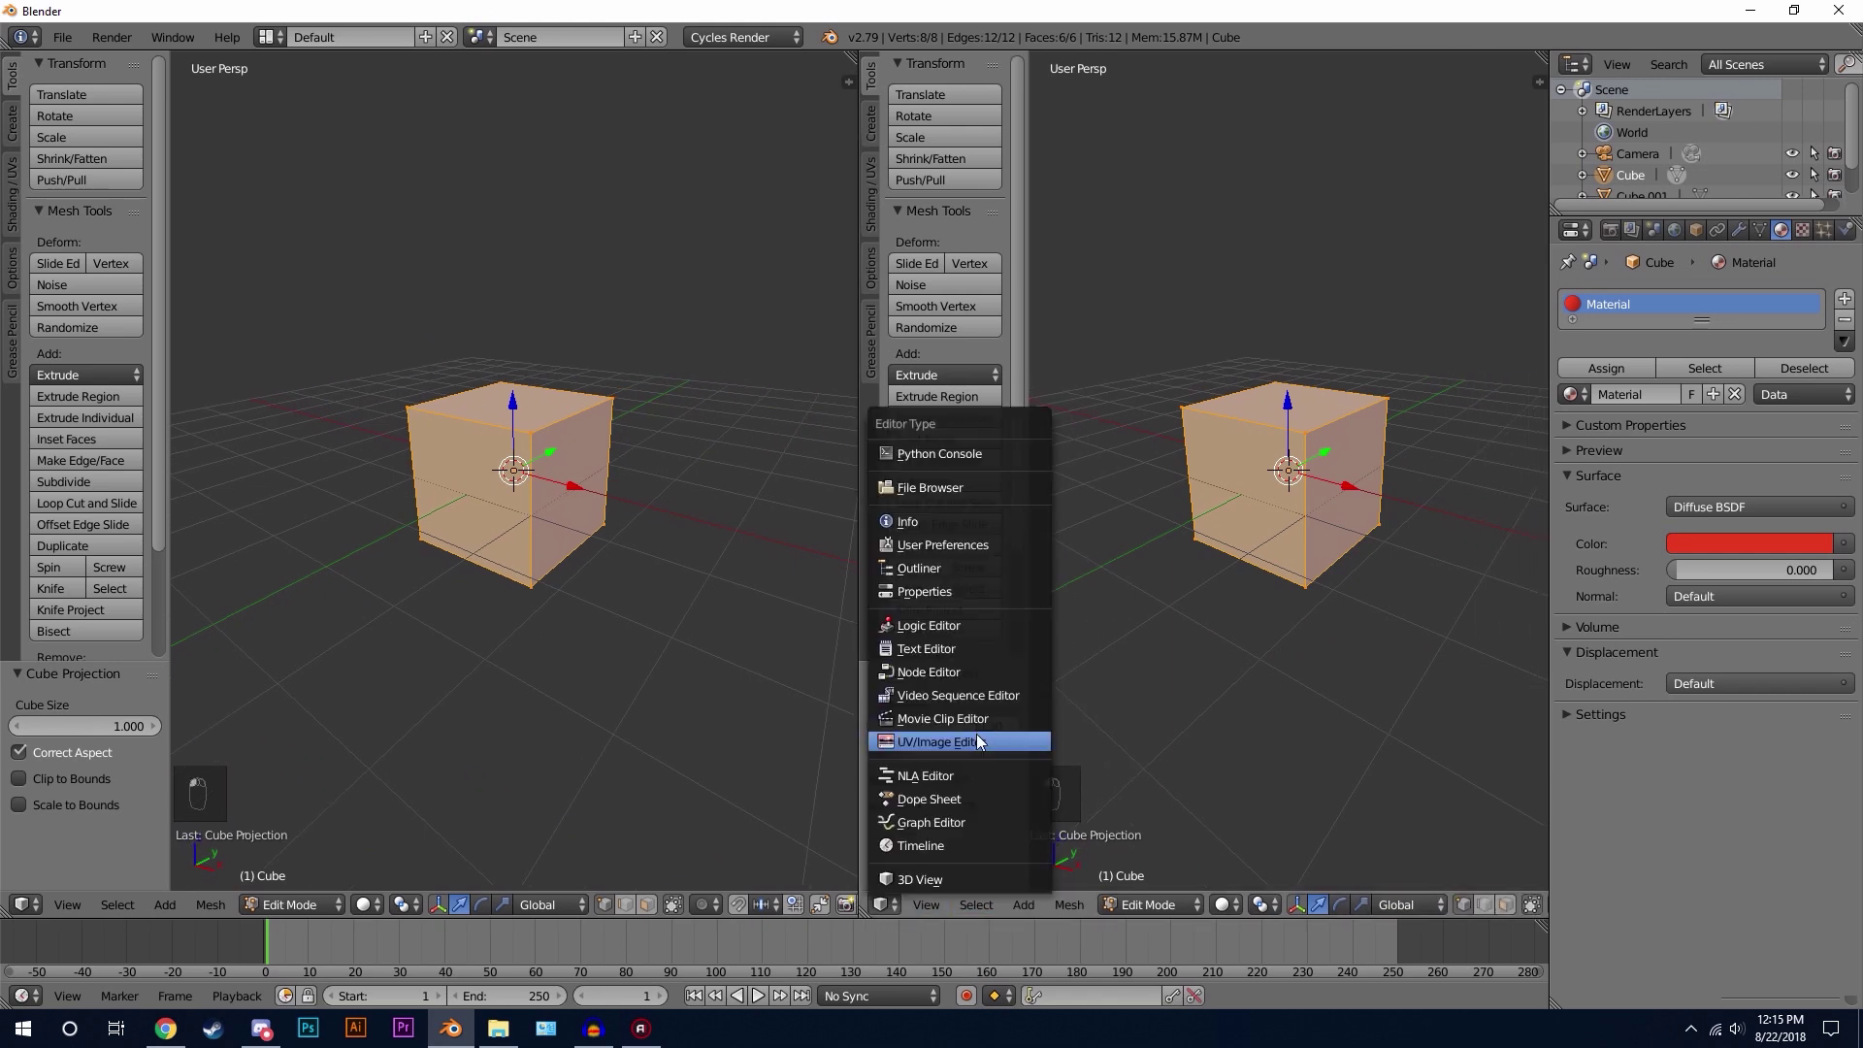
pyautogui.click(1000, 735)
pyautogui.scroll(-5, 1145, 458)
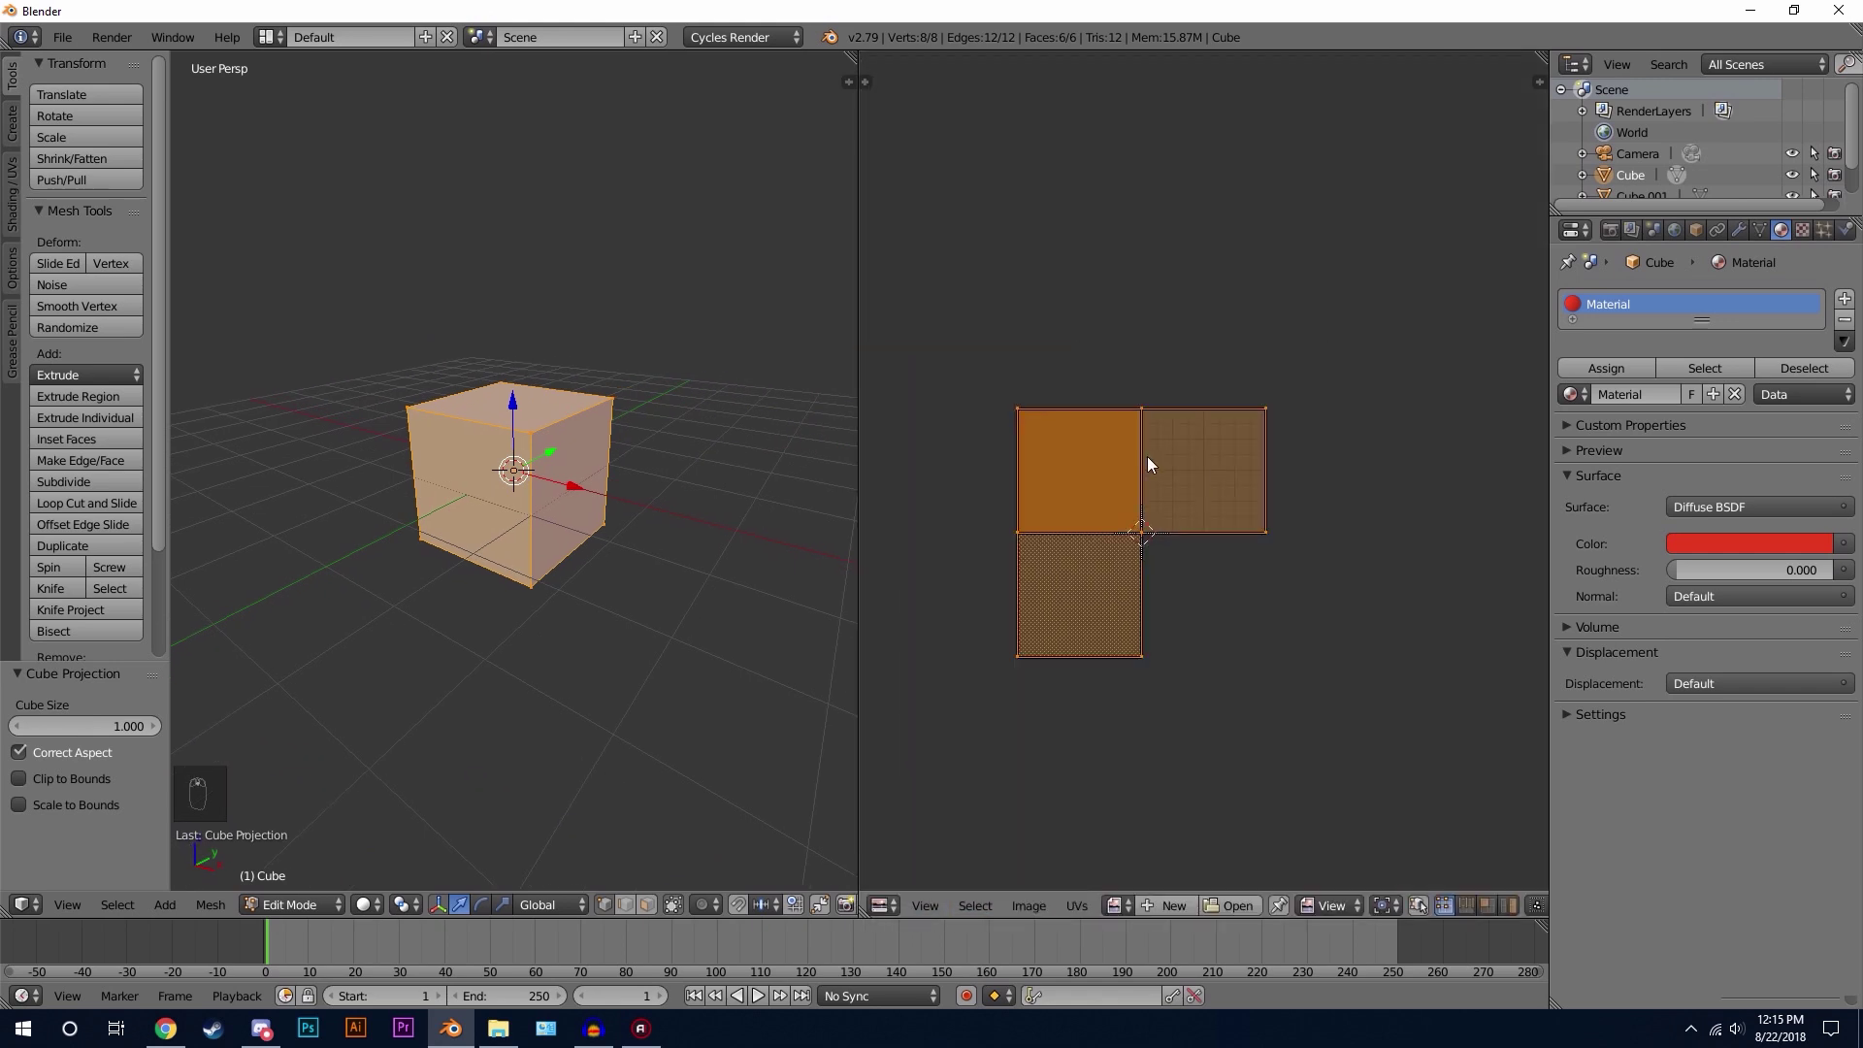
pyautogui.scroll(3, 1236, 471)
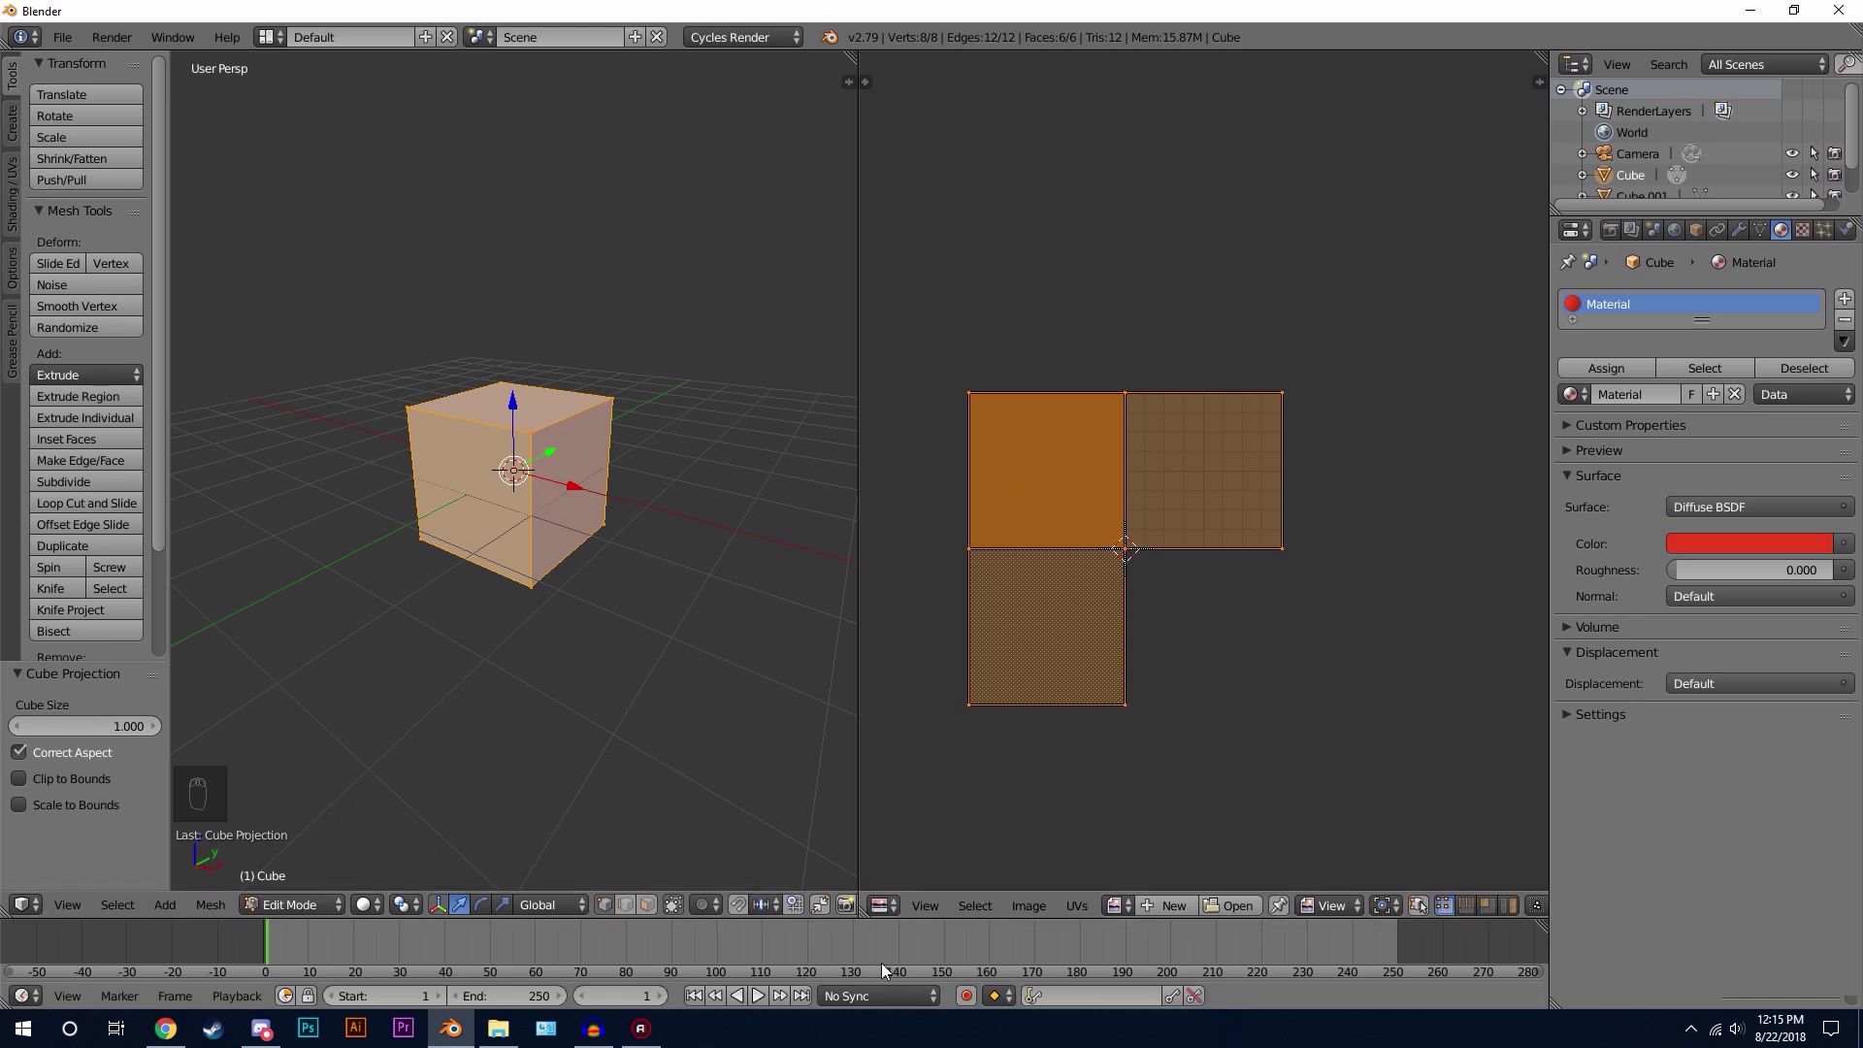
pyautogui.click(881, 904)
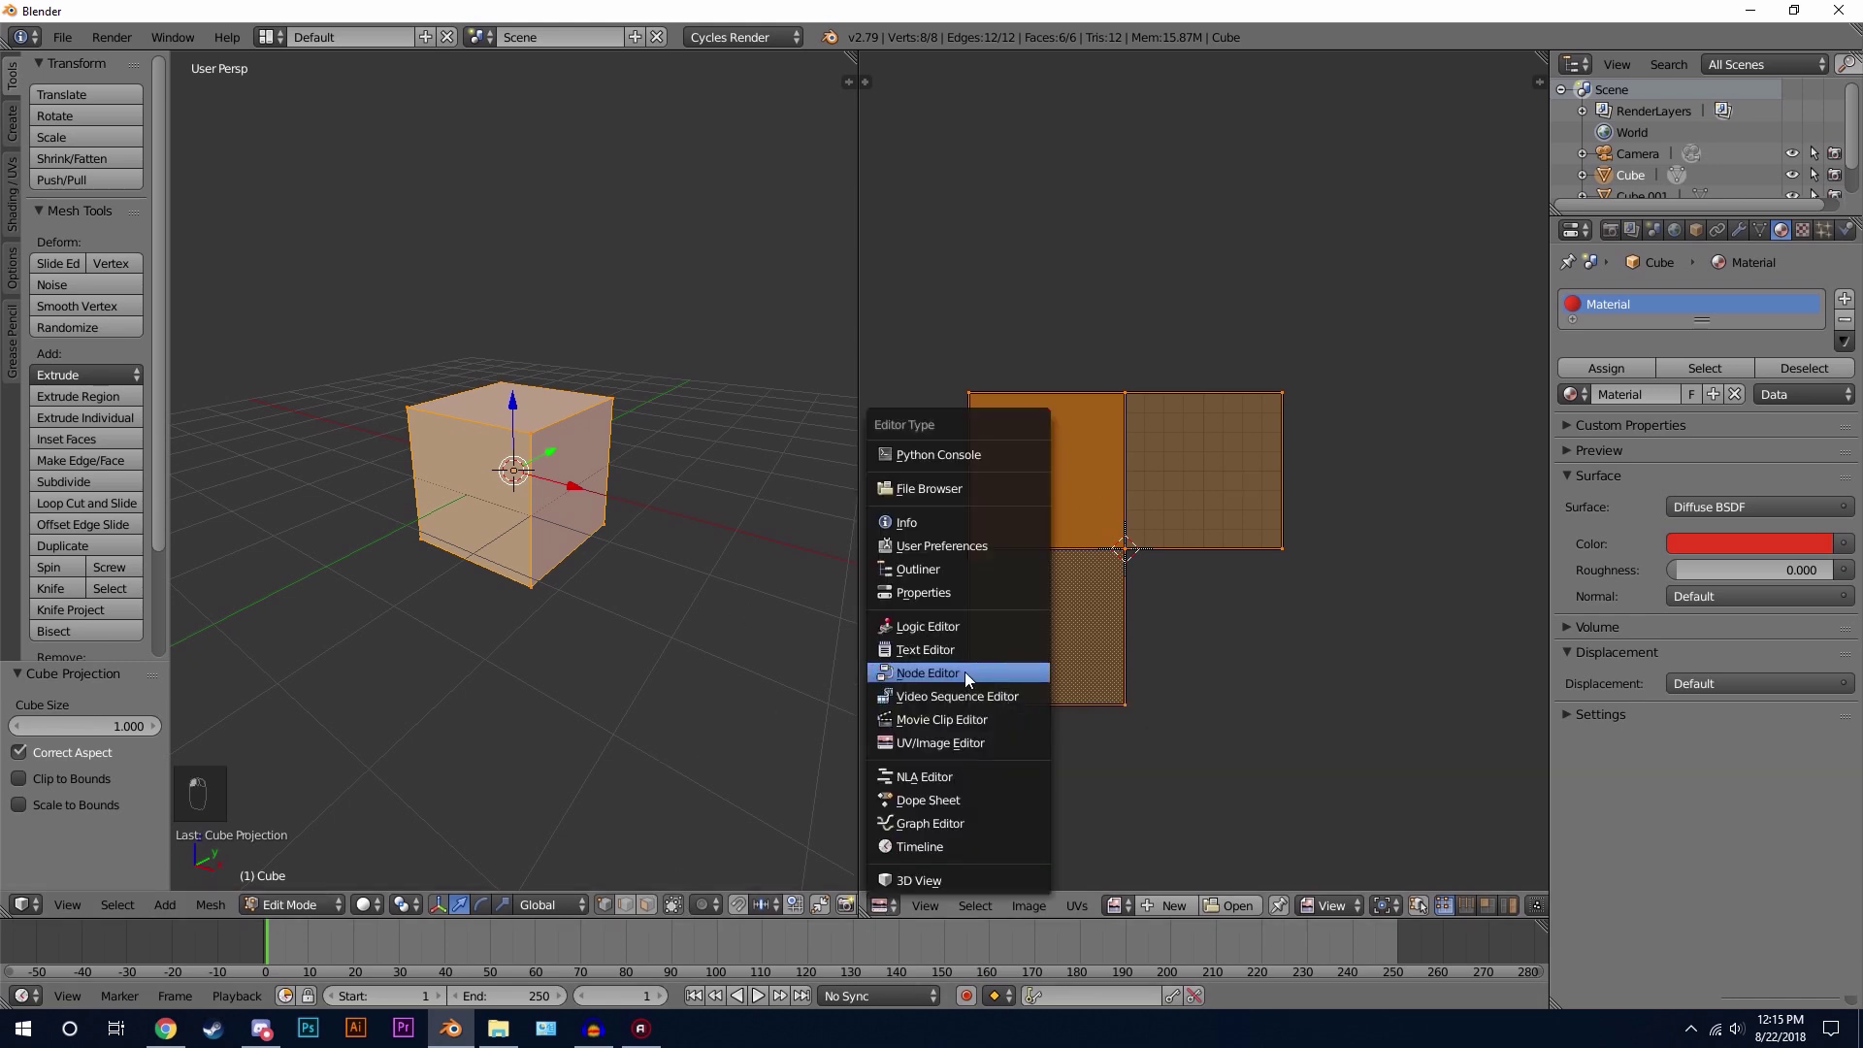
# Step: Switch the right area to the Node Editor, hide its sidebar and frame the Diffuse BSDF
pyautogui.click(967, 673)
pyautogui.scroll(2, 1063, 525)
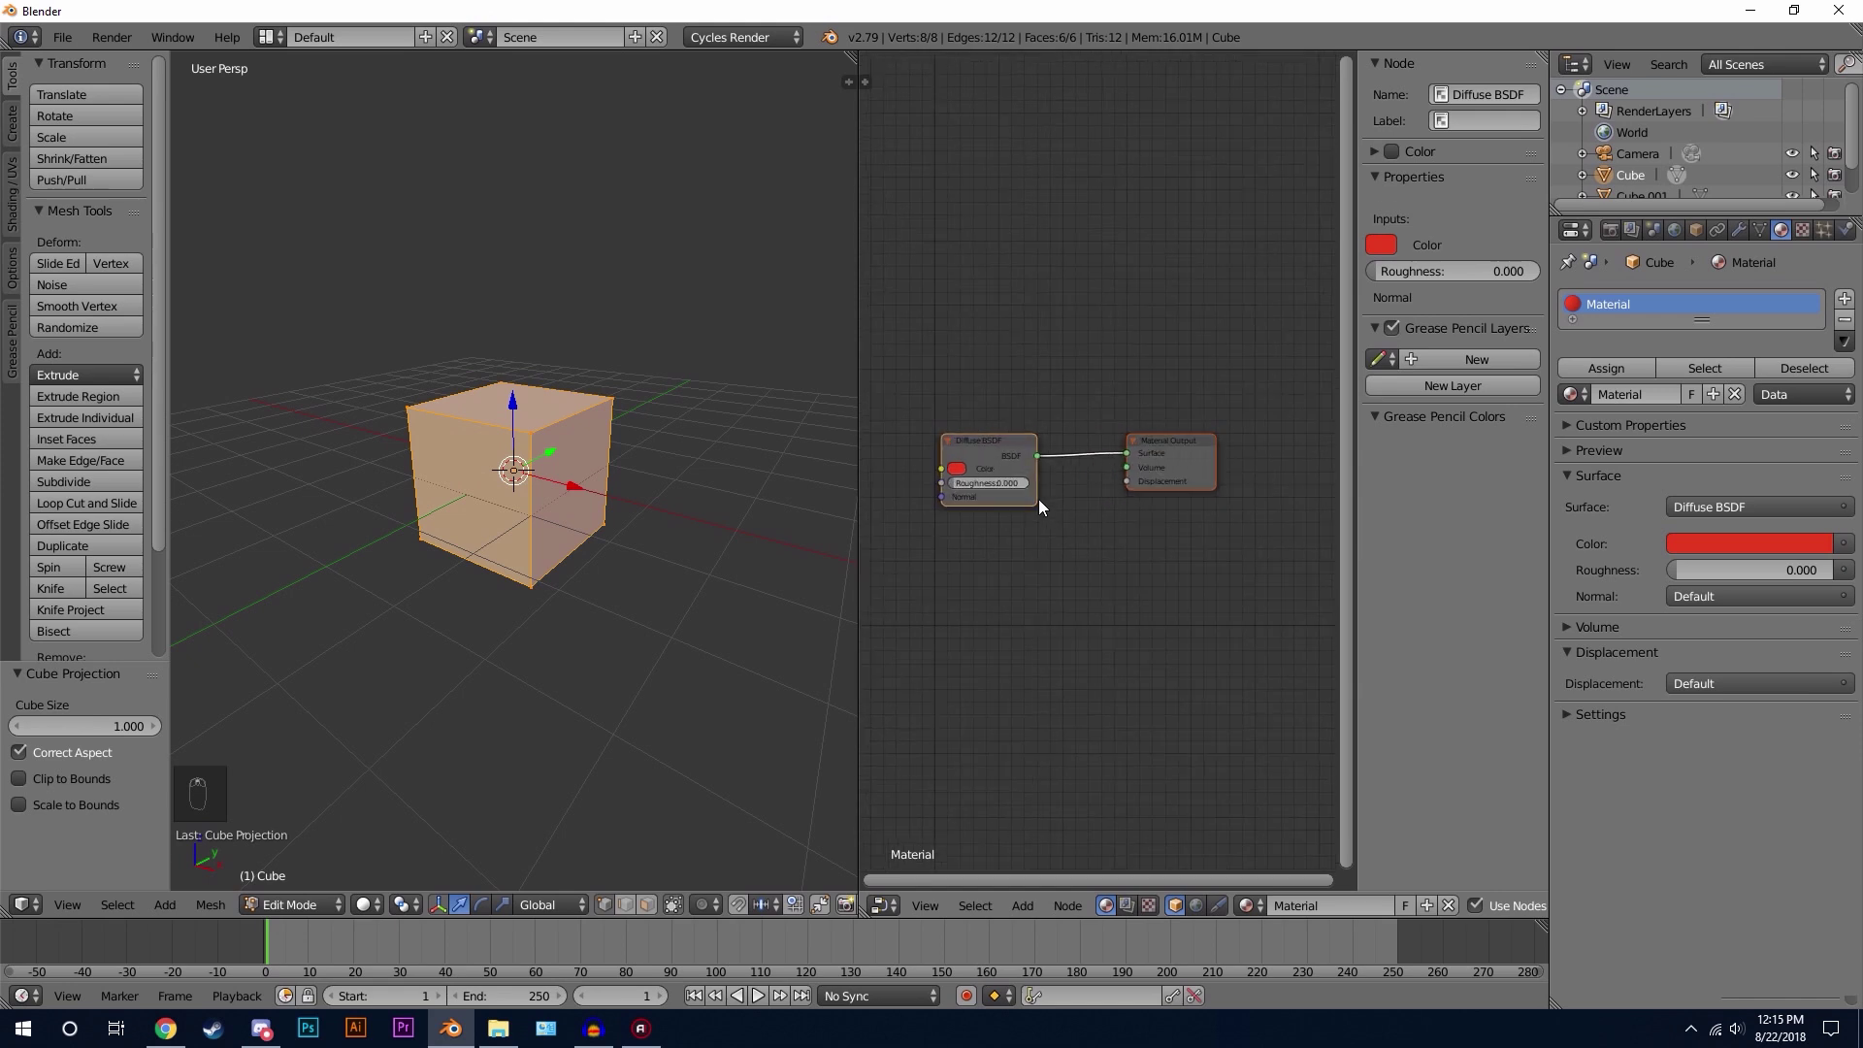
pyautogui.press('n')
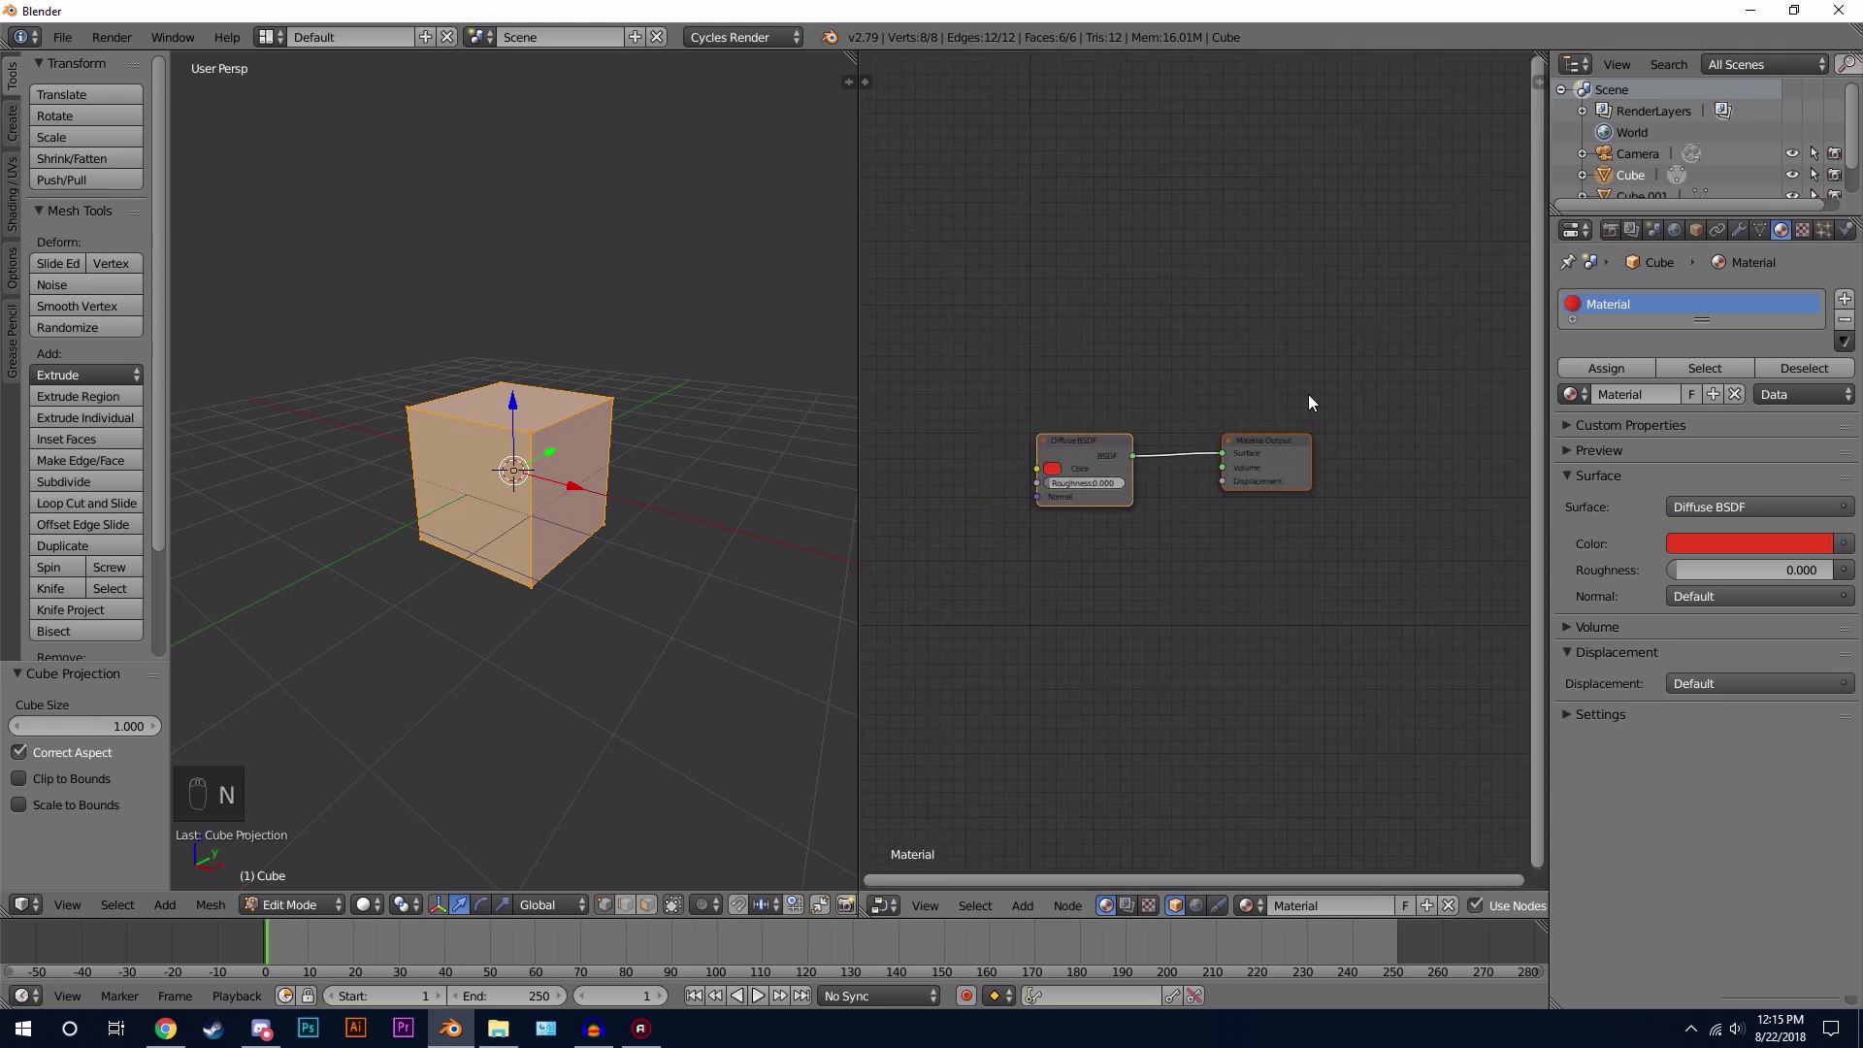
pyautogui.scroll(1, 1089, 427)
pyautogui.moveTo(1010, 417); pyautogui.dragTo(1139, 427, button='middle')
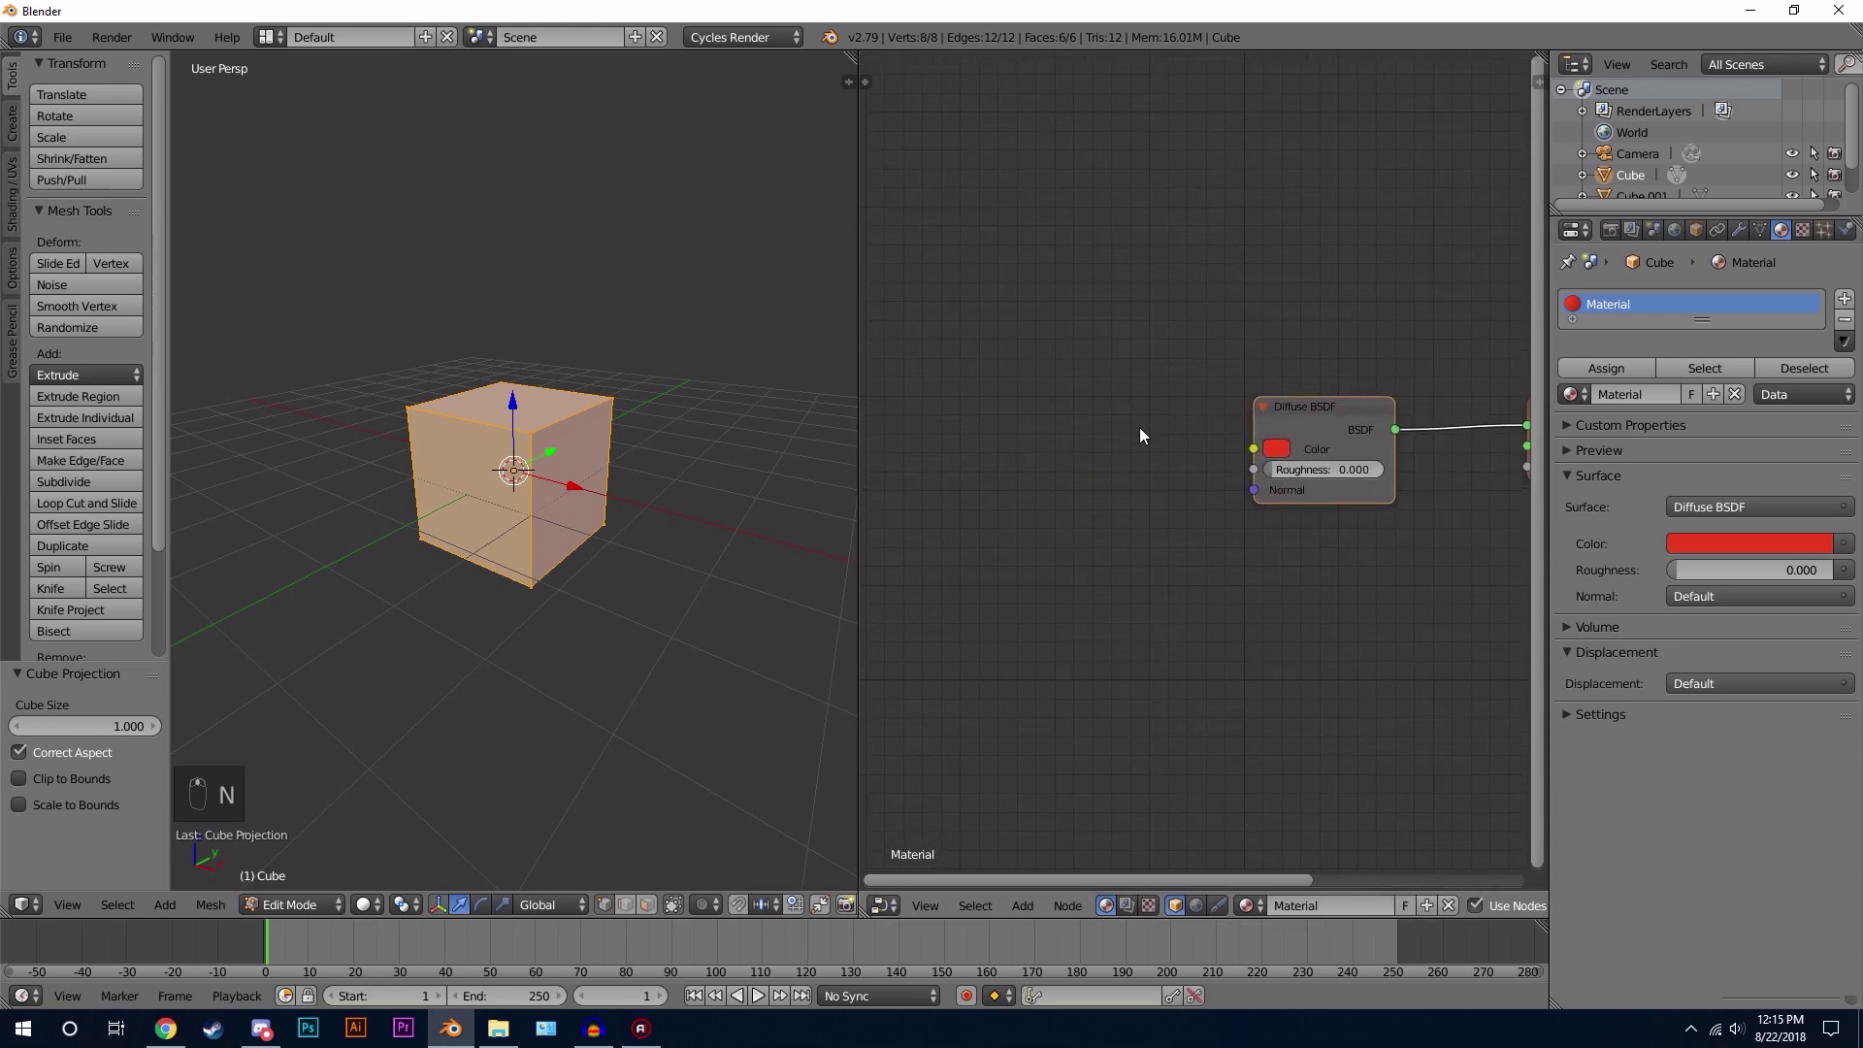
# Step: Add an Image Texture node and place it to the left of the Diffuse BSDF
pyautogui.hotkey('shift', 'a')
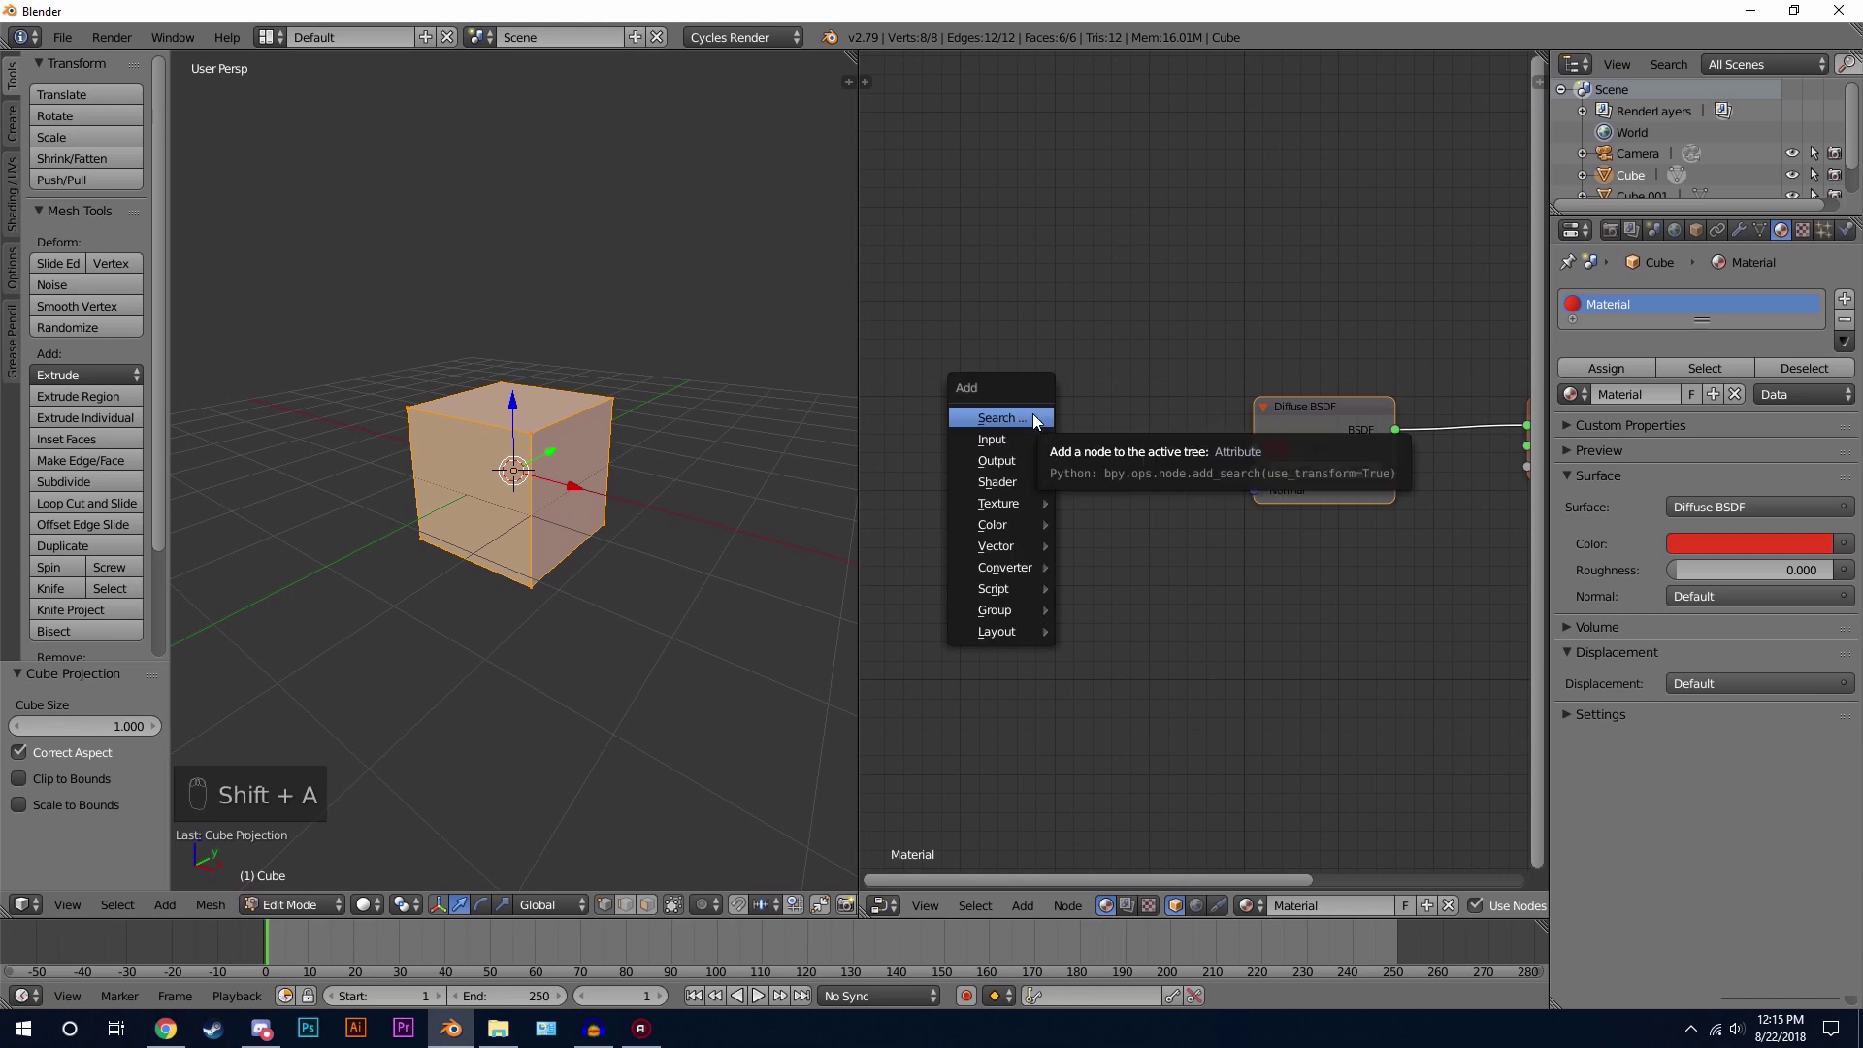
pyautogui.hotkey('shift', 'a')
pyautogui.moveTo(1029, 455)
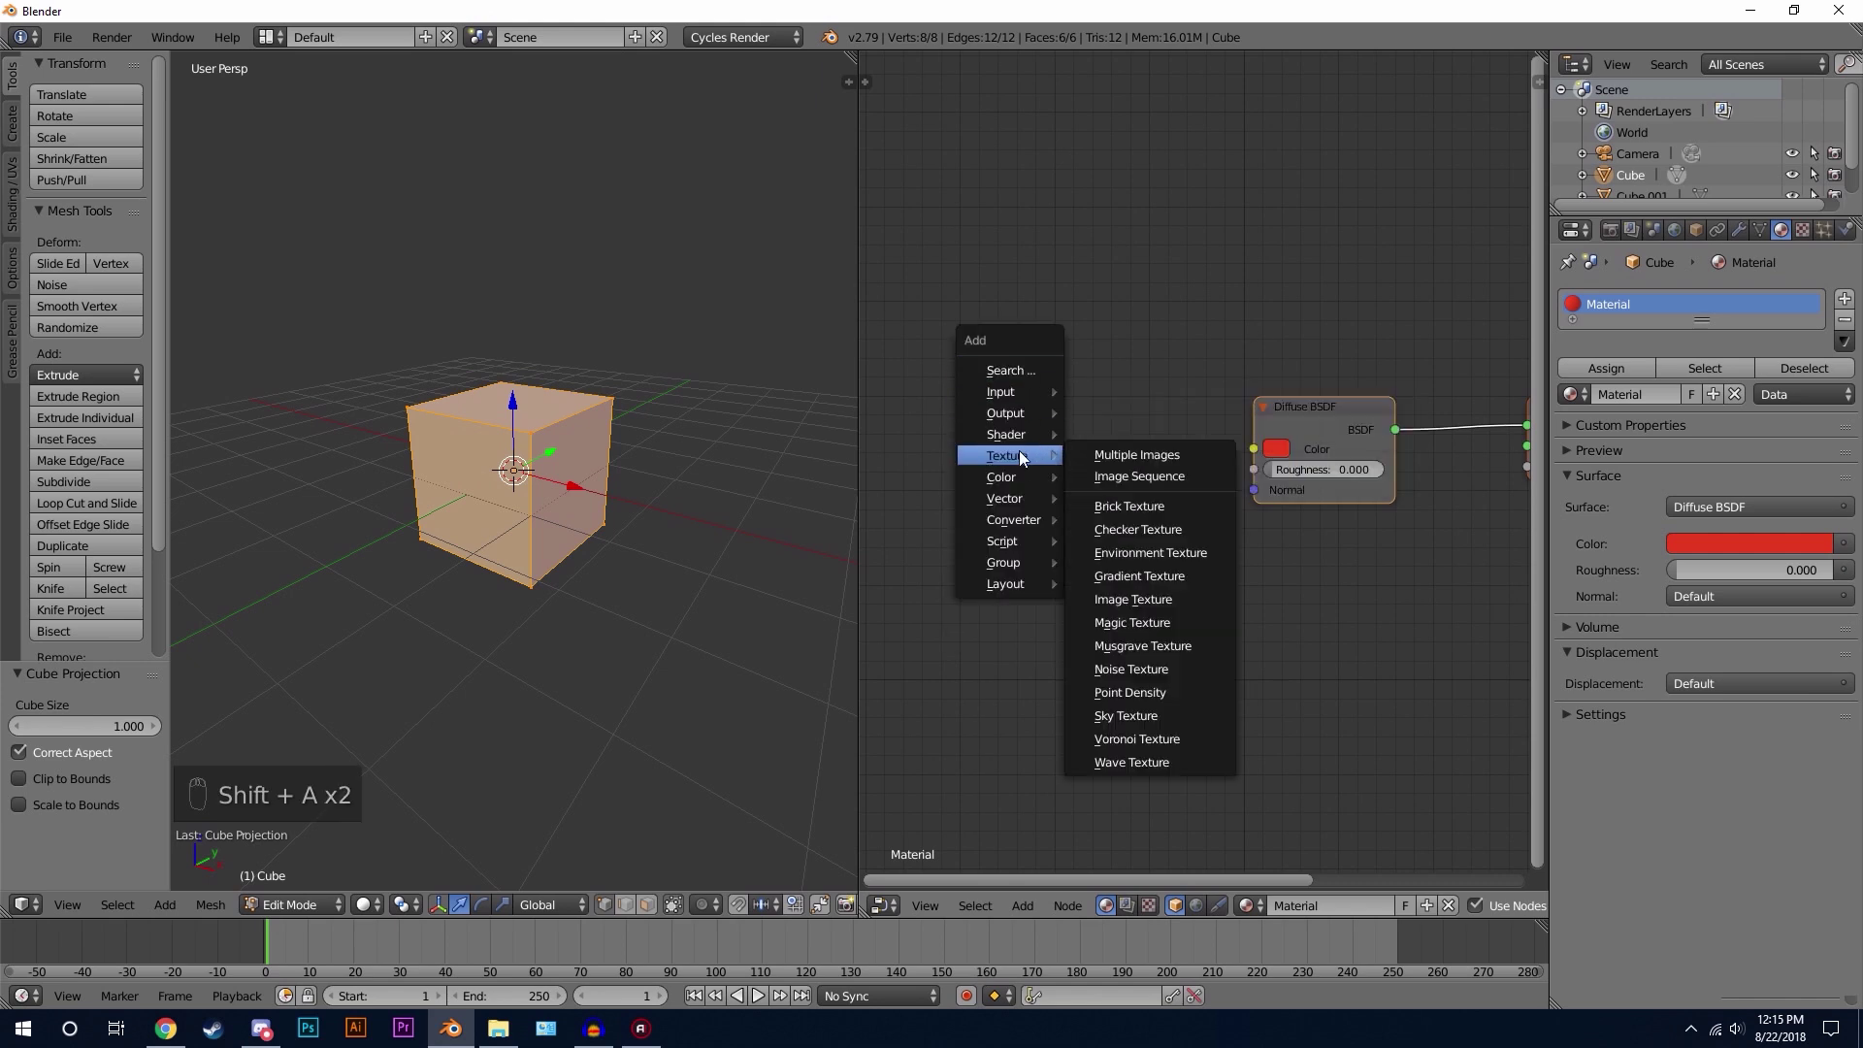
pyautogui.click(1134, 599)
pyautogui.click(1310, 373)
pyautogui.press('g')
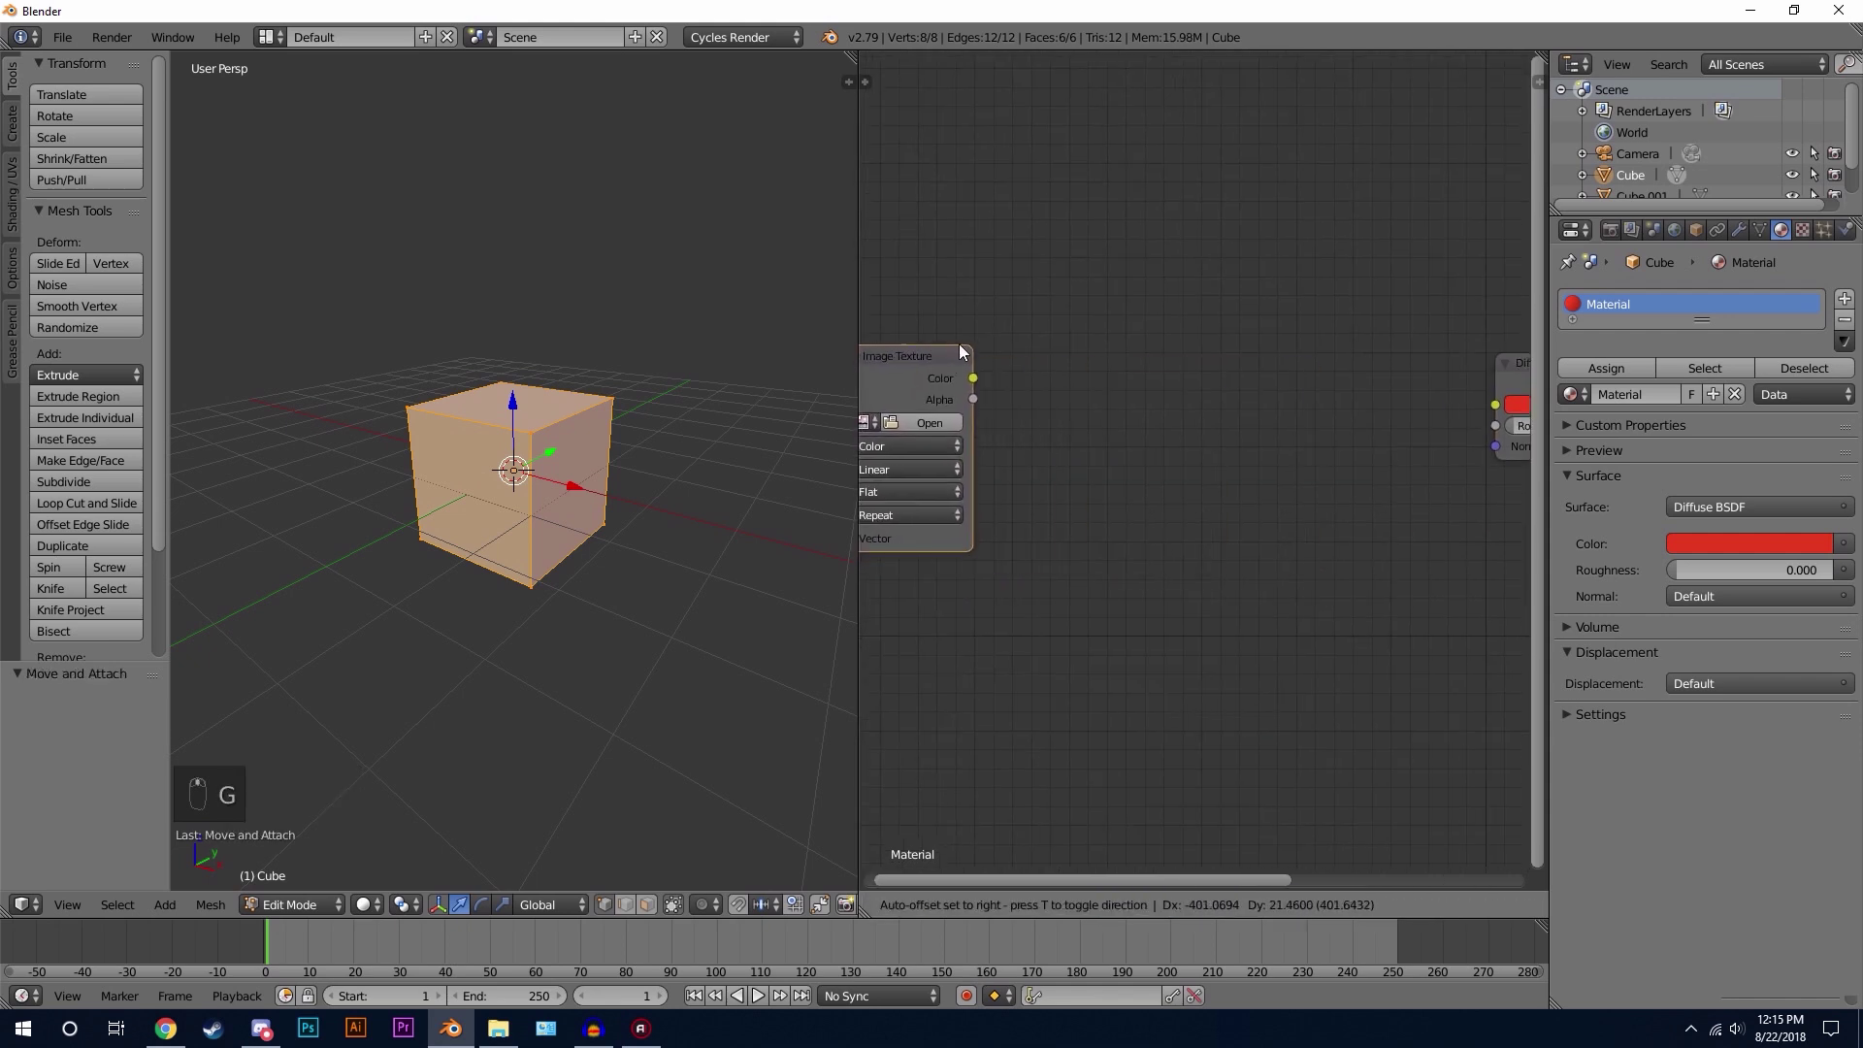
pyautogui.click(976, 371)
pyautogui.scroll(-1, 1122, 359)
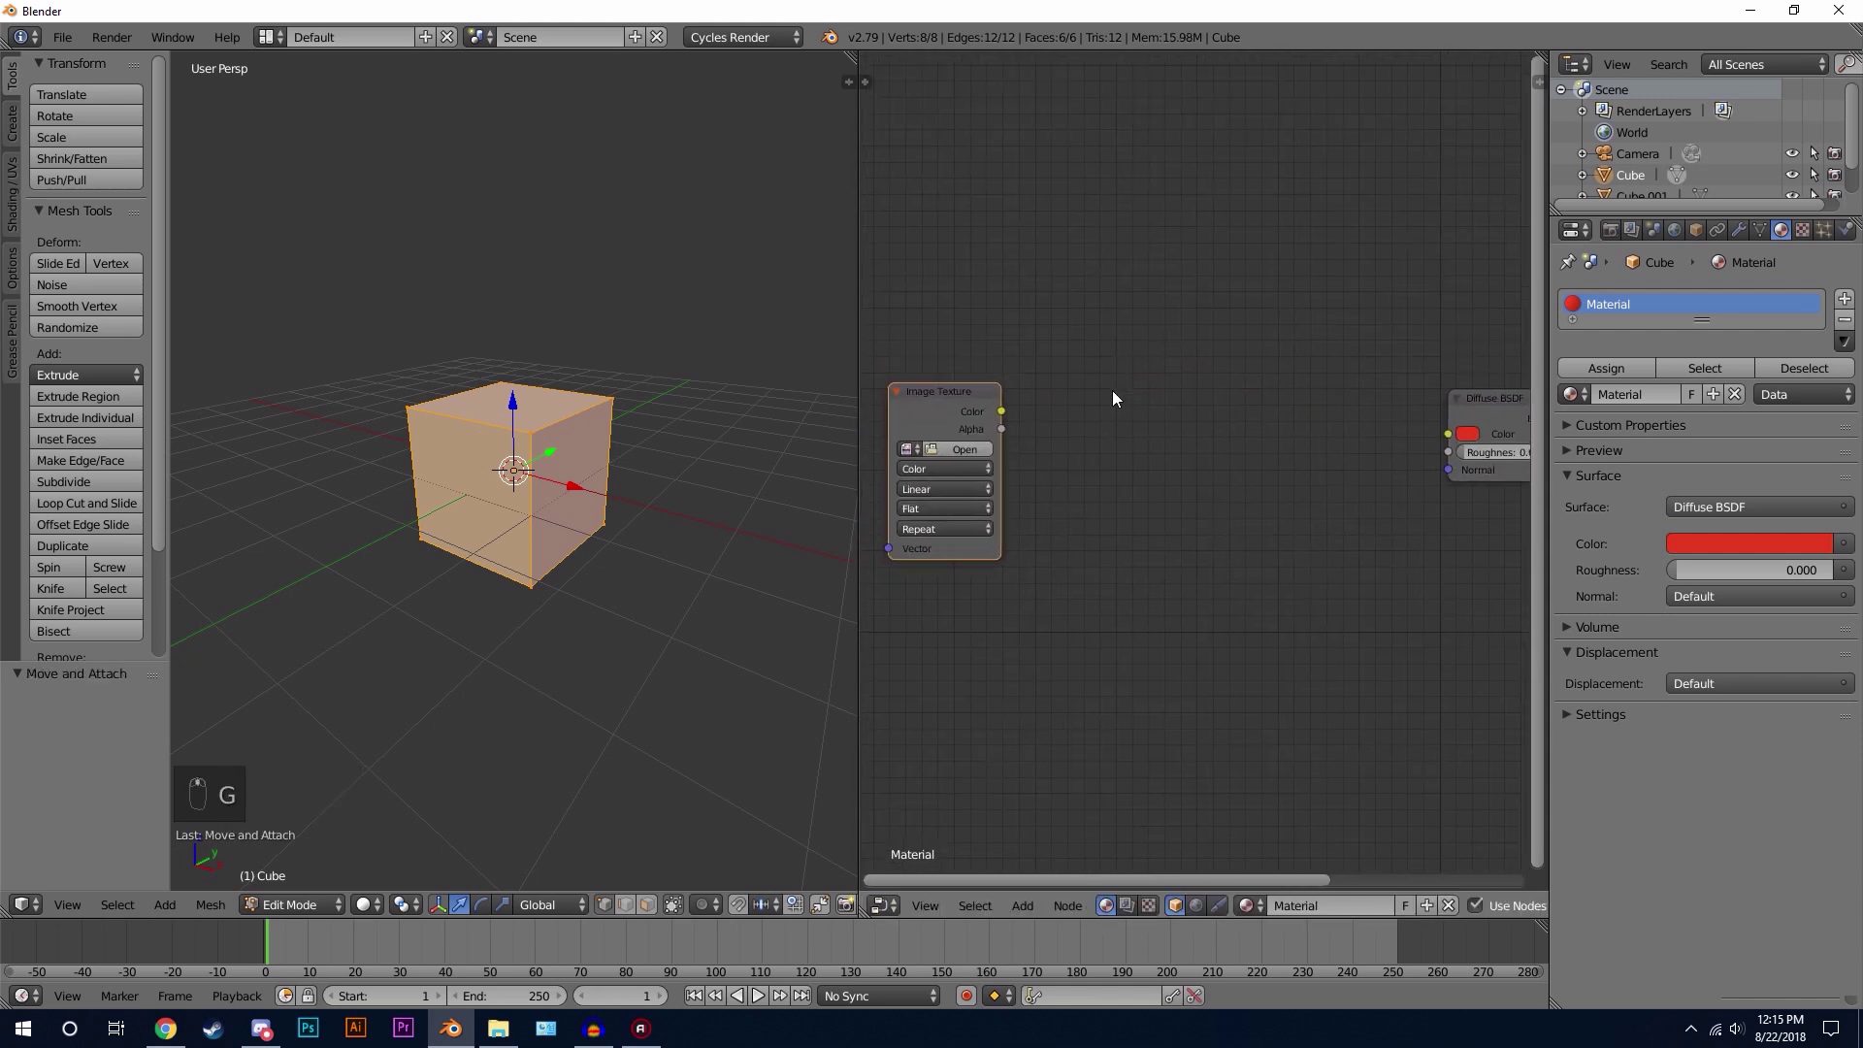
# Step: Add a MixRGB node between the texture and the shader
pyautogui.hotkey('shift', 'a')
pyautogui.moveTo(1075, 418)
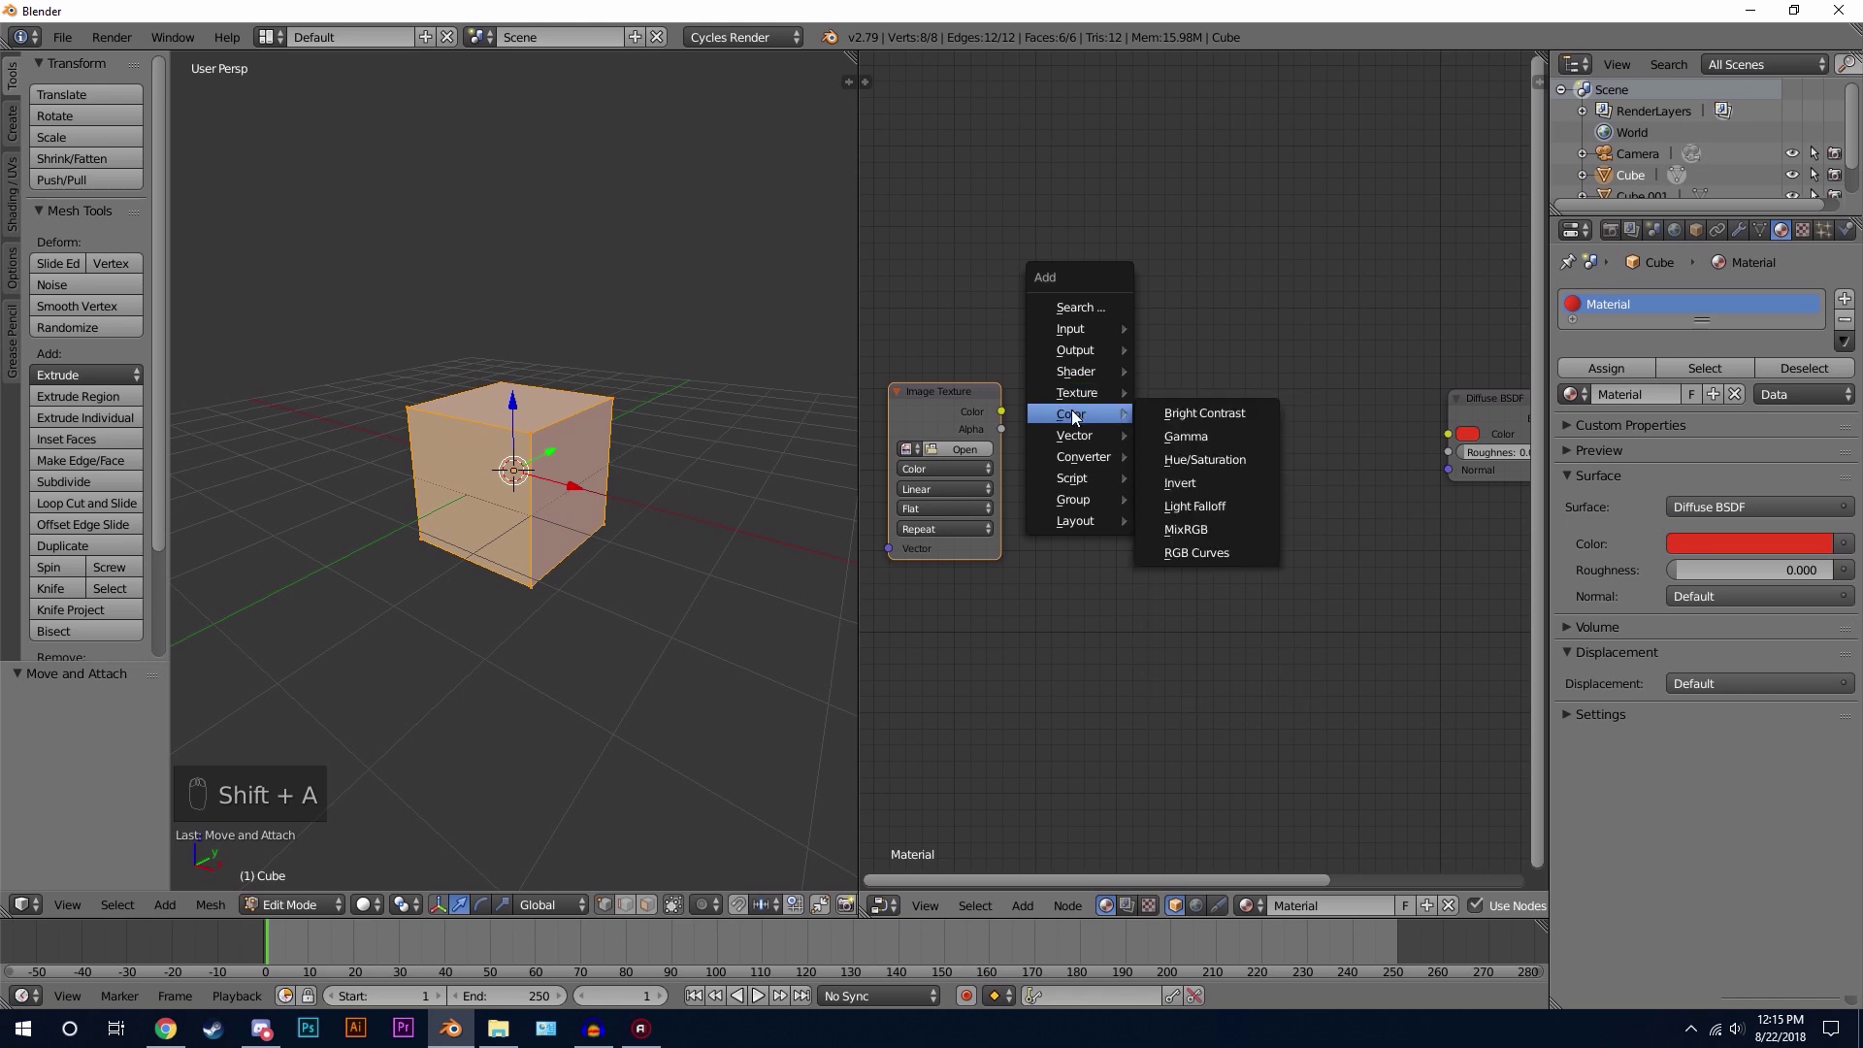
pyautogui.click(1202, 532)
pyautogui.click(1185, 375)
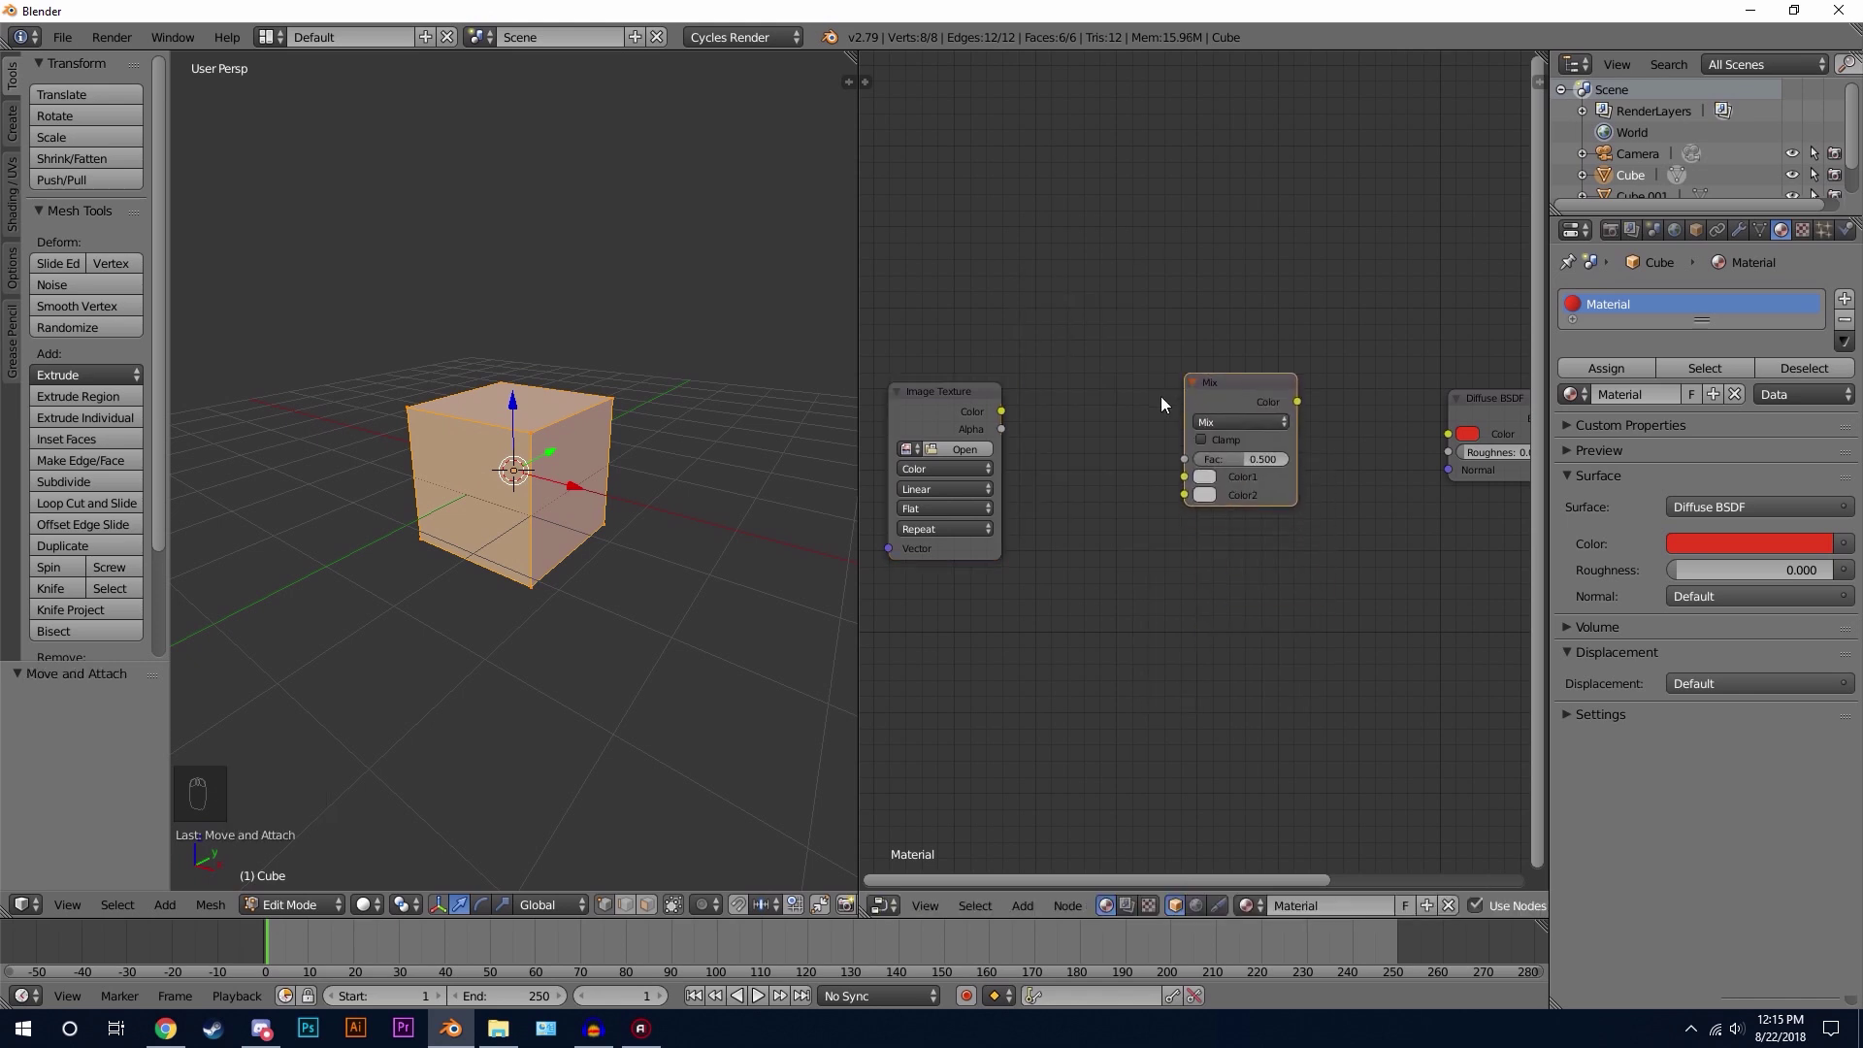
# Step: Load Blender-Made-Easy-Logo-Final-Transparent.png from Desktop > Logos into the Image Texture node
pyautogui.click(967, 451)
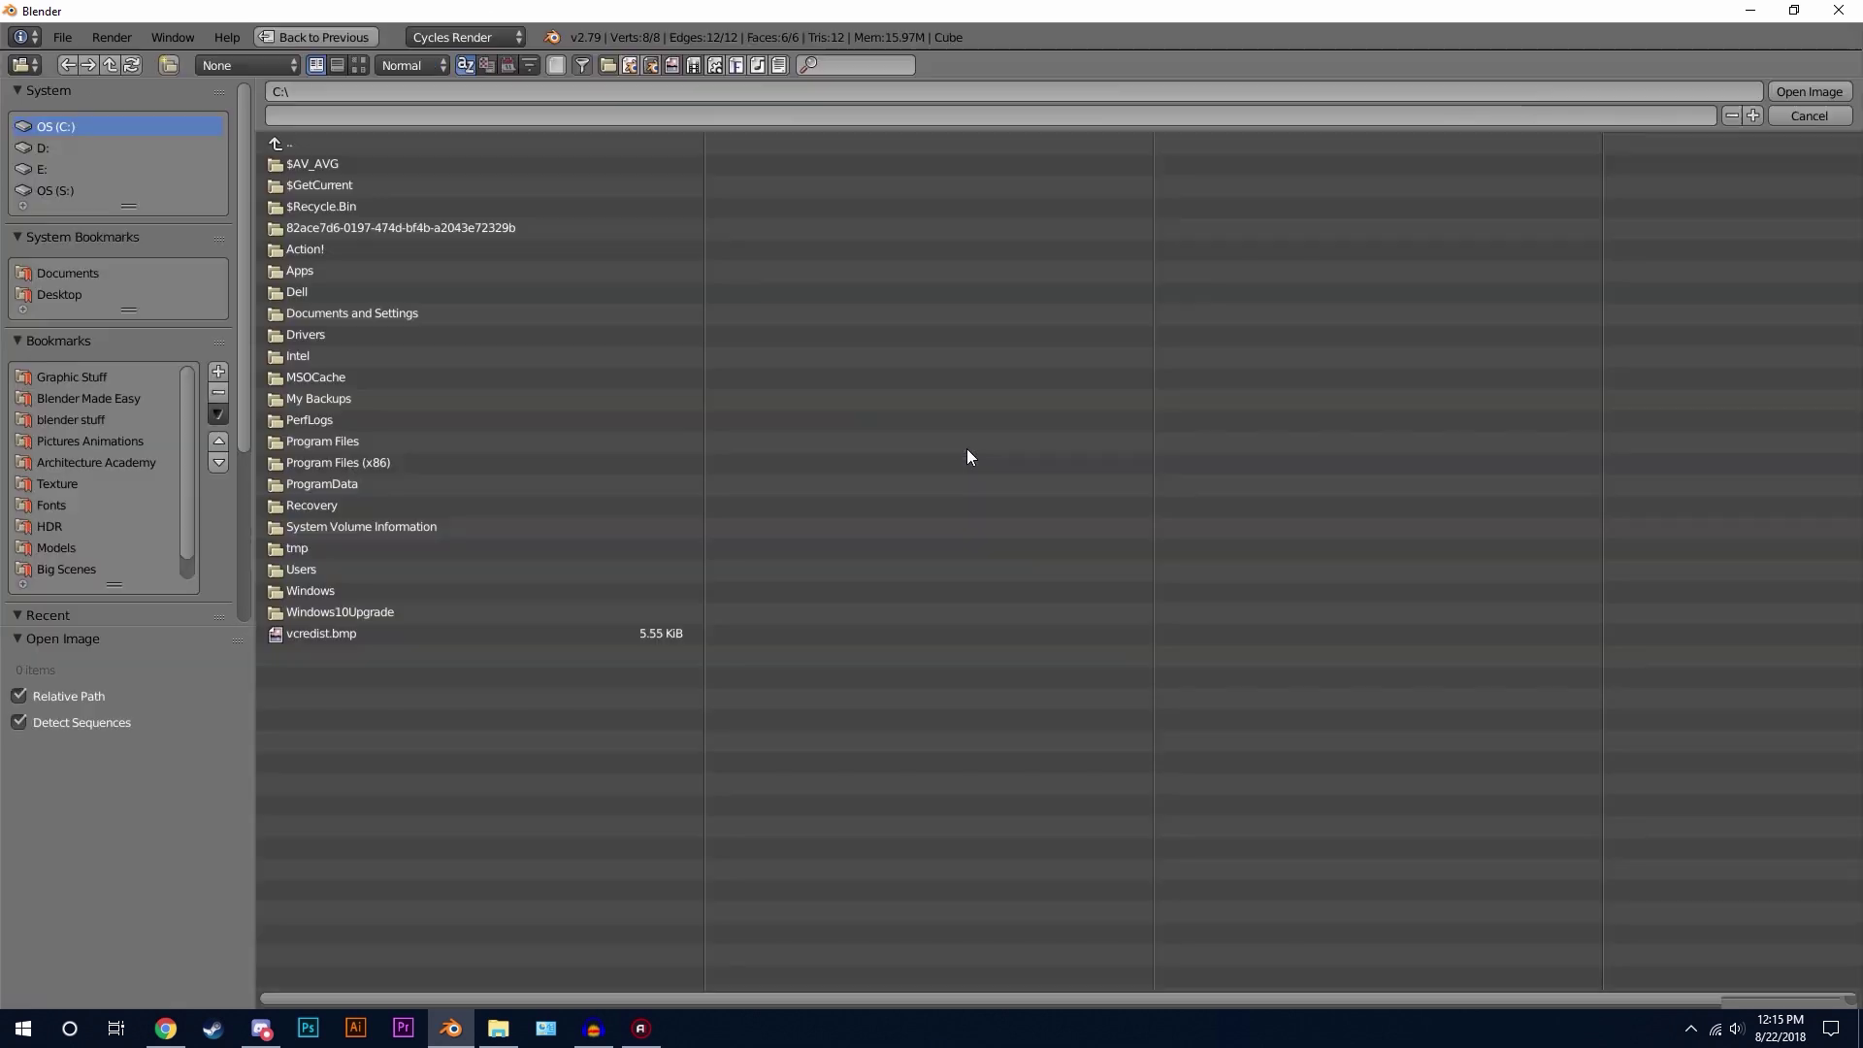
pyautogui.click(56, 293)
pyautogui.click(359, 377)
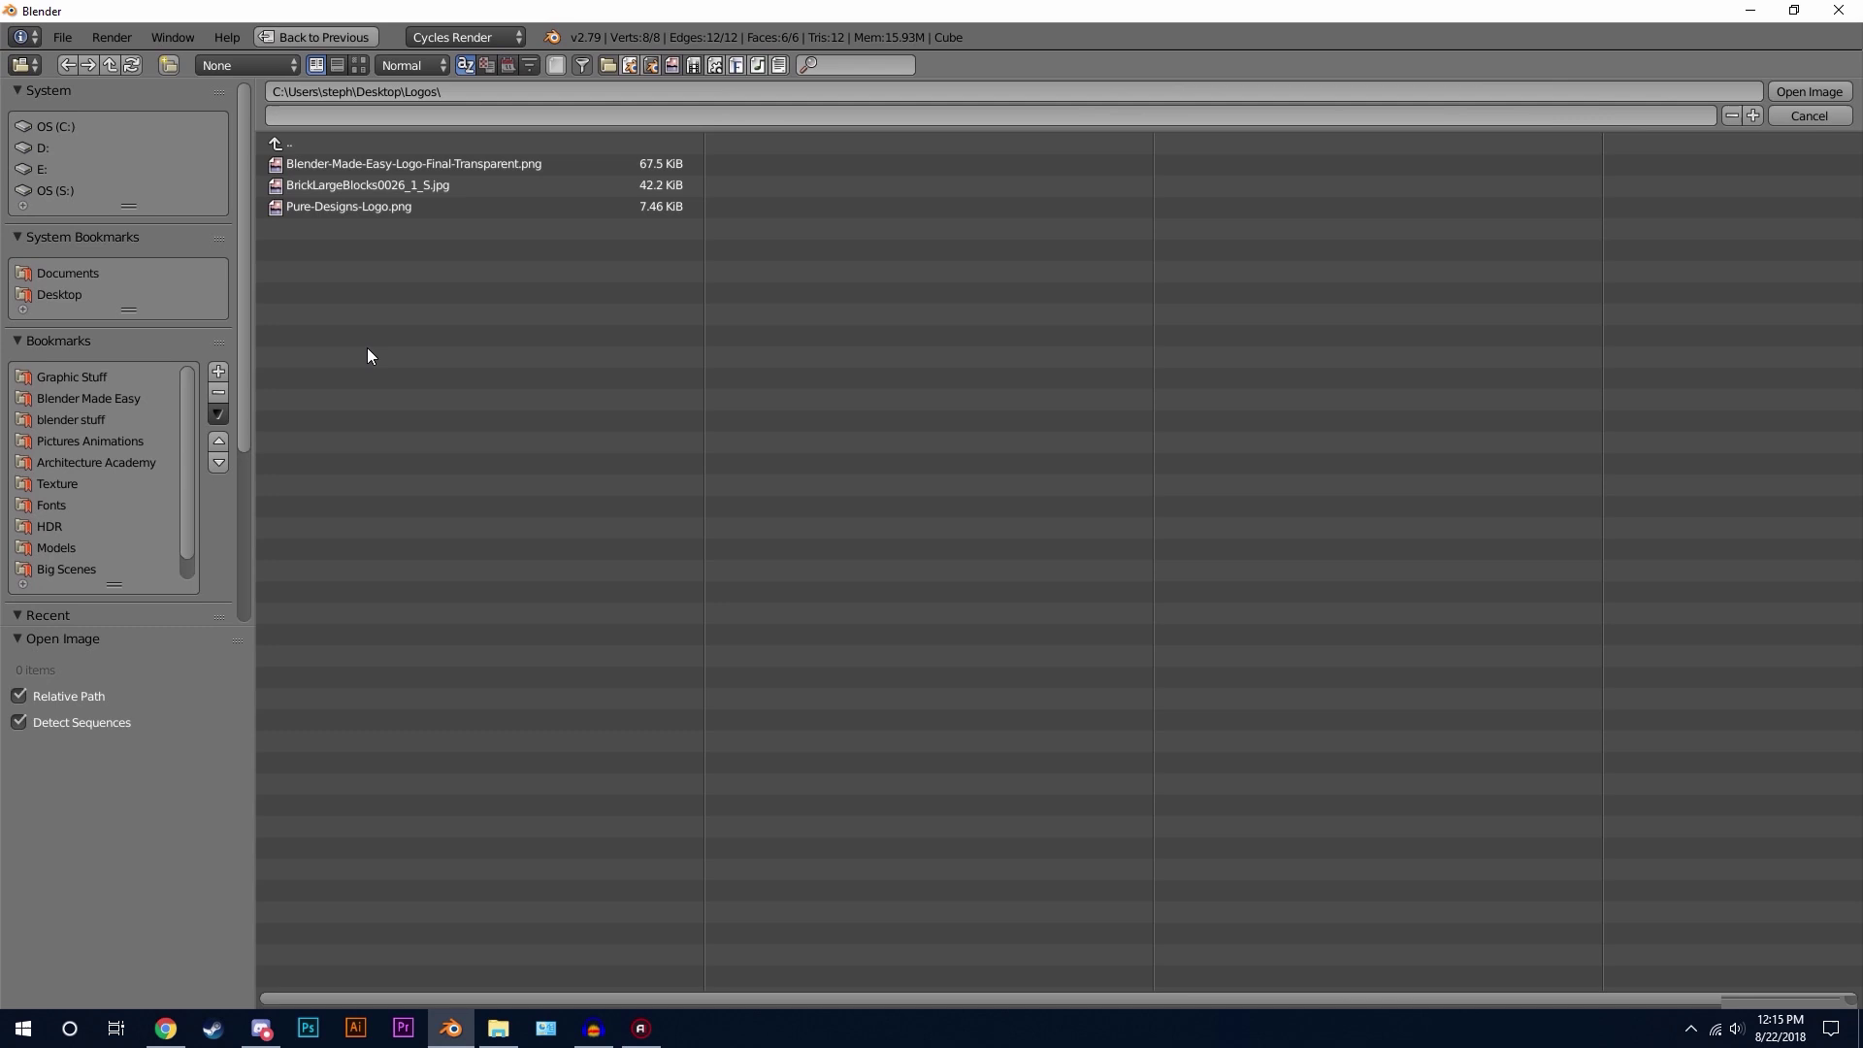
pyautogui.click(358, 65)
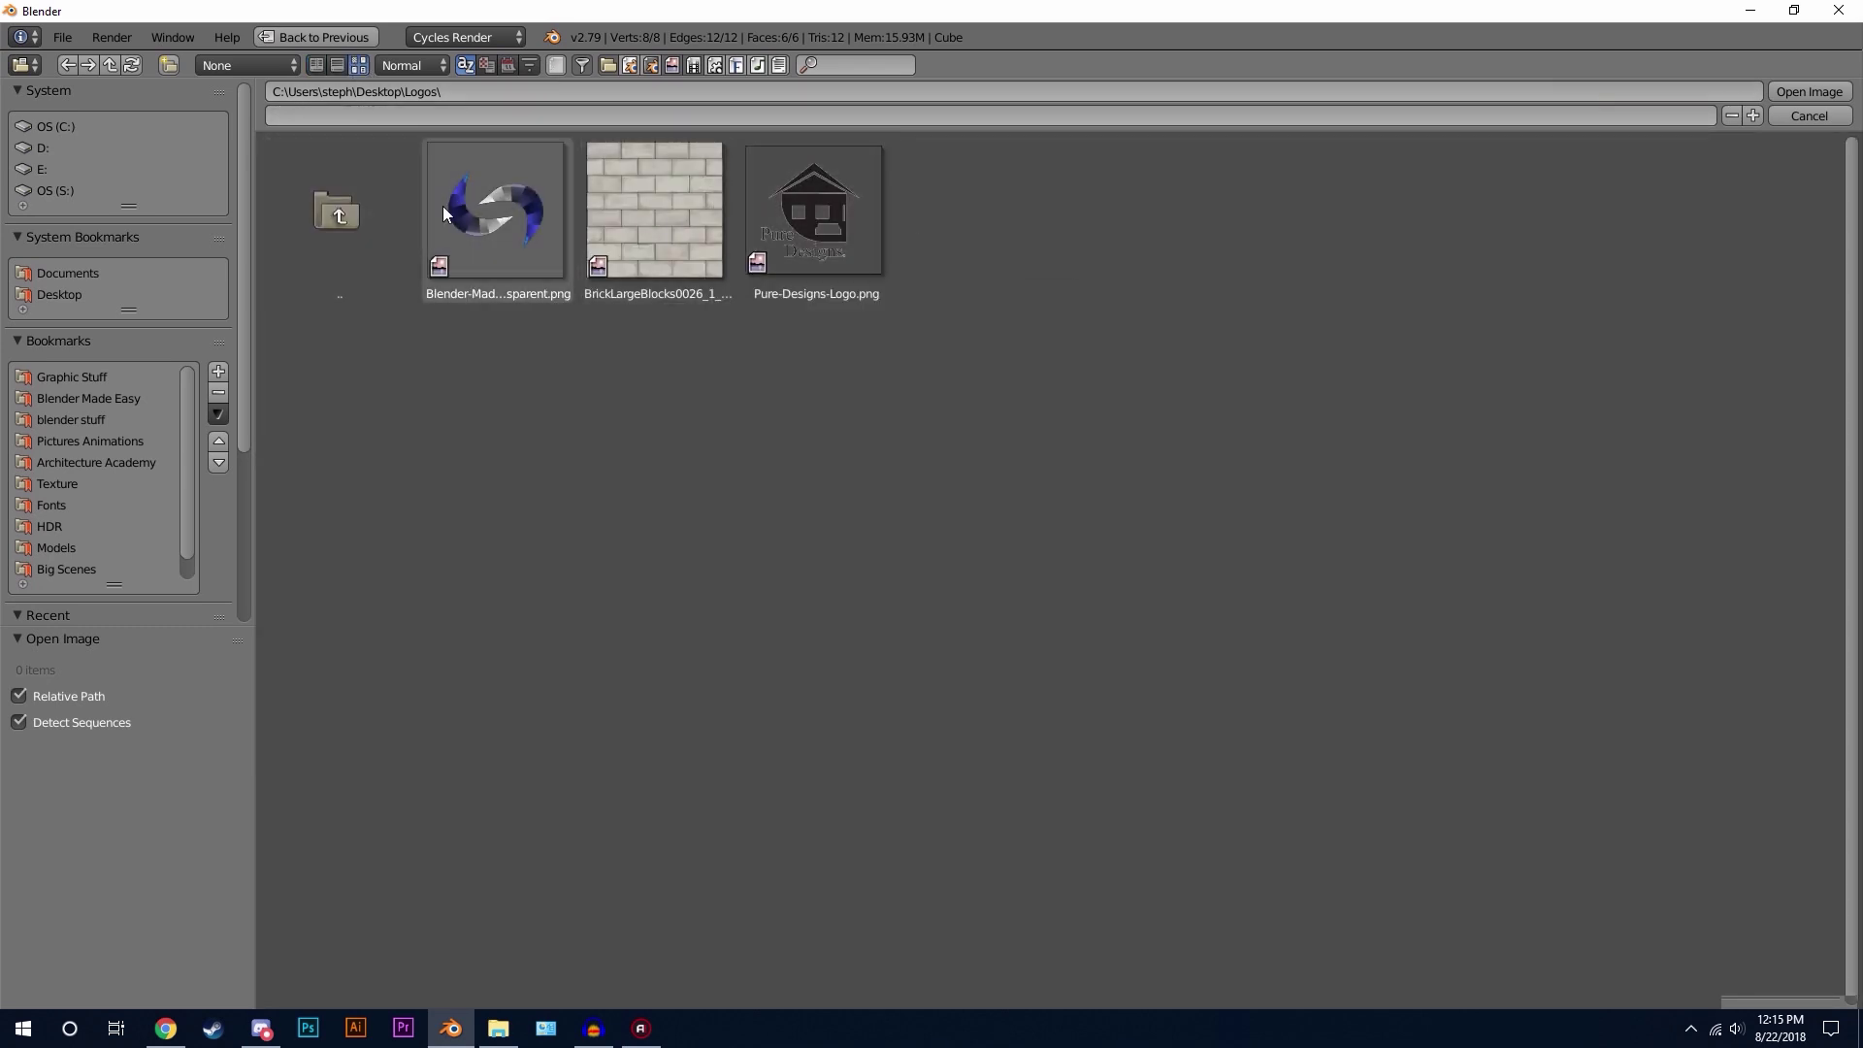
pyautogui.click(469, 221)
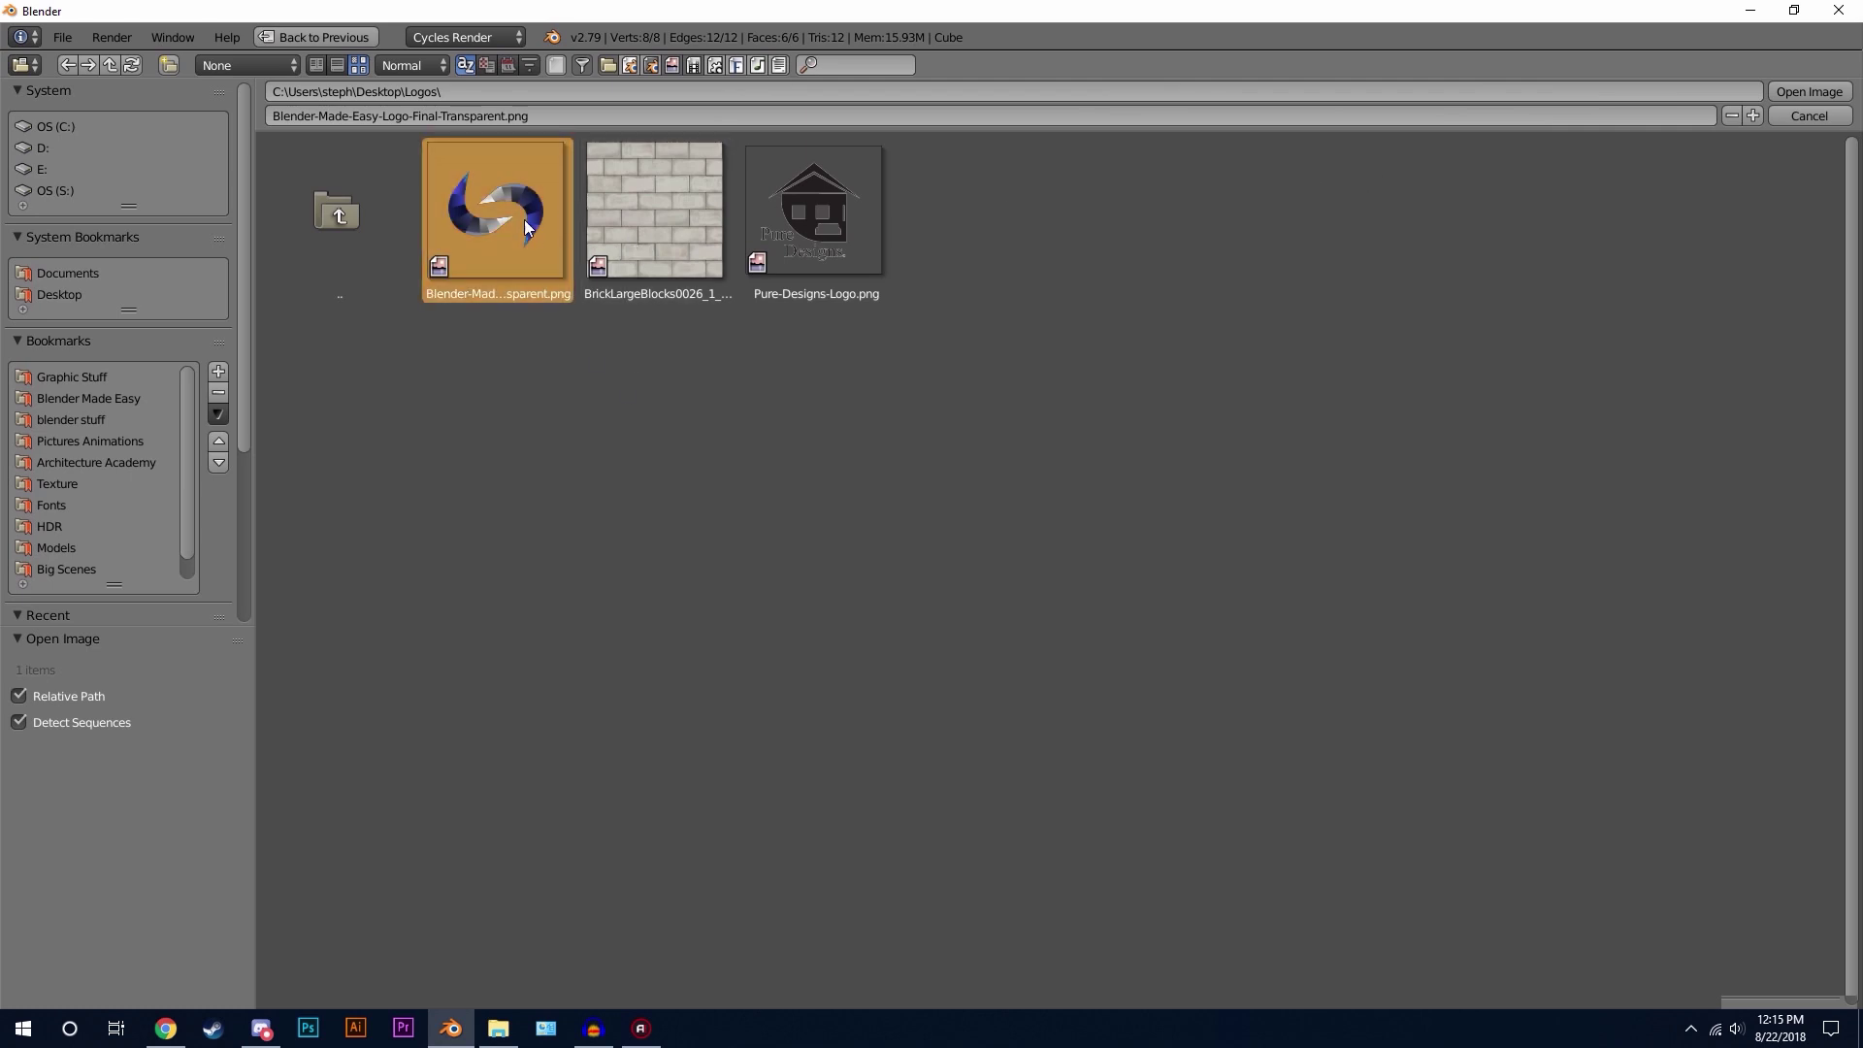
pyautogui.click(1809, 91)
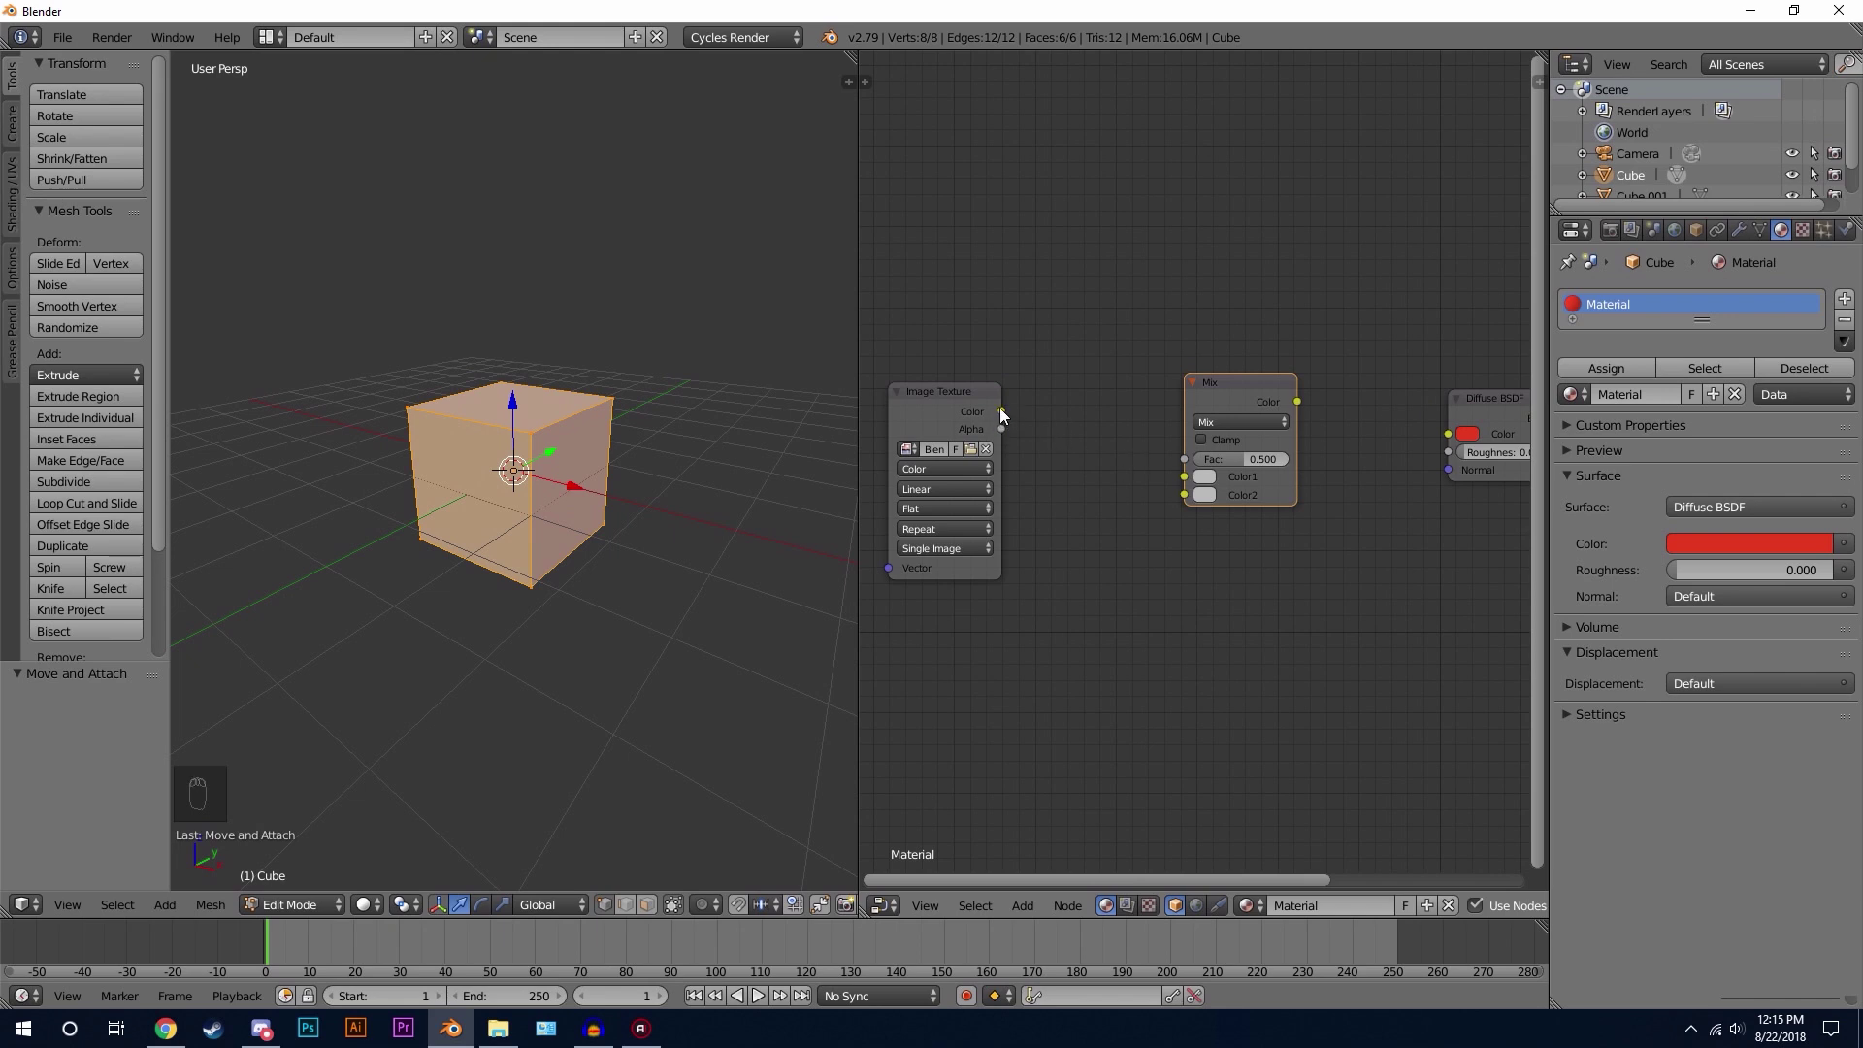
# Step: Wire the logo's colour into the Mix node and reposition the Mix node beside the Diffuse BSDF
pyautogui.moveTo(1000, 411); pyautogui.dragTo(1184, 495)
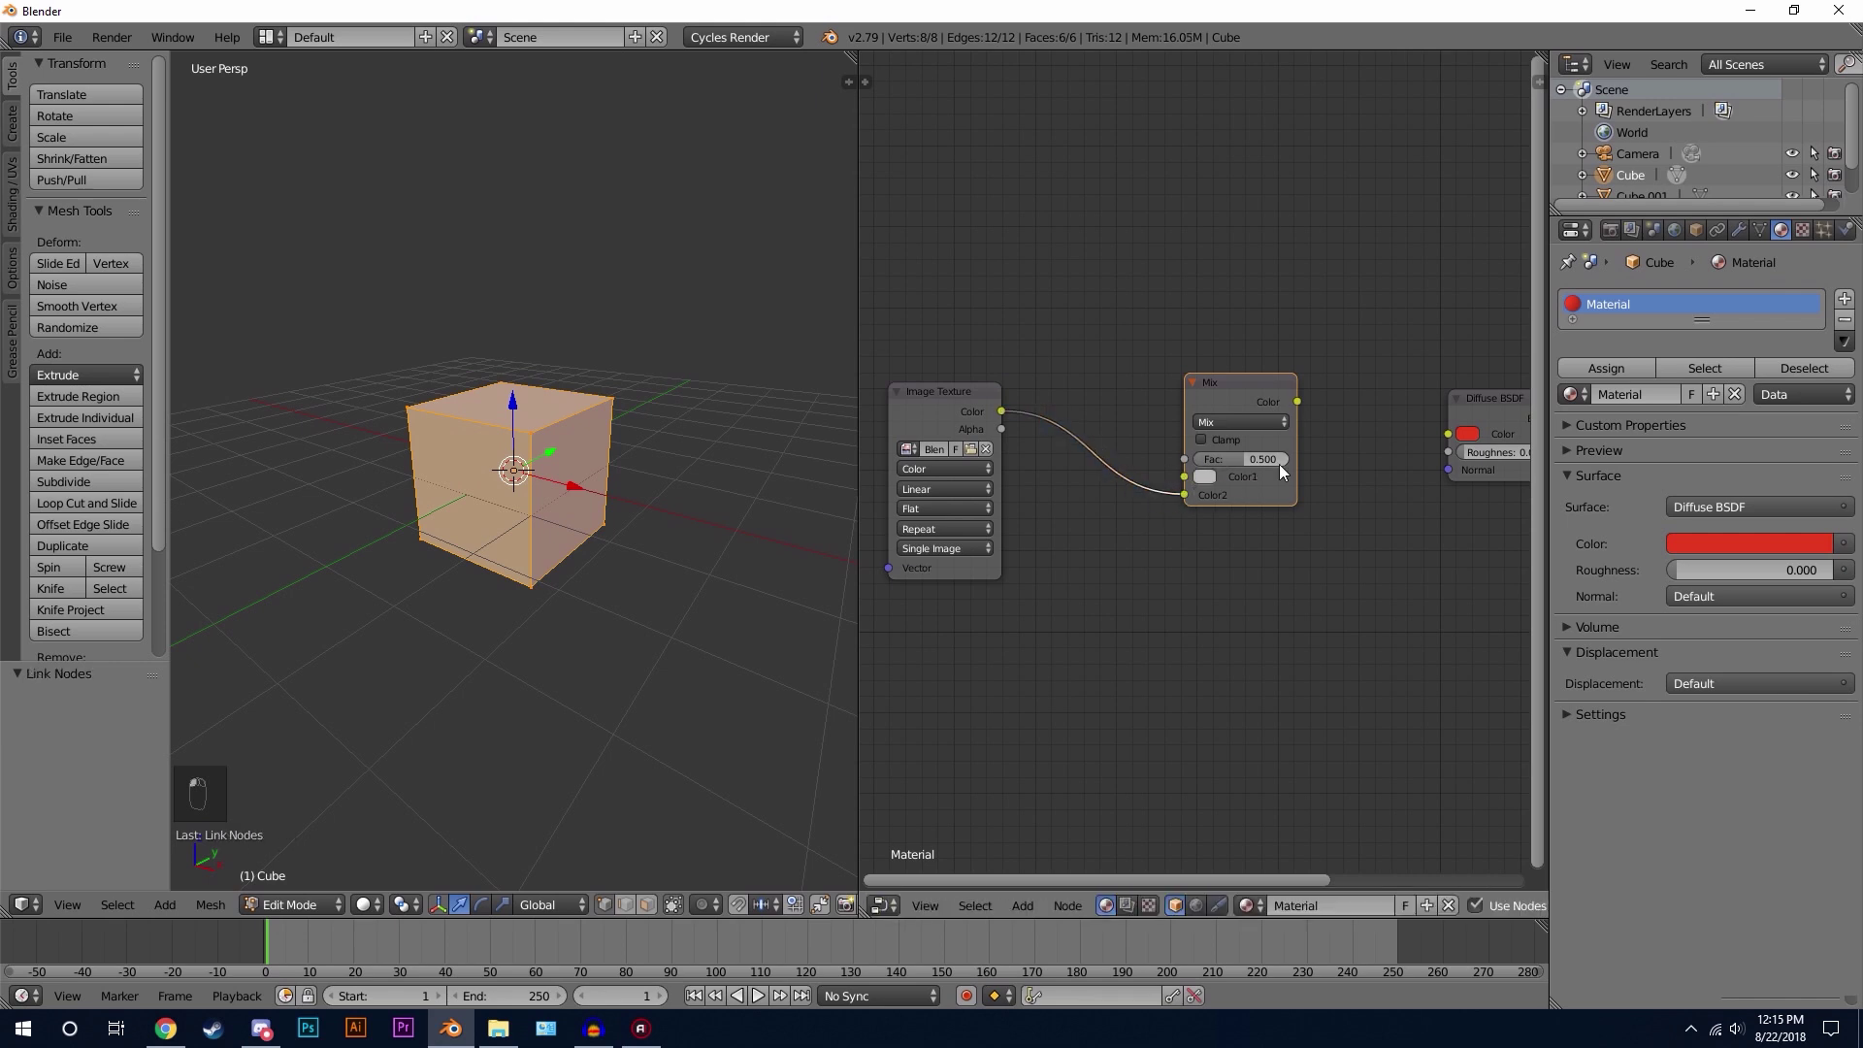
pyautogui.moveTo(1282, 416); pyautogui.dragTo(1175, 427, button='middle')
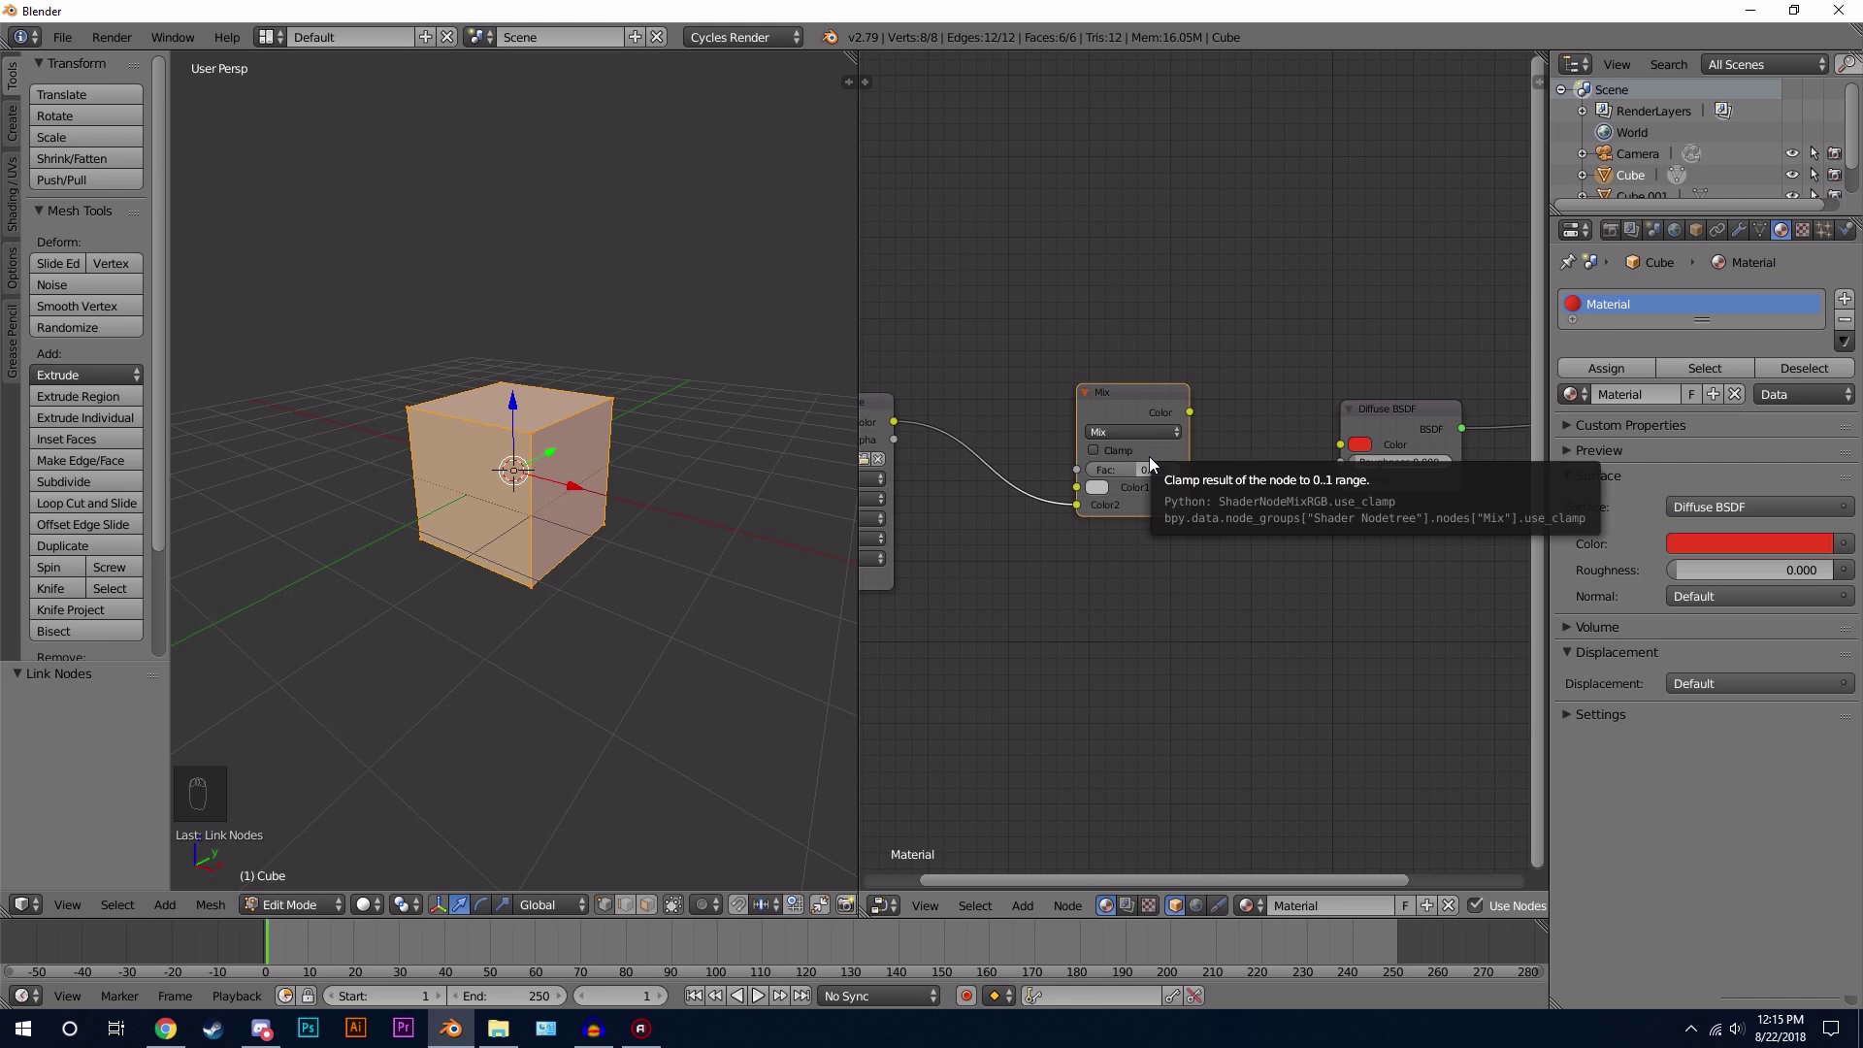
pyautogui.press('g')
pyautogui.click(1204, 398)
pyautogui.moveTo(1203, 402); pyautogui.dragTo(1272, 442)
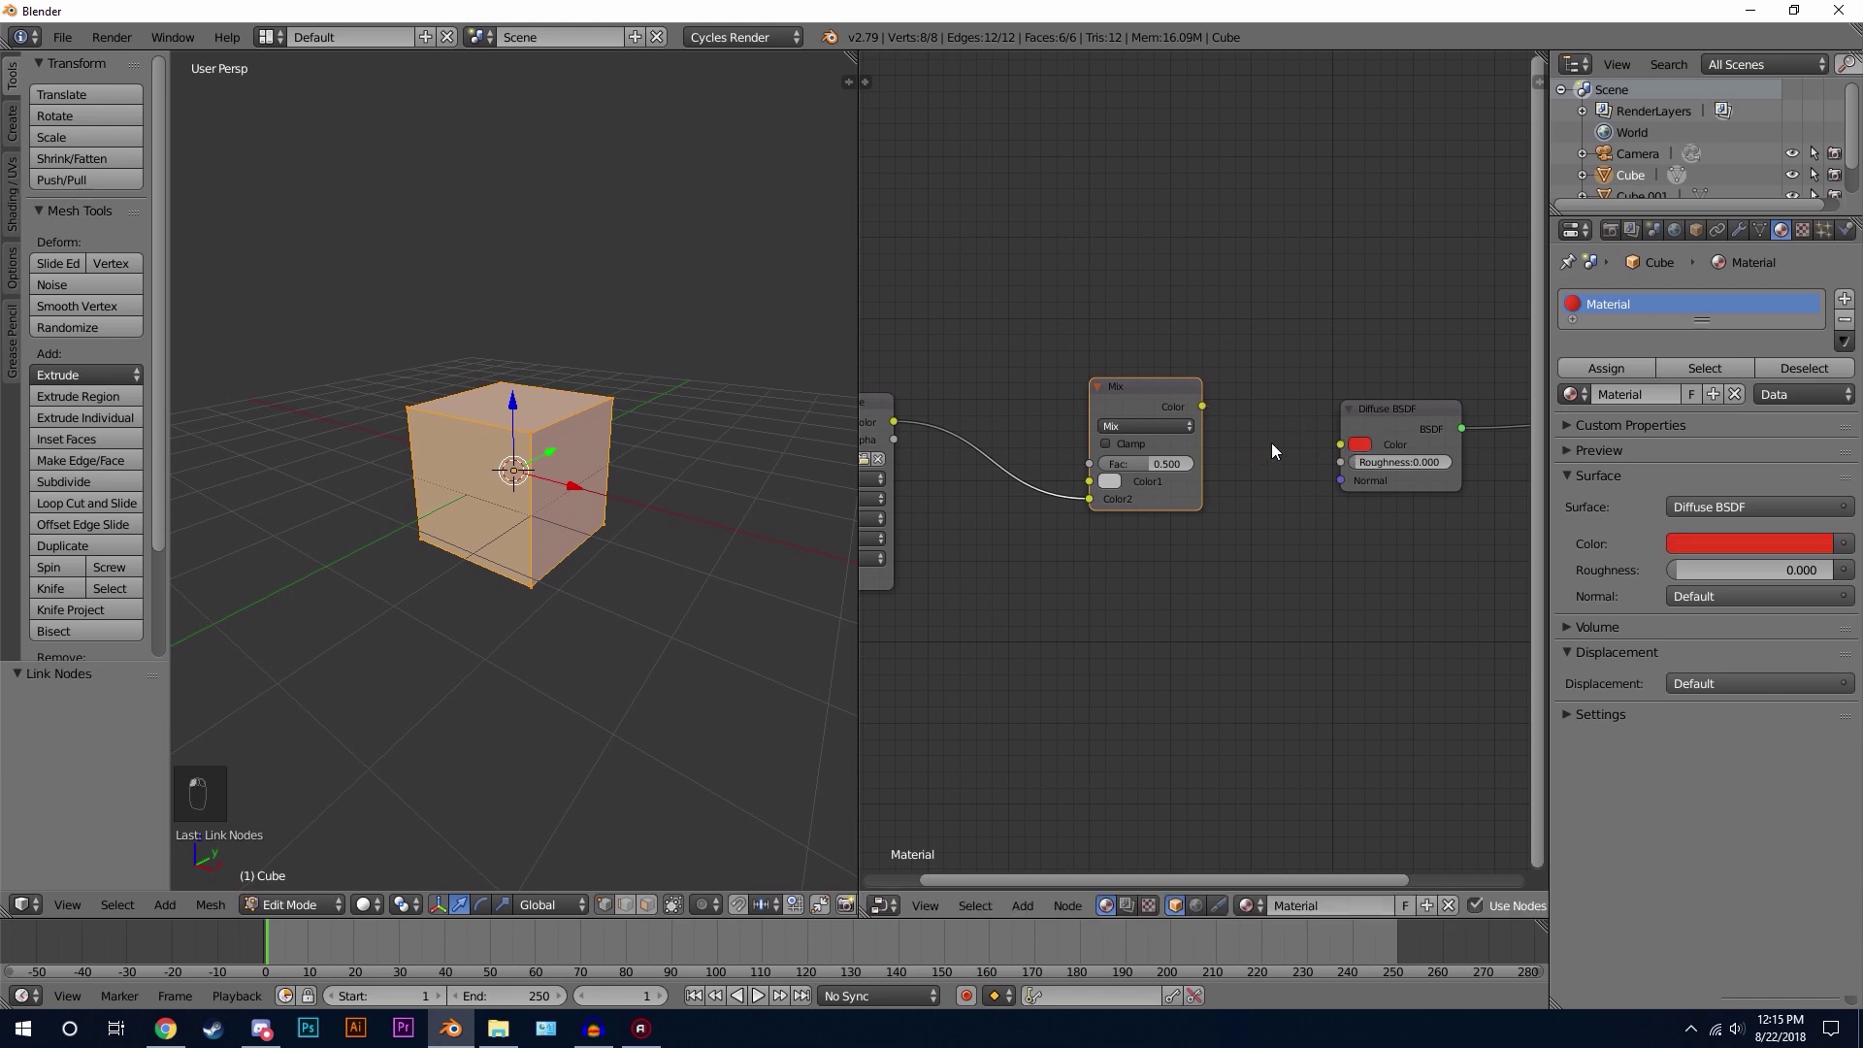
# Step: Eyedrop the Diffuse BSDF red into Color1 and link Mix Color to the Diffuse Color input
pyautogui.click(1112, 481)
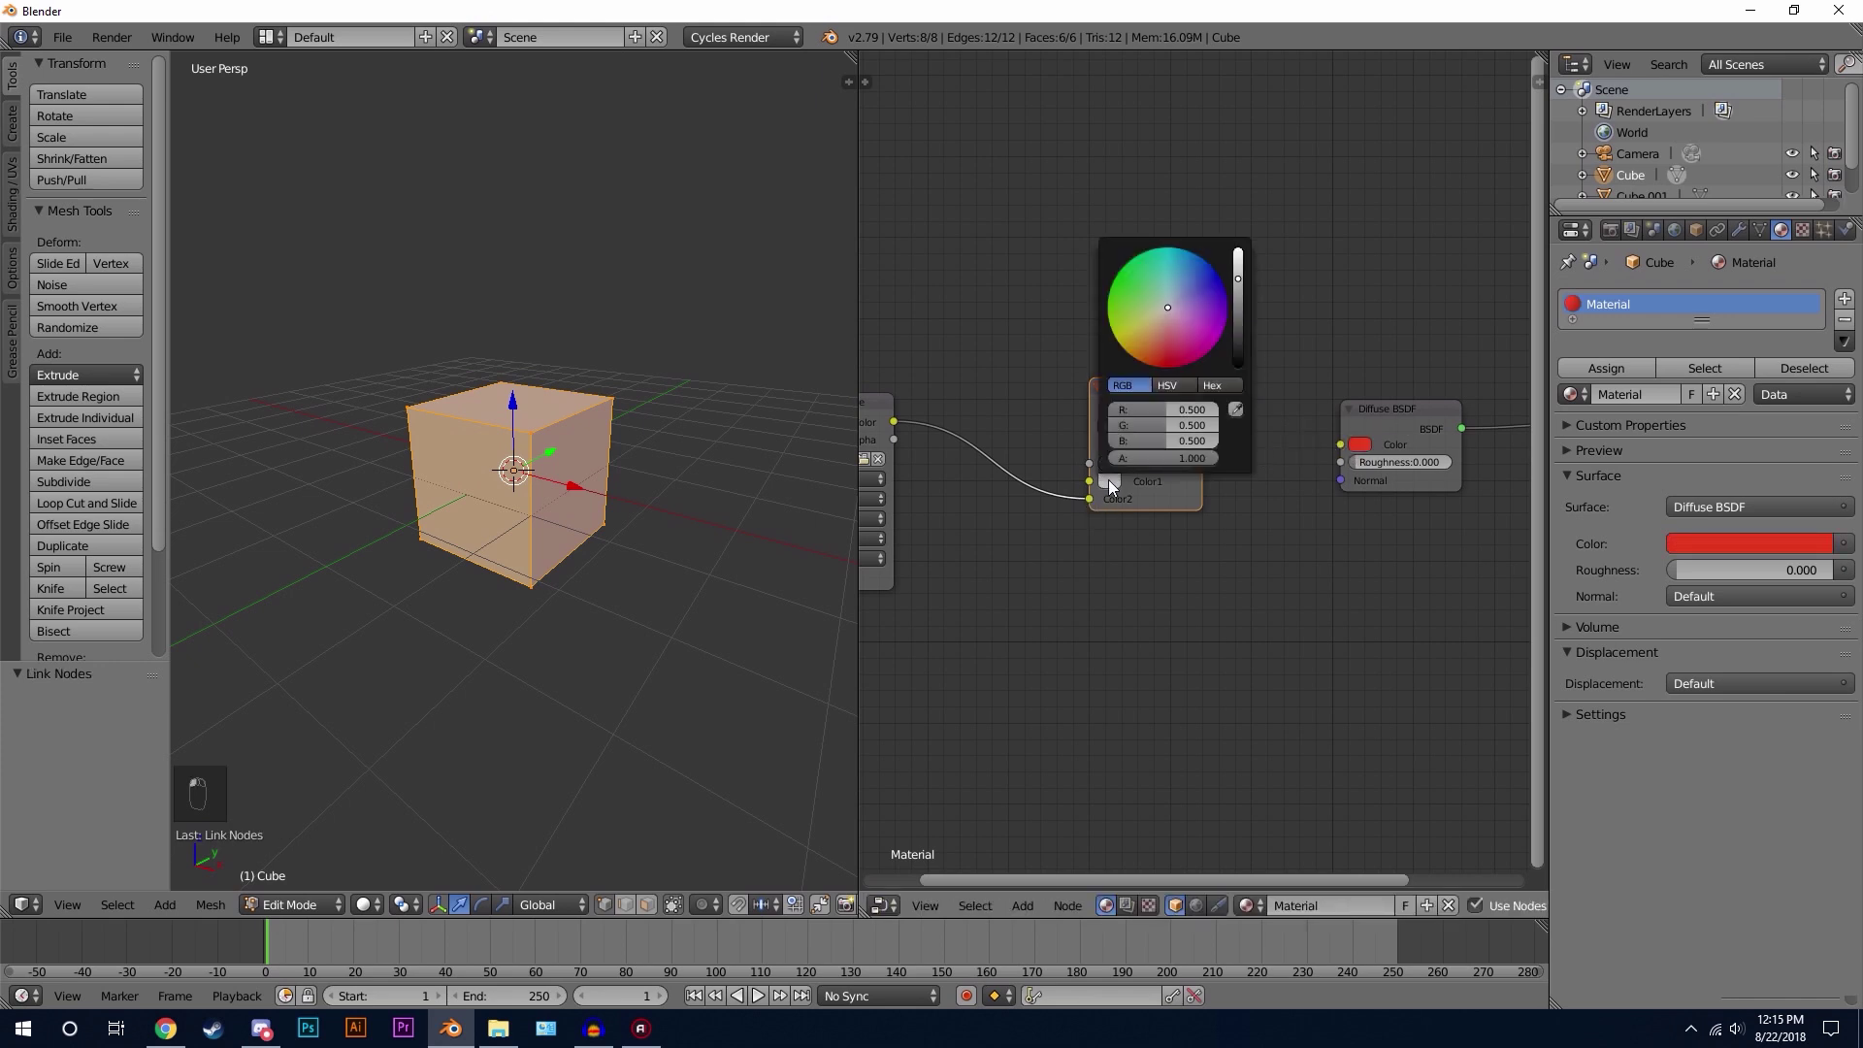
pyautogui.click(1236, 408)
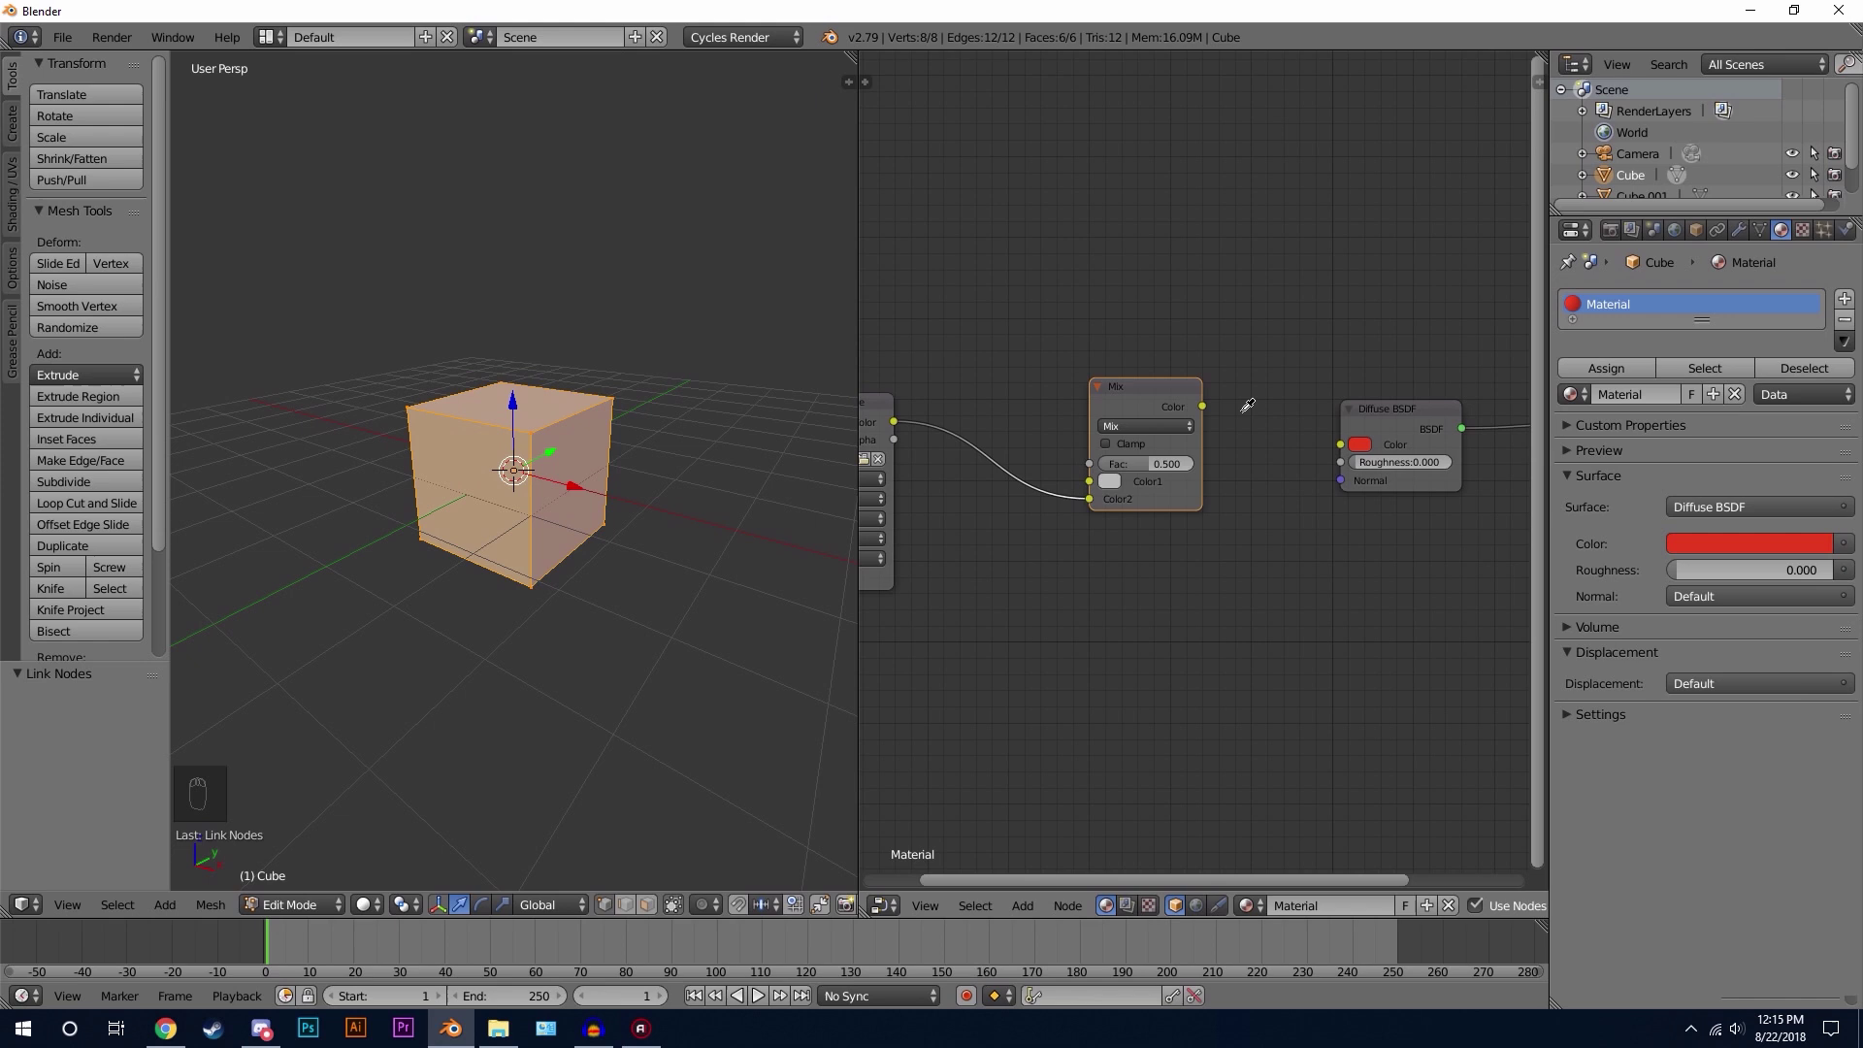
pyautogui.click(1366, 436)
pyautogui.moveTo(1204, 406); pyautogui.dragTo(1225, 308)
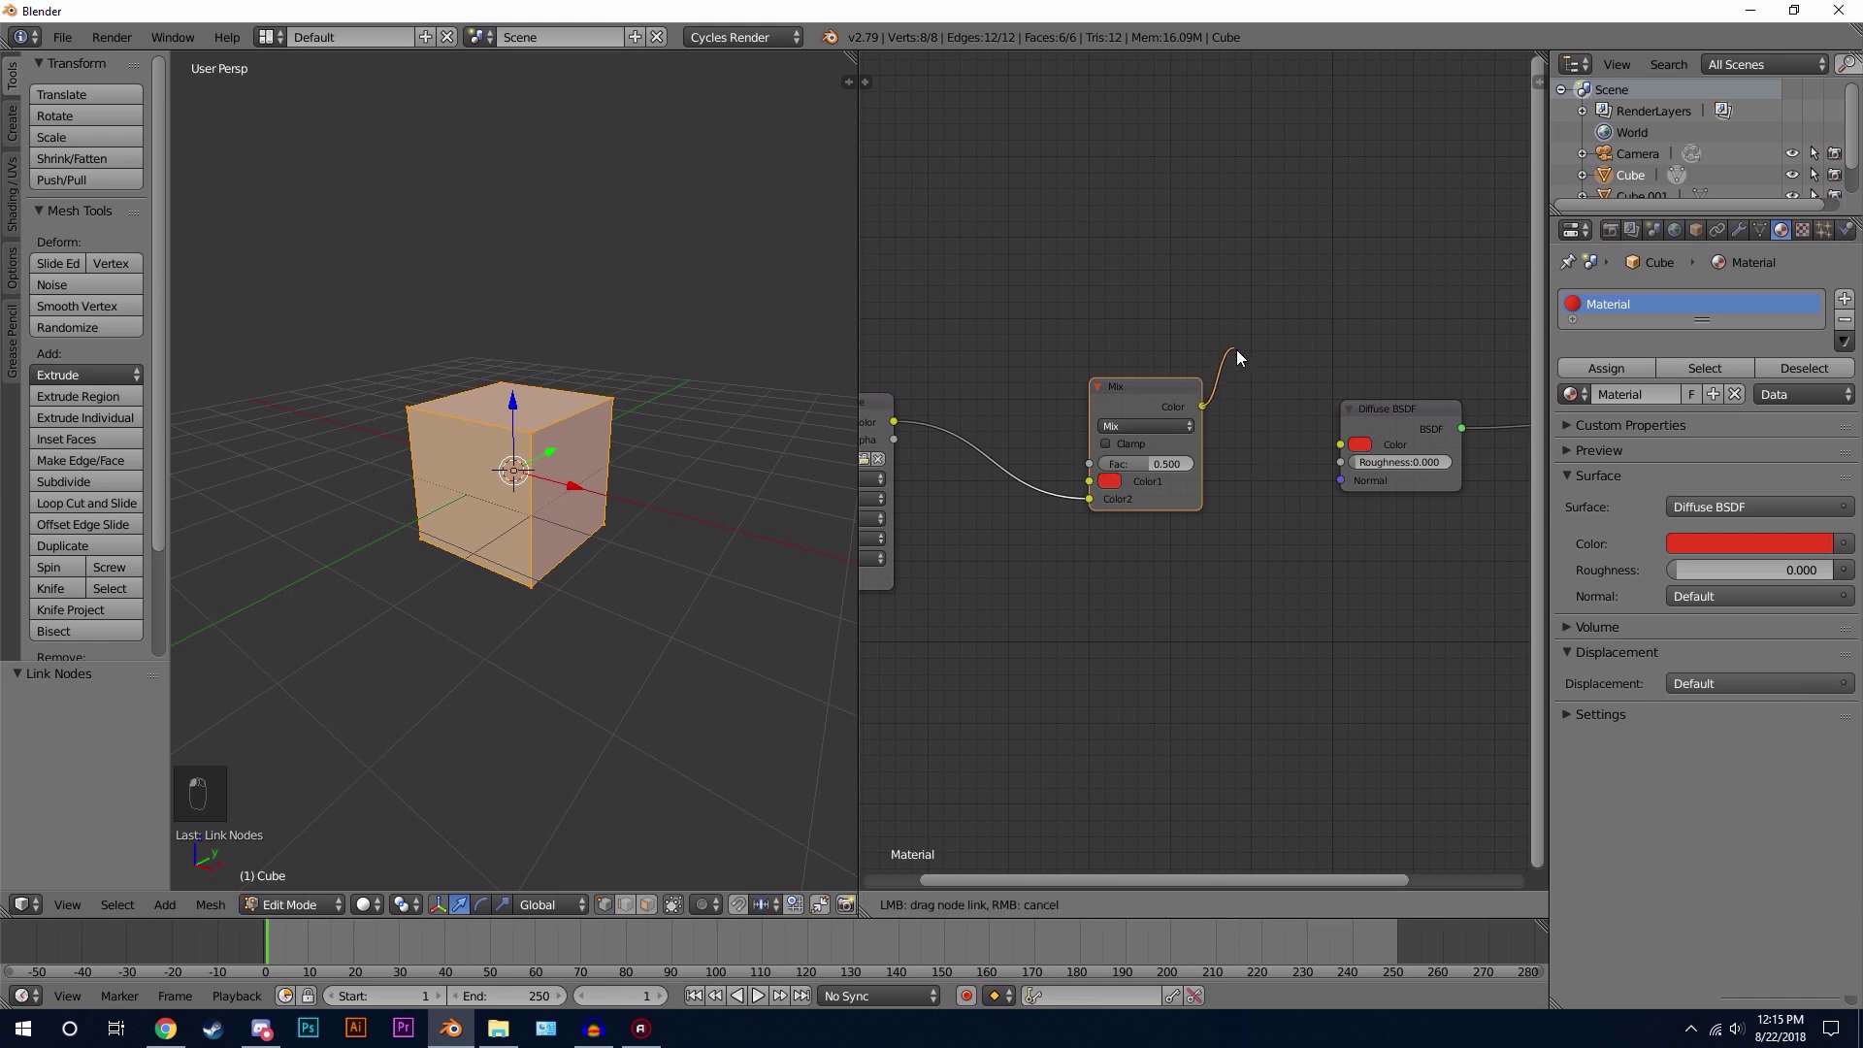
pyautogui.moveTo(1313, 443); pyautogui.dragTo(1340, 445)
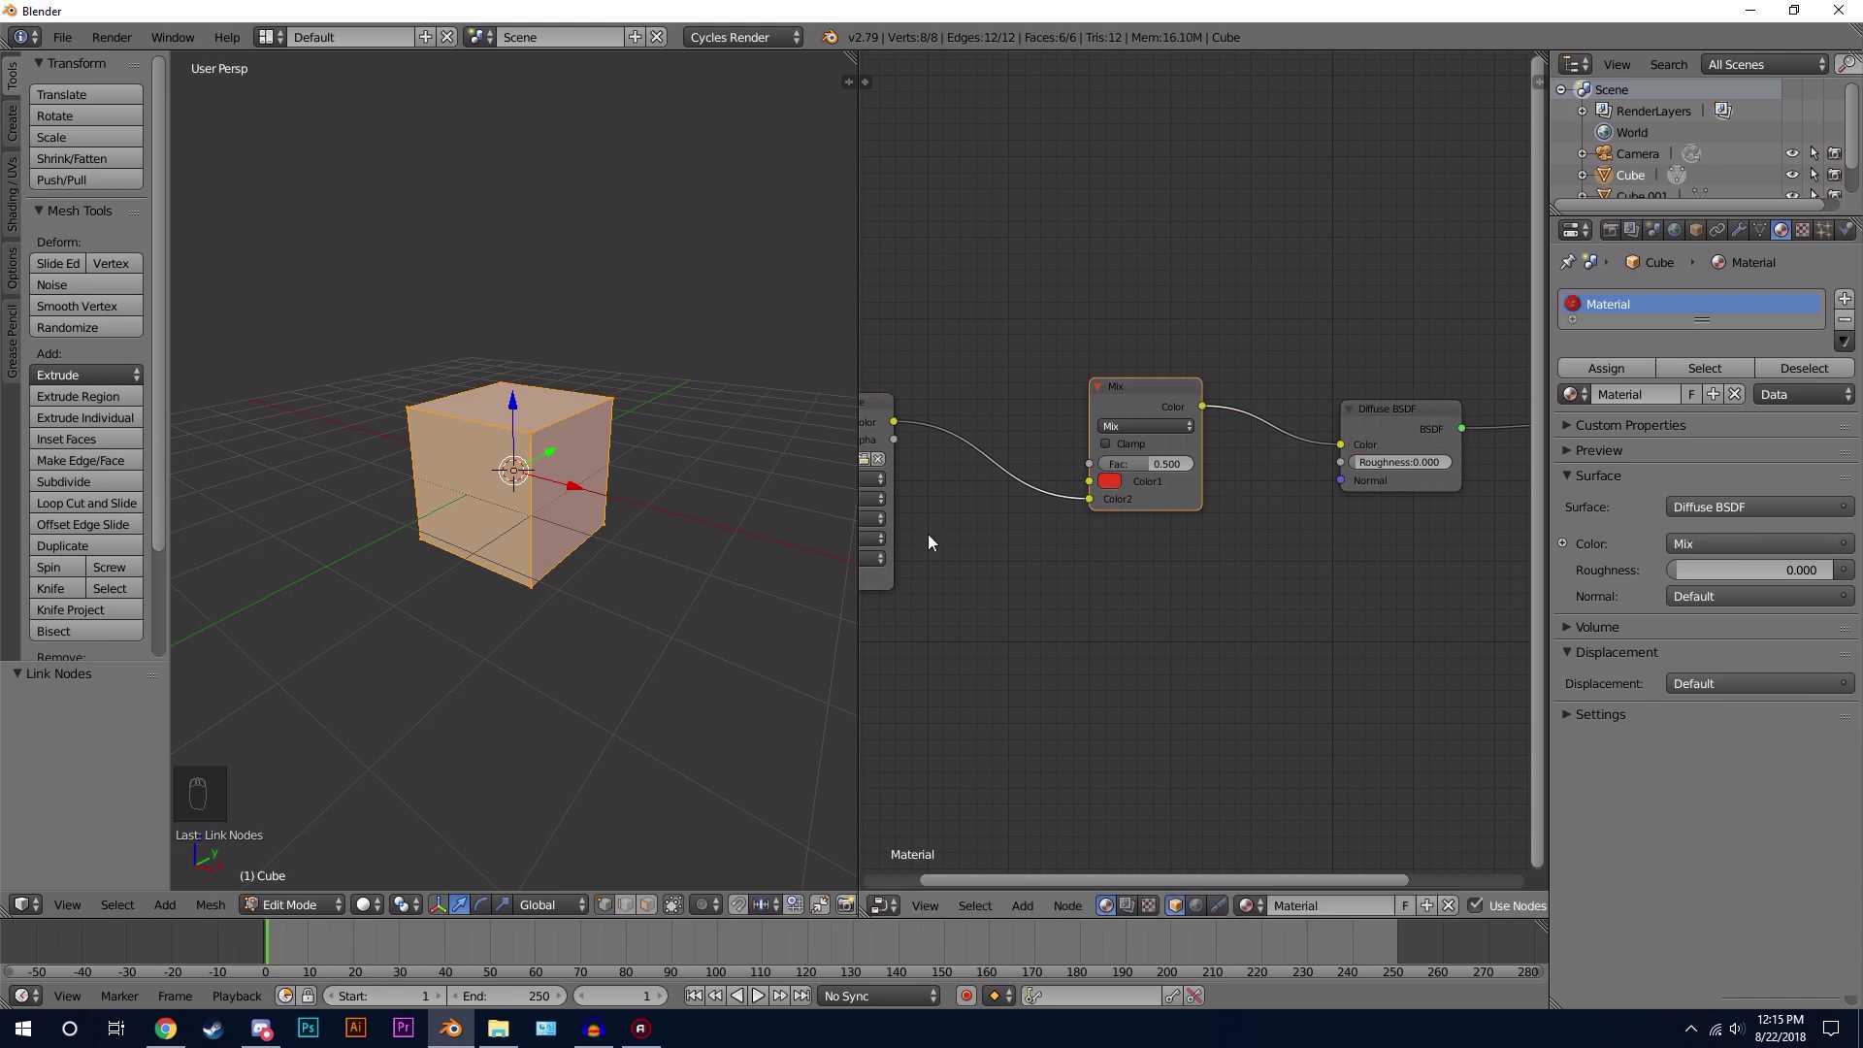
# Step: Preview the cube in rendered shading, viewing it from below
pyautogui.hotkey('shift', 'z')
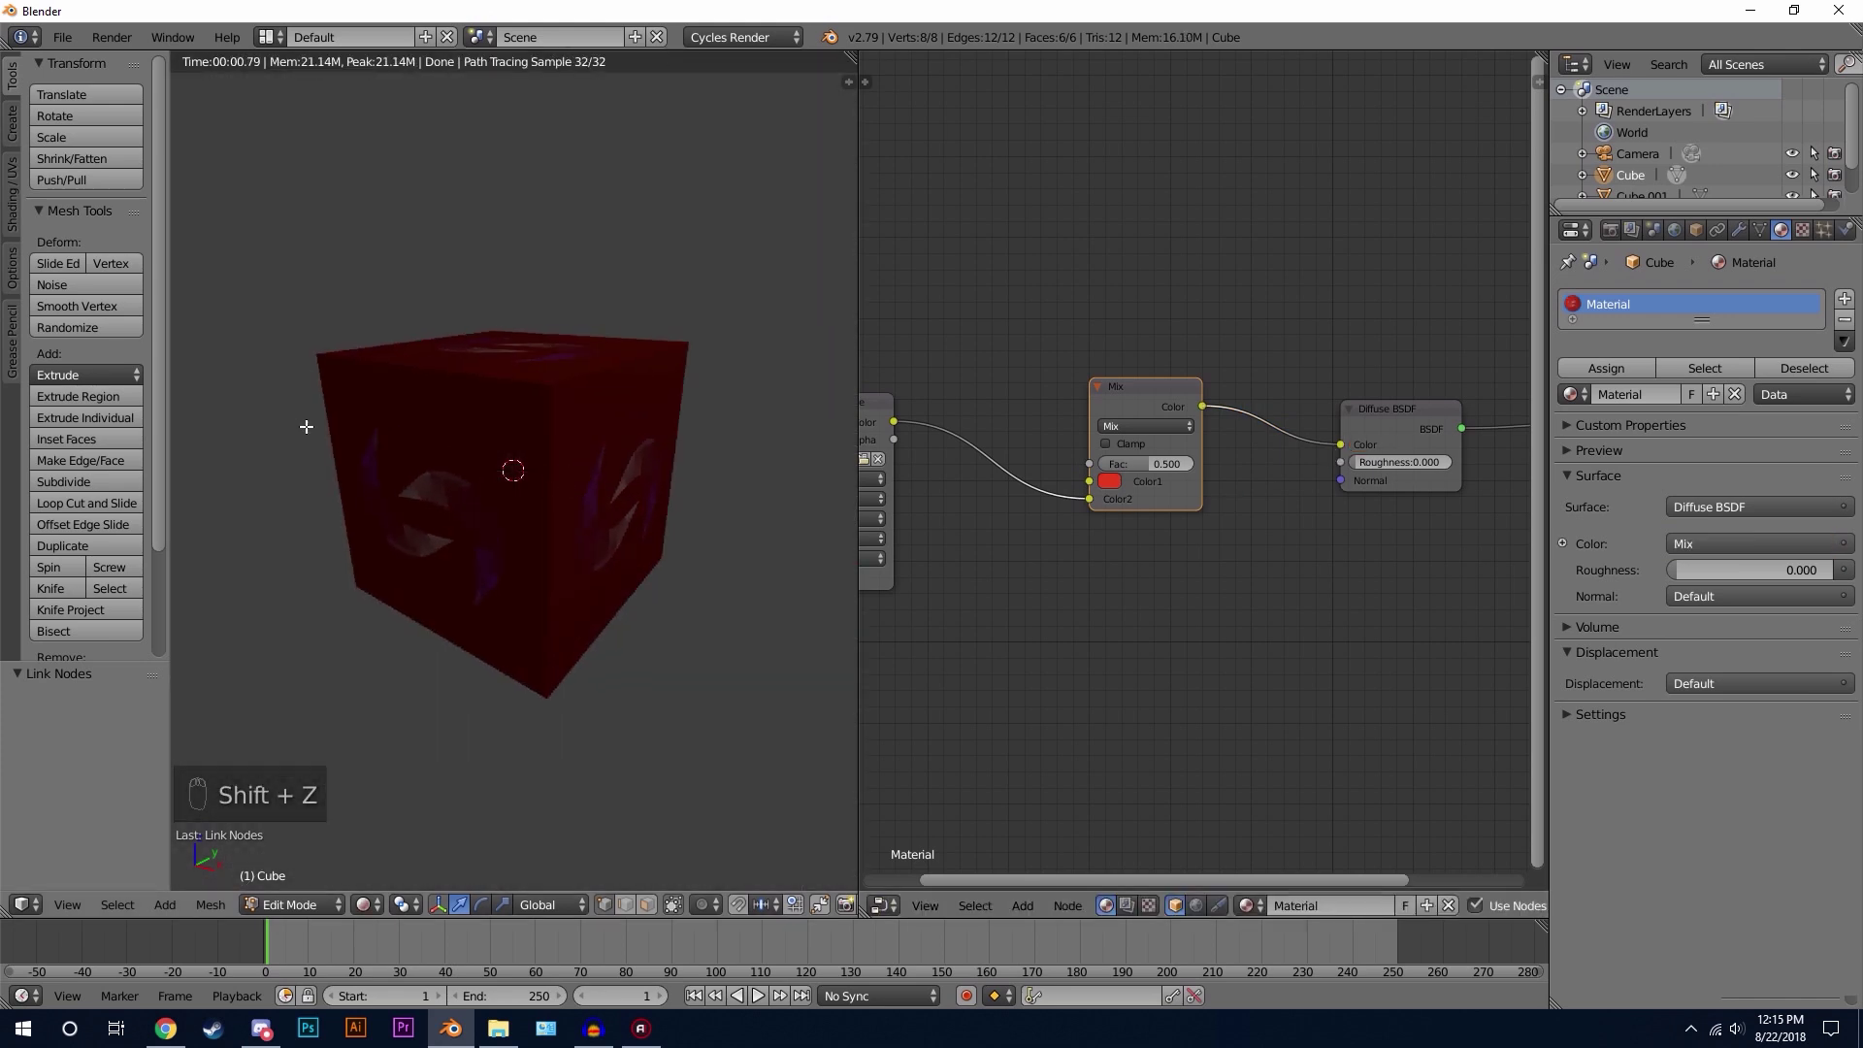
pyautogui.moveTo(624, 387); pyautogui.dragTo(462, 562, button='middle')
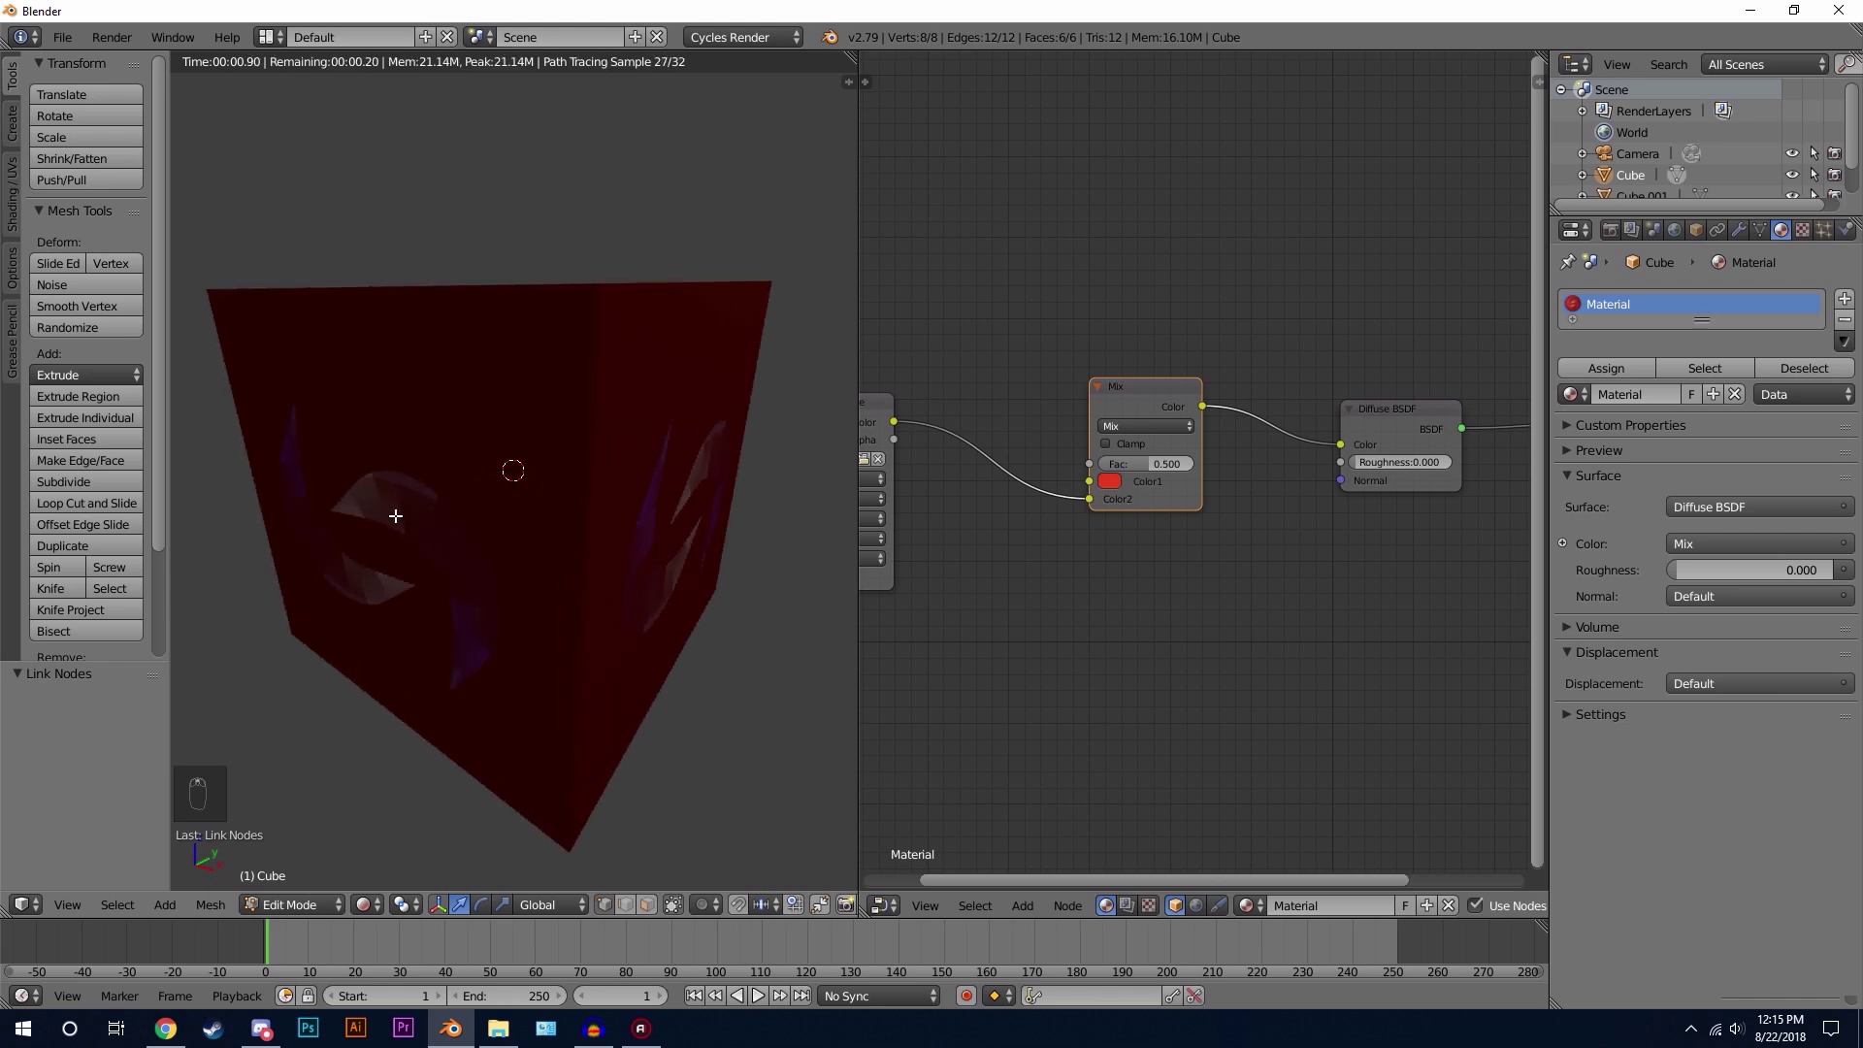
pyautogui.moveTo(1049, 448); pyautogui.dragTo(1161, 452, button='middle')
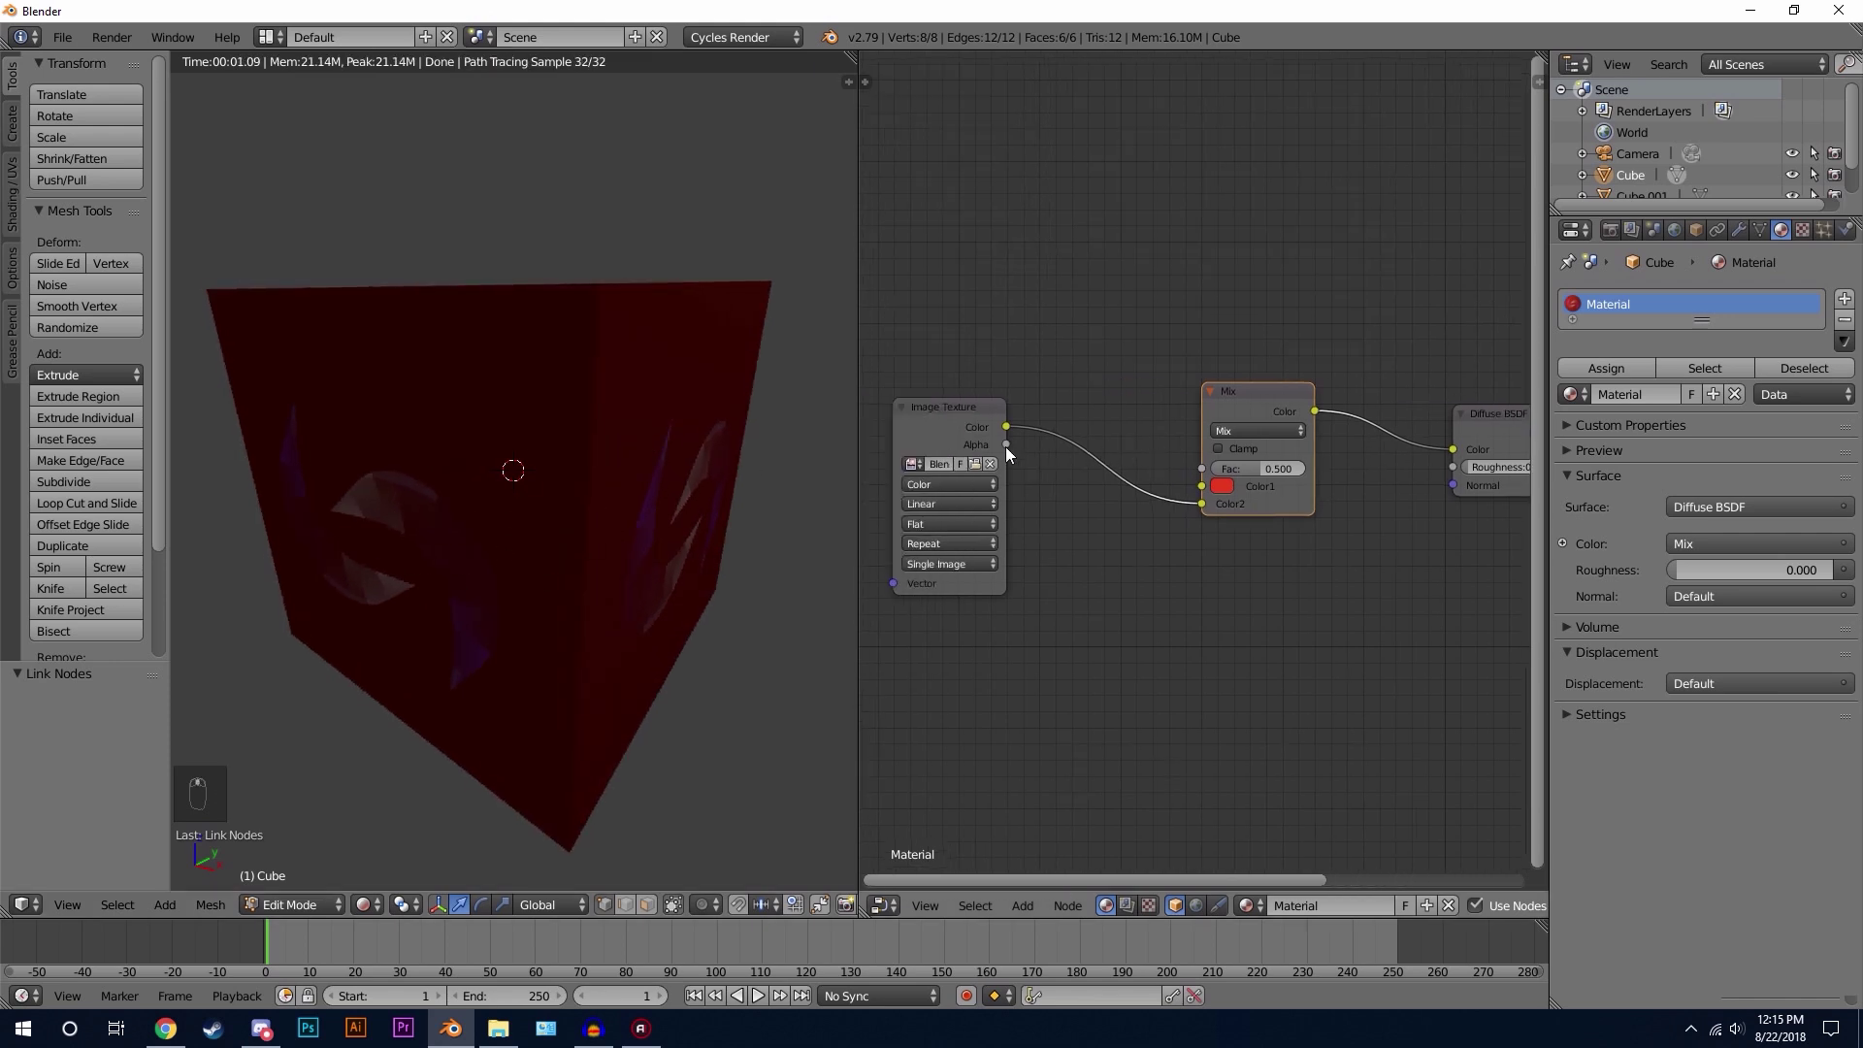
# Step: Connect the Image Texture's Alpha output to the Mix node's Fac input
pyautogui.moveTo(1005, 444); pyautogui.dragTo(1202, 468)
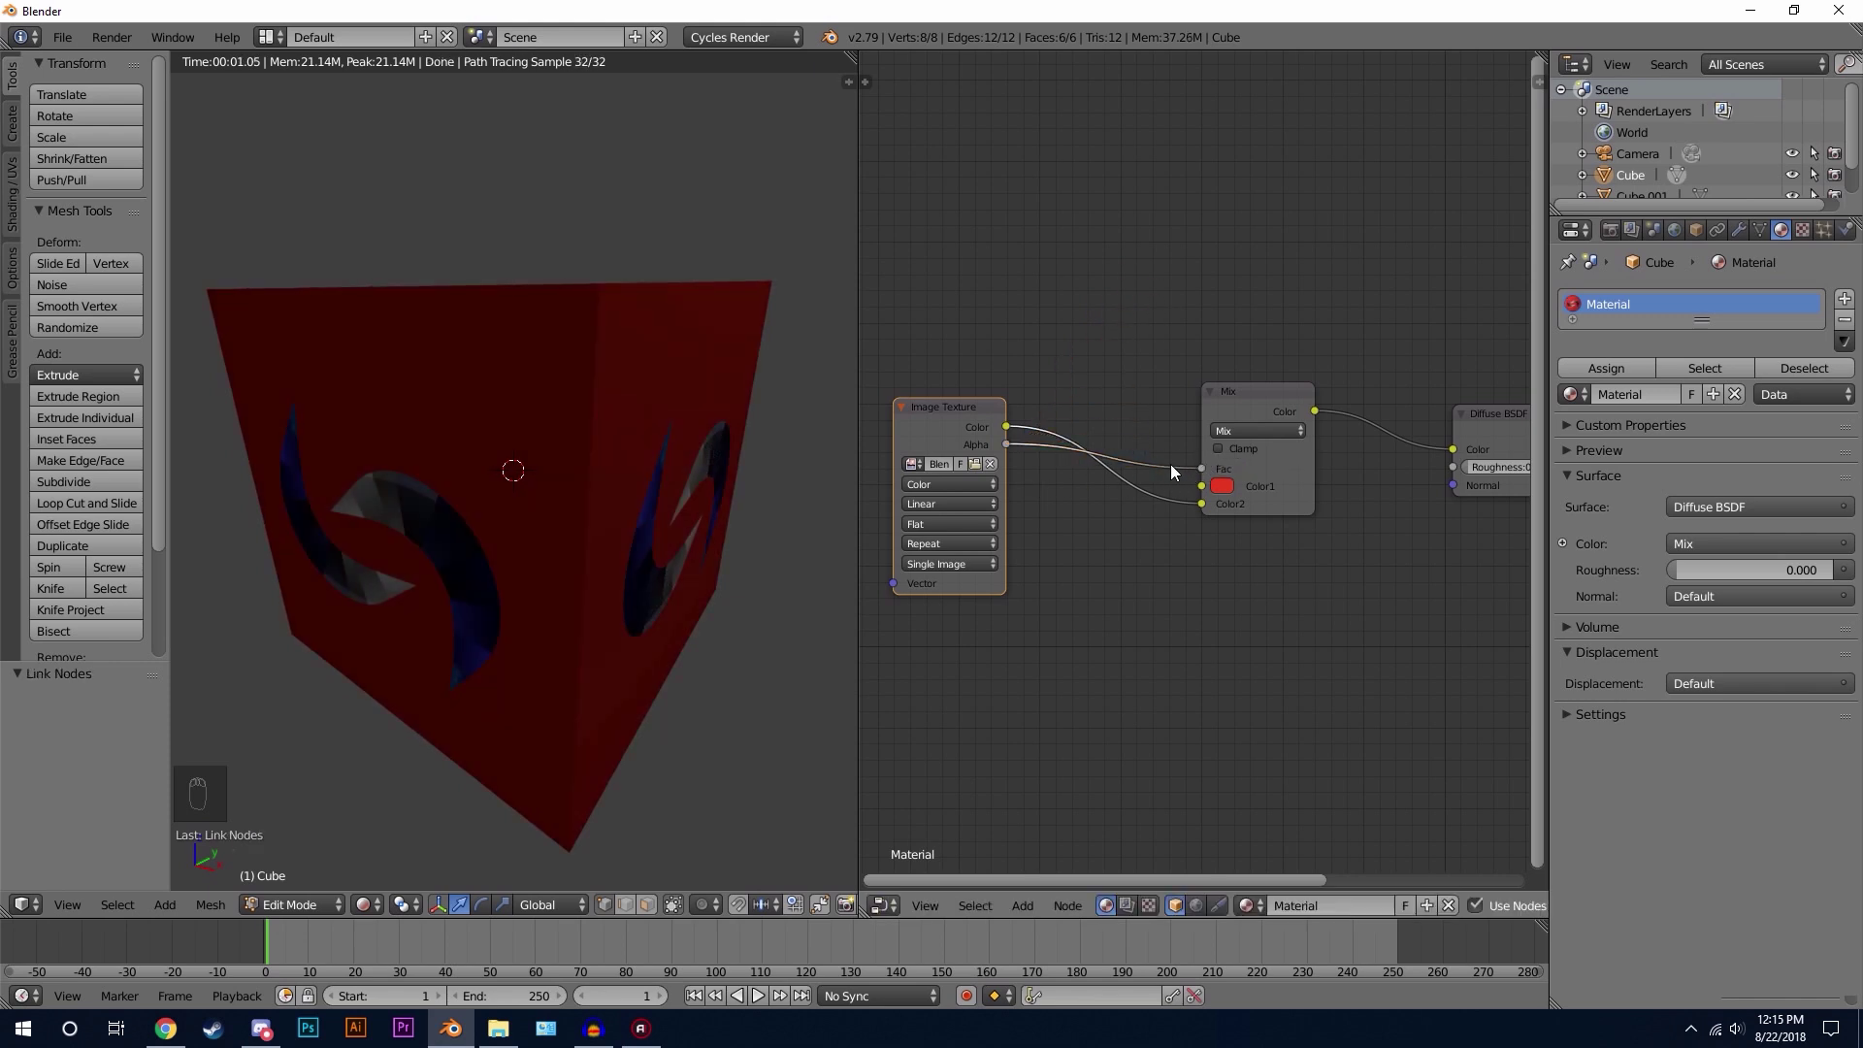
pyautogui.moveTo(472, 529); pyautogui.dragTo(547, 307, button='middle')
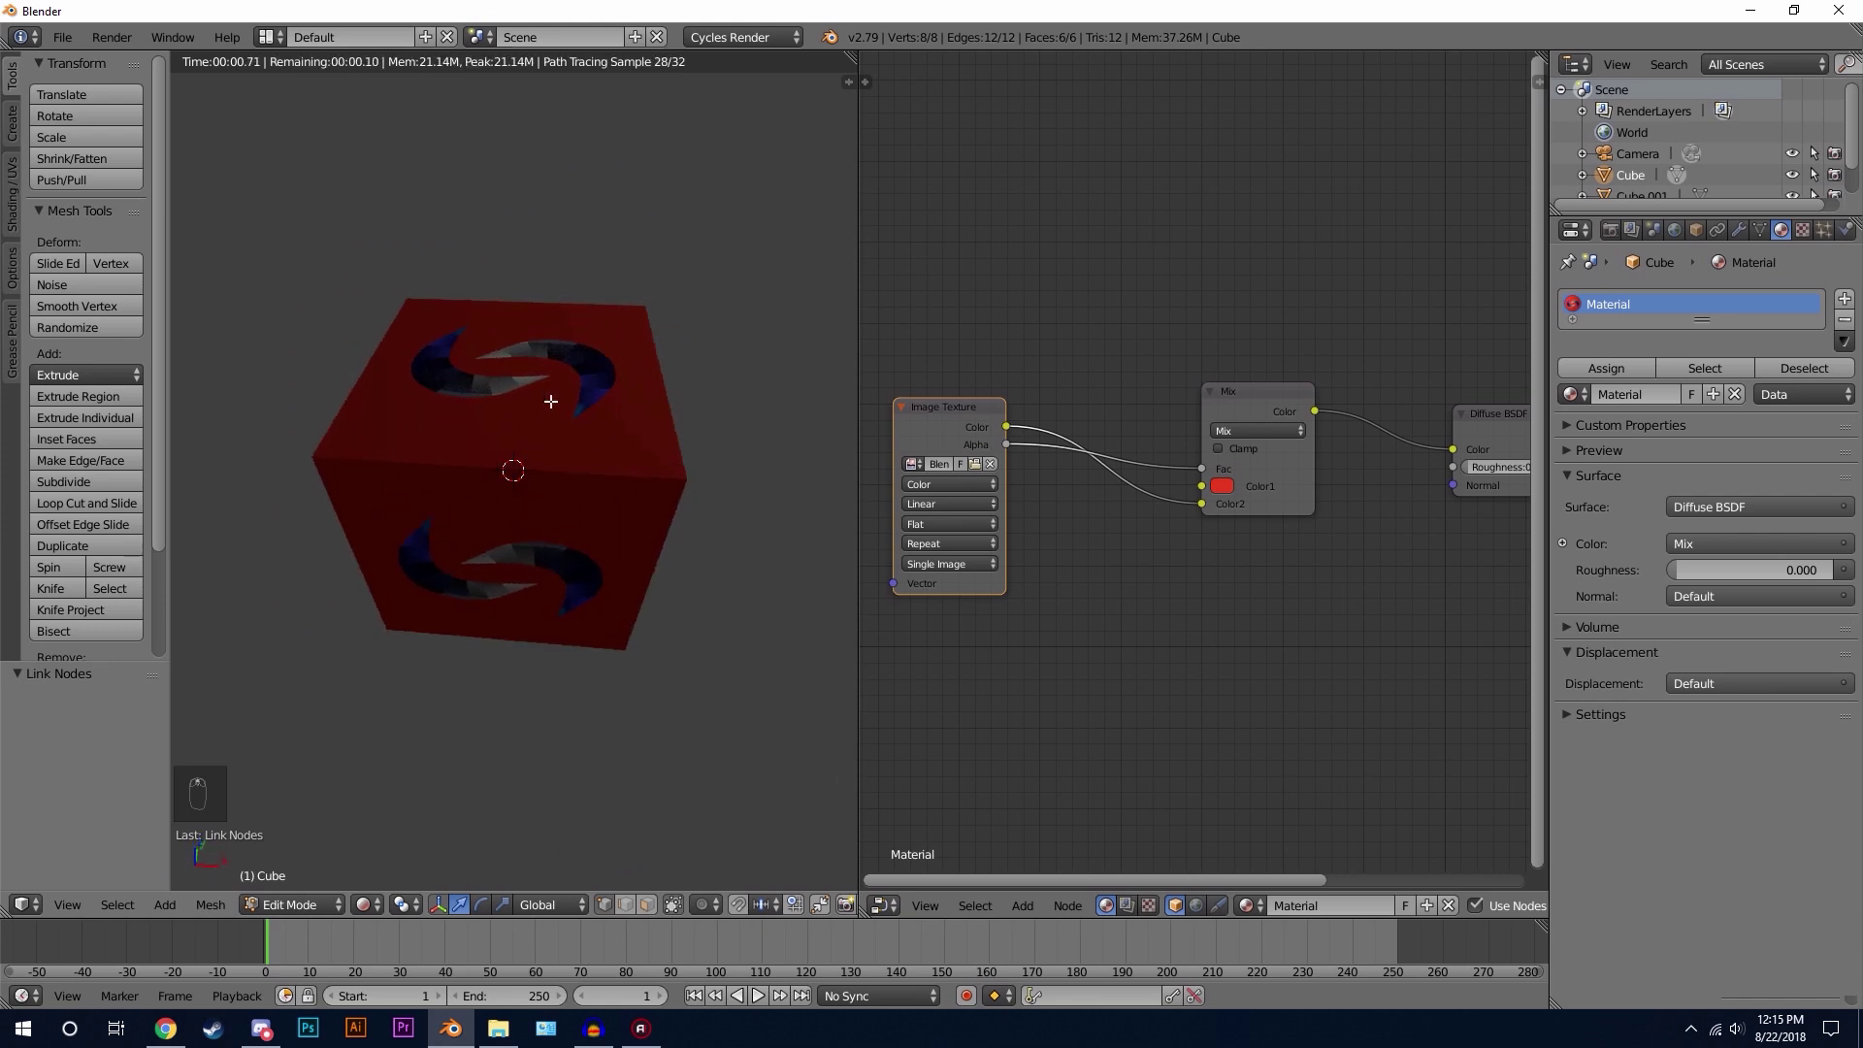
pyautogui.moveTo(545, 399)
pyautogui.mouseDown(button='middle')
pyautogui.moveTo(541, 416)
pyautogui.moveTo(446, 333)
pyautogui.moveTo(535, 378)
pyautogui.mouseUp(button='middle')
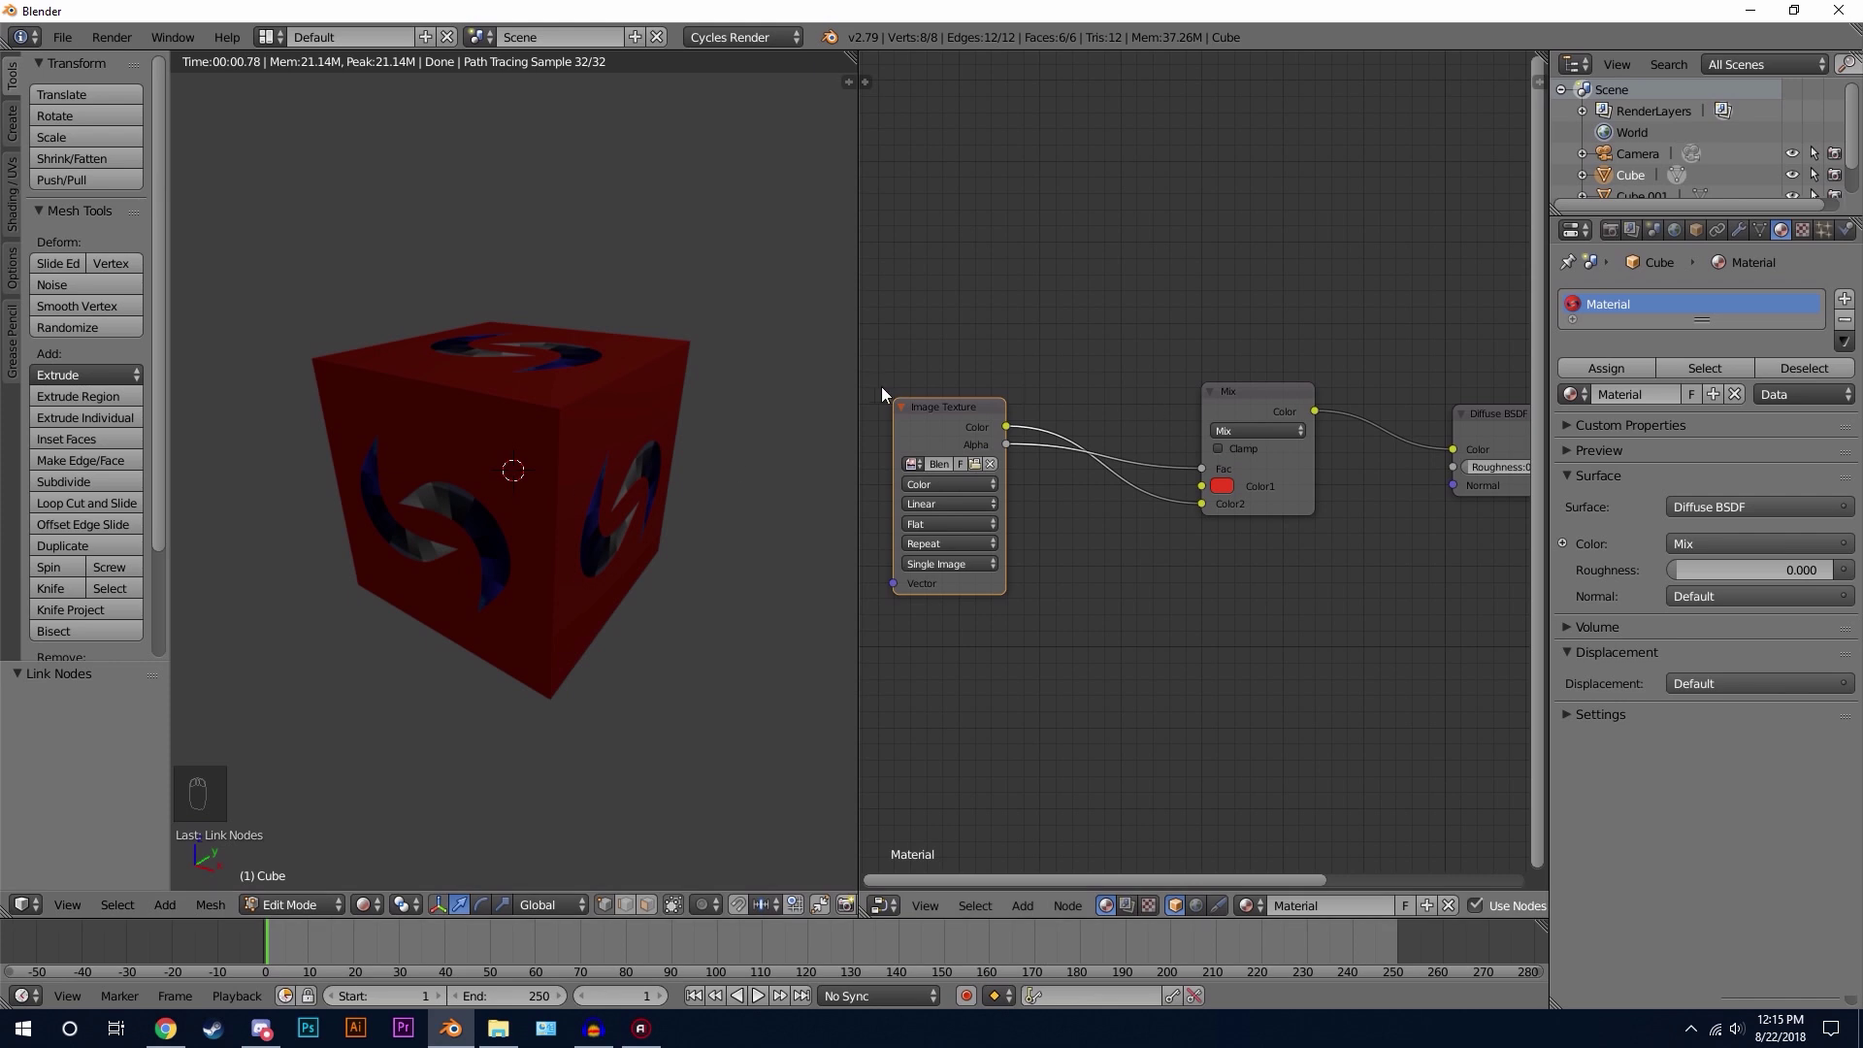
# Step: Change the Image Texture extension from Repeat to Clip and check the rendered cube
pyautogui.moveTo(984, 379); pyautogui.dragTo(1100, 372, button='middle')
pyautogui.scroll(2, 1100, 379)
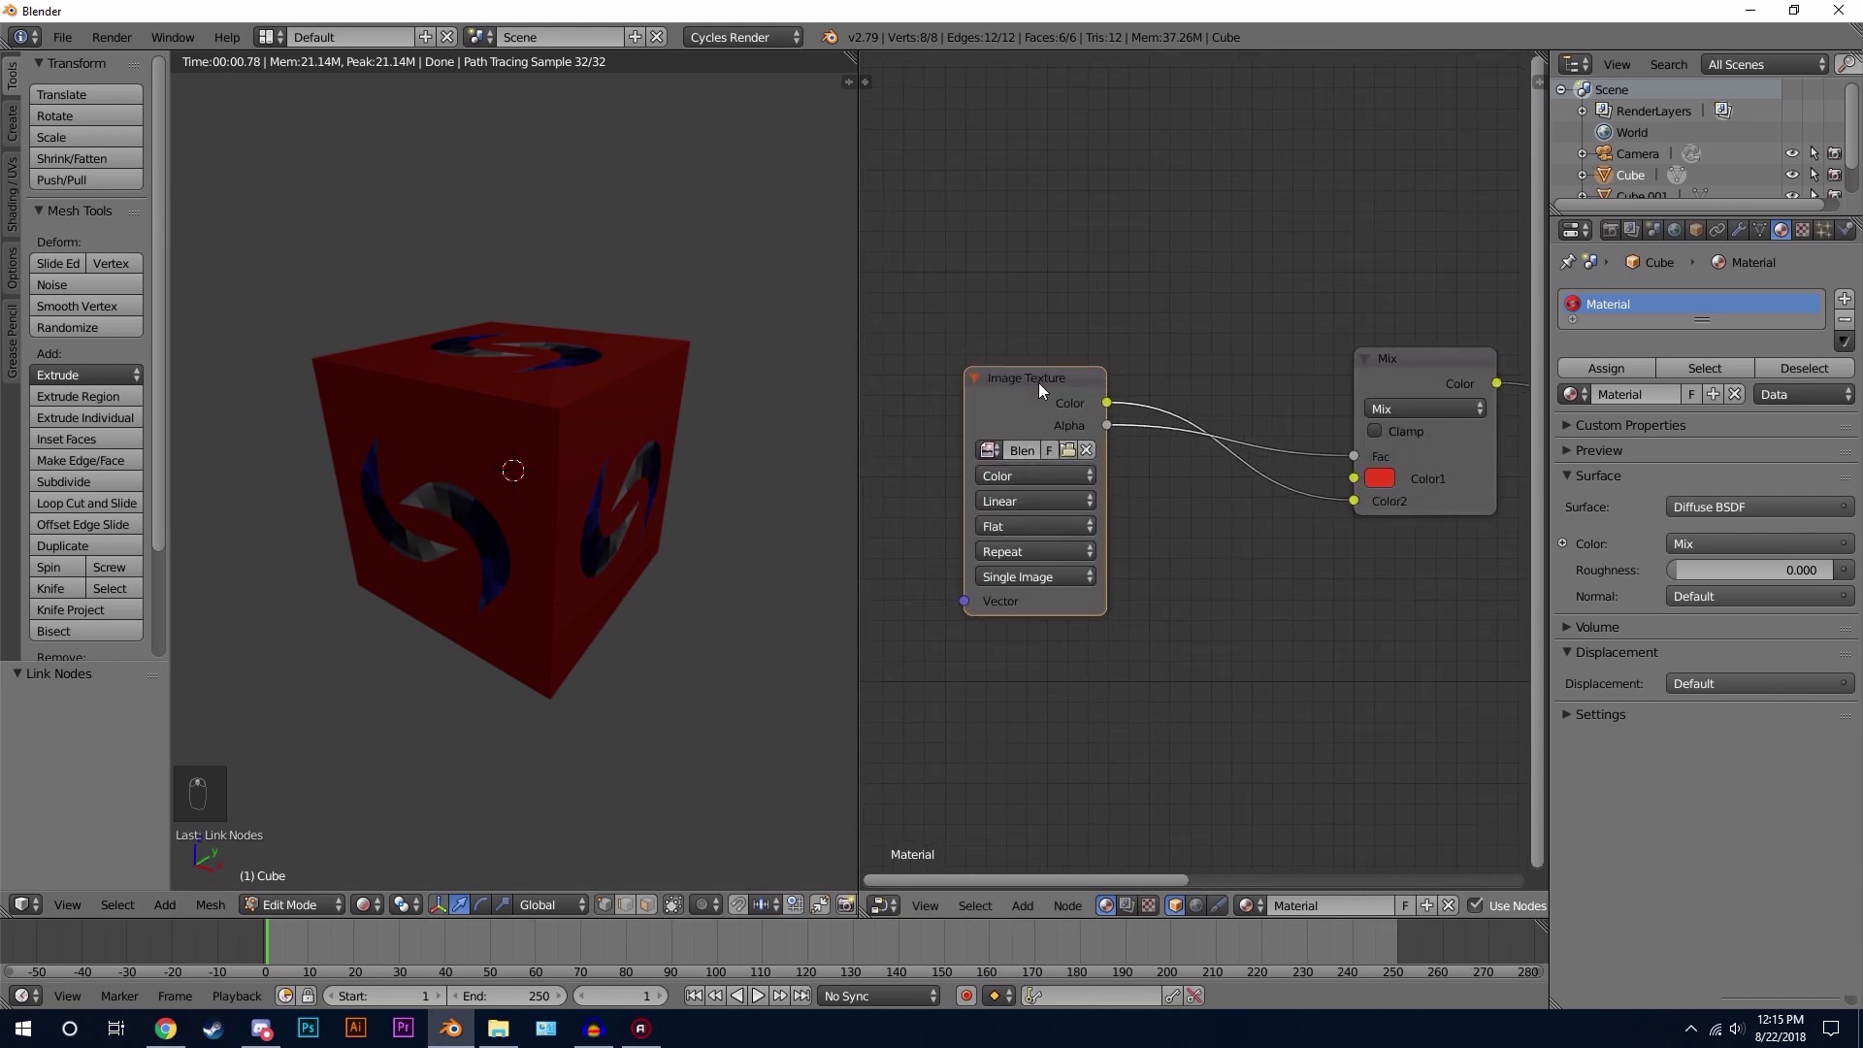
pyautogui.click(1024, 549)
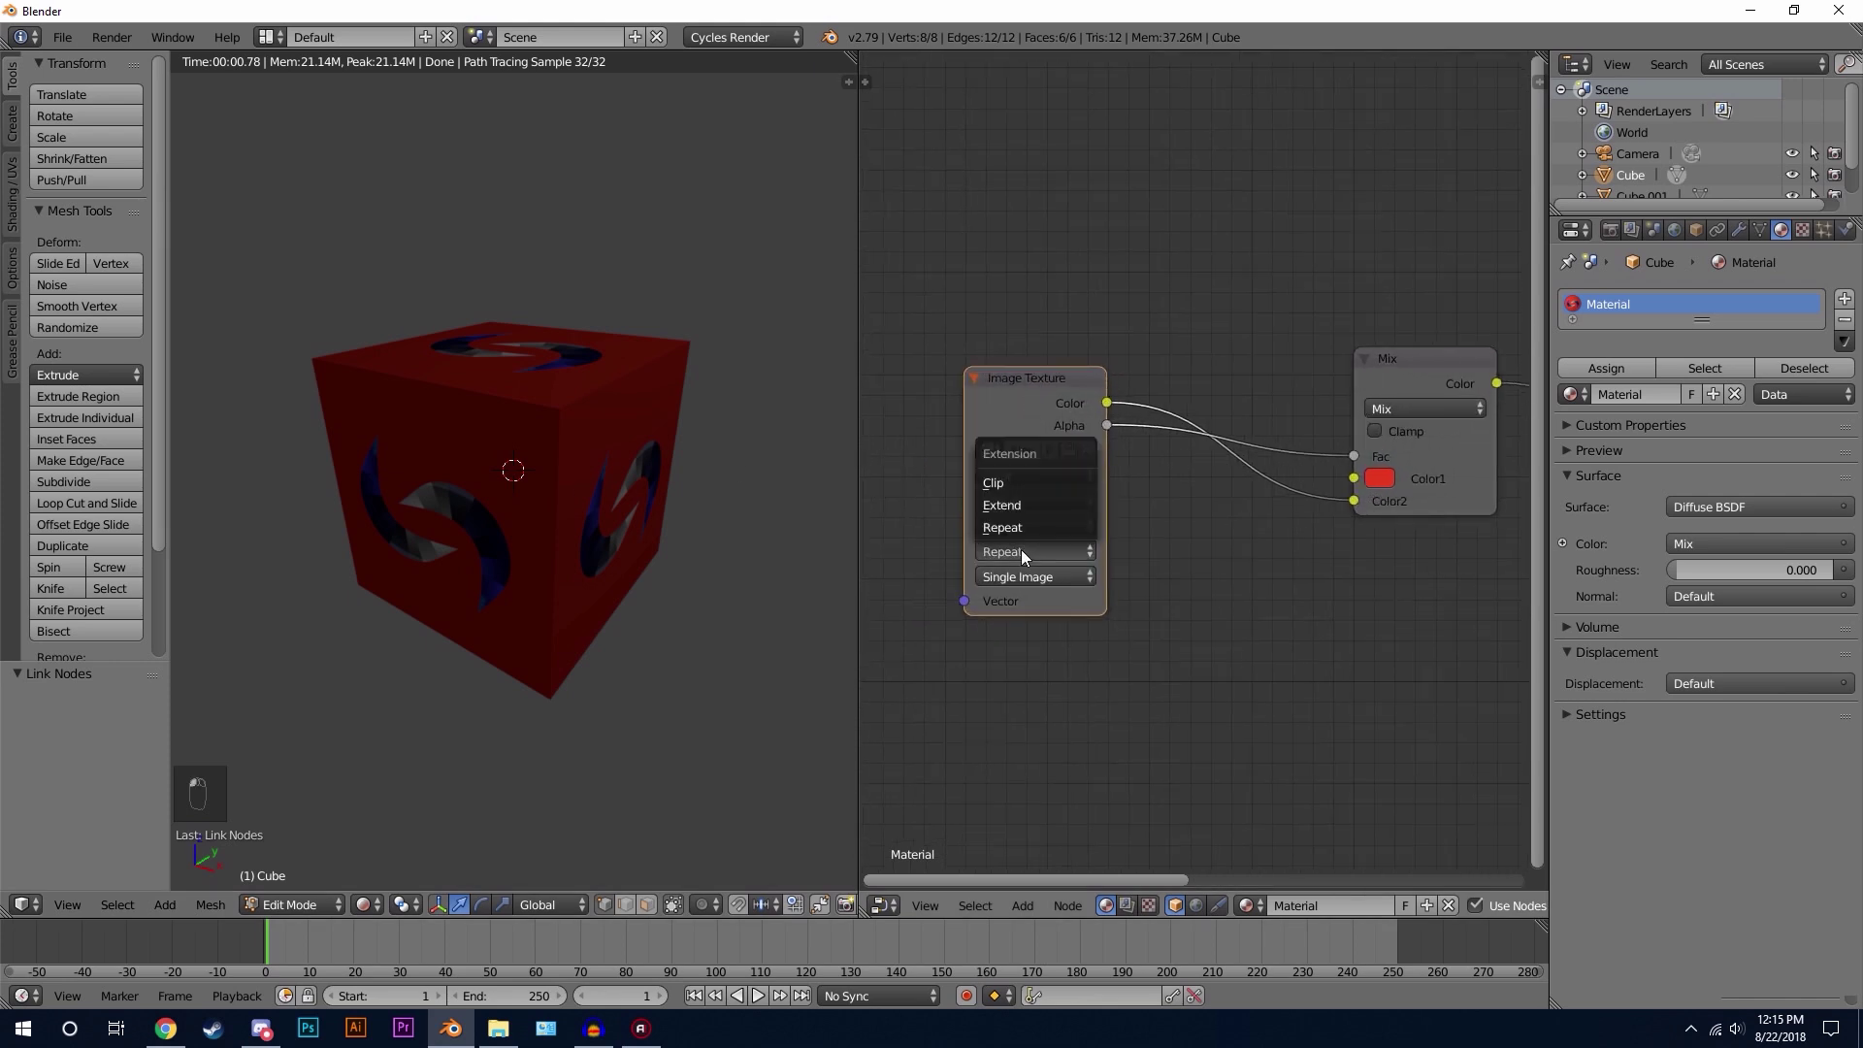
pyautogui.click(1027, 478)
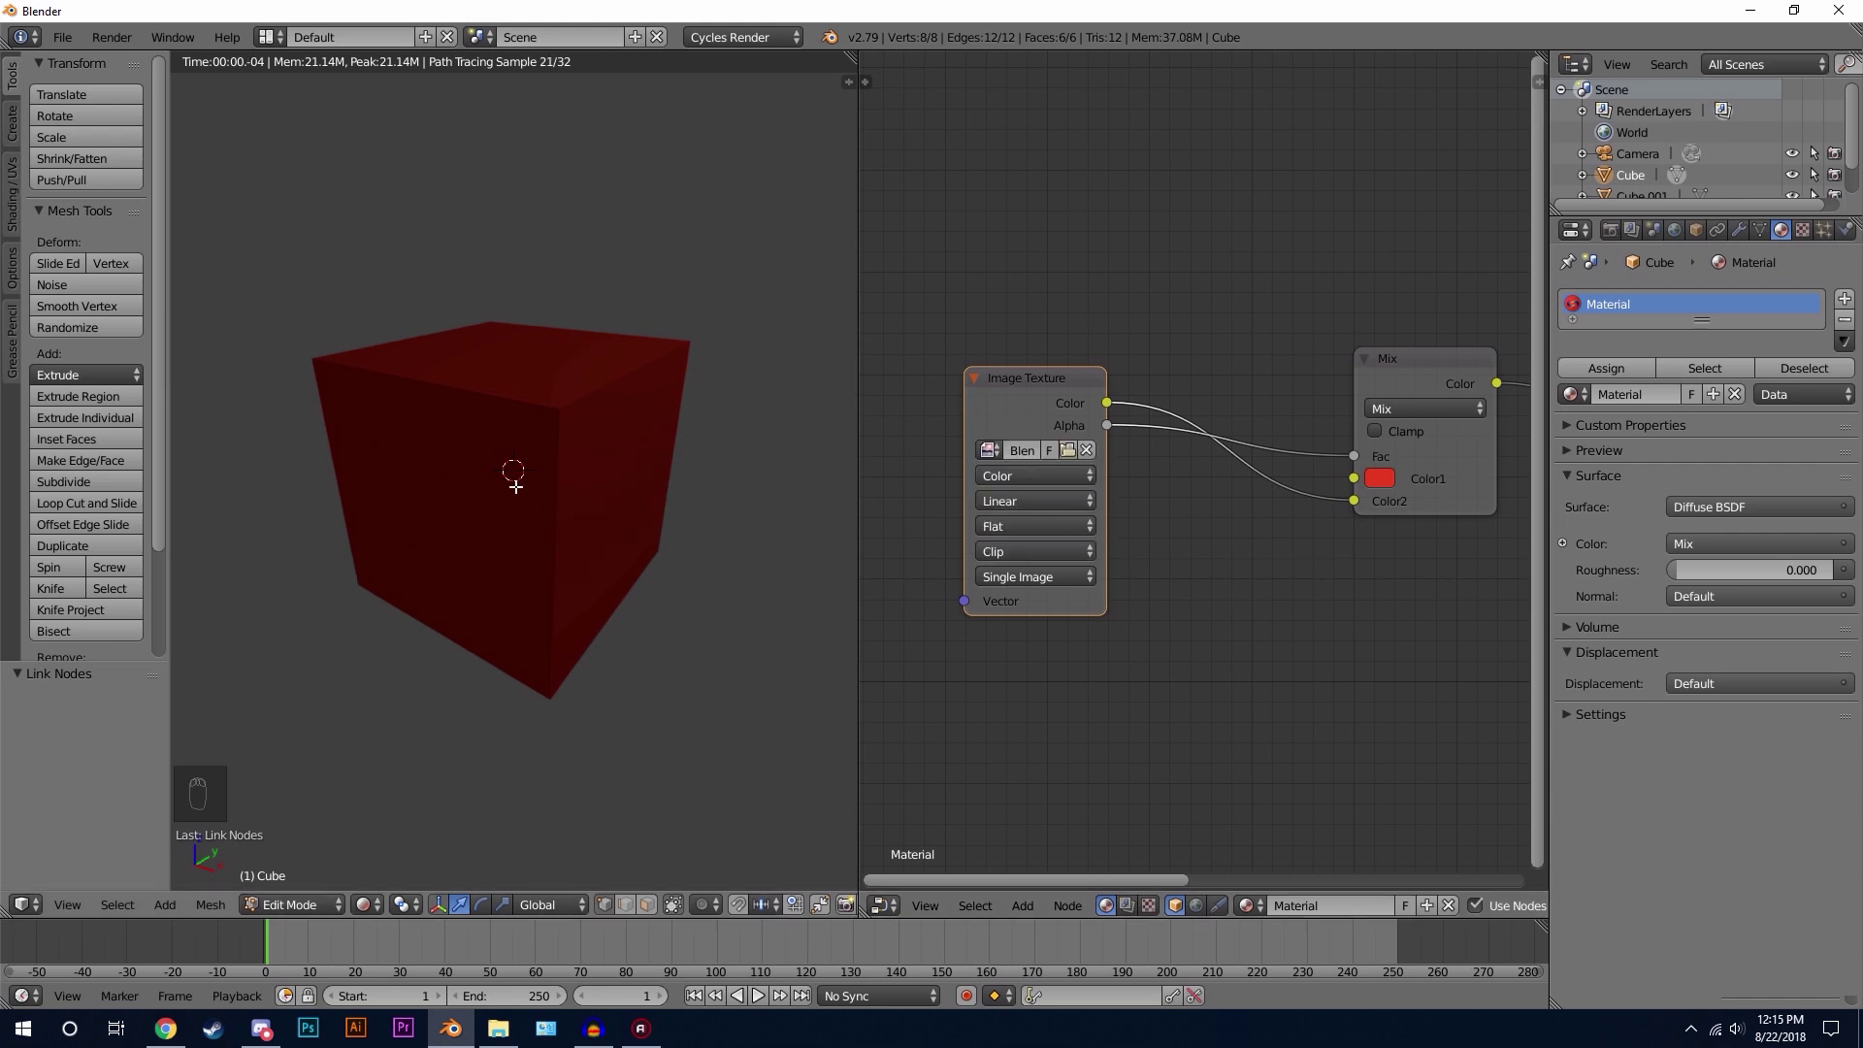
pyautogui.moveTo(680, 447); pyautogui.dragTo(528, 491, button='middle')
# Step: Show the Blender Made Easy logo image in the UV/Image Editor at actual size
pyautogui.click(885, 904)
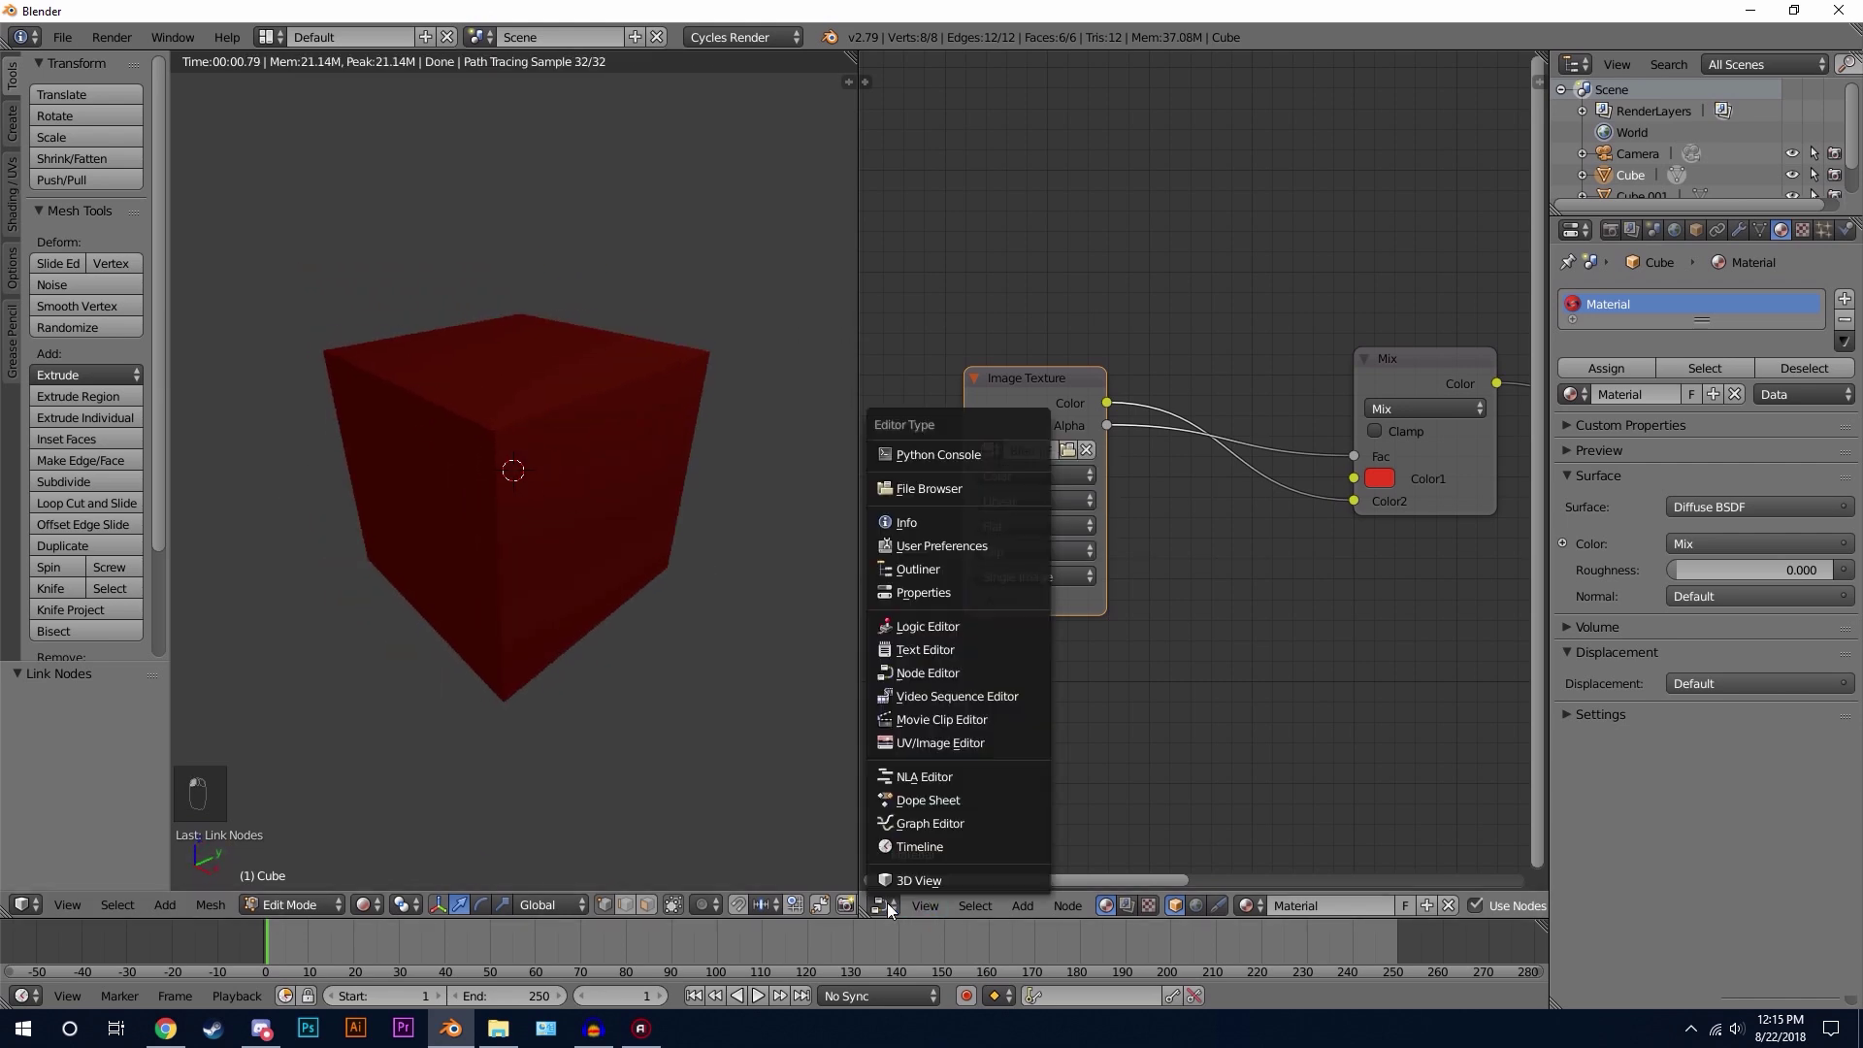
pyautogui.click(967, 740)
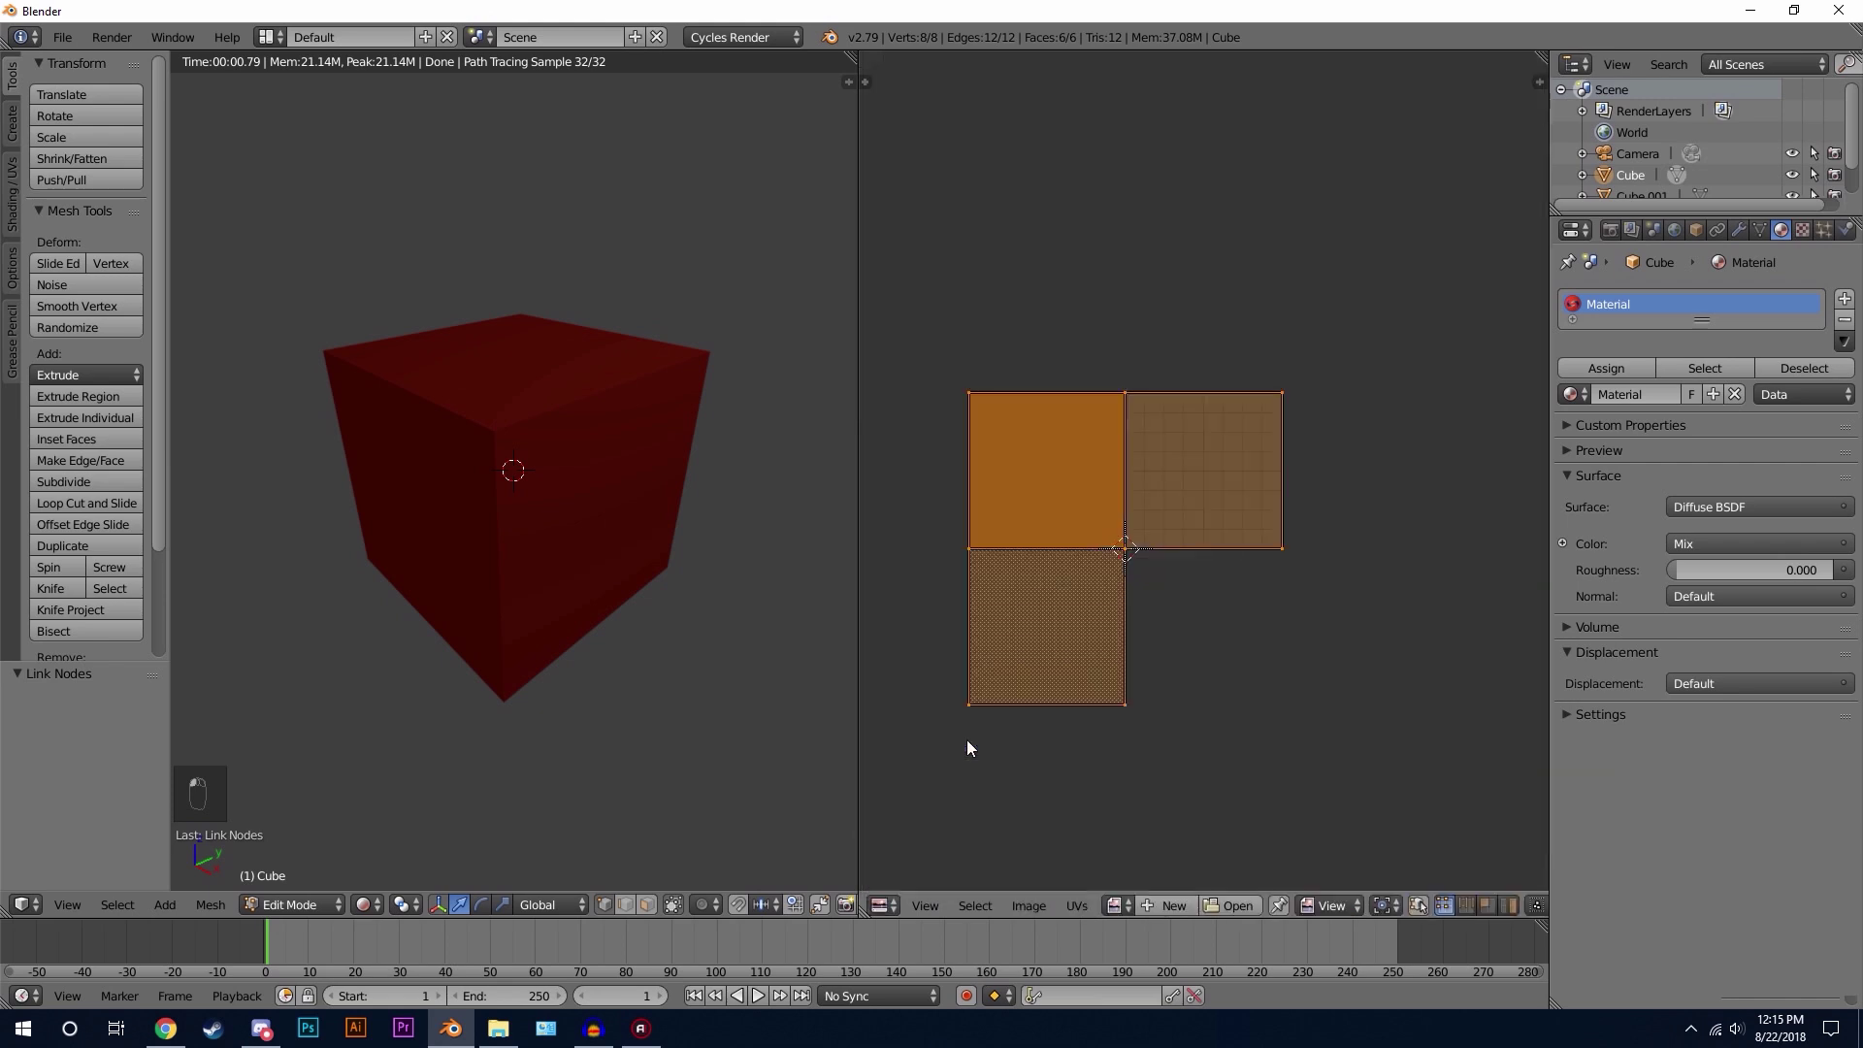
pyautogui.click(1118, 905)
pyautogui.click(1217, 693)
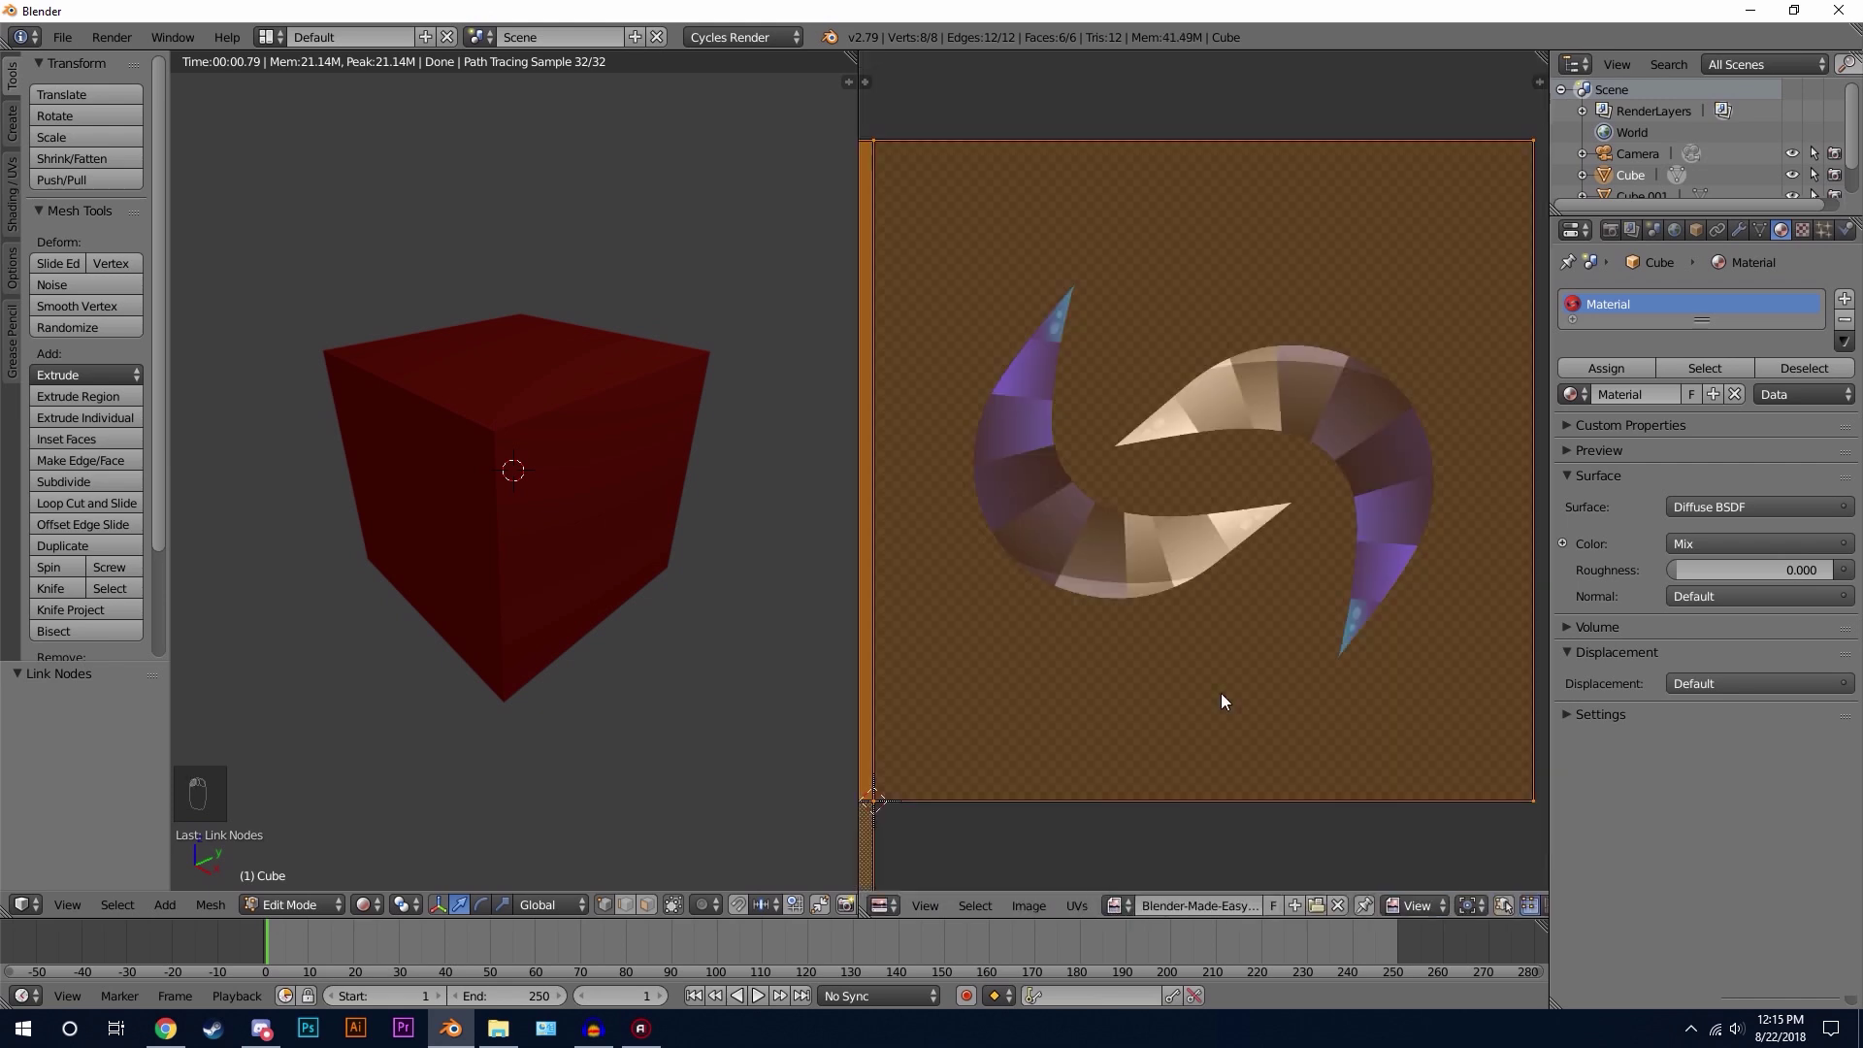
pyautogui.scroll(-3, 1196, 539)
pyautogui.press('KP_1')
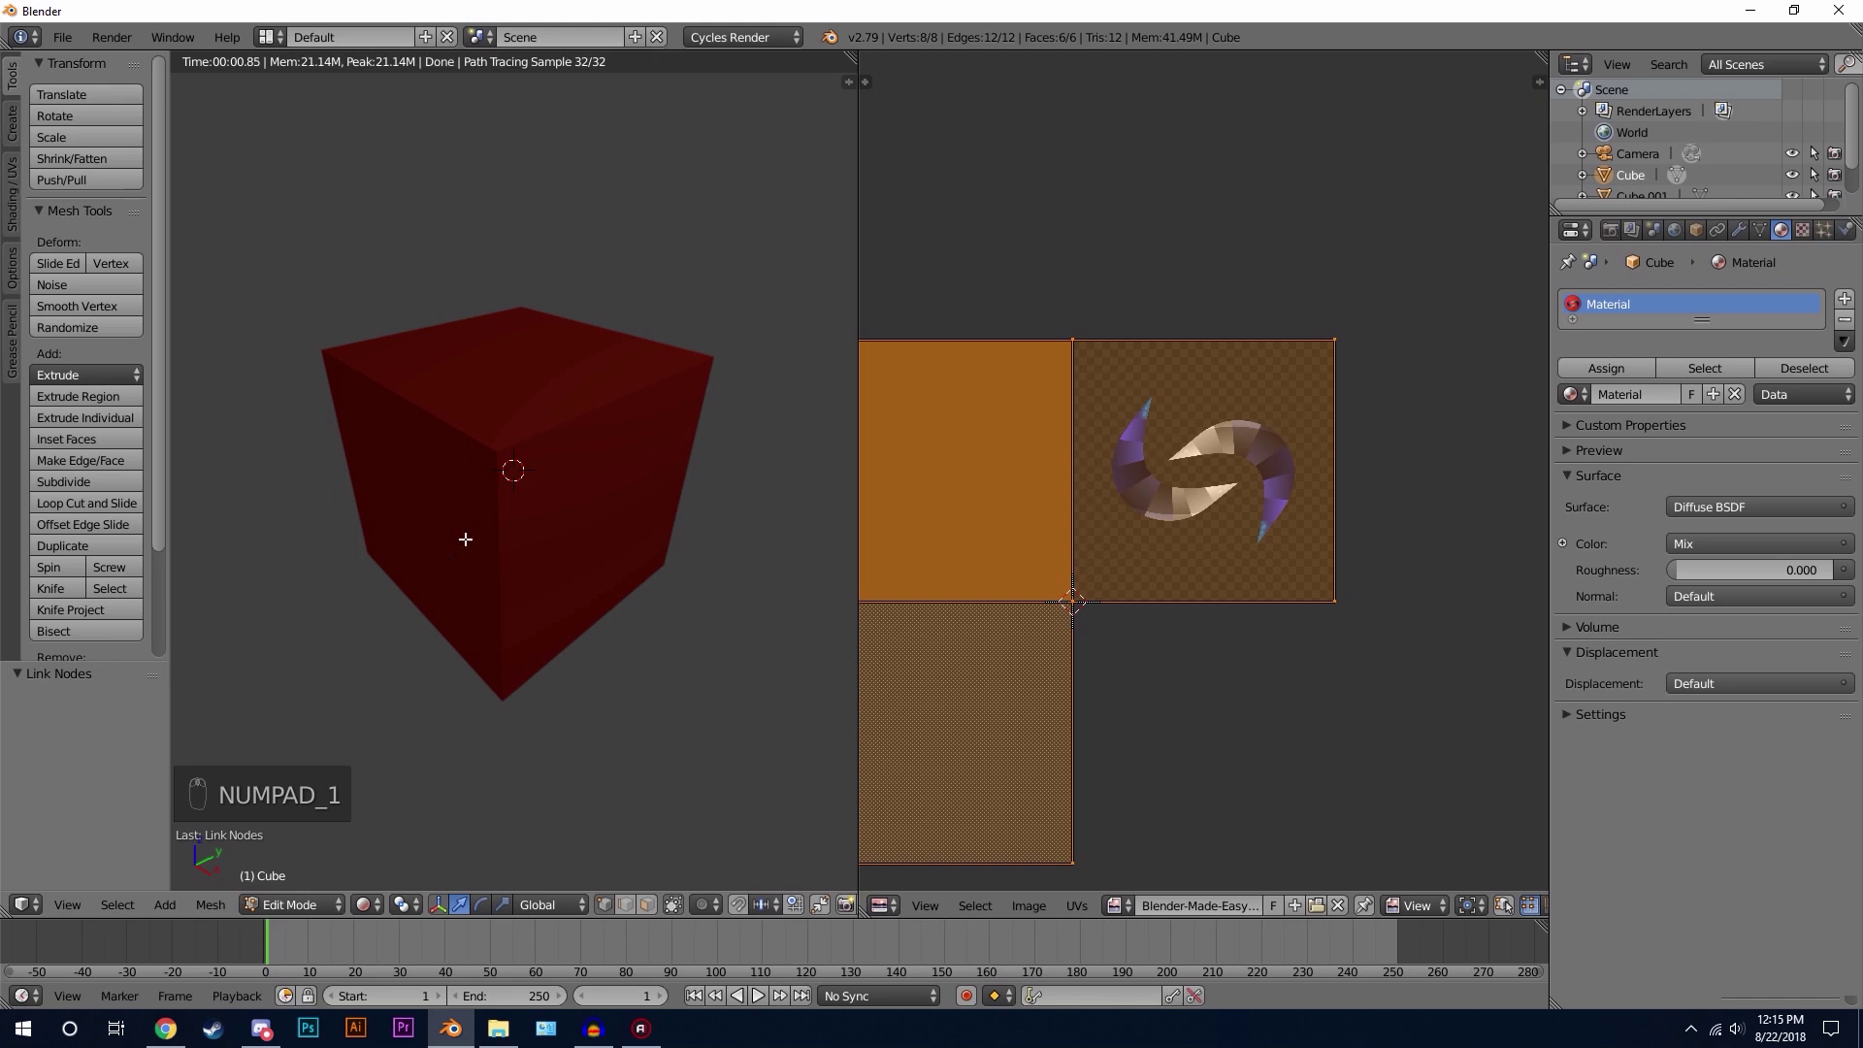
# Step: Select one cube face and move its UVs over the logo
pyautogui.moveTo(378, 457); pyautogui.dragTo(528, 764, button='middle')
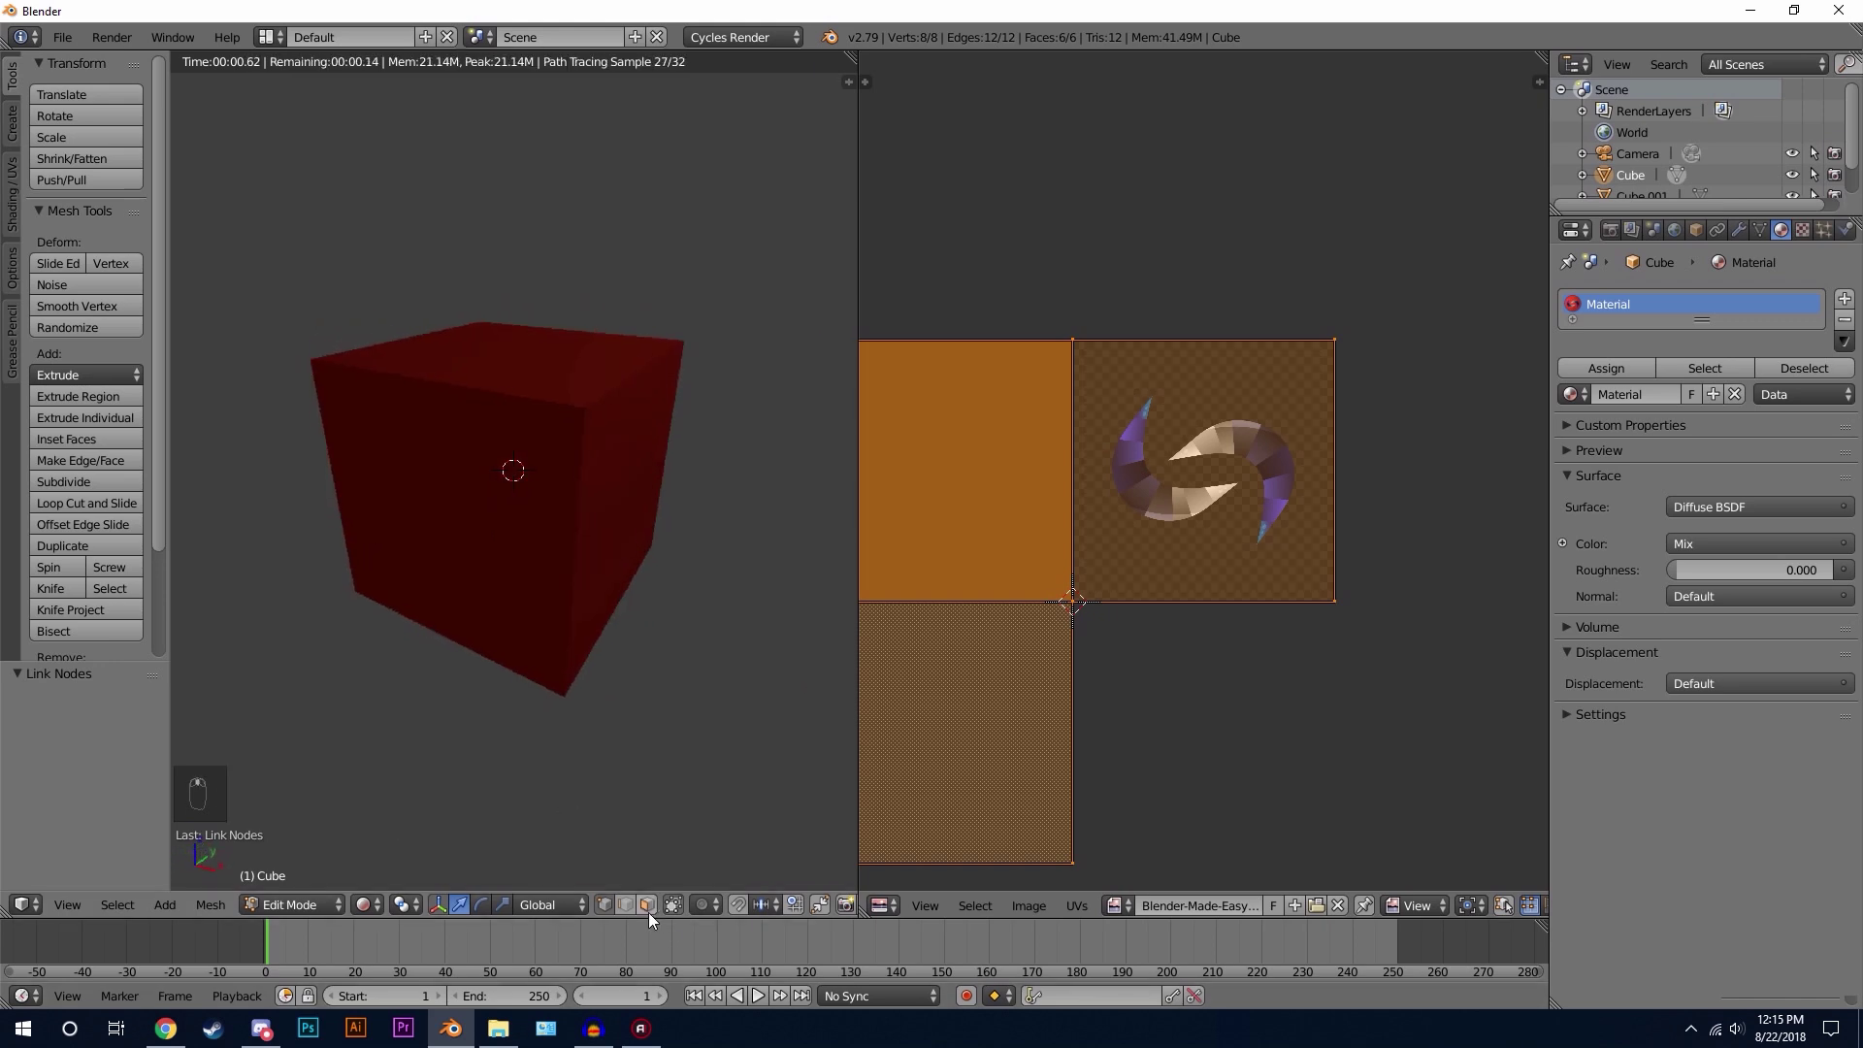
pyautogui.rightClick(479, 478)
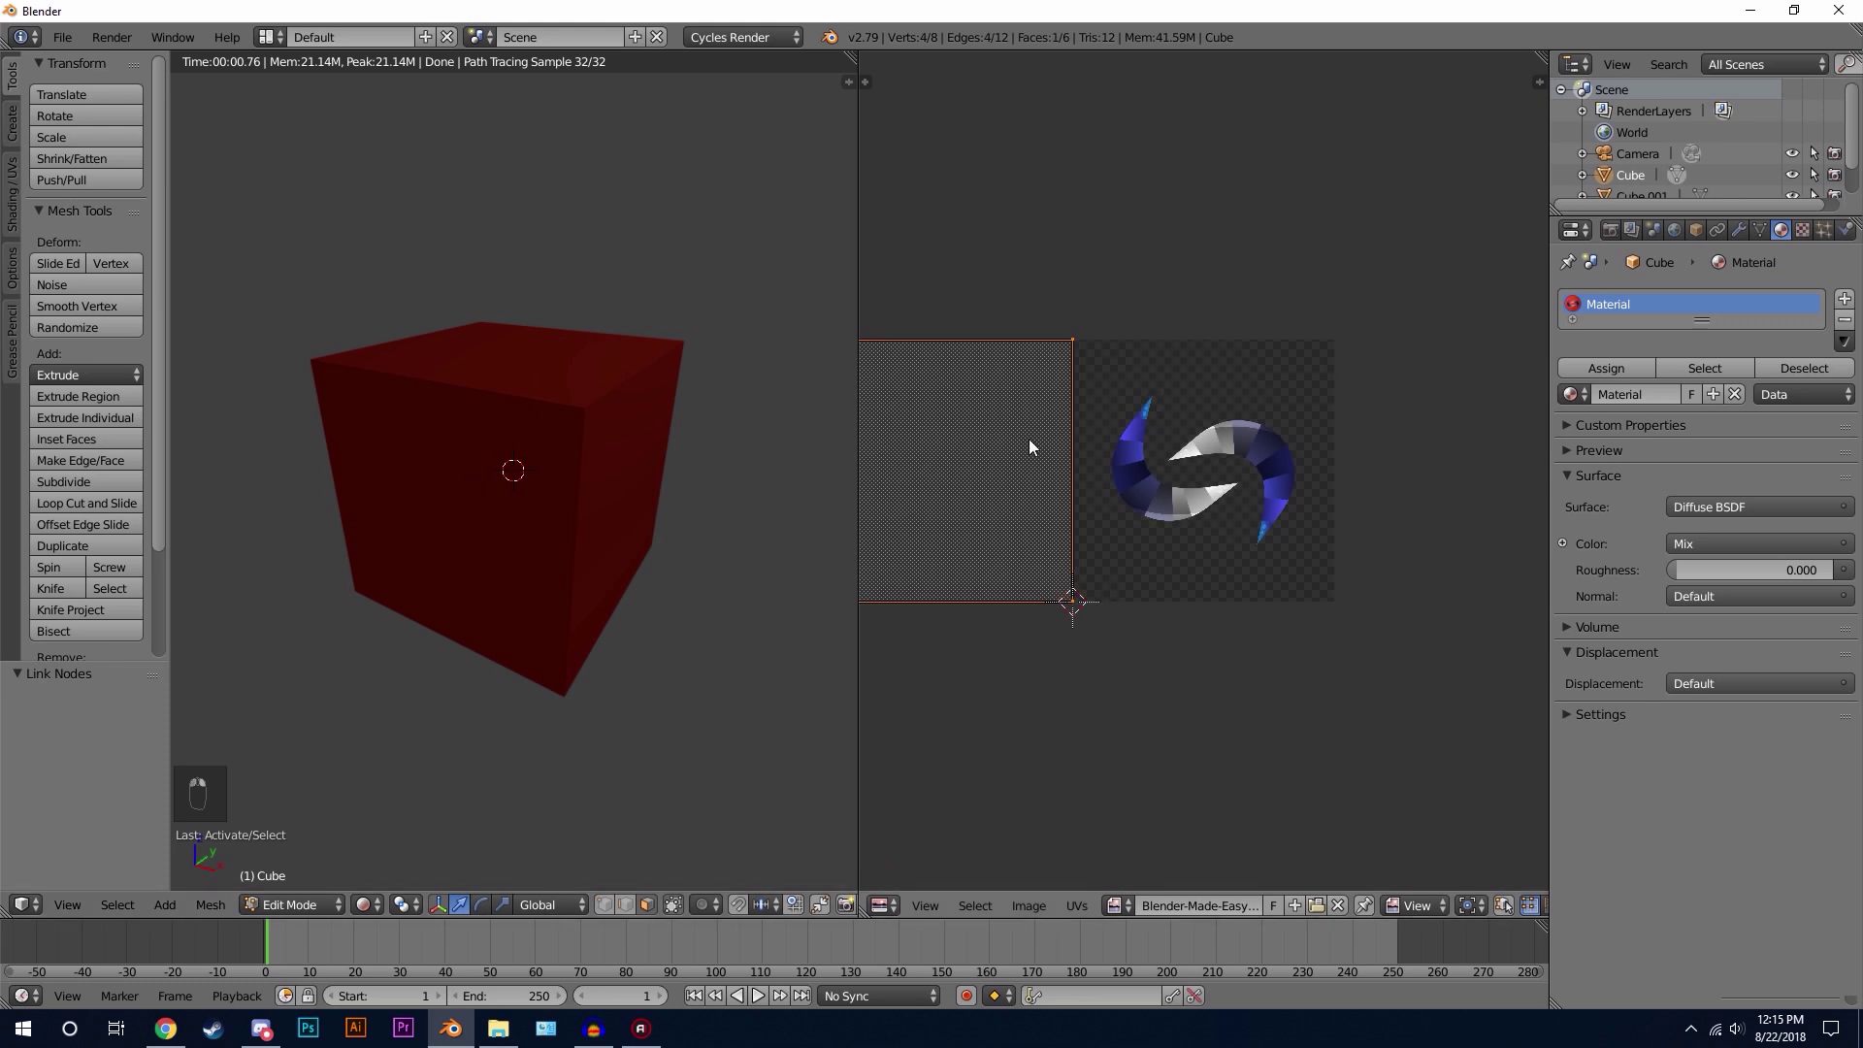
pyautogui.press('g')
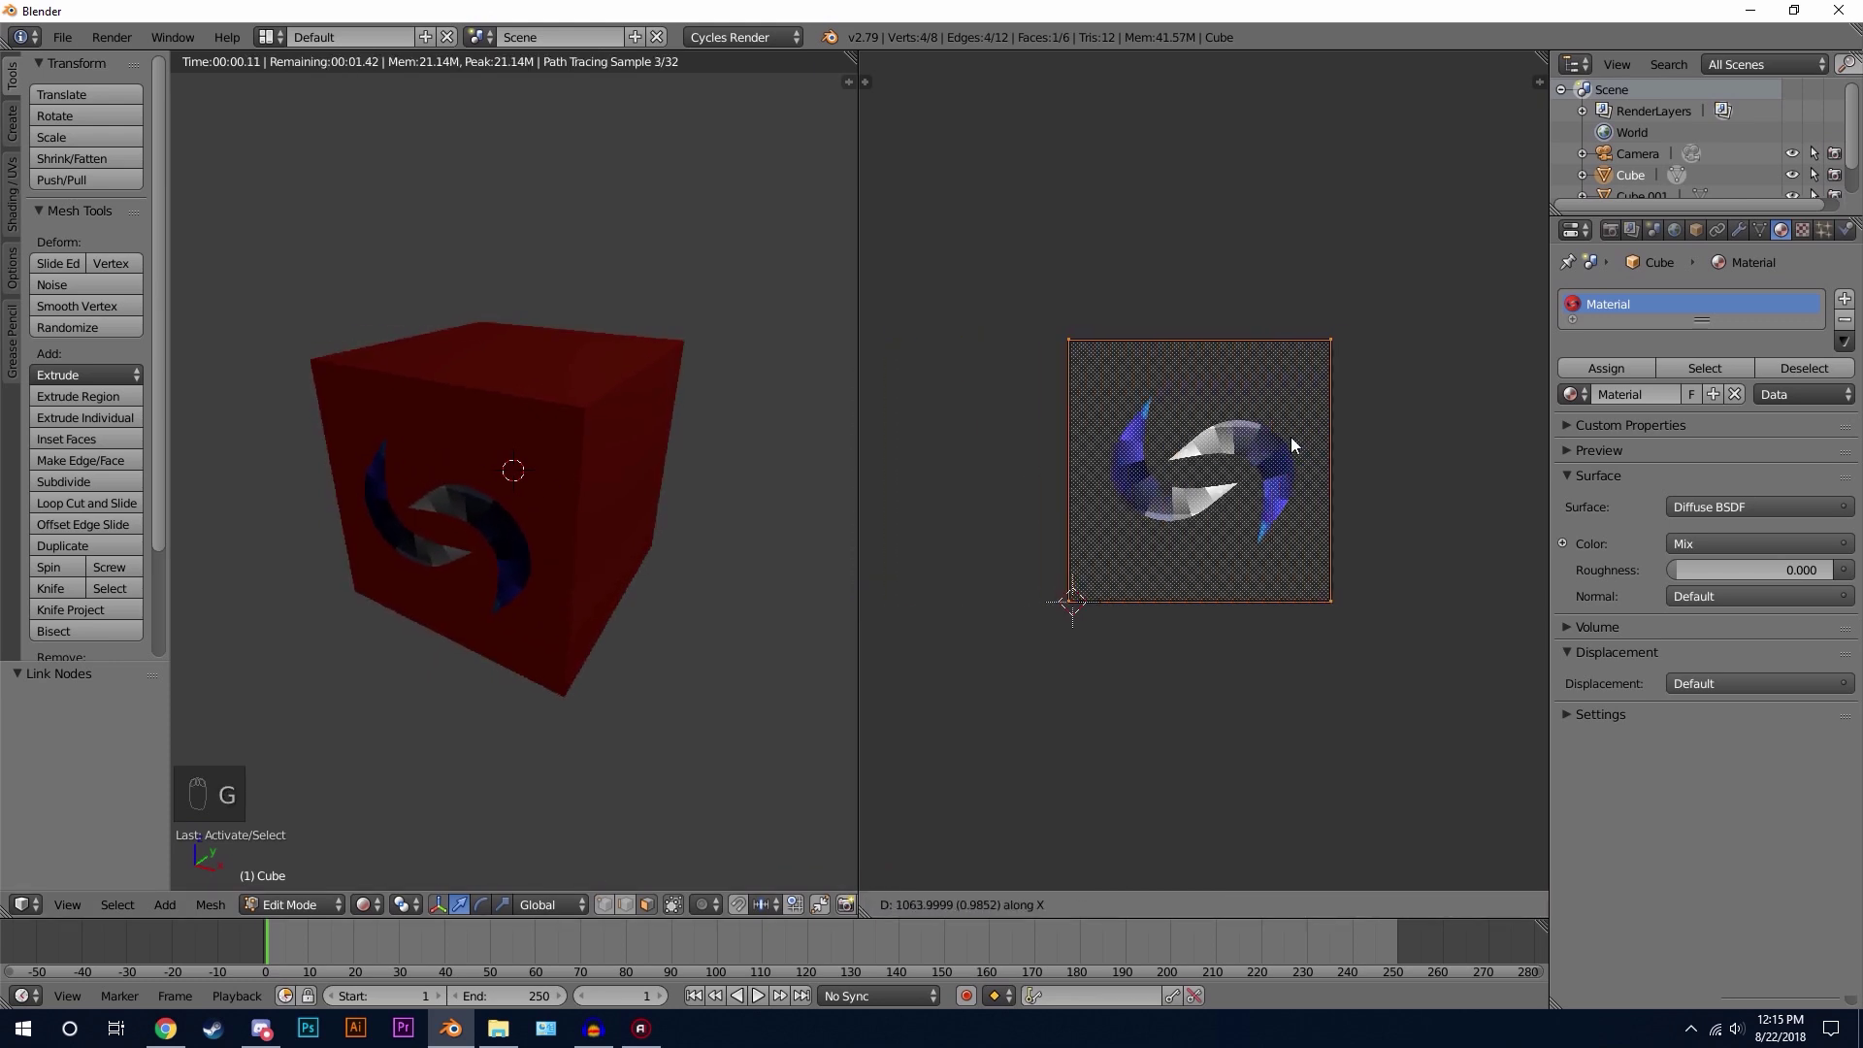
pyautogui.click(1294, 447)
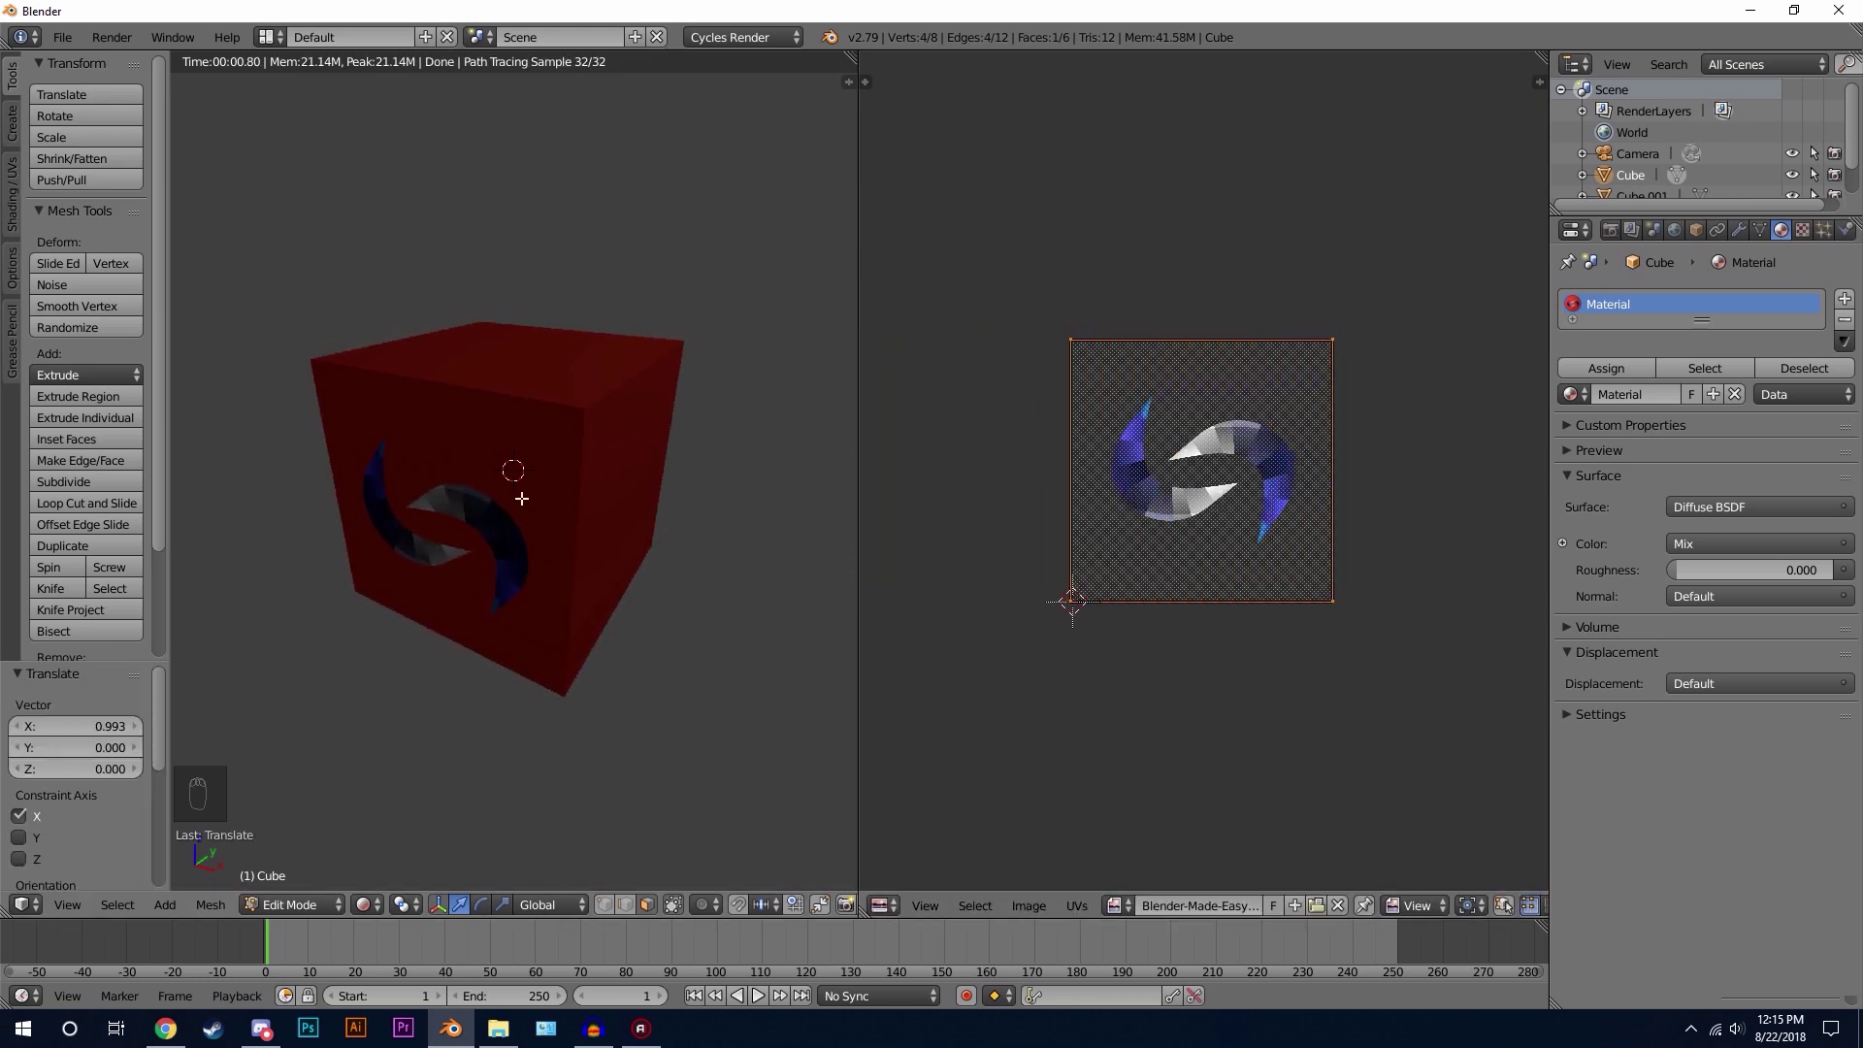
pyautogui.moveTo(513, 487); pyautogui.dragTo(524, 493, button='middle')
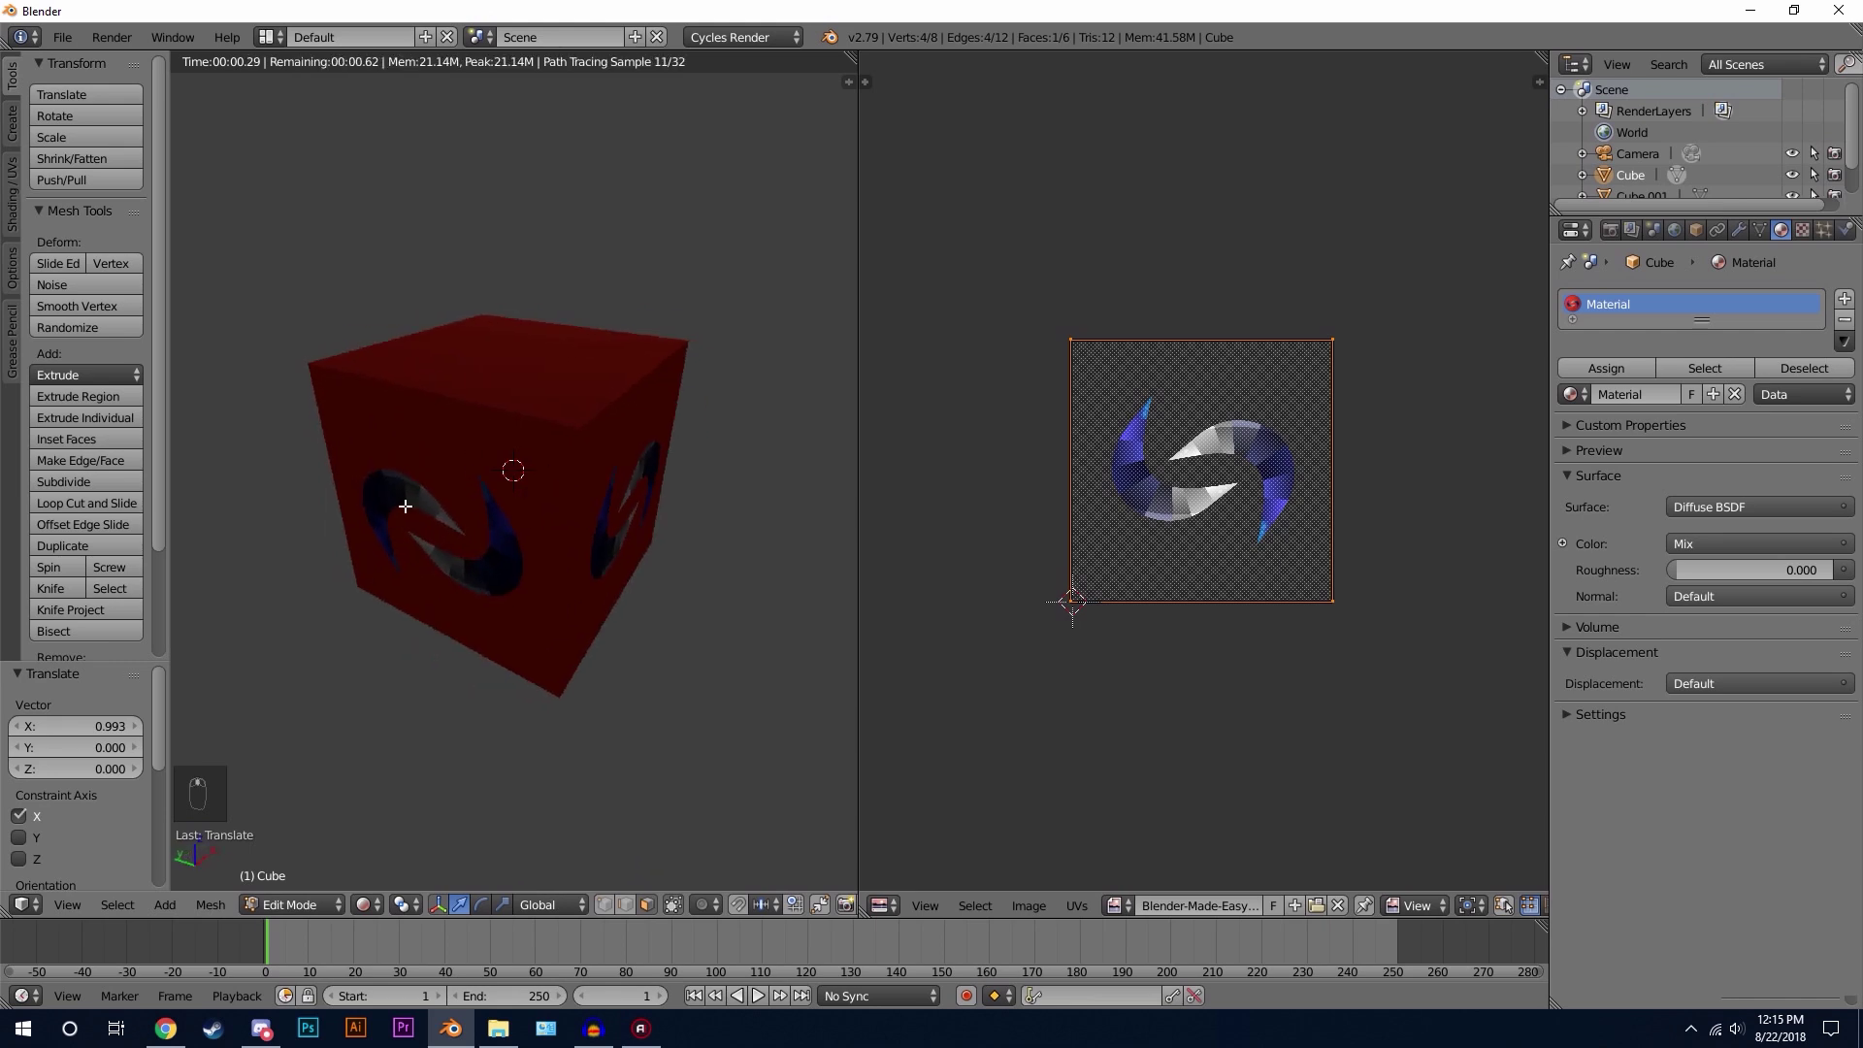
# Step: Select a second face and move its UVs off the logo
pyautogui.rightClick(437, 491)
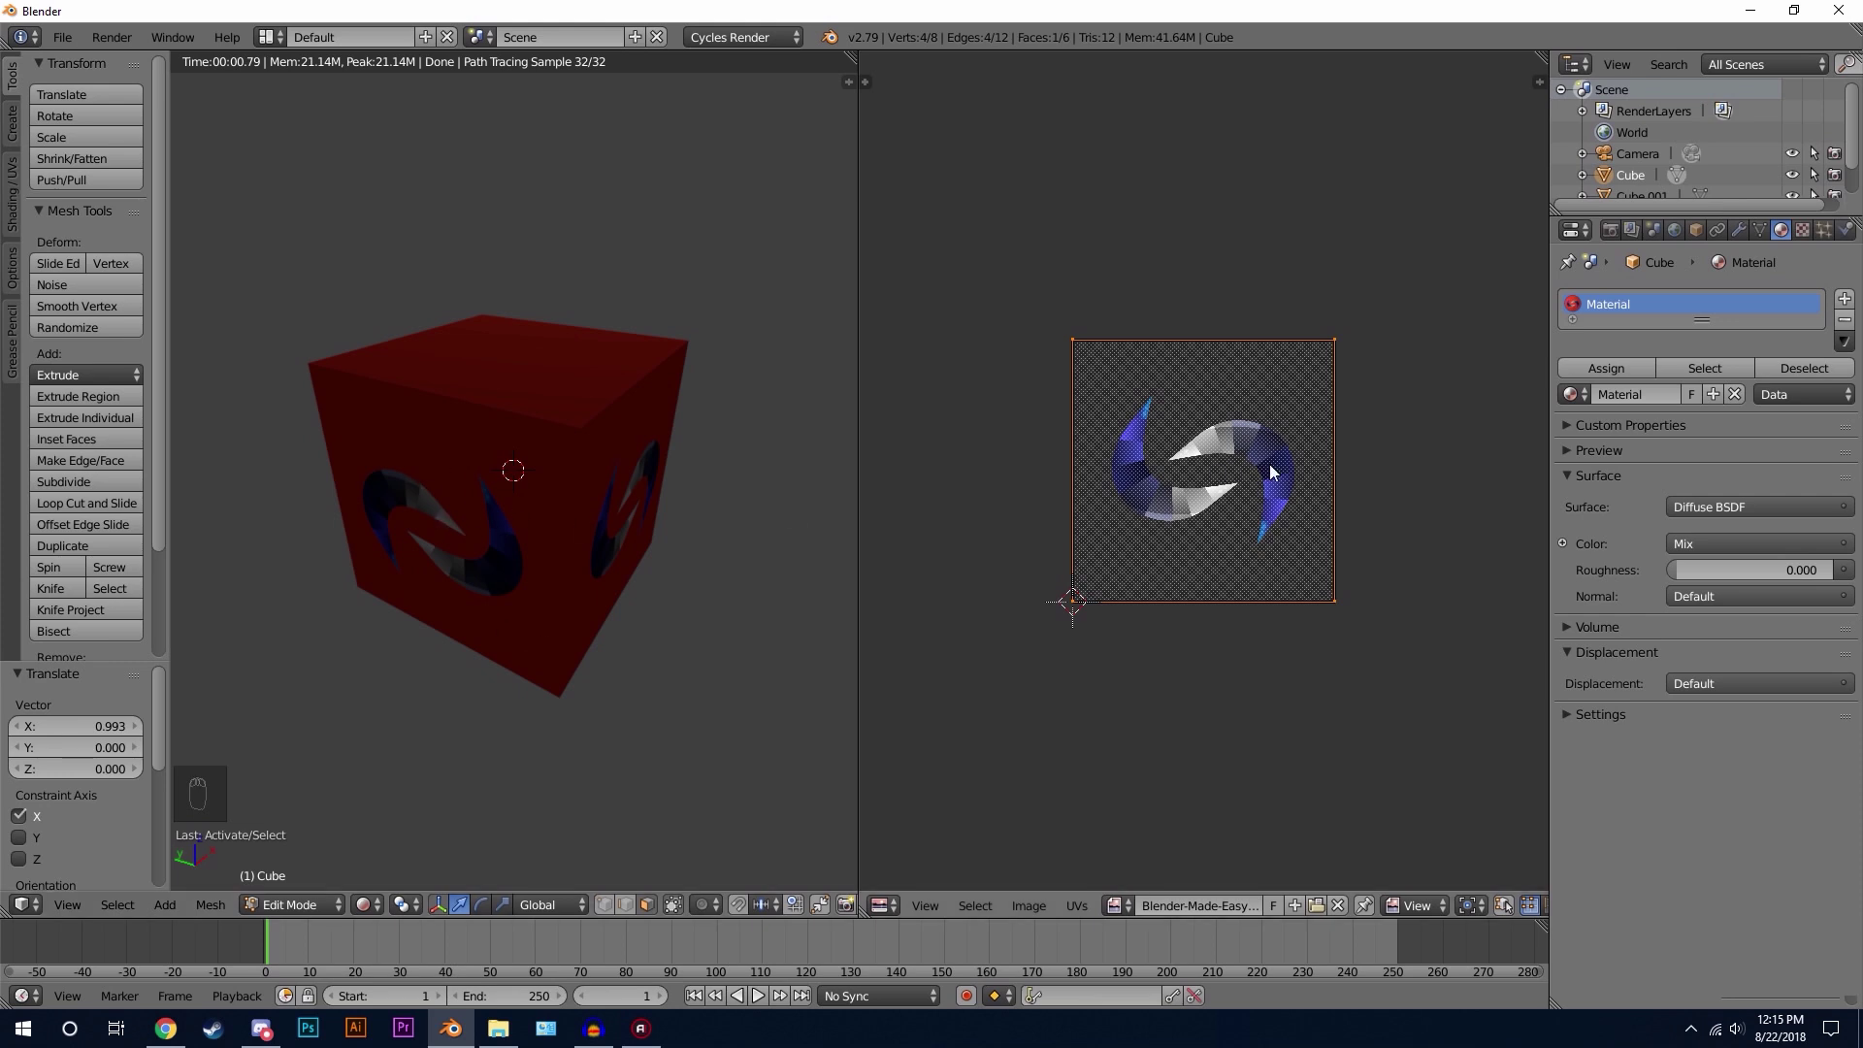
pyautogui.press('g')
pyautogui.click(1118, 414)
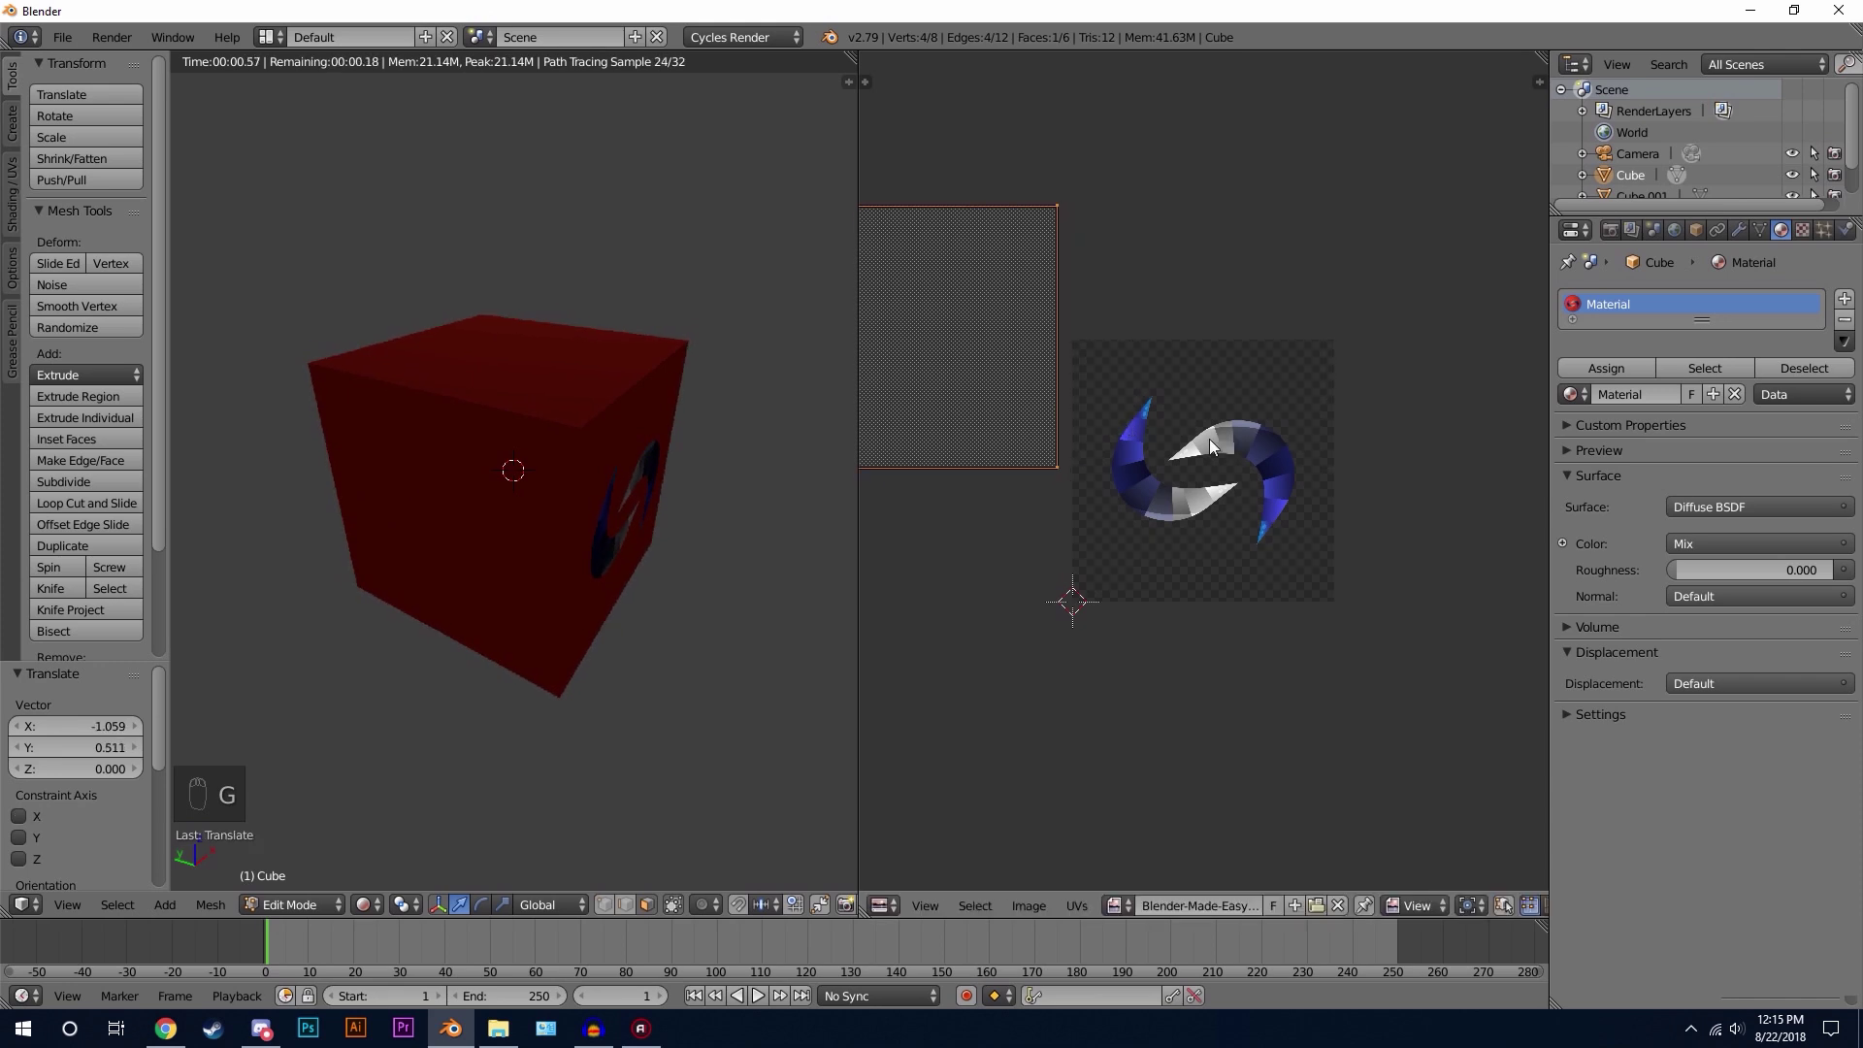
pyautogui.moveTo(706, 516); pyautogui.dragTo(456, 553, button='middle')
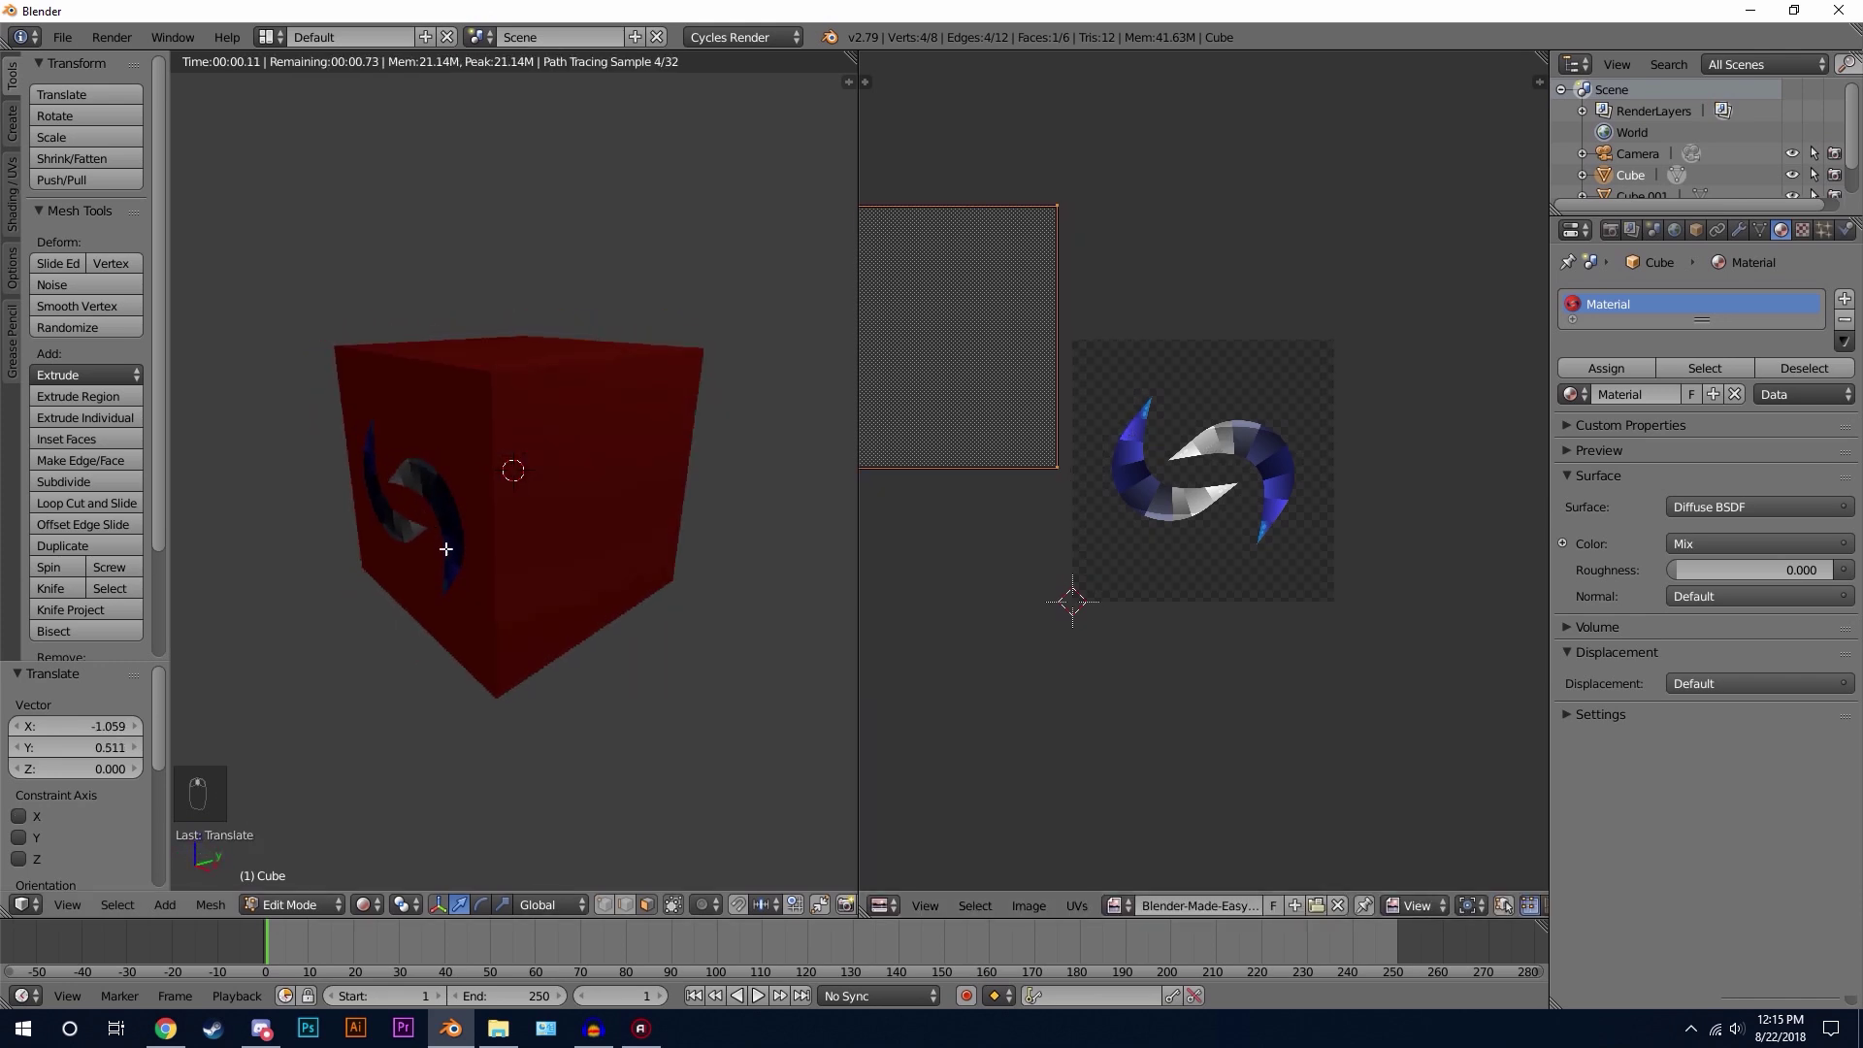
# Step: Return to Object Mode and inspect the rendered cube with the single logo face
pyautogui.press('Tab')
pyautogui.moveTo(578, 538)
pyautogui.mouseDown(button='middle')
pyautogui.moveTo(497, 563)
pyautogui.moveTo(549, 551)
pyautogui.mouseUp(button='middle')
pyautogui.scroll(8, 567, 547)
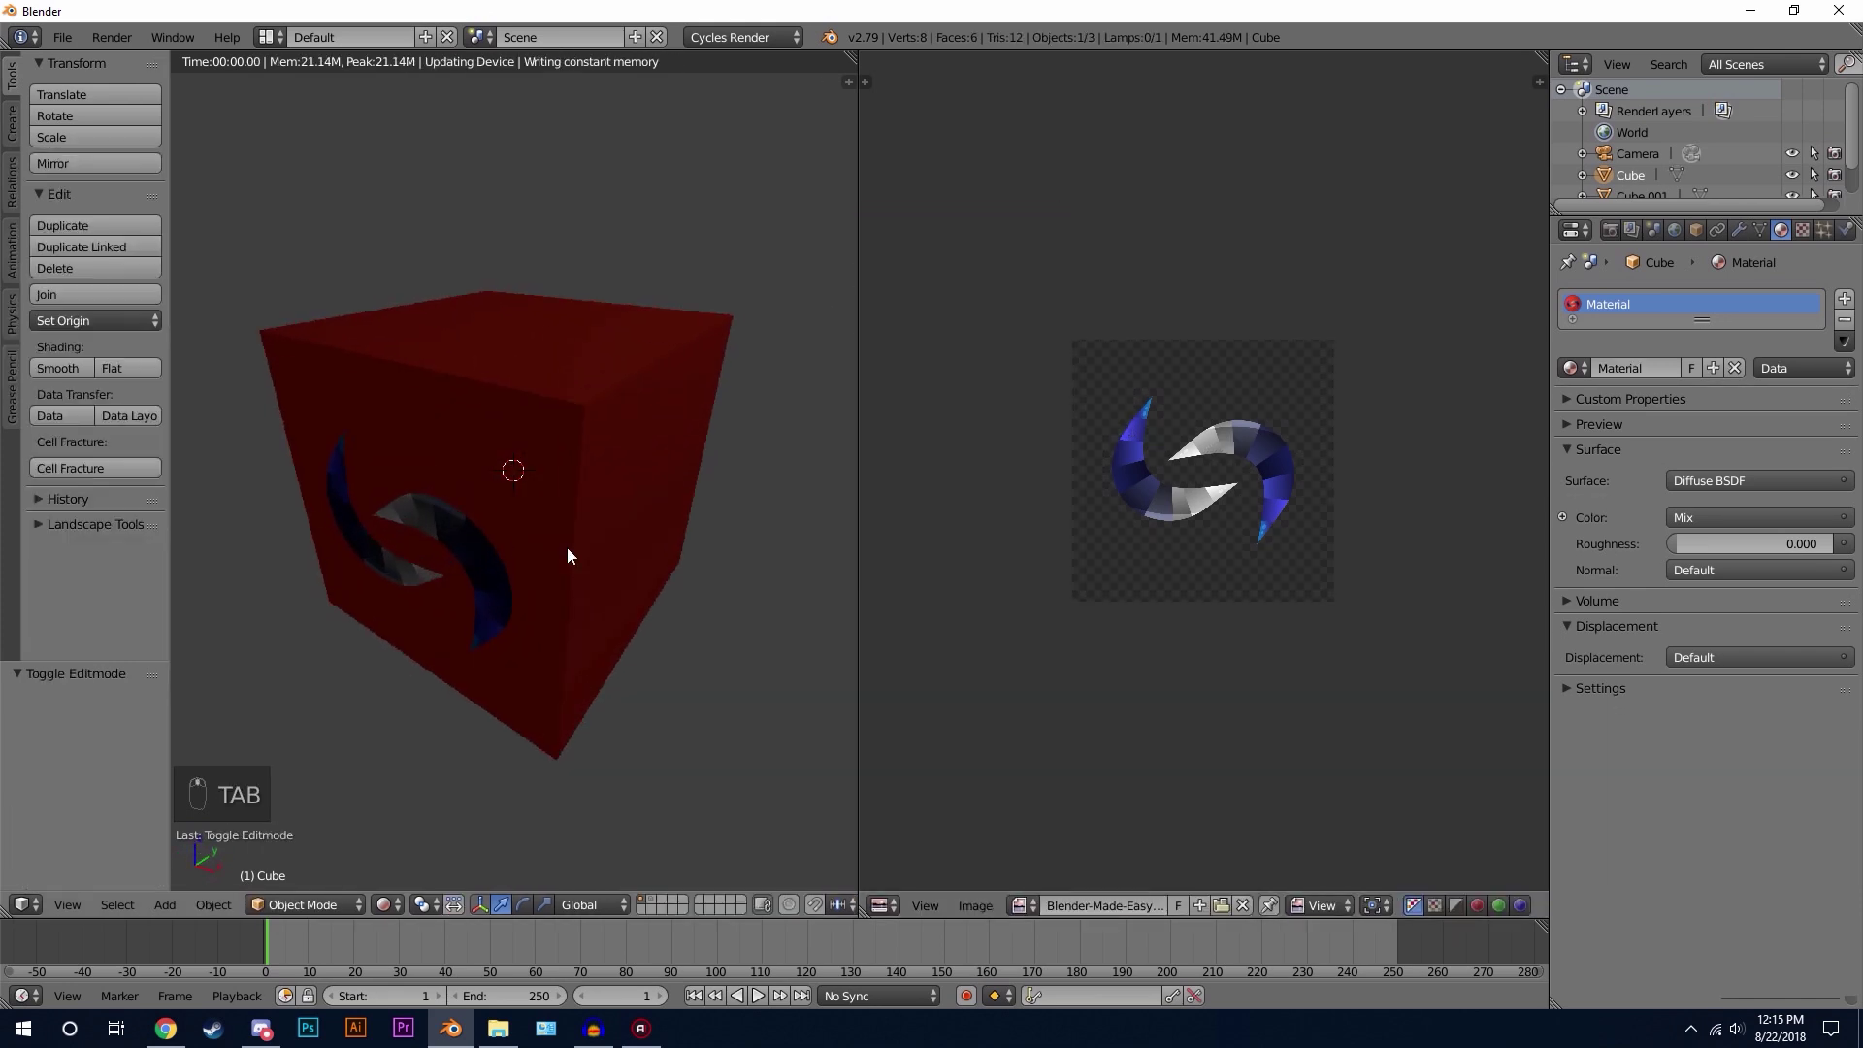
pyautogui.scroll(-8, 312, 508)
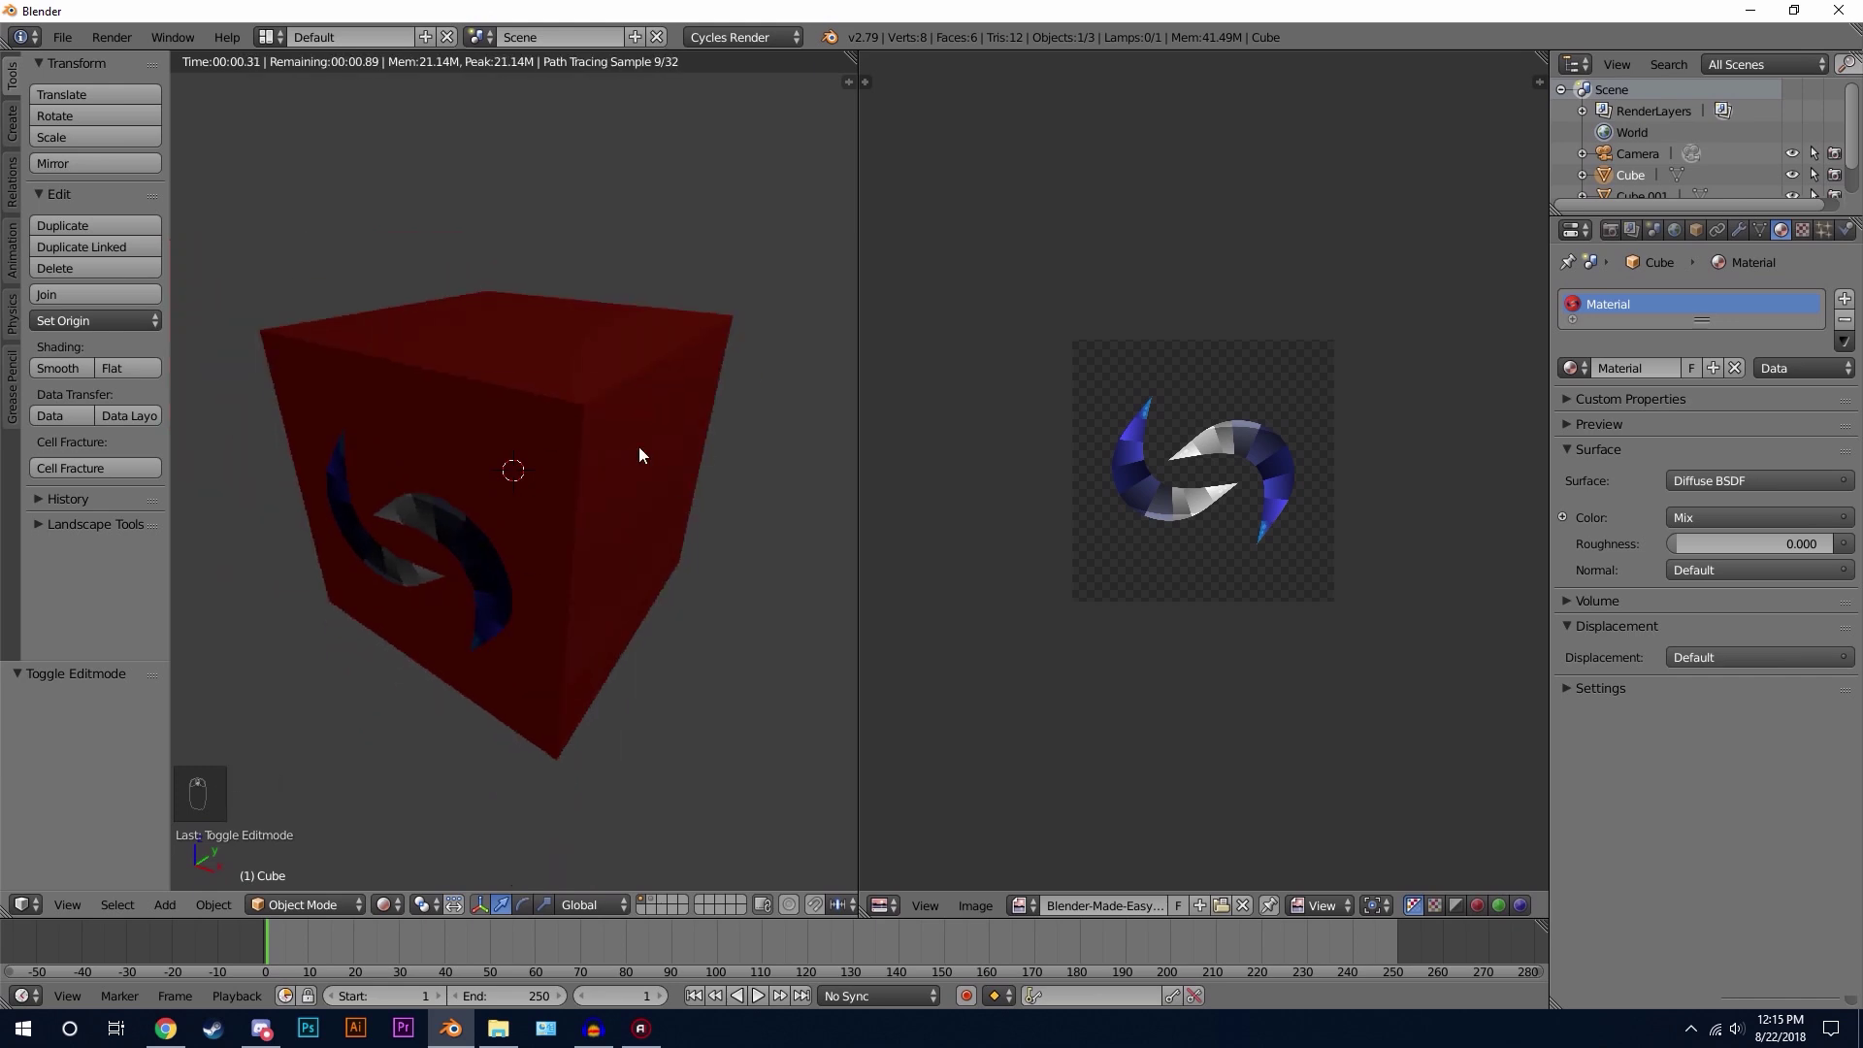
pyautogui.click(881, 904)
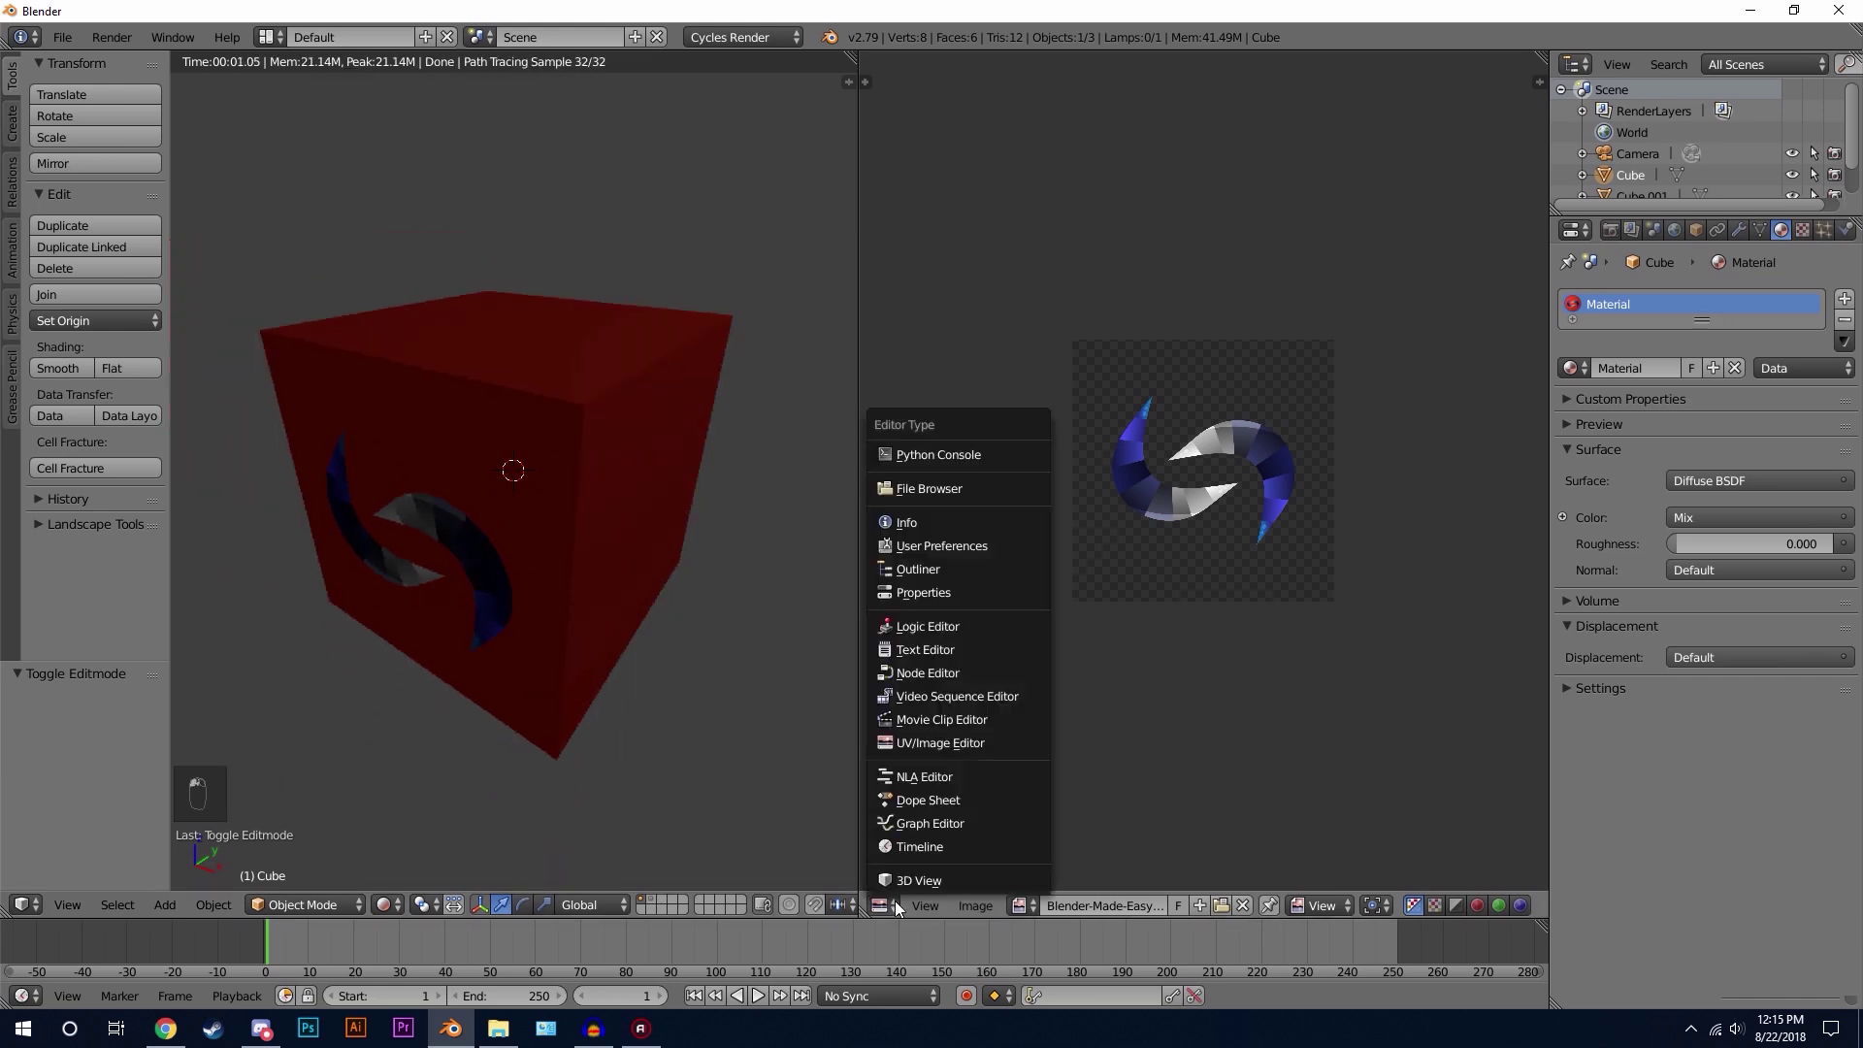
# Step: Back in the node editor, switch the colour node's blend type to Add, then to Mix
pyautogui.click(982, 673)
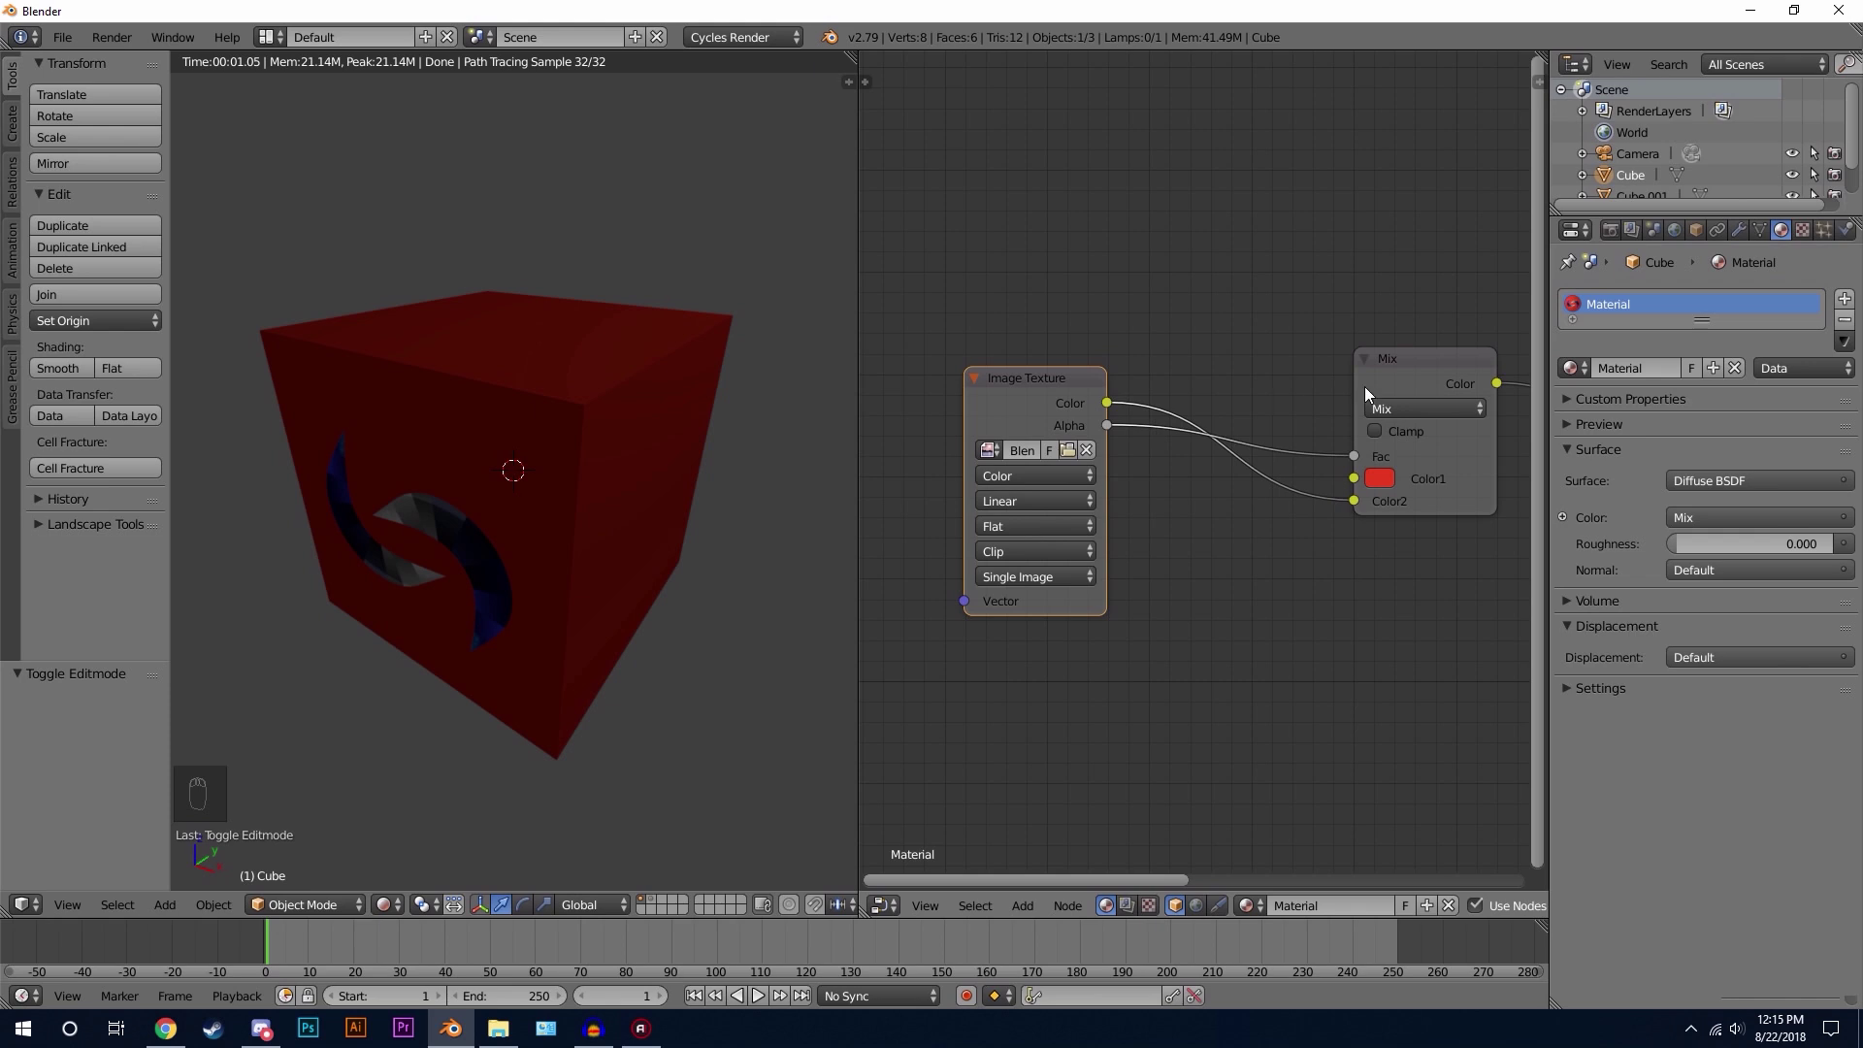
pyautogui.moveTo(1364, 386); pyautogui.dragTo(1061, 495, button='middle')
pyautogui.click(1083, 519)
pyautogui.click(1044, 573)
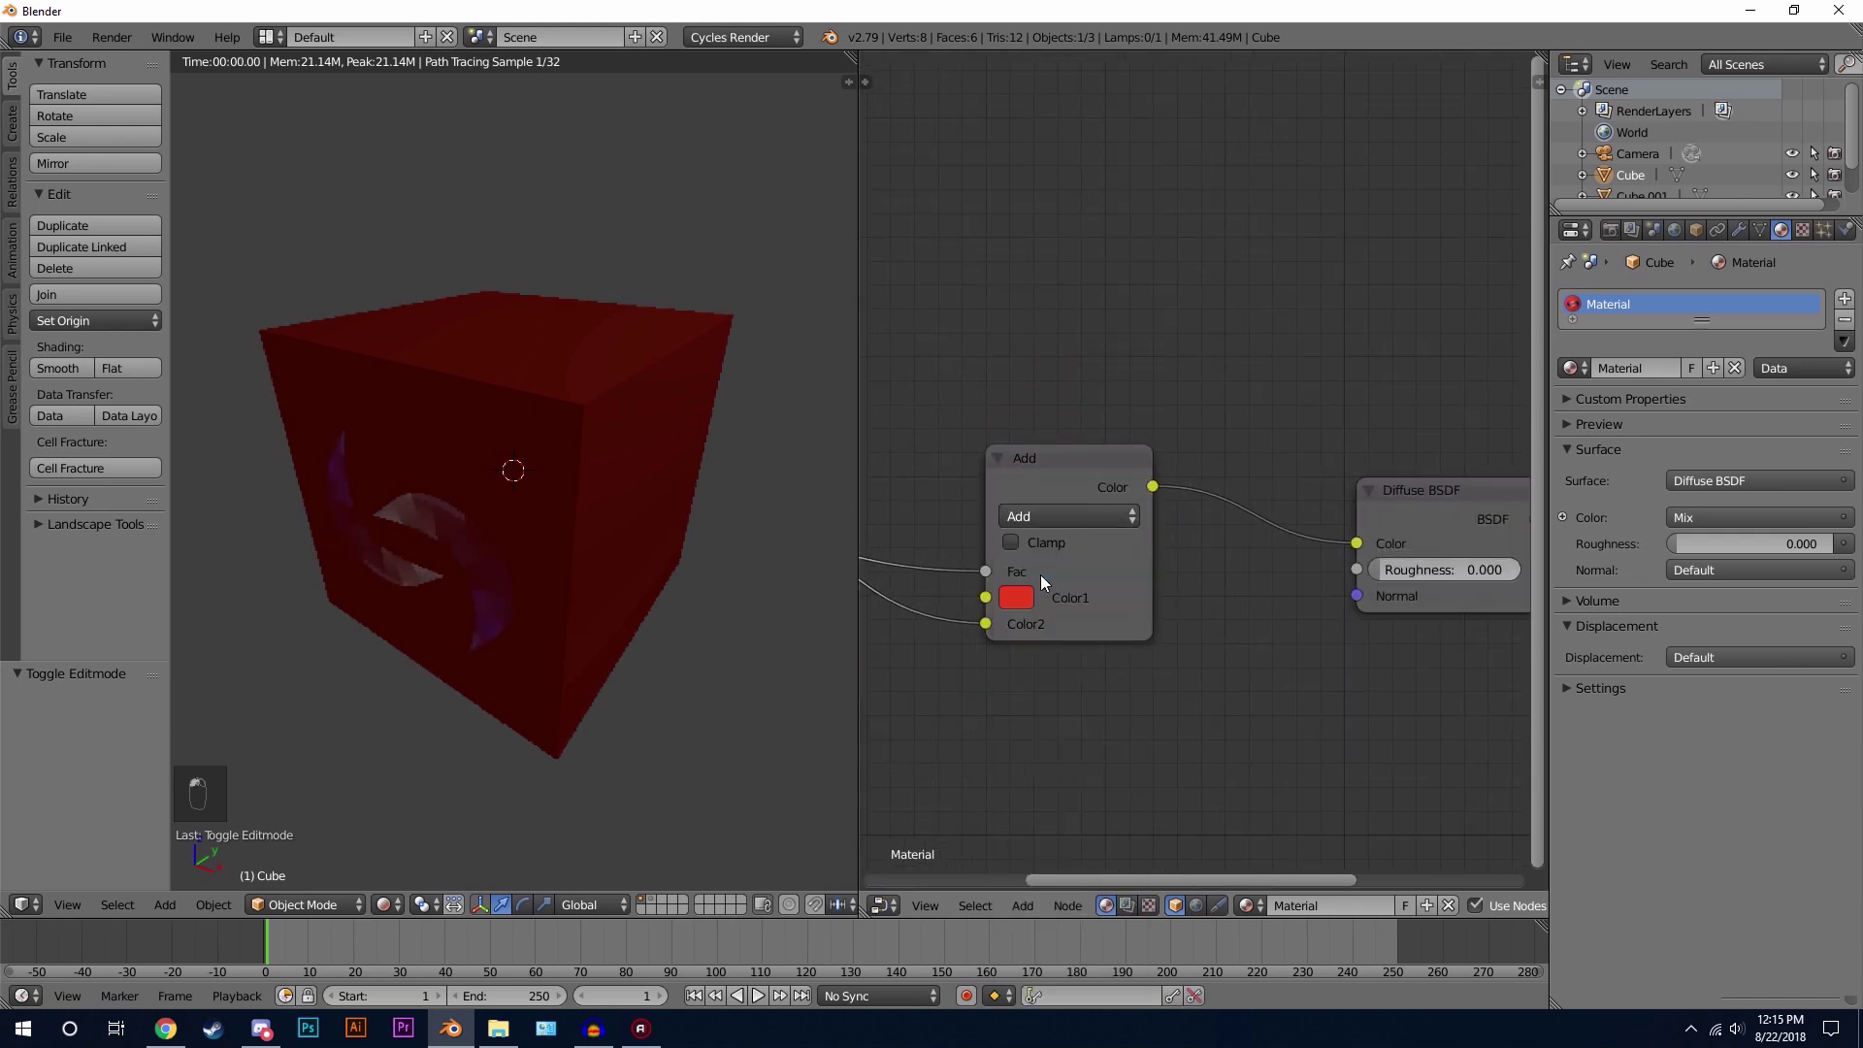
pyautogui.moveTo(669, 551); pyautogui.dragTo(627, 549, button='middle')
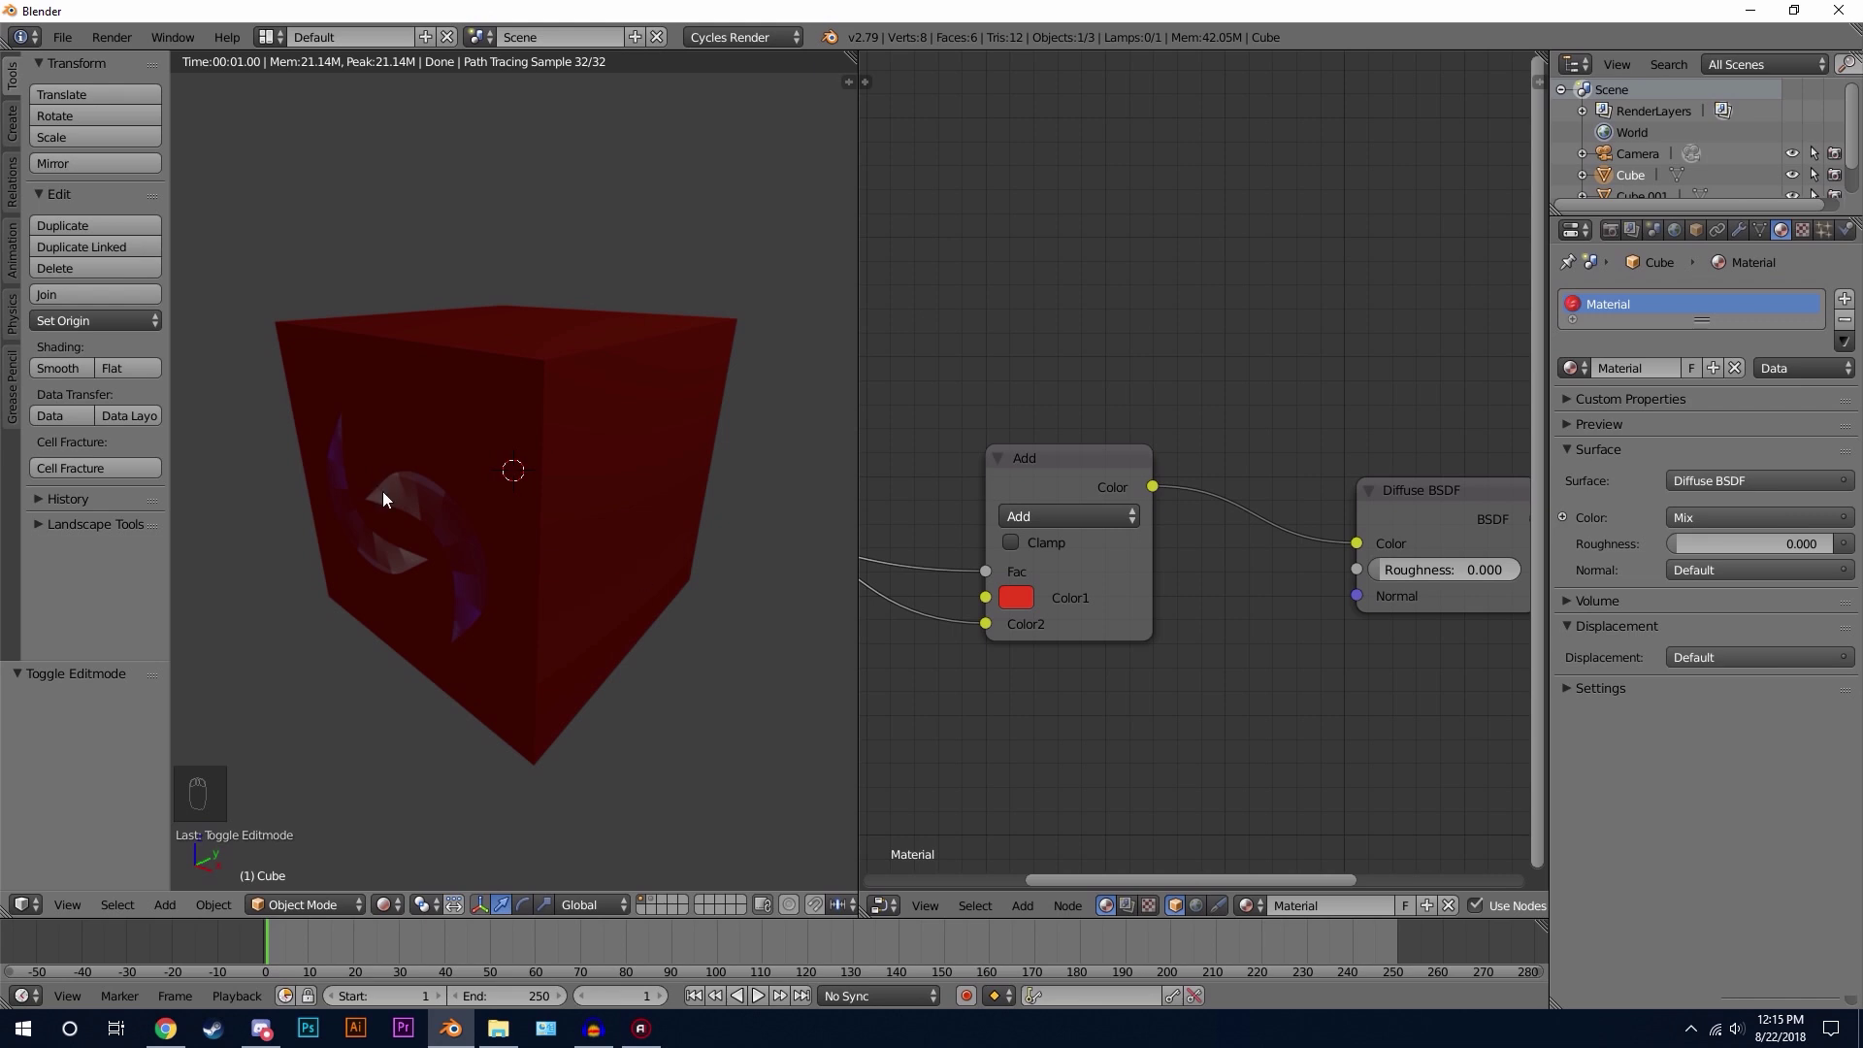
pyautogui.scroll(-2, 1094, 501)
pyautogui.click(1165, 514)
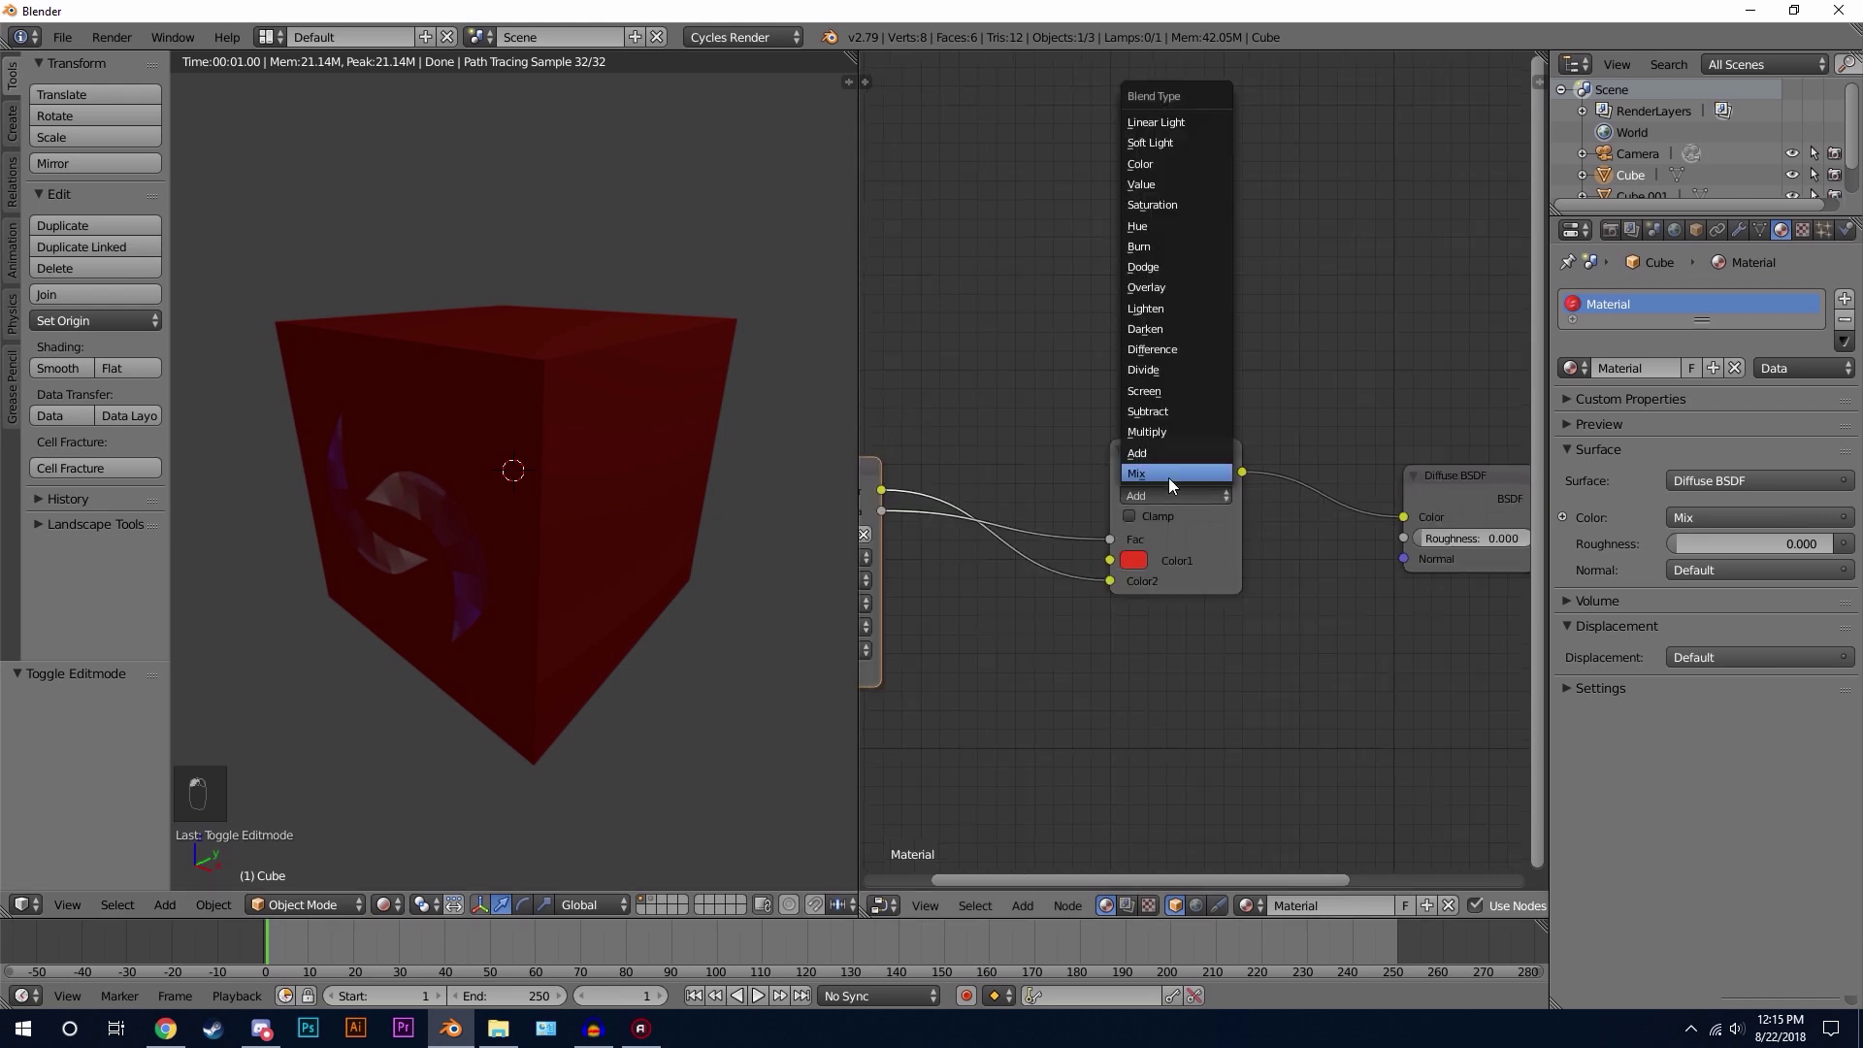
# Step: Insert a Bright/Contrast node on the link feeding the Mix node's factor
pyautogui.click(1168, 470)
pyautogui.moveTo(1013, 485); pyautogui.dragTo(1087, 444, button='middle')
pyautogui.hotkey('shift', 'a')
pyautogui.moveTo(1087, 445)
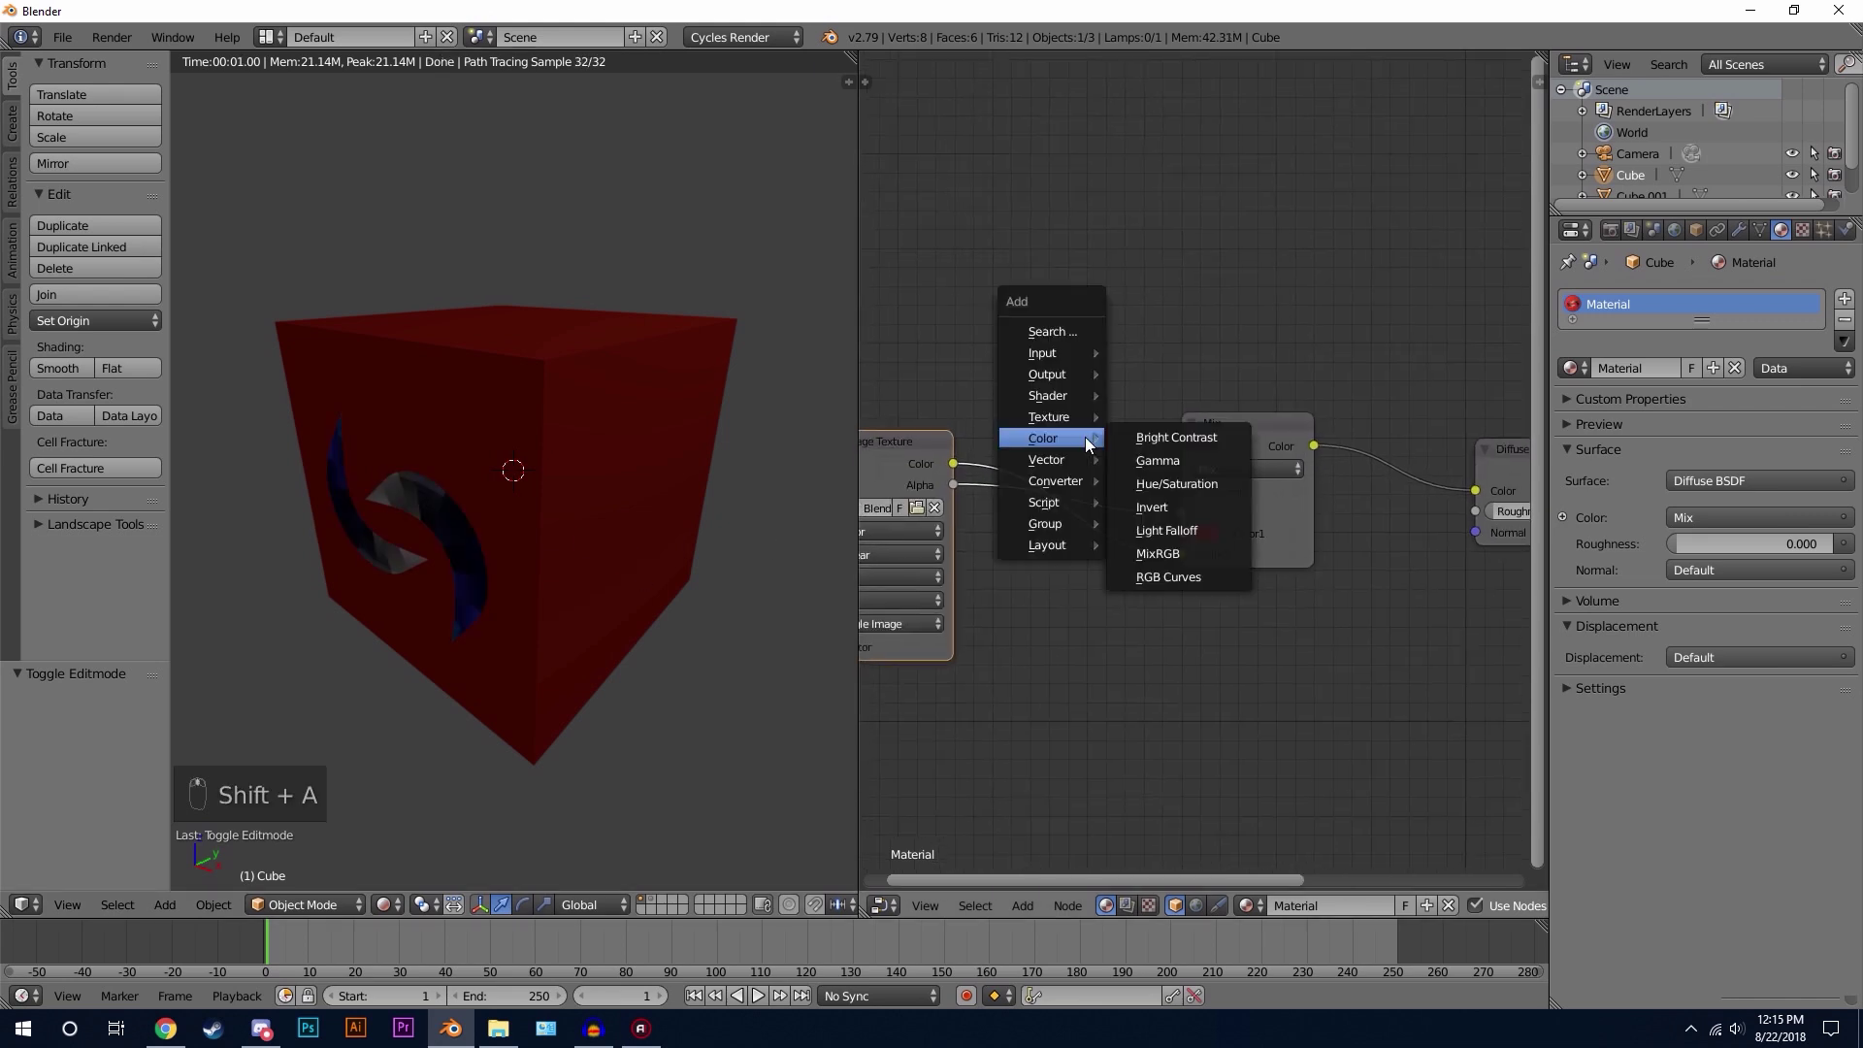
pyautogui.click(1157, 435)
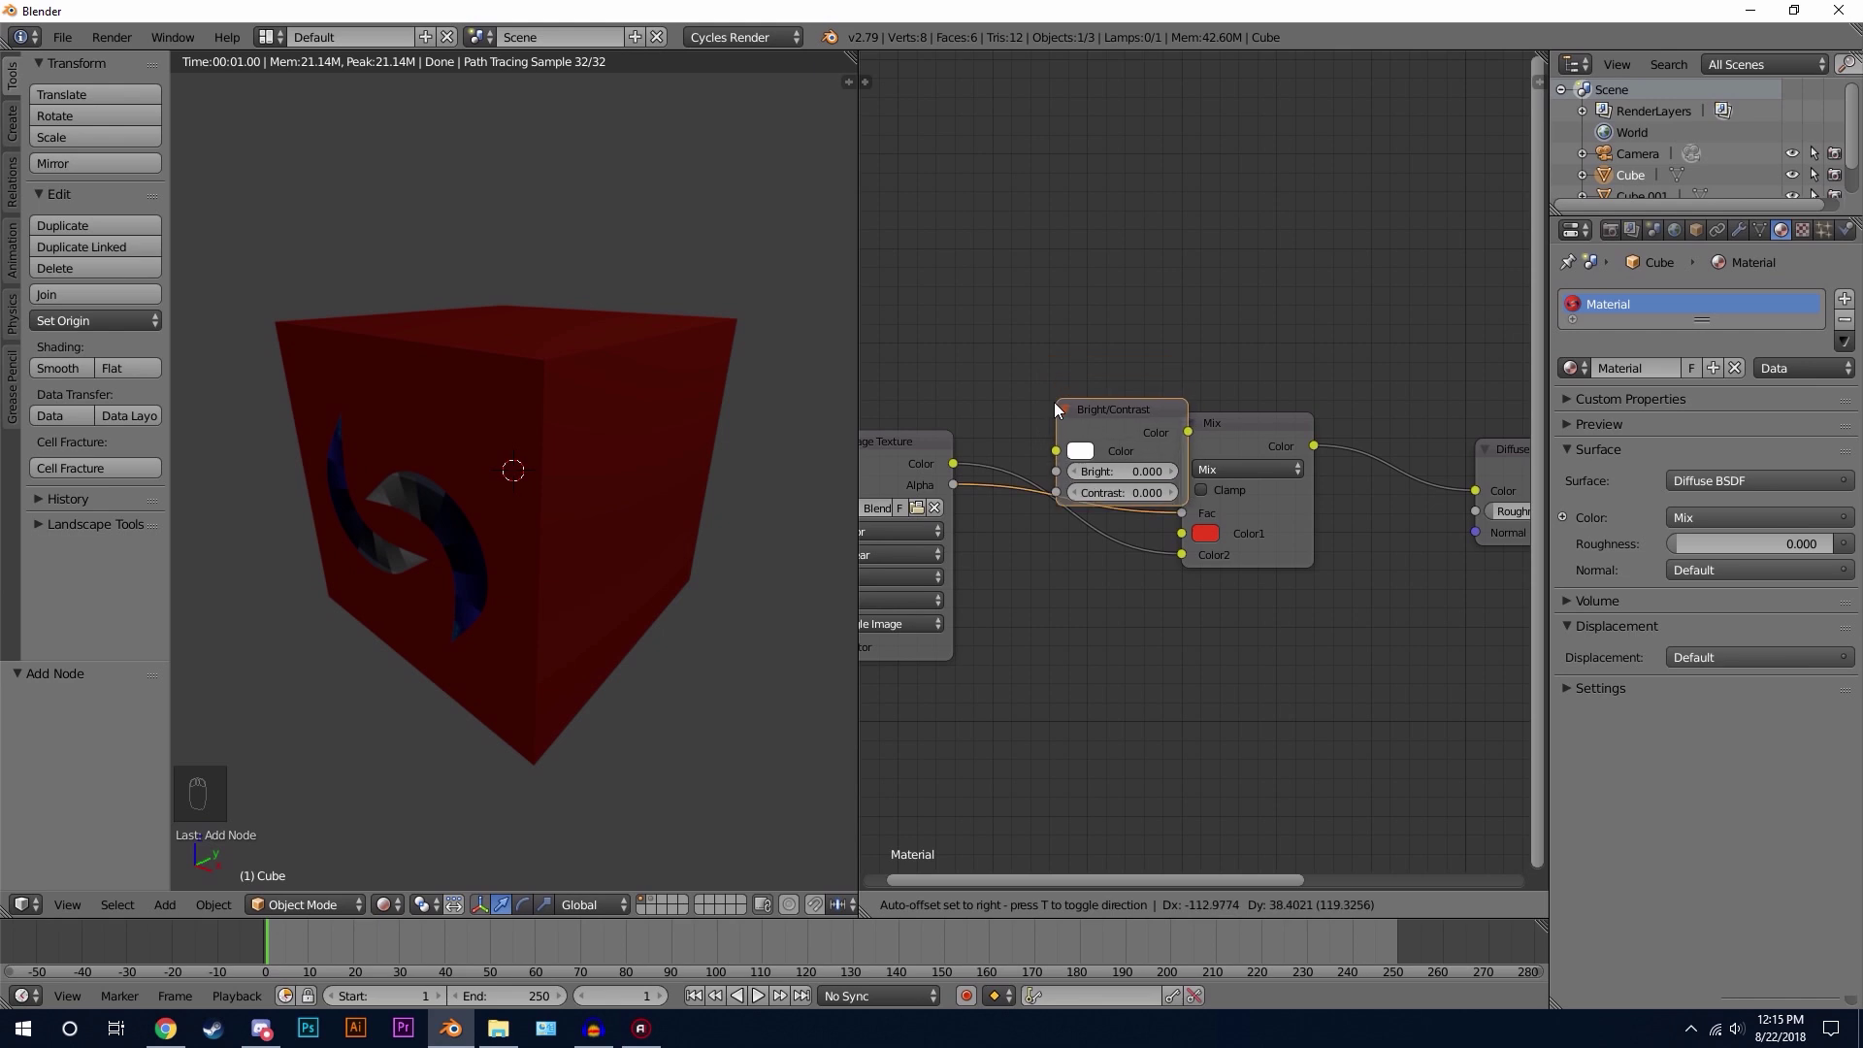
pyautogui.click(1097, 430)
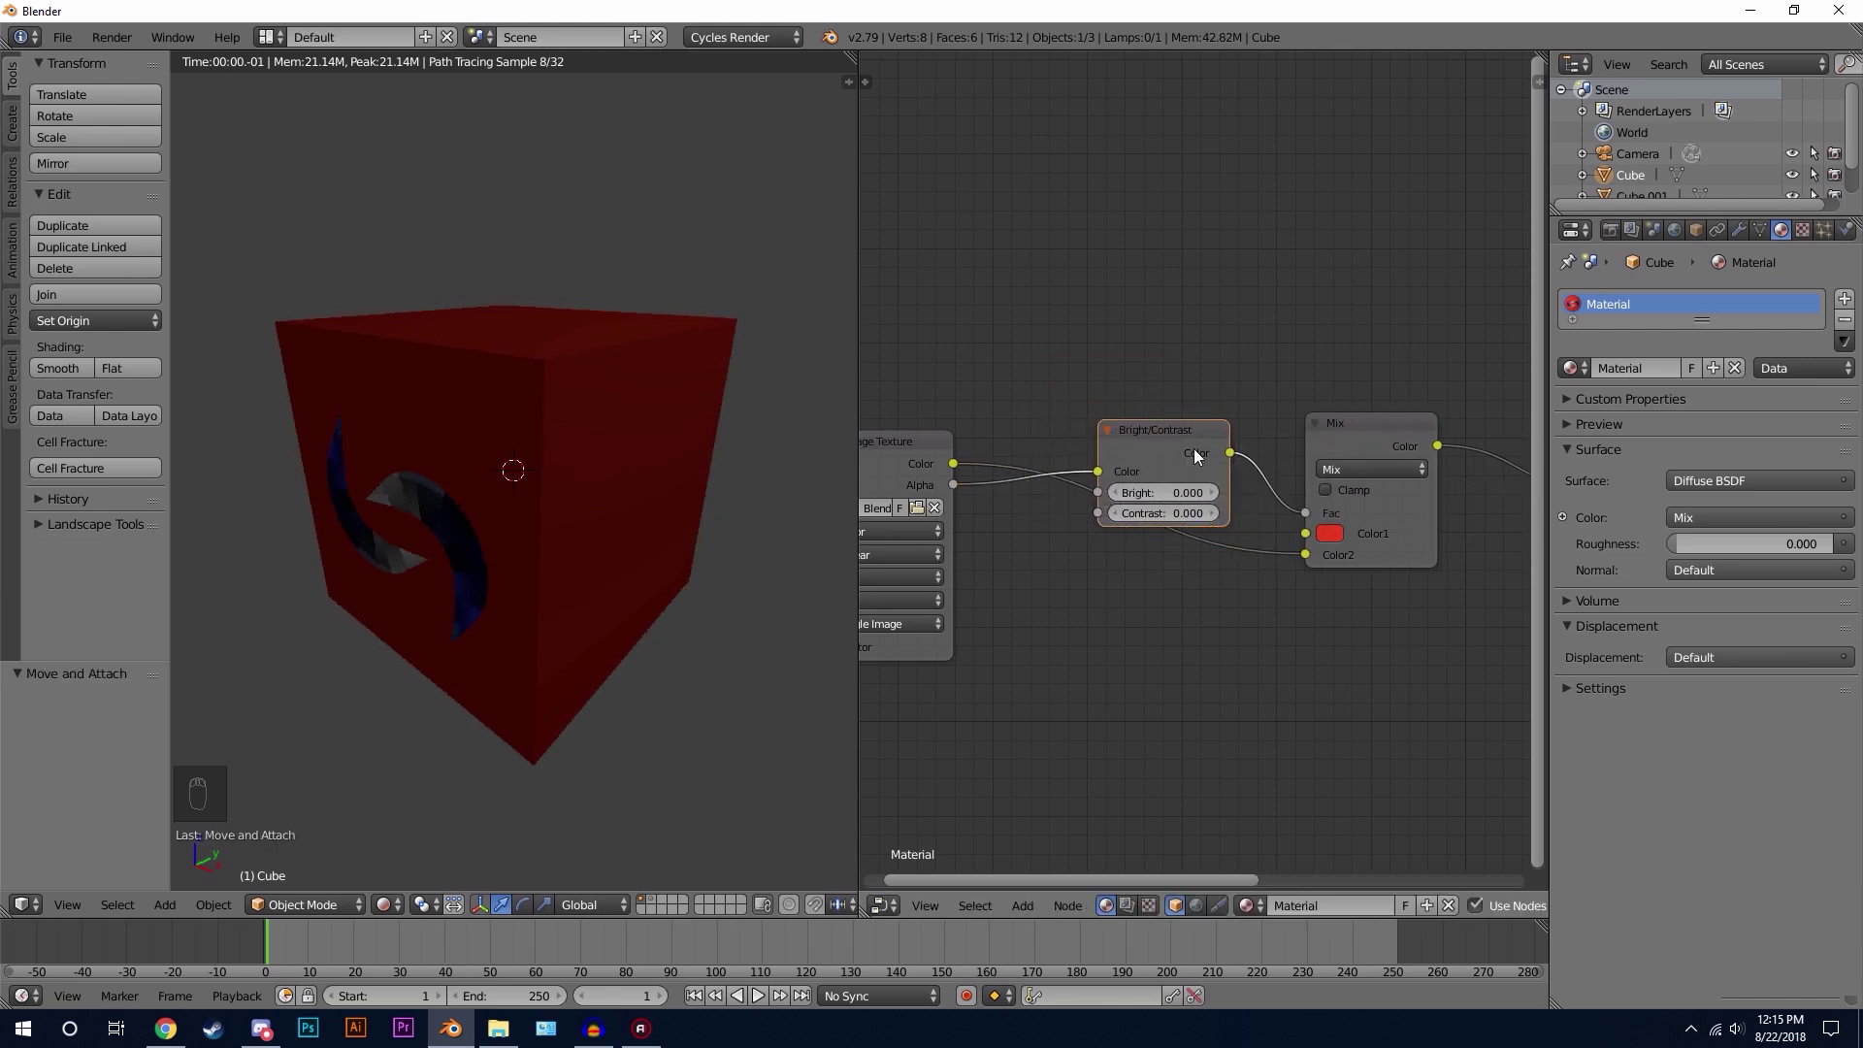
pyautogui.scroll(1, 1151, 448)
pyautogui.press('g')
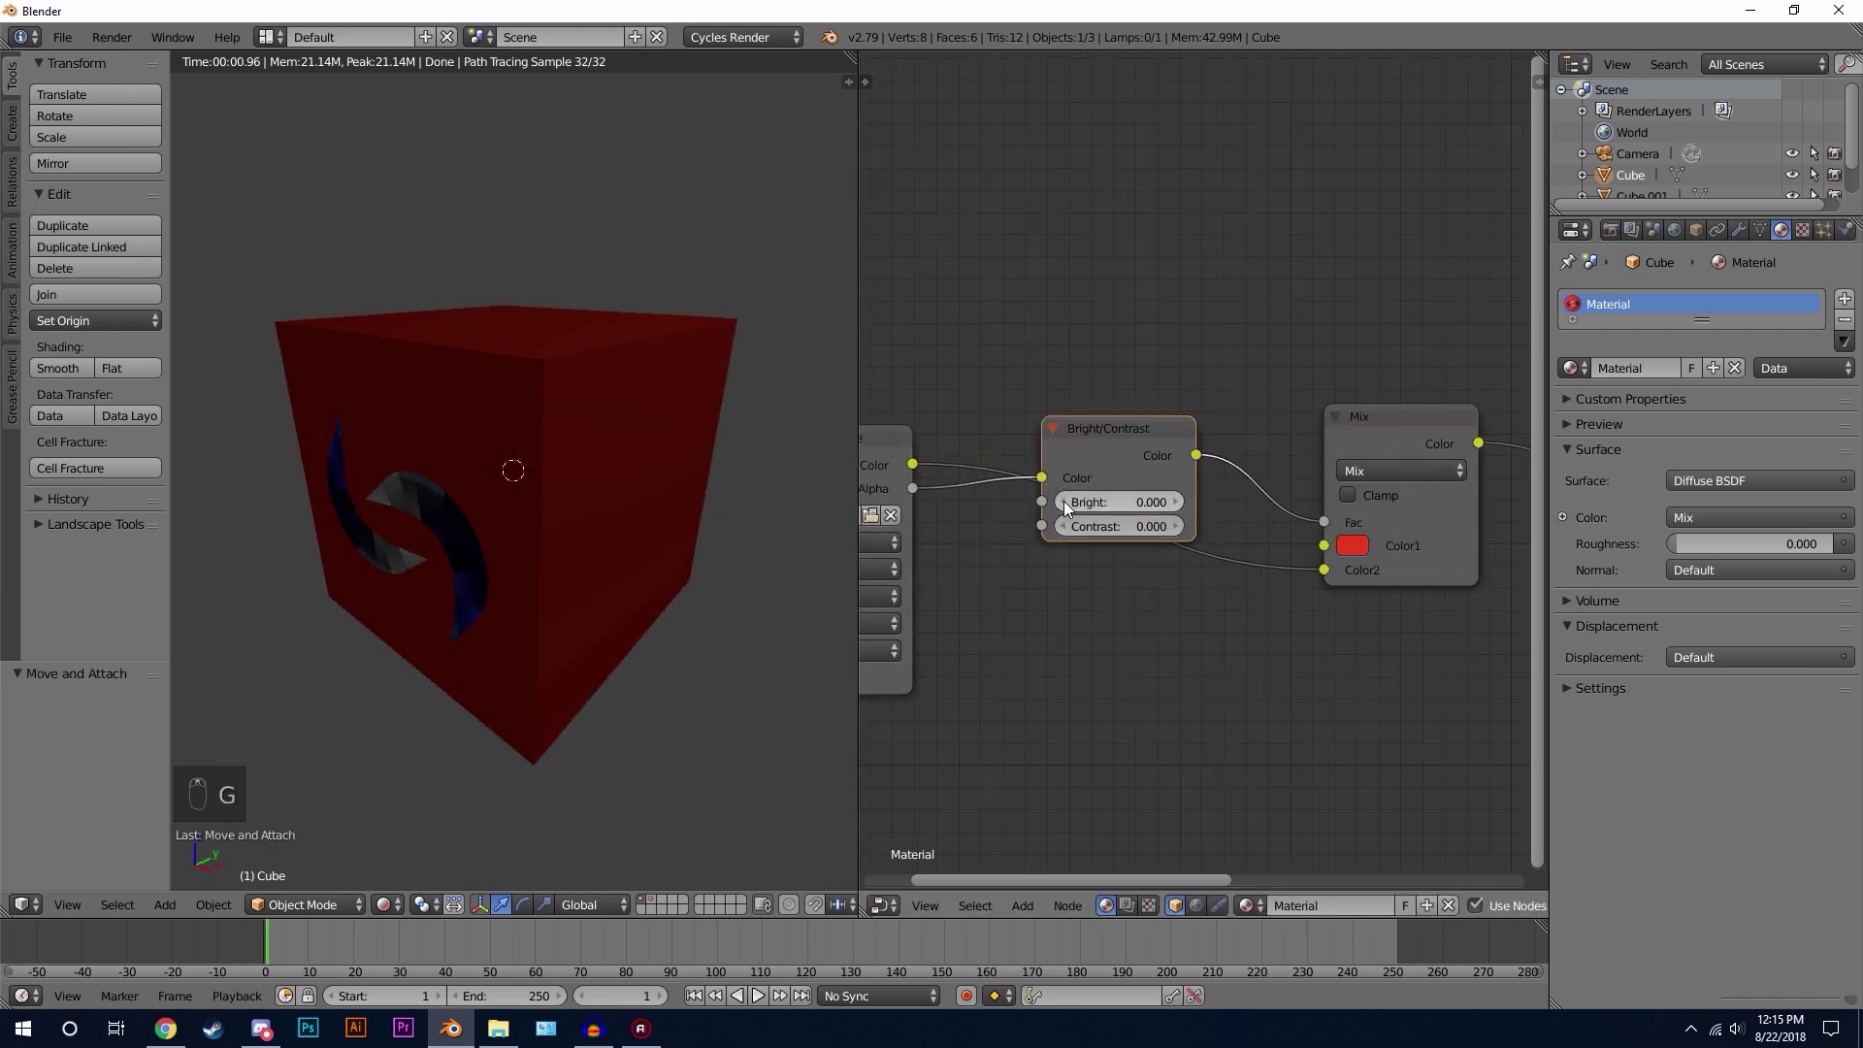
# Step: Set the Bright/Contrast node's Bright value to -0.500 to dim the logo
pyautogui.click(1064, 501)
pyautogui.click(1064, 501)
pyautogui.click(1064, 501)
pyautogui.click(1066, 501)
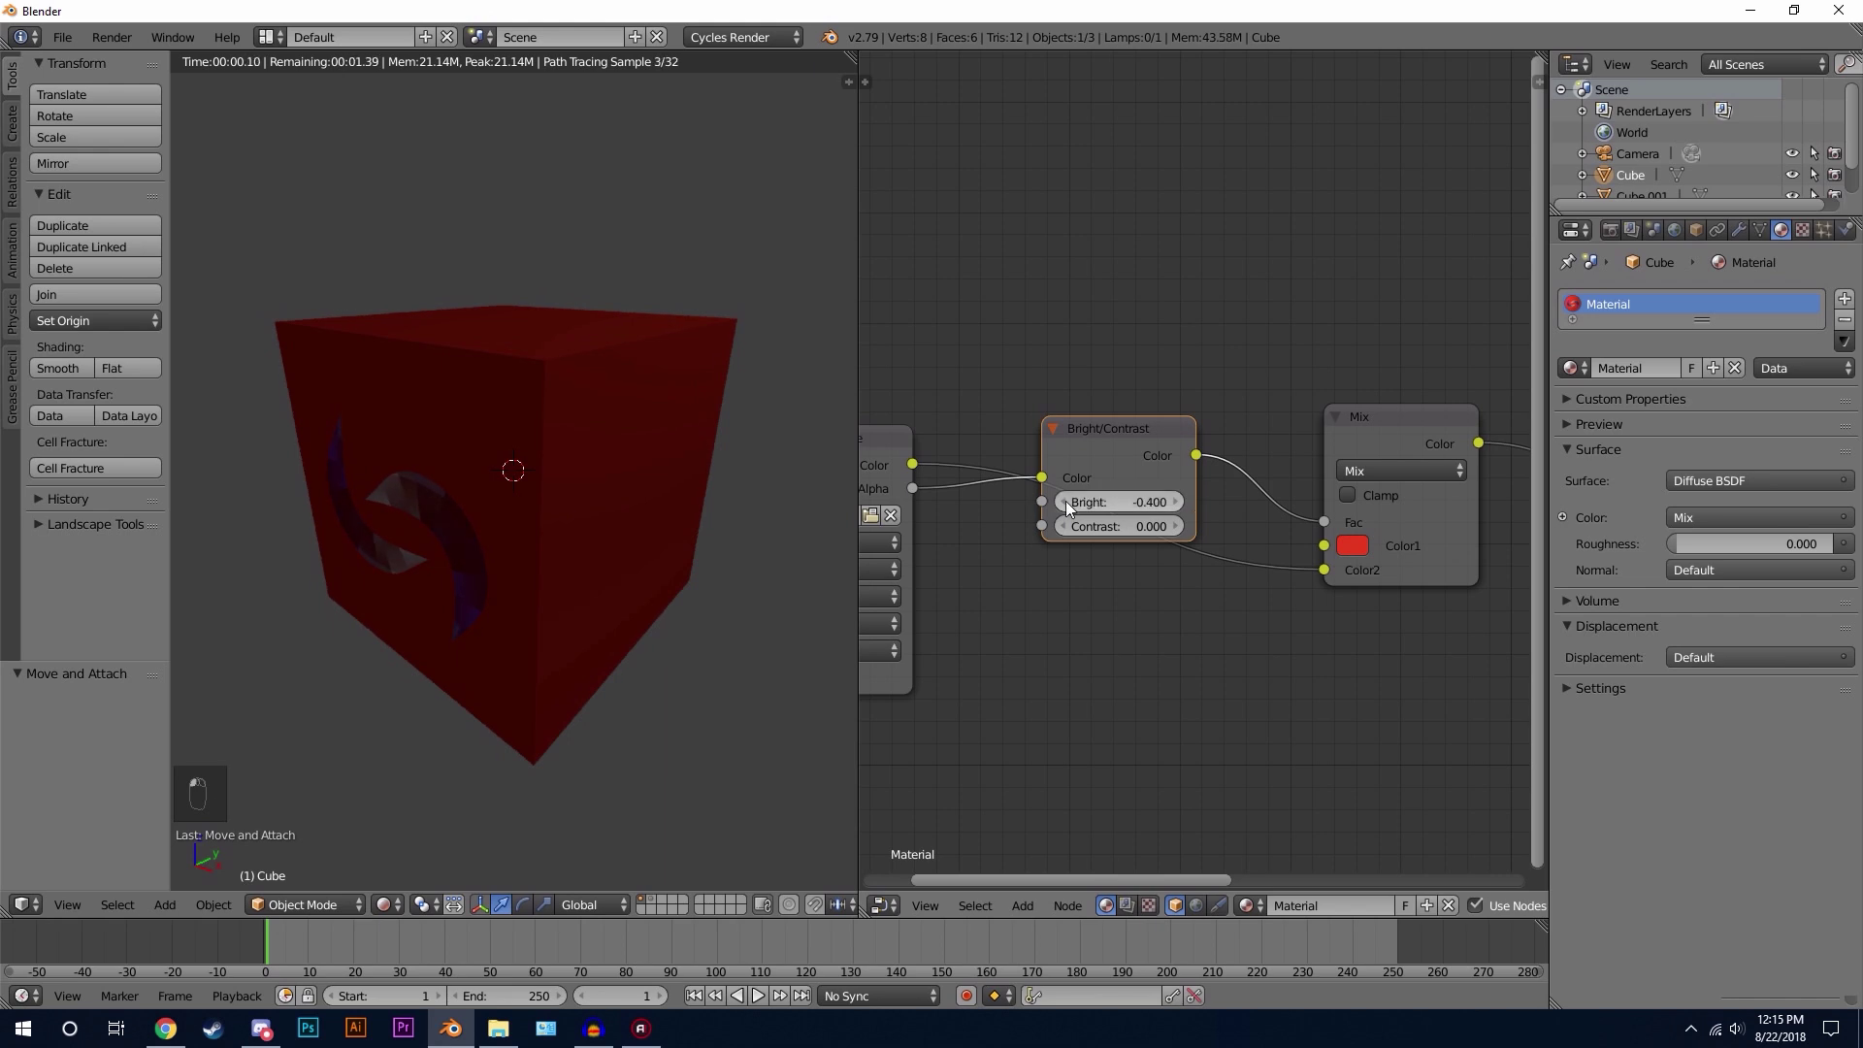
pyautogui.click(1065, 500)
pyautogui.click(1066, 501)
pyautogui.click(1067, 501)
pyautogui.click(1068, 501)
pyautogui.click(1068, 501)
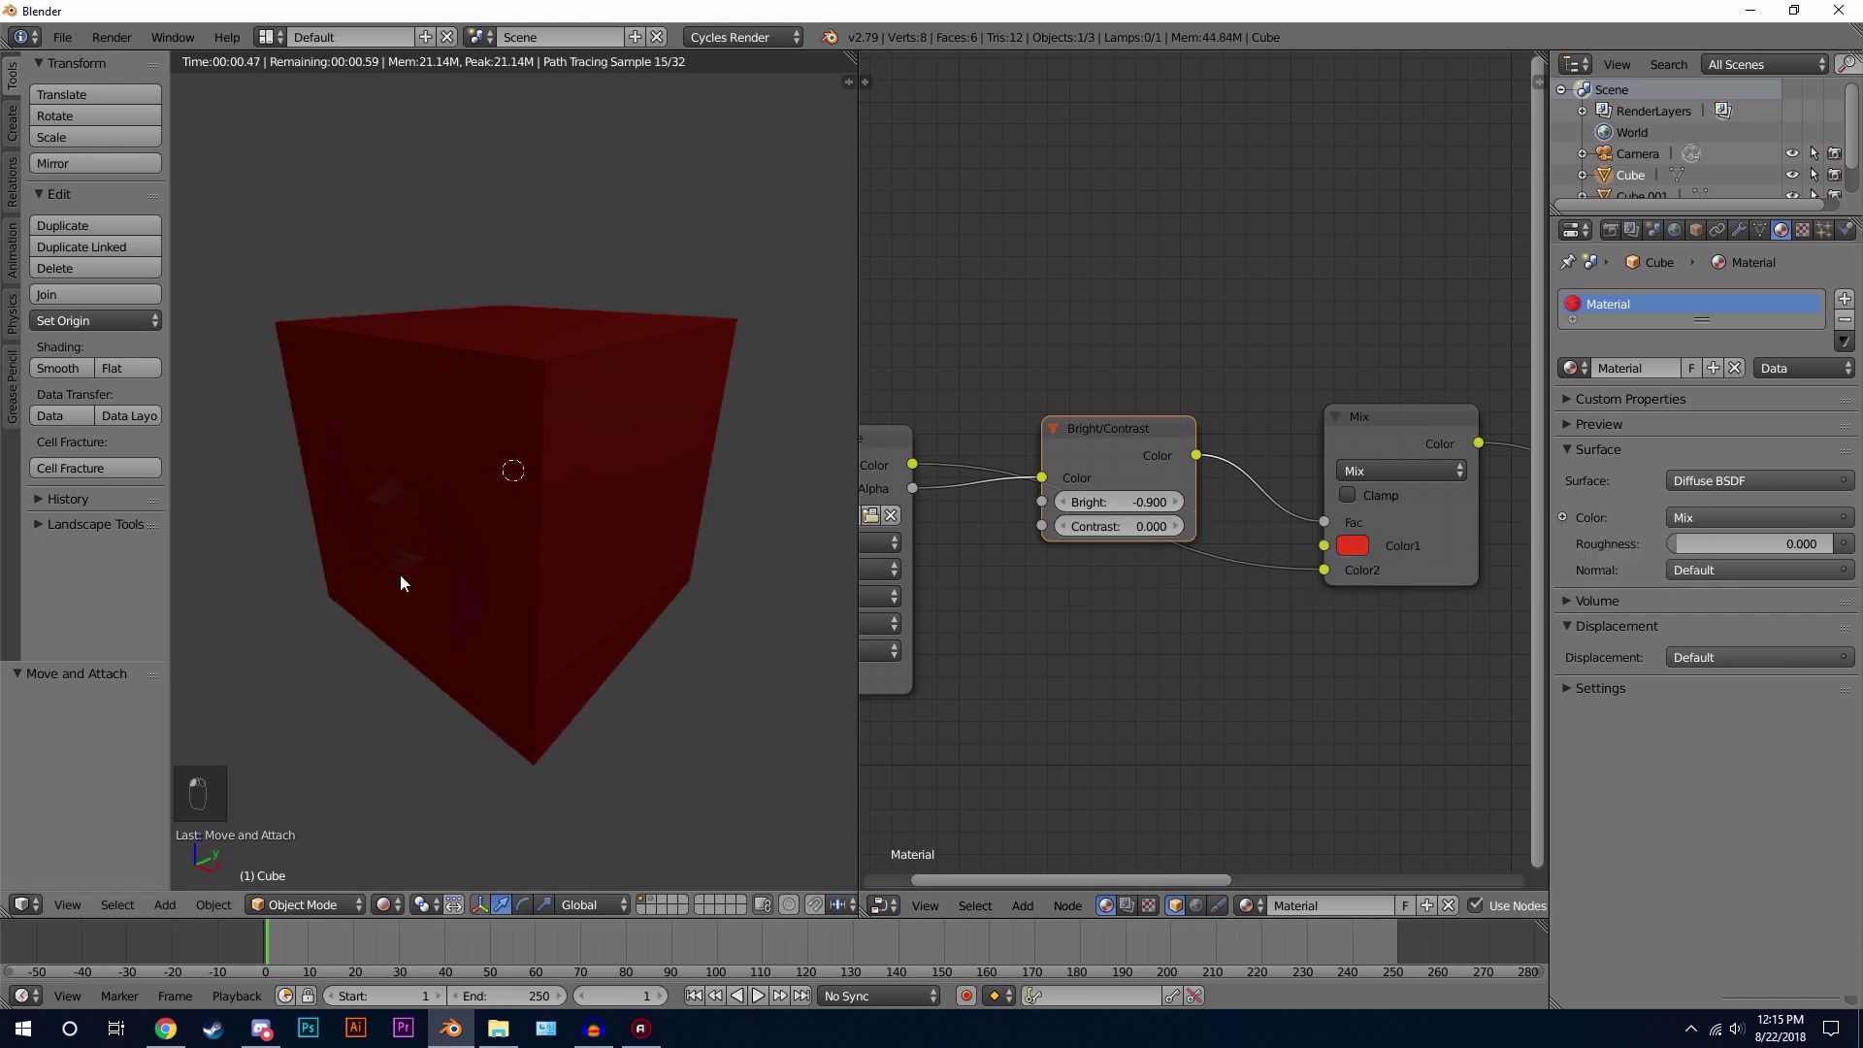
pyautogui.moveTo(1116, 502); pyautogui.dragTo(1131, 505)
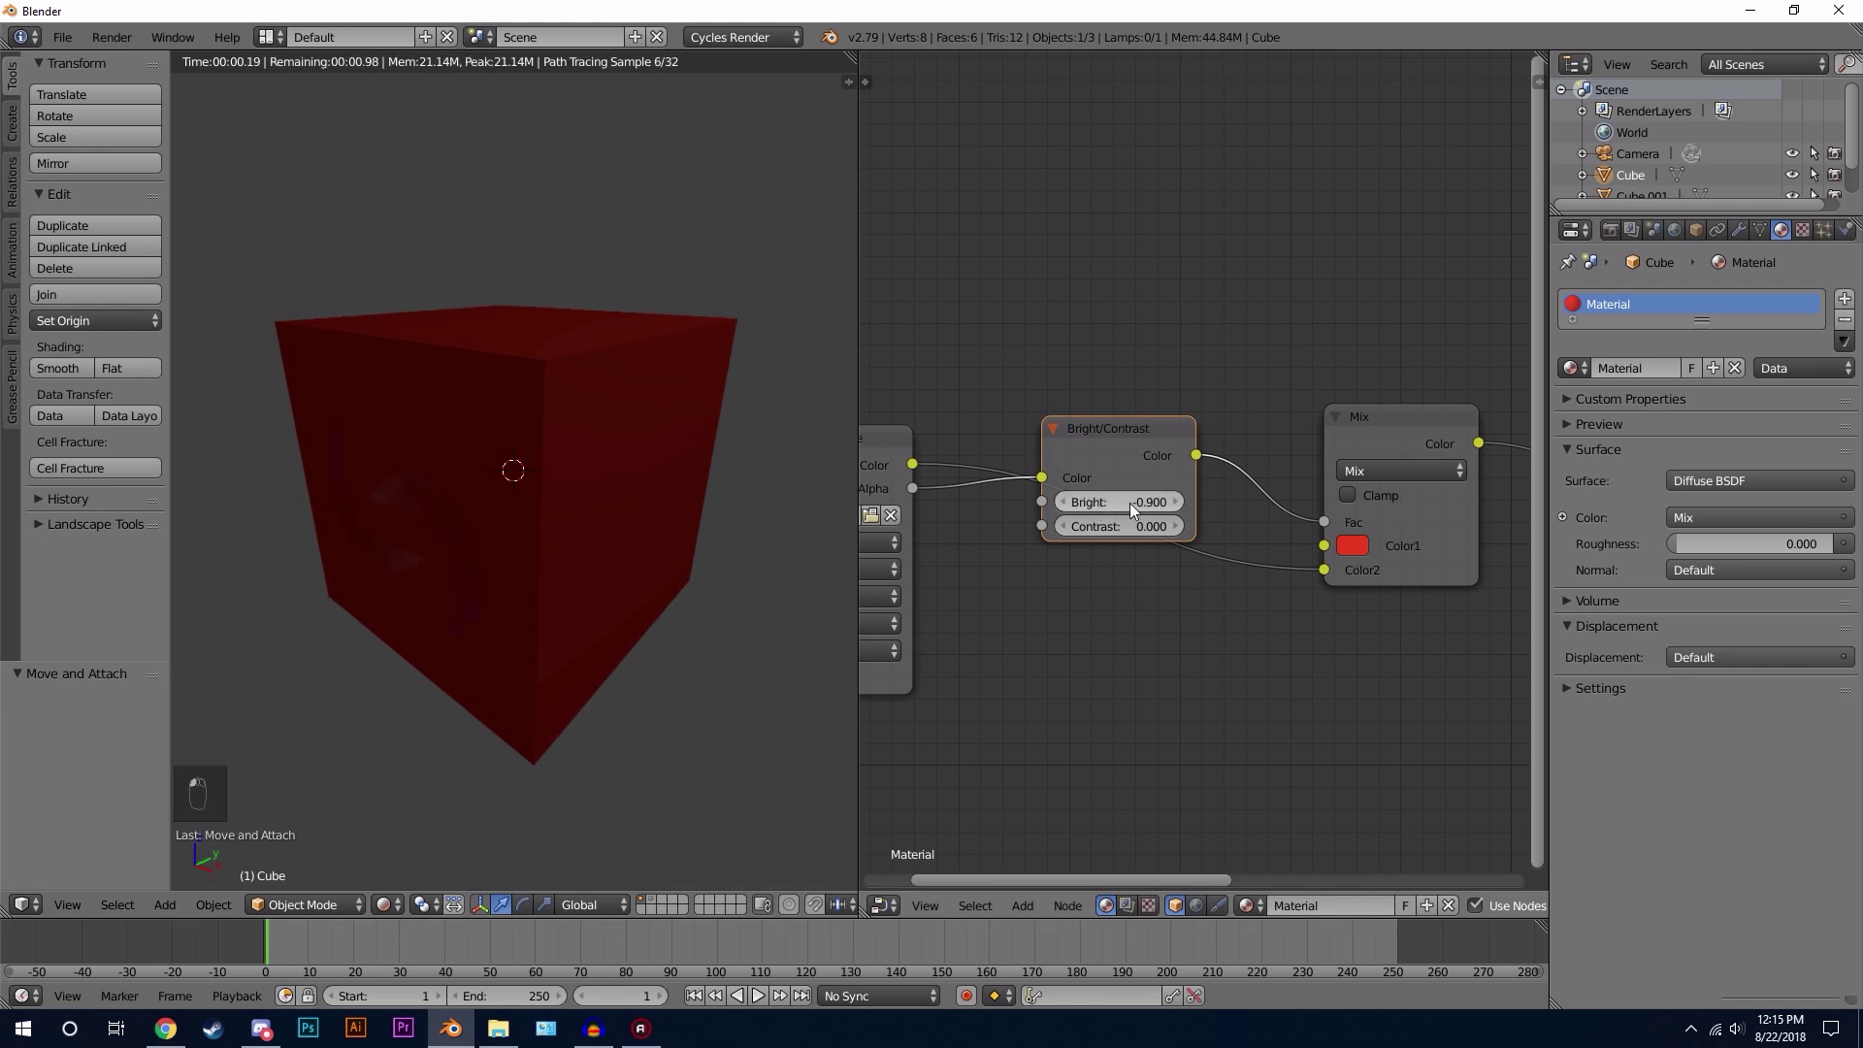
pyautogui.scroll(2, 1154, 524)
pyautogui.click(1171, 517)
pyautogui.click(1171, 517)
pyautogui.click(1170, 518)
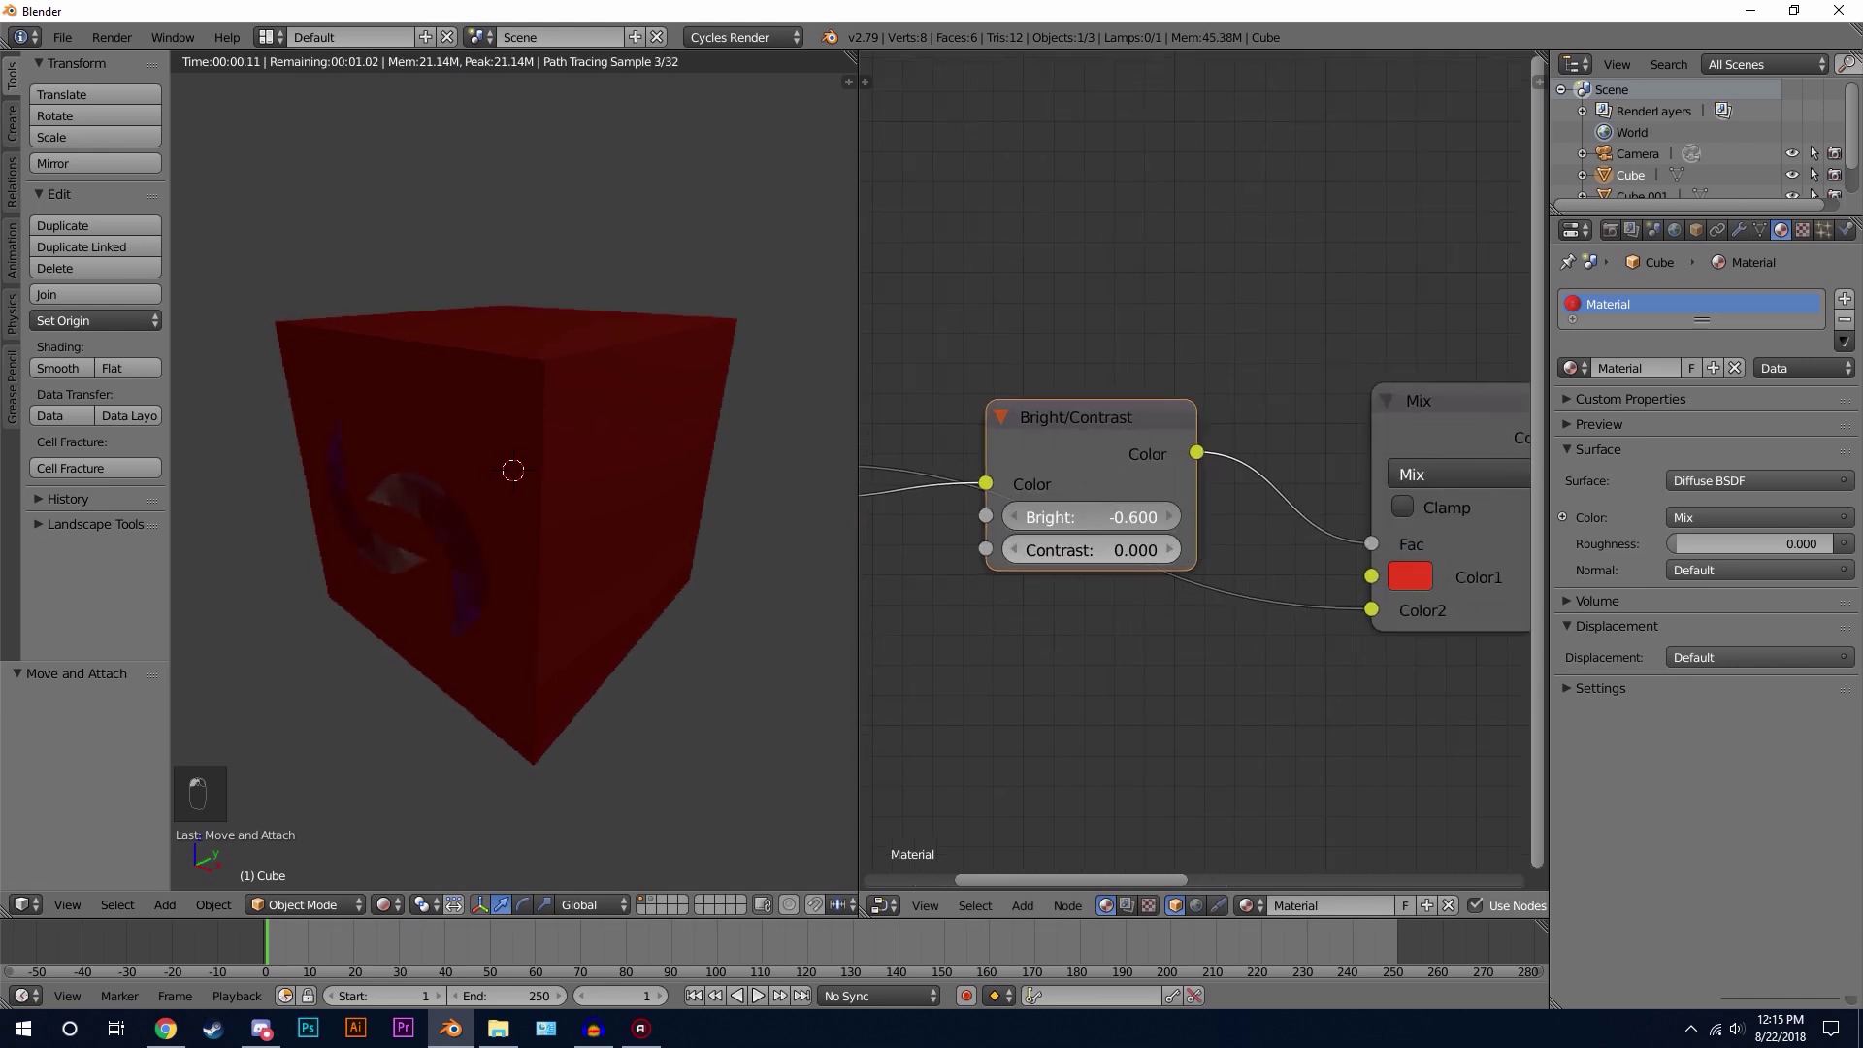
pyautogui.click(1172, 518)
pyautogui.press('KP_1')
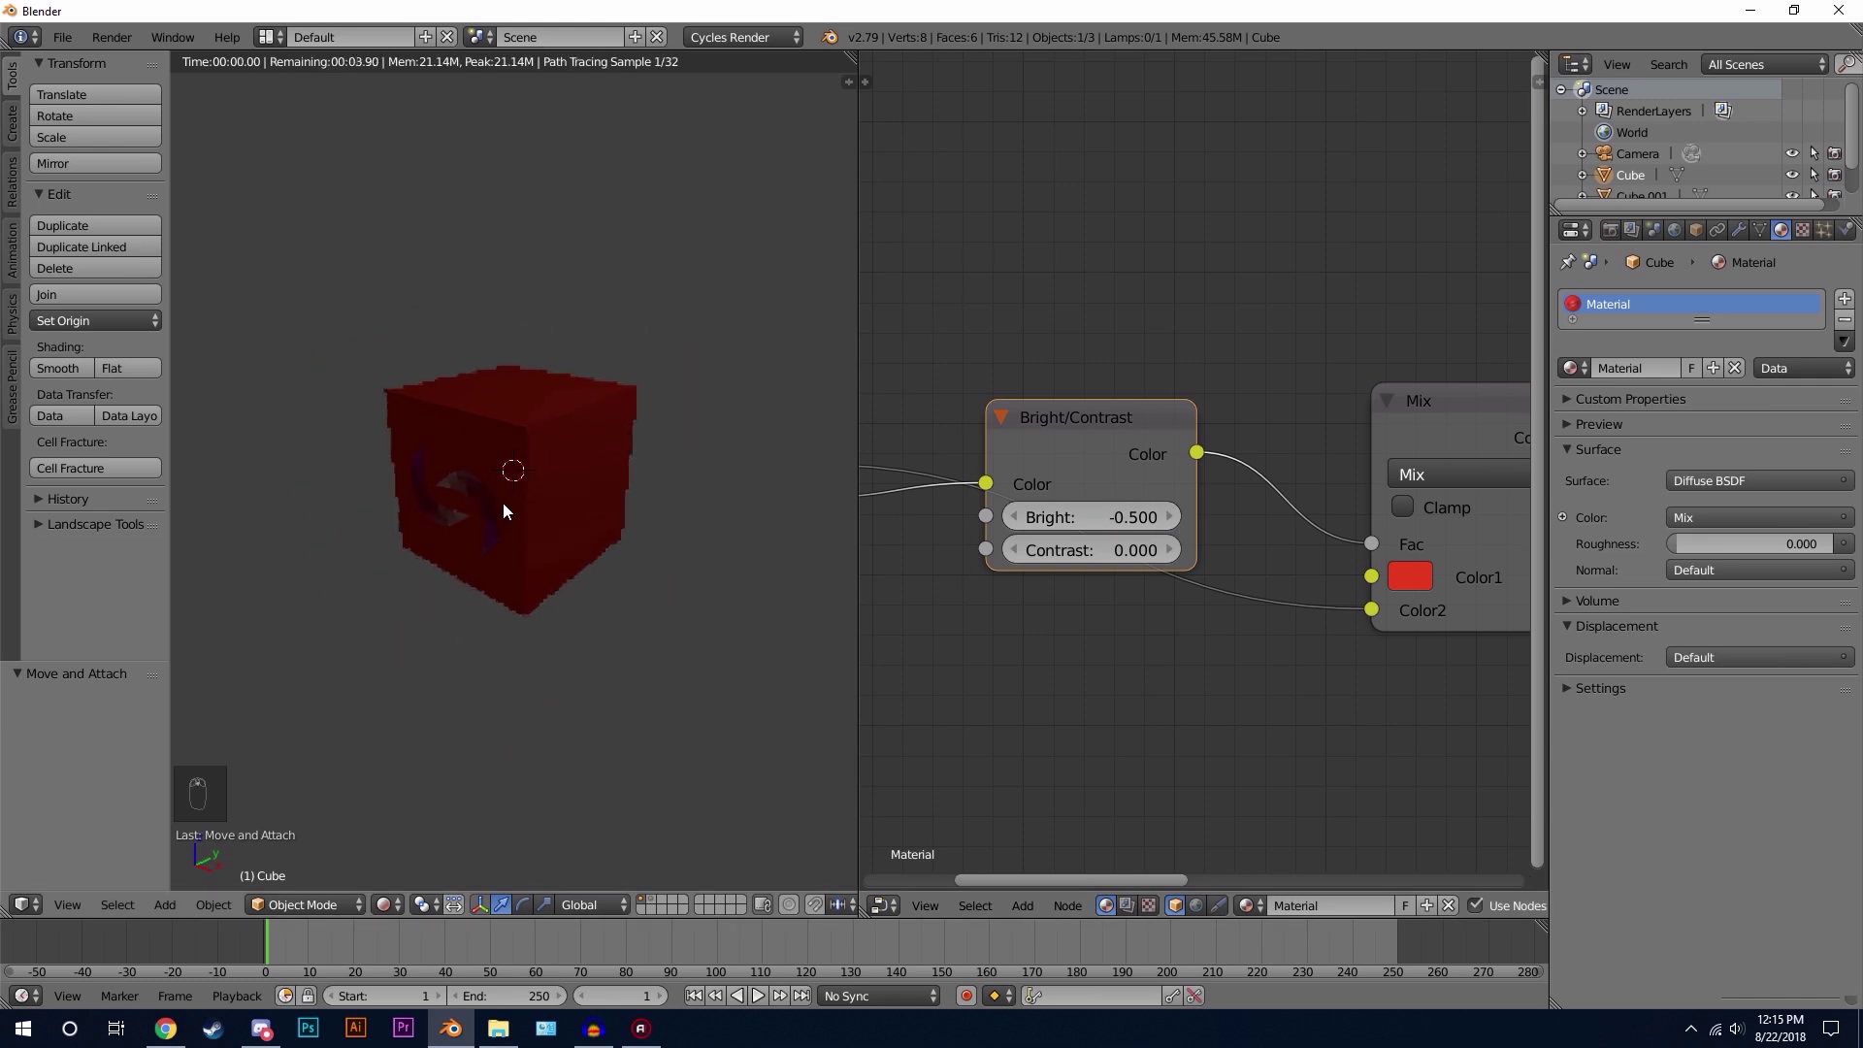
pyautogui.moveTo(572, 463); pyautogui.dragTo(574, 515, button='middle')
pyautogui.scroll(-5, 1224, 496)
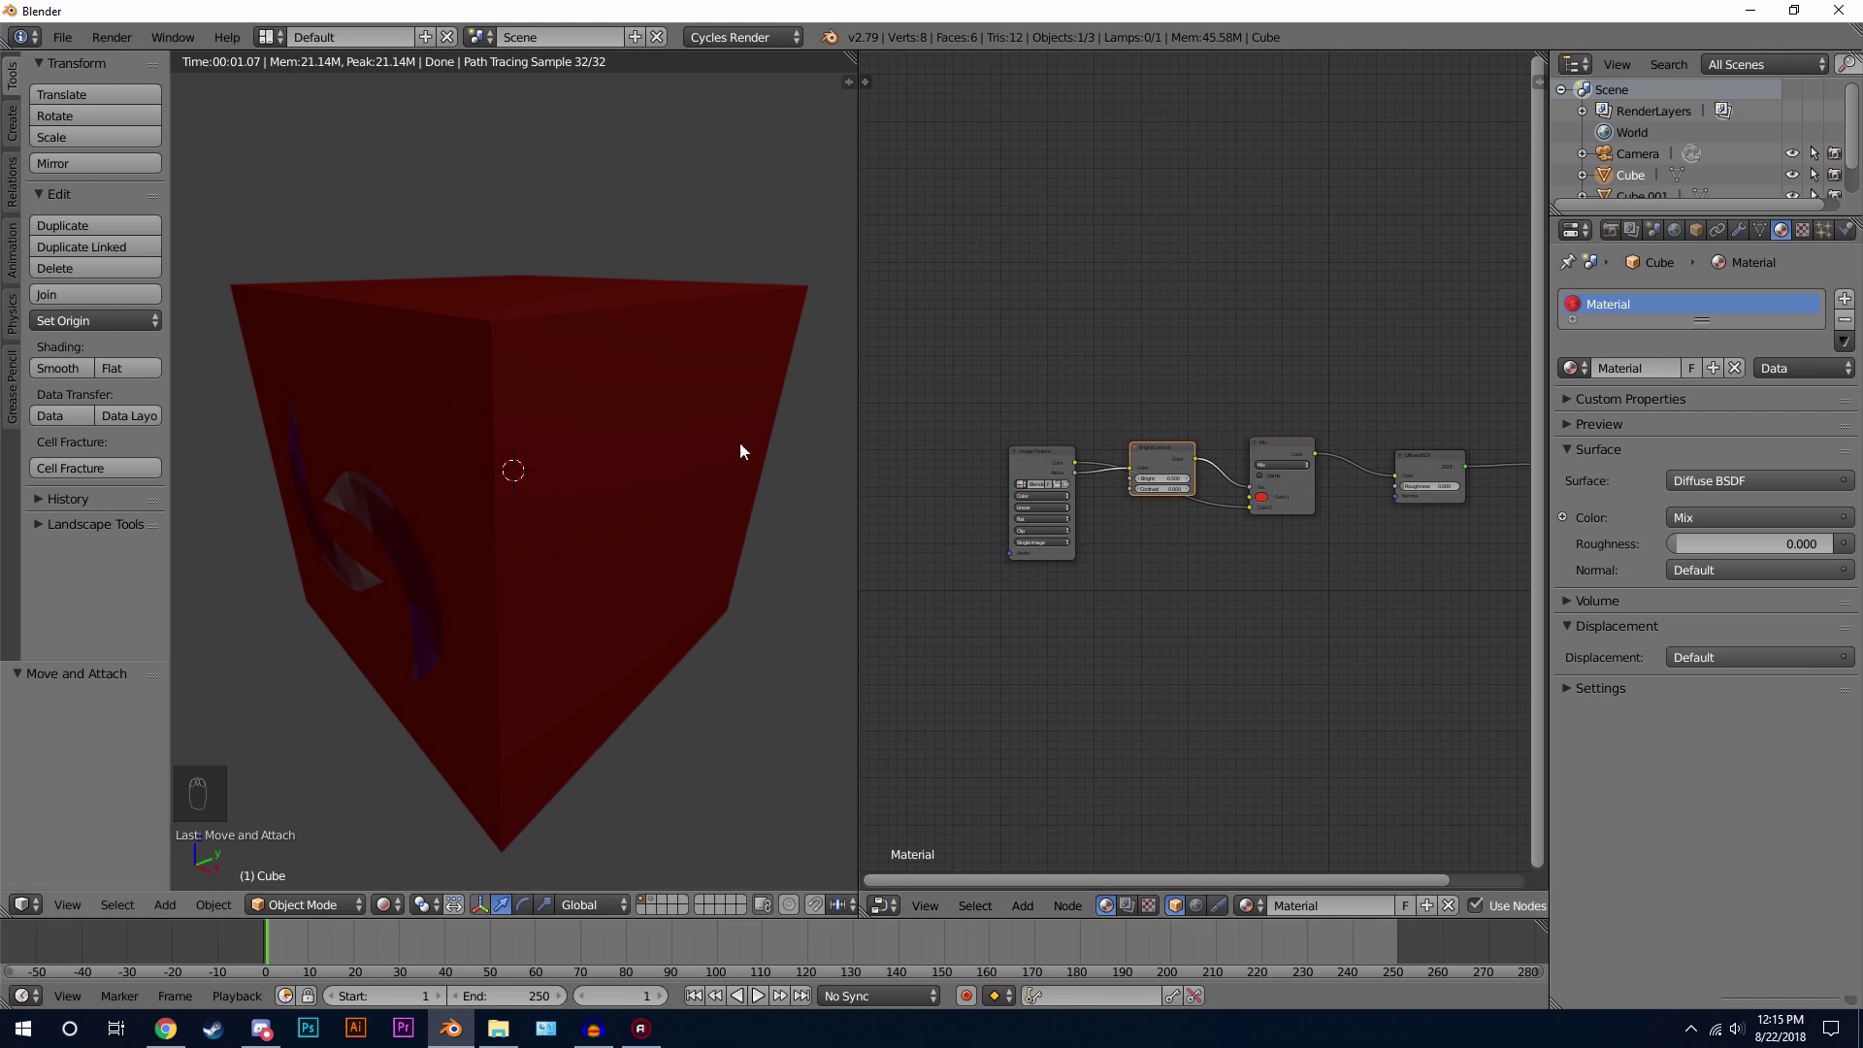
# Step: Show layer 2 and give Cube.001 a new material with an Image Texture driving Diffuse colour
pyautogui.press('2')
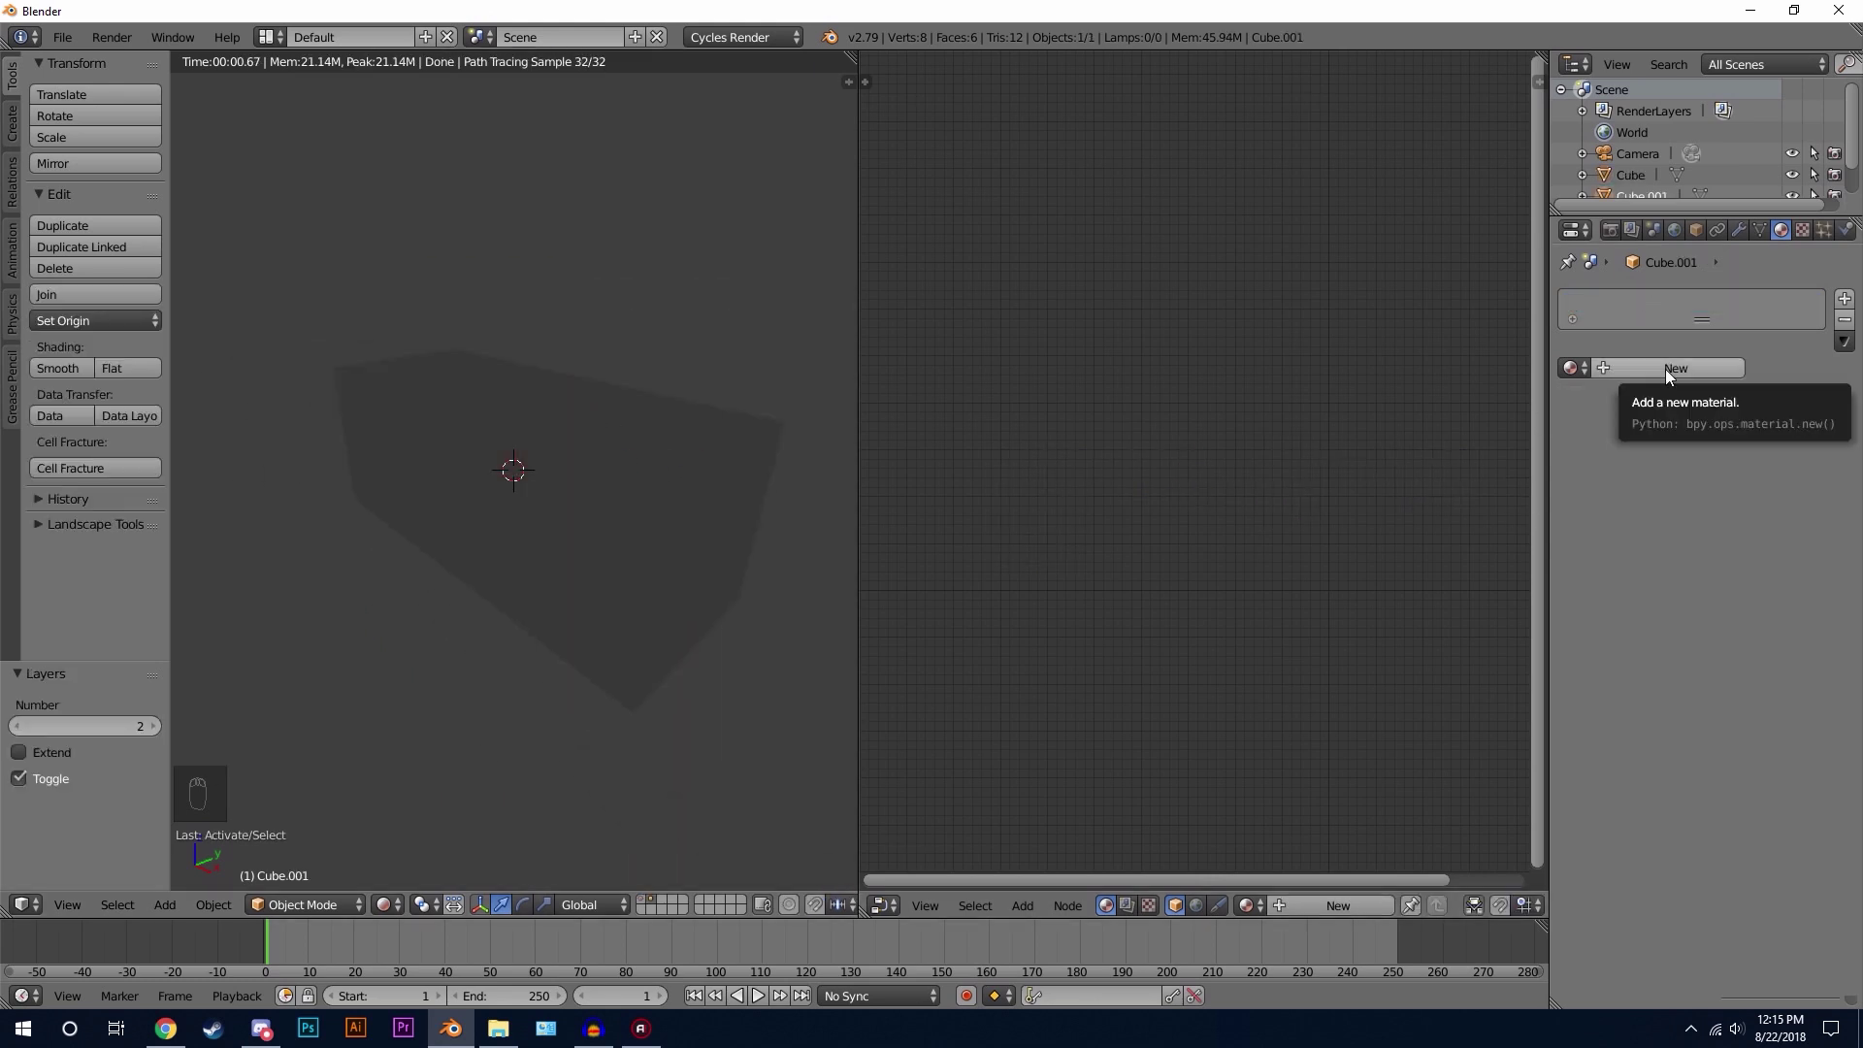
pyautogui.click(1665, 368)
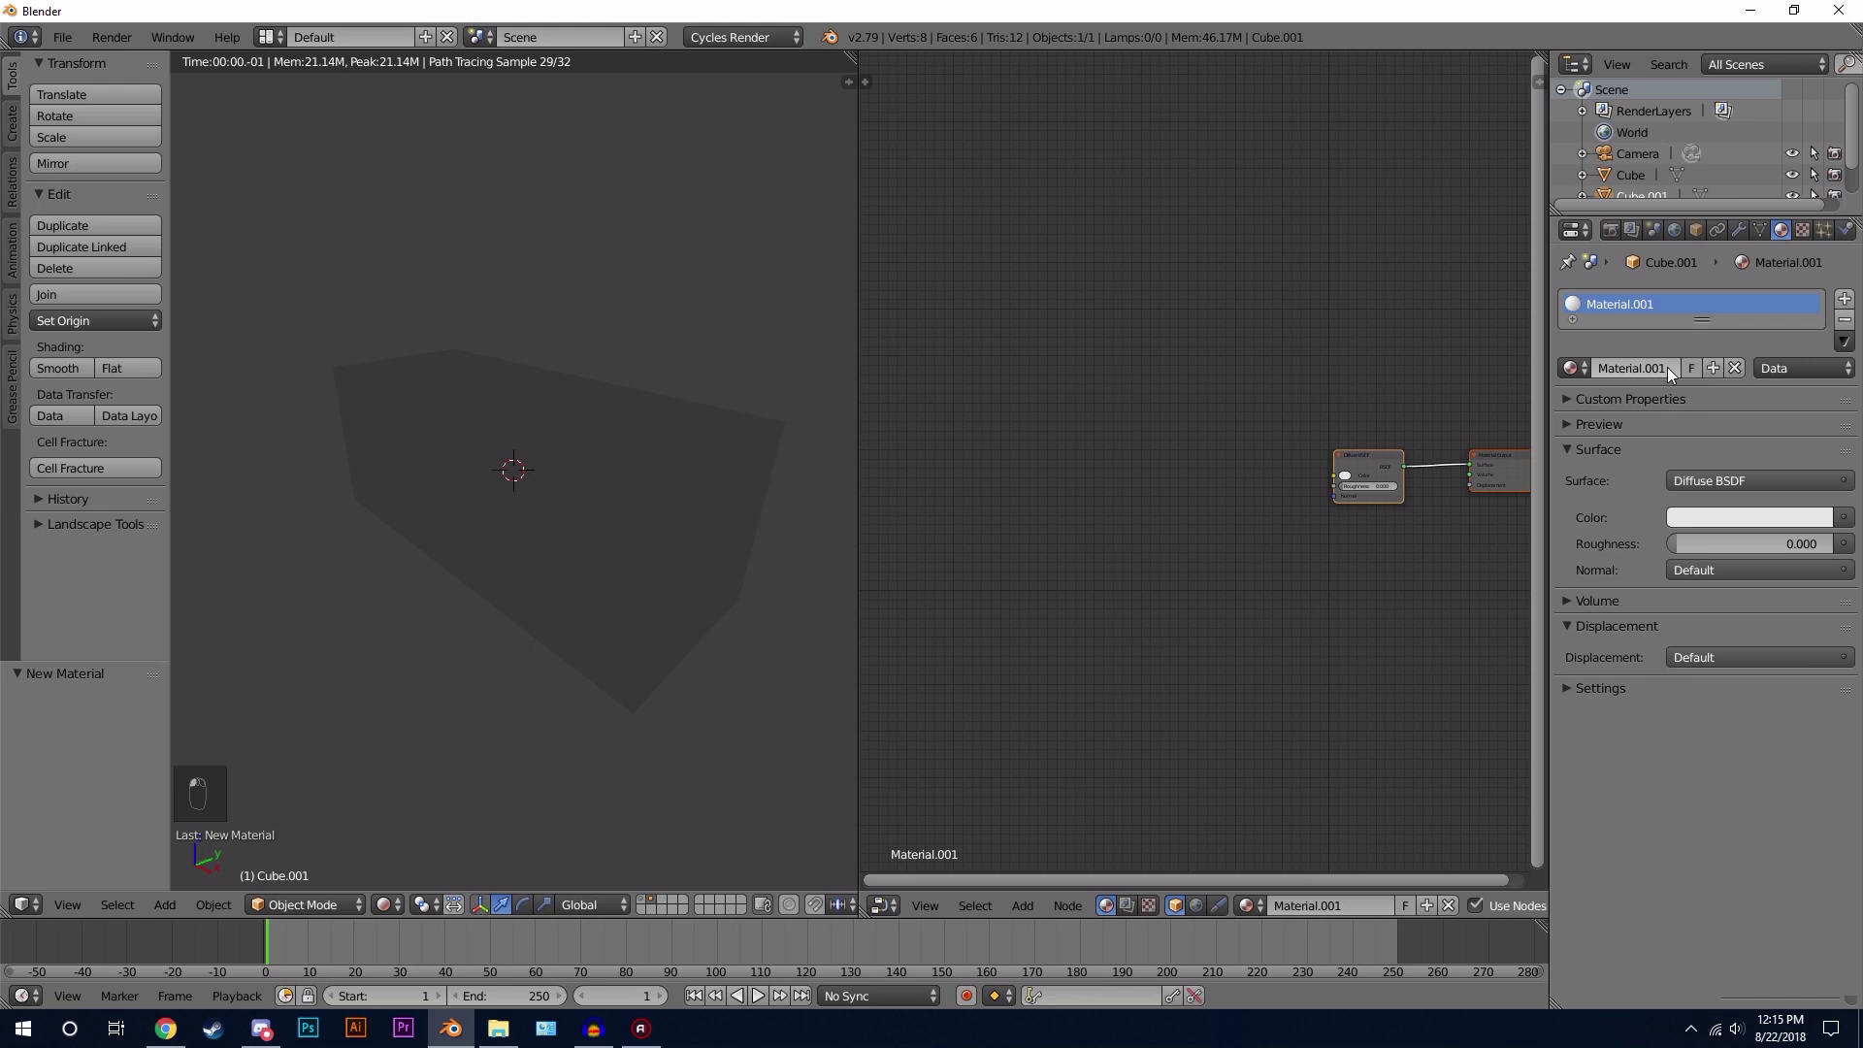
pyautogui.moveTo(1271, 510); pyautogui.dragTo(1180, 404, button='middle')
pyautogui.scroll(2, 1180, 404)
pyautogui.hotkey('shift', 'a')
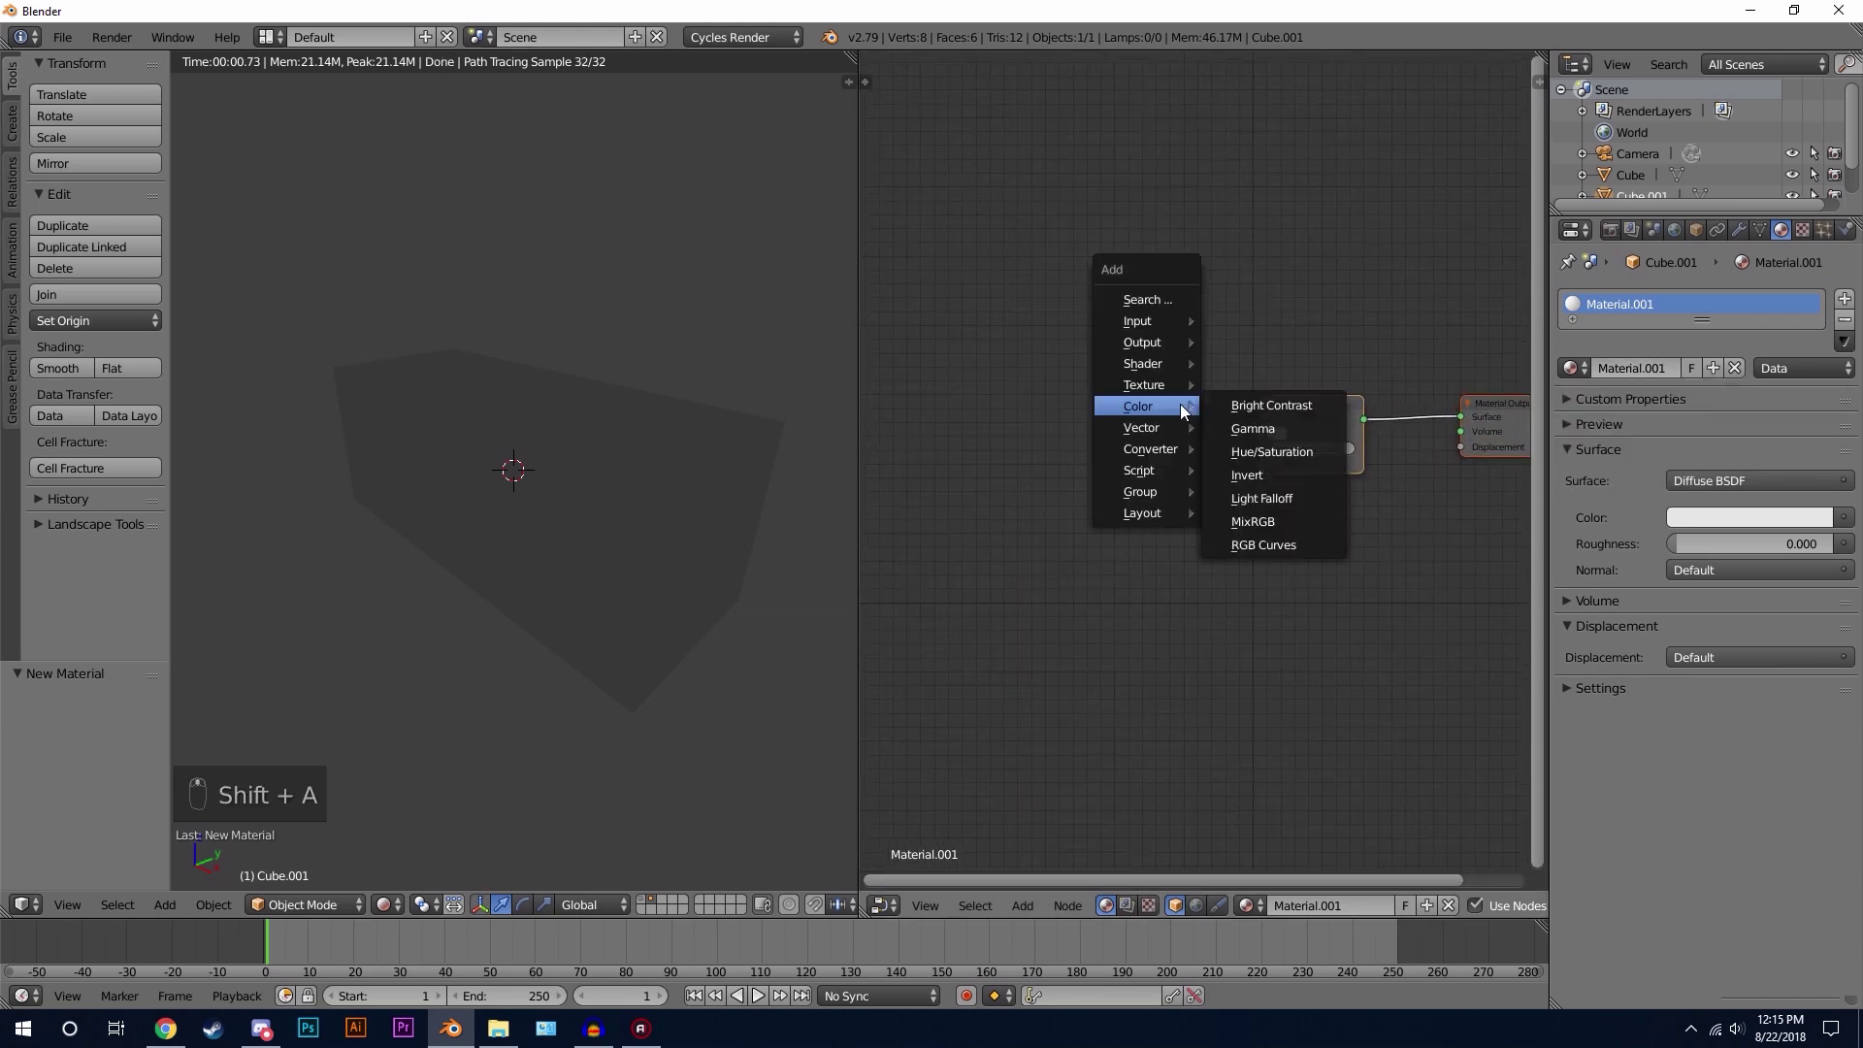
pyautogui.moveTo(1149, 385)
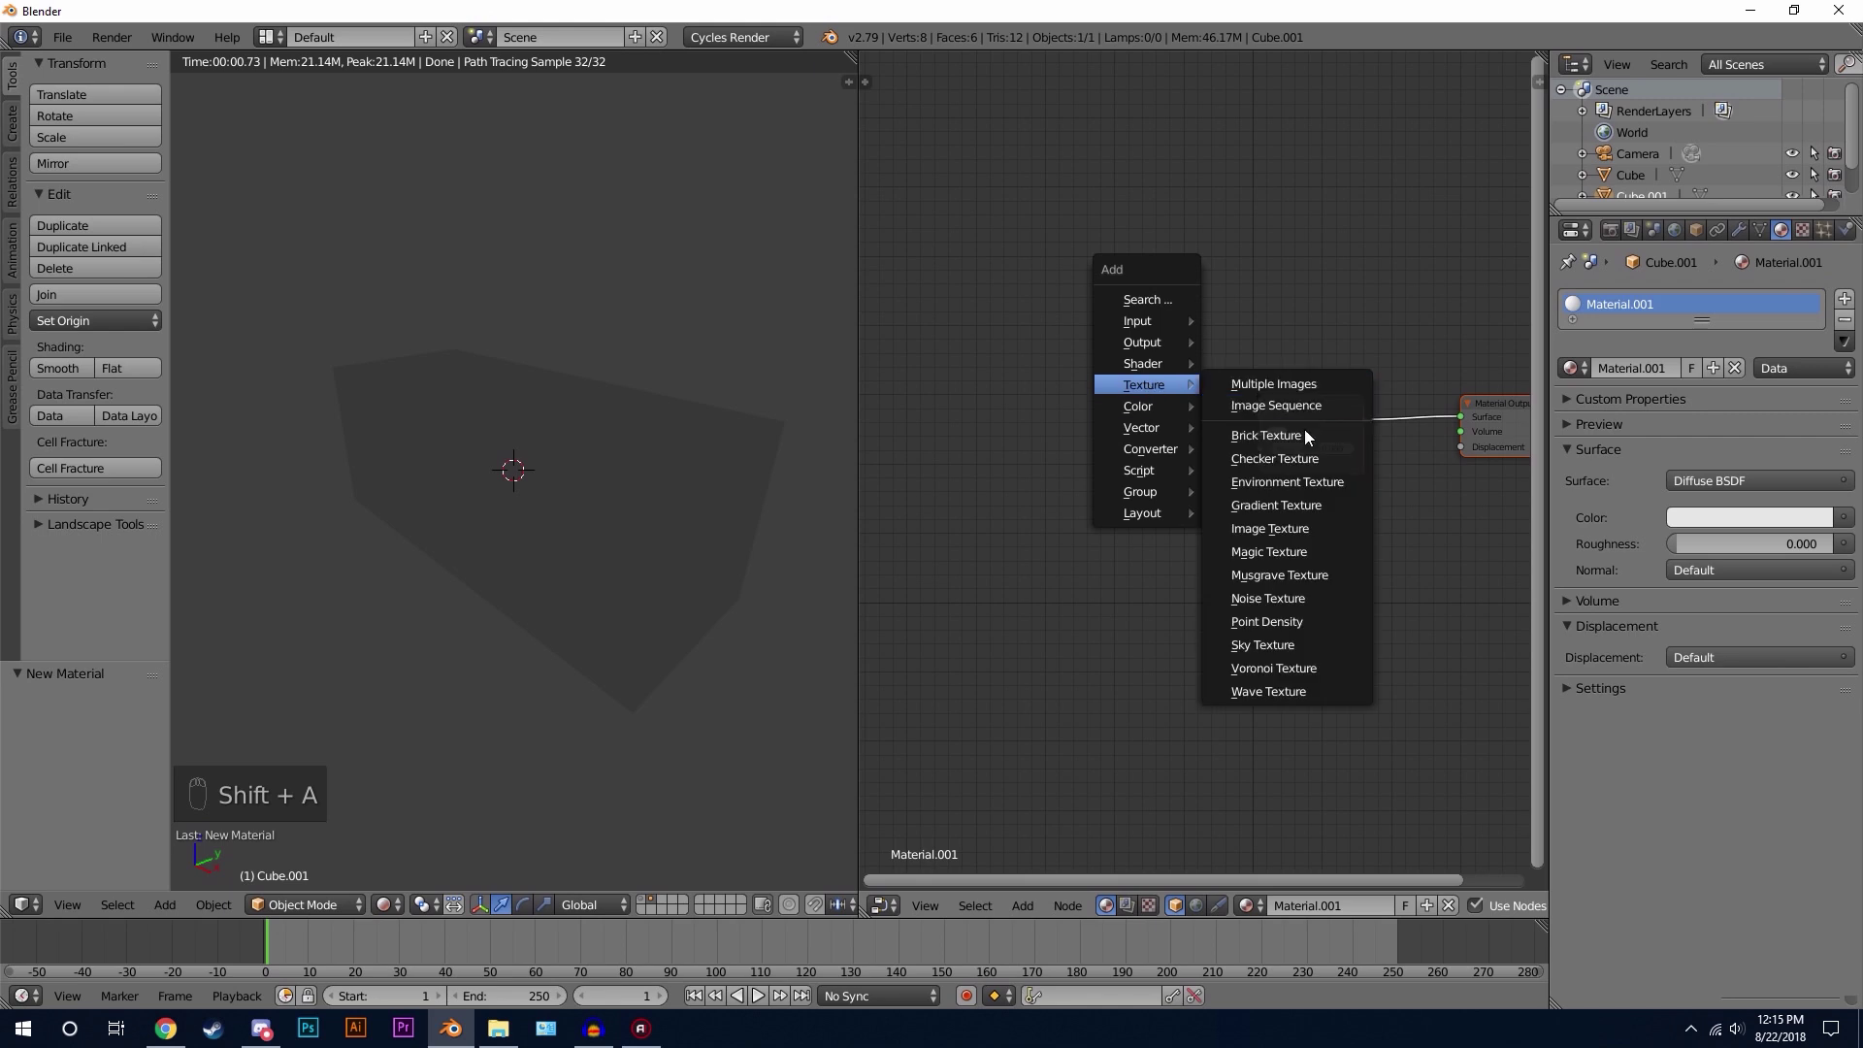
pyautogui.click(1272, 528)
pyautogui.click(1013, 372)
pyautogui.moveTo(1111, 399); pyautogui.dragTo(1157, 268)
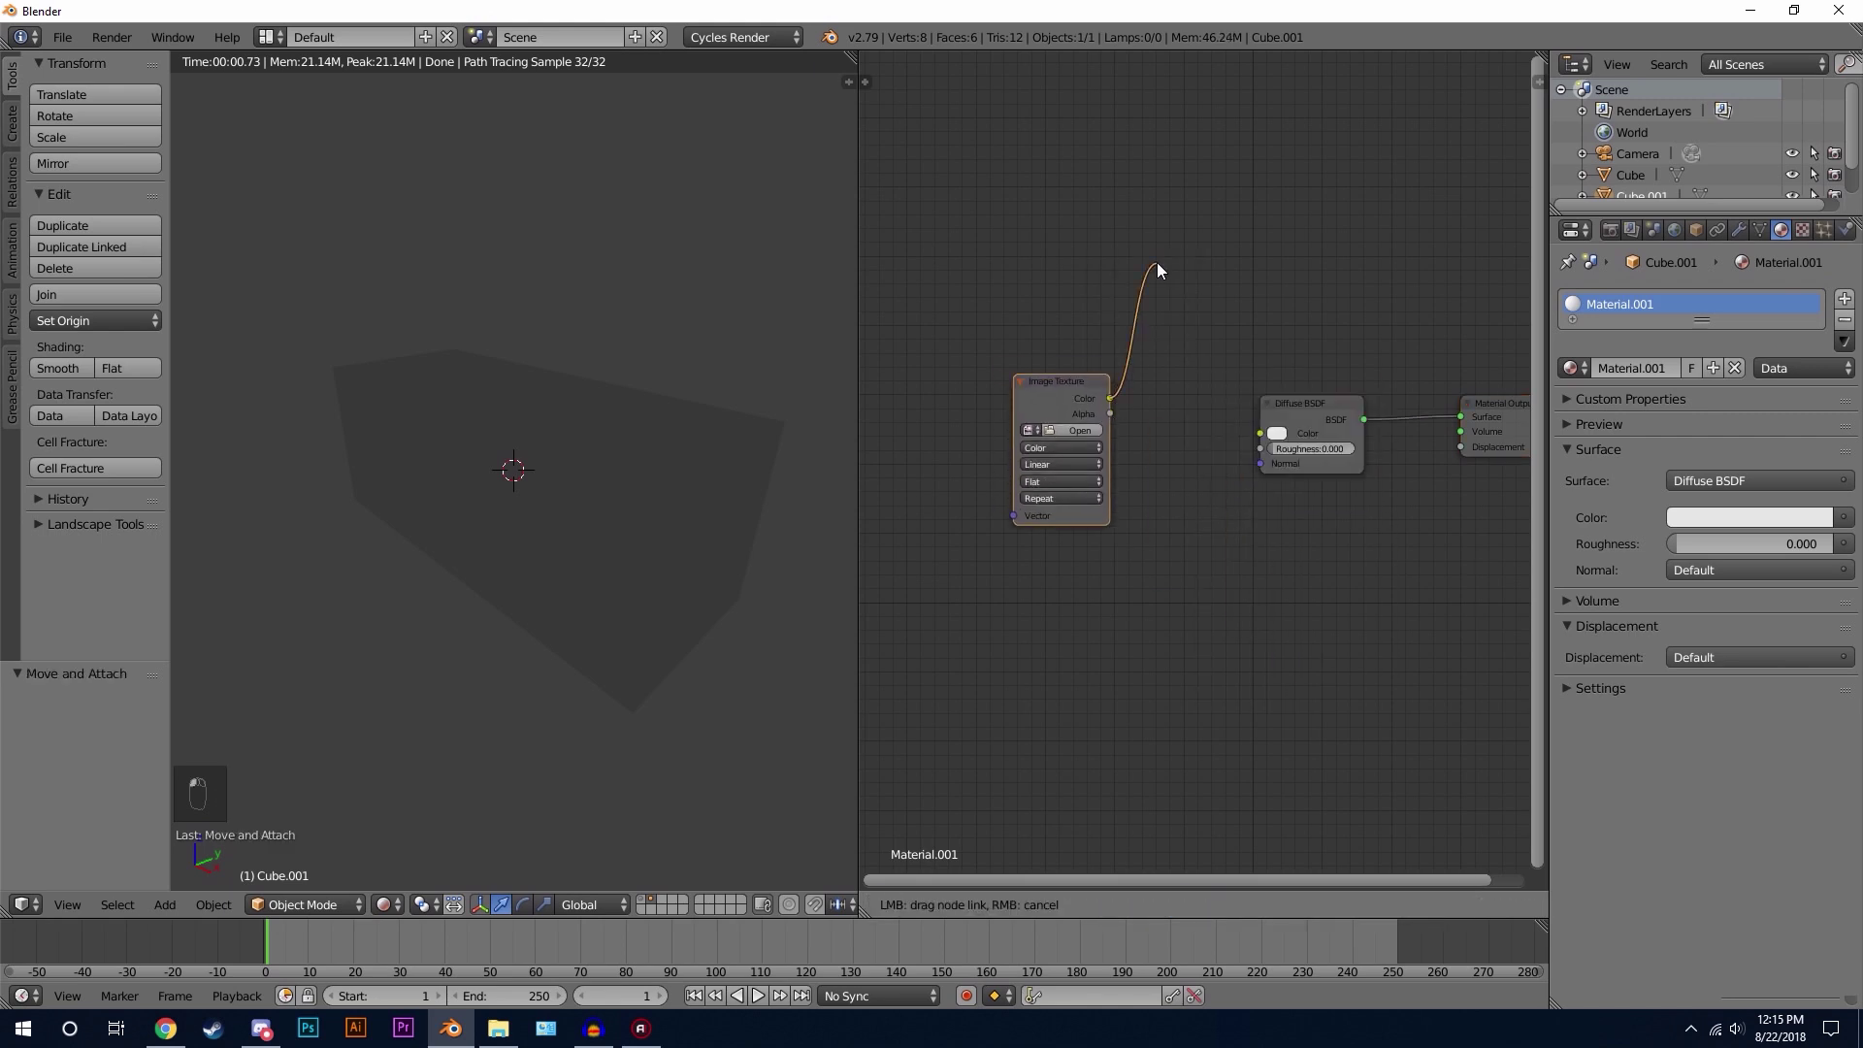
pyautogui.moveTo(1224, 443); pyautogui.dragTo(1260, 434)
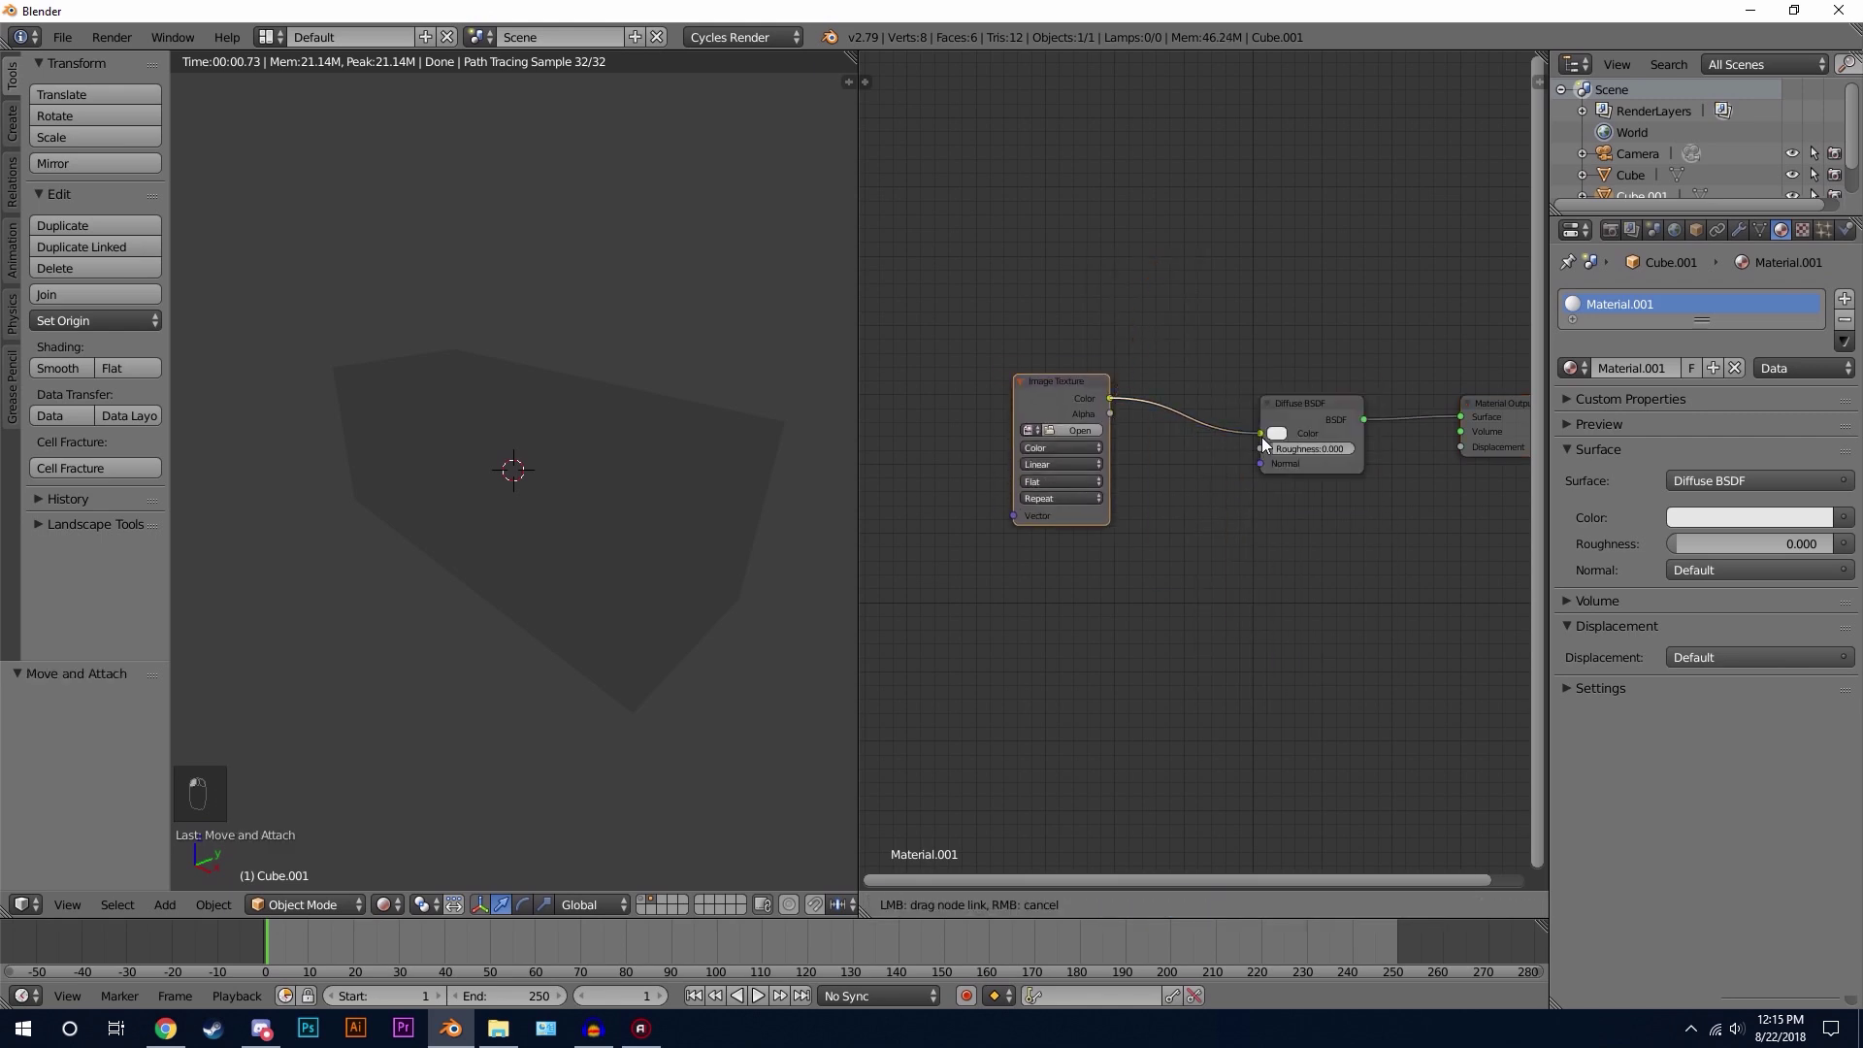
# Step: Load BrickLargeBlocks0026_1_S.jpg from the Desktop Logos folder into the Image Texture node
pyautogui.click(1077, 430)
pyautogui.click(66, 295)
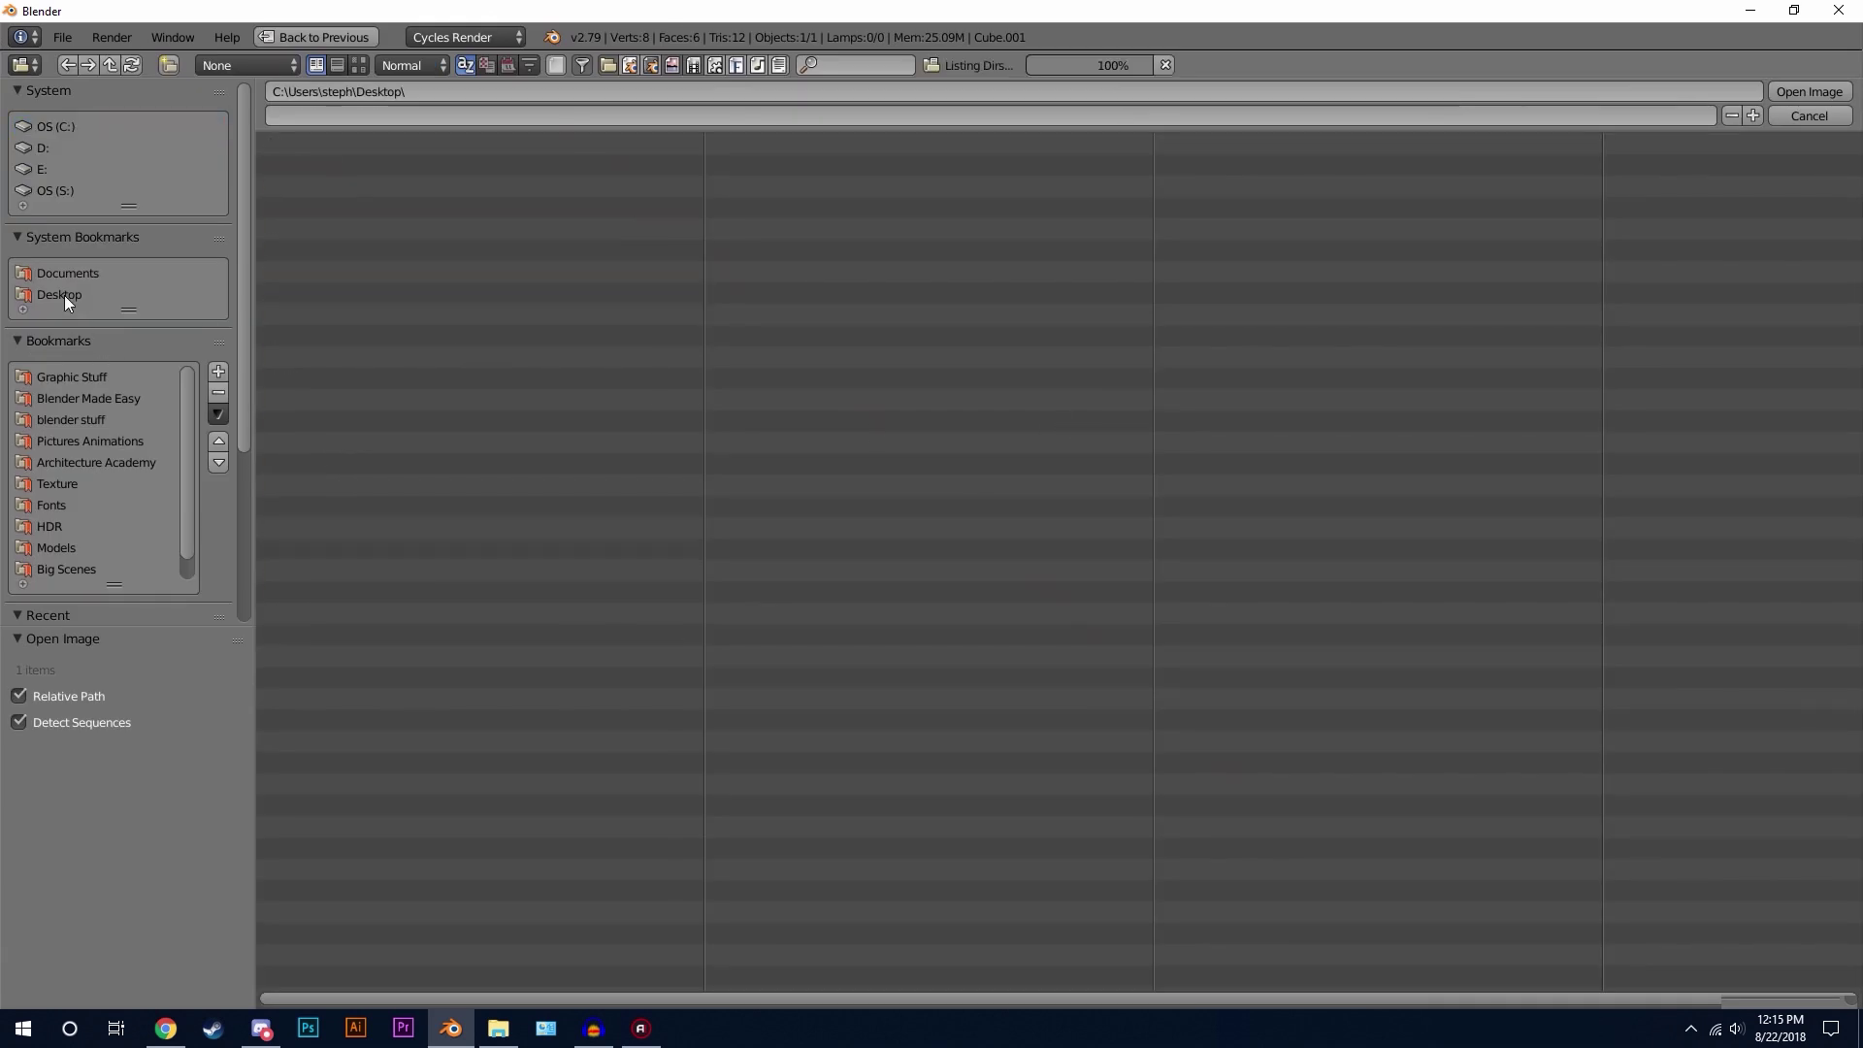
pyautogui.click(296, 380)
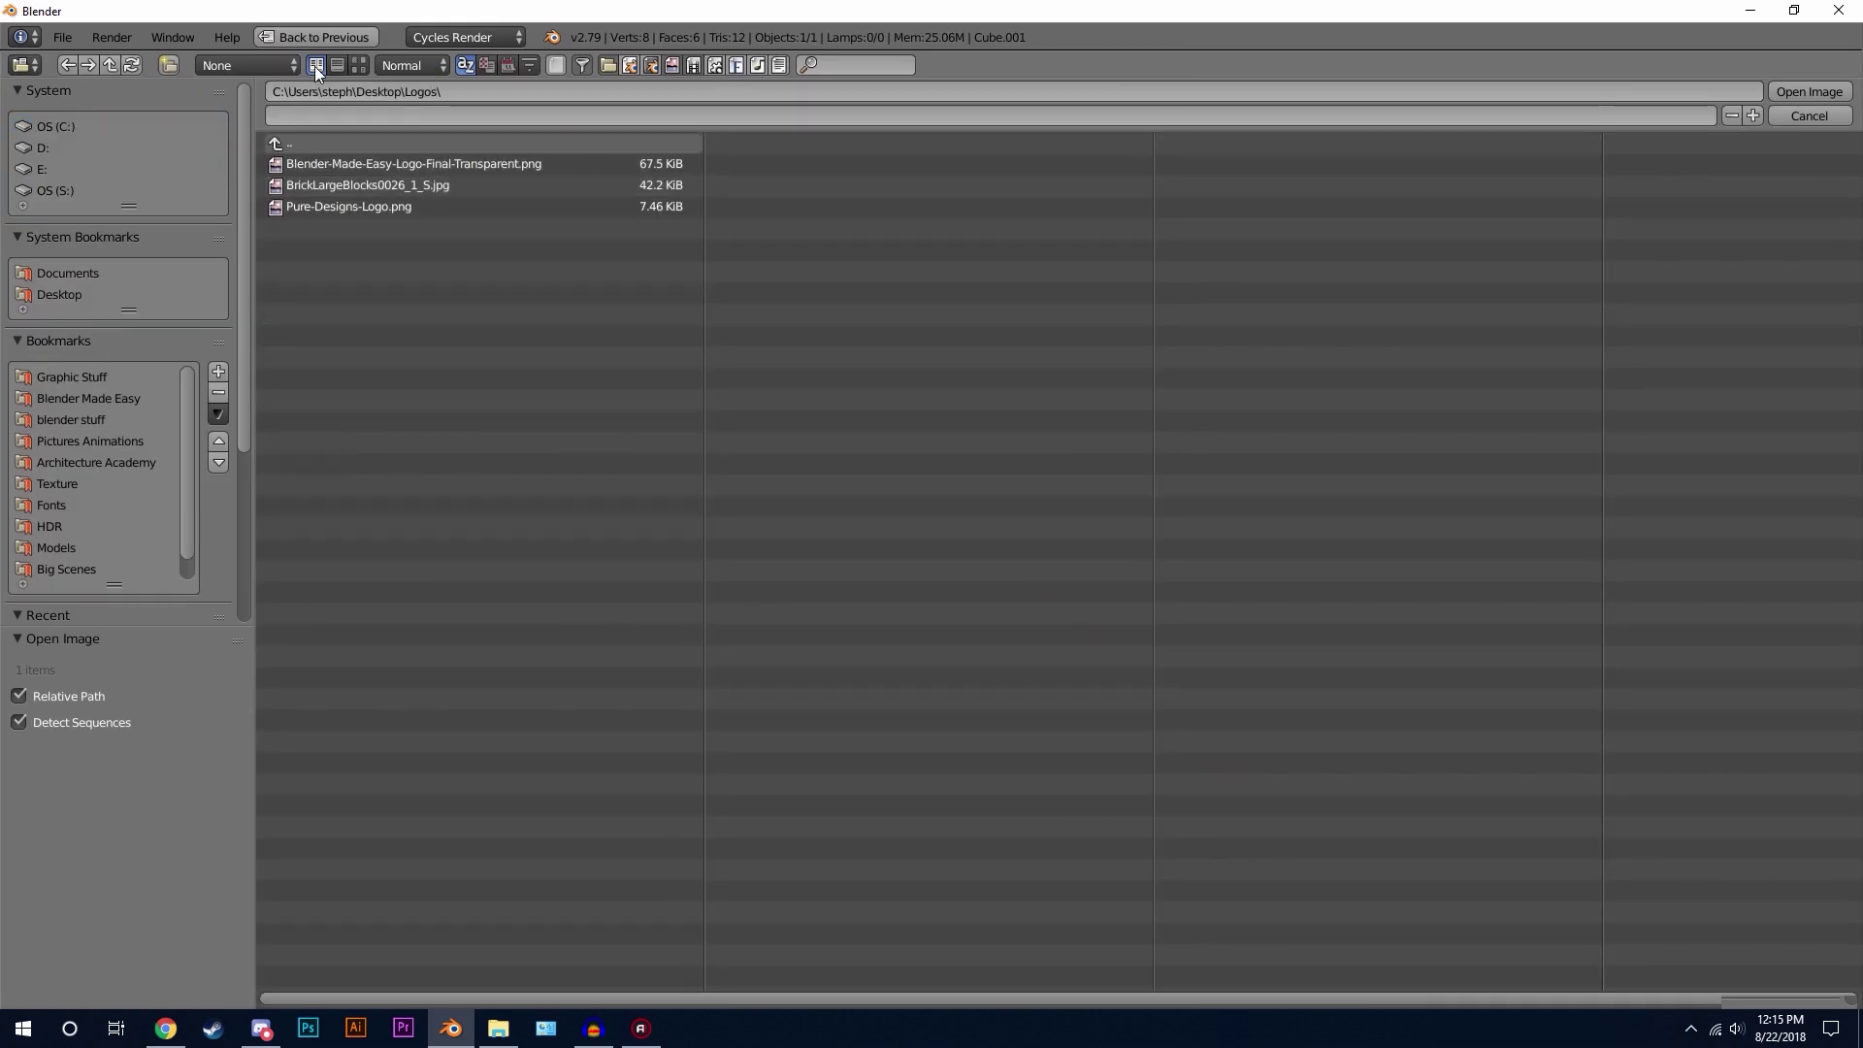
pyautogui.click(358, 65)
pyautogui.click(685, 206)
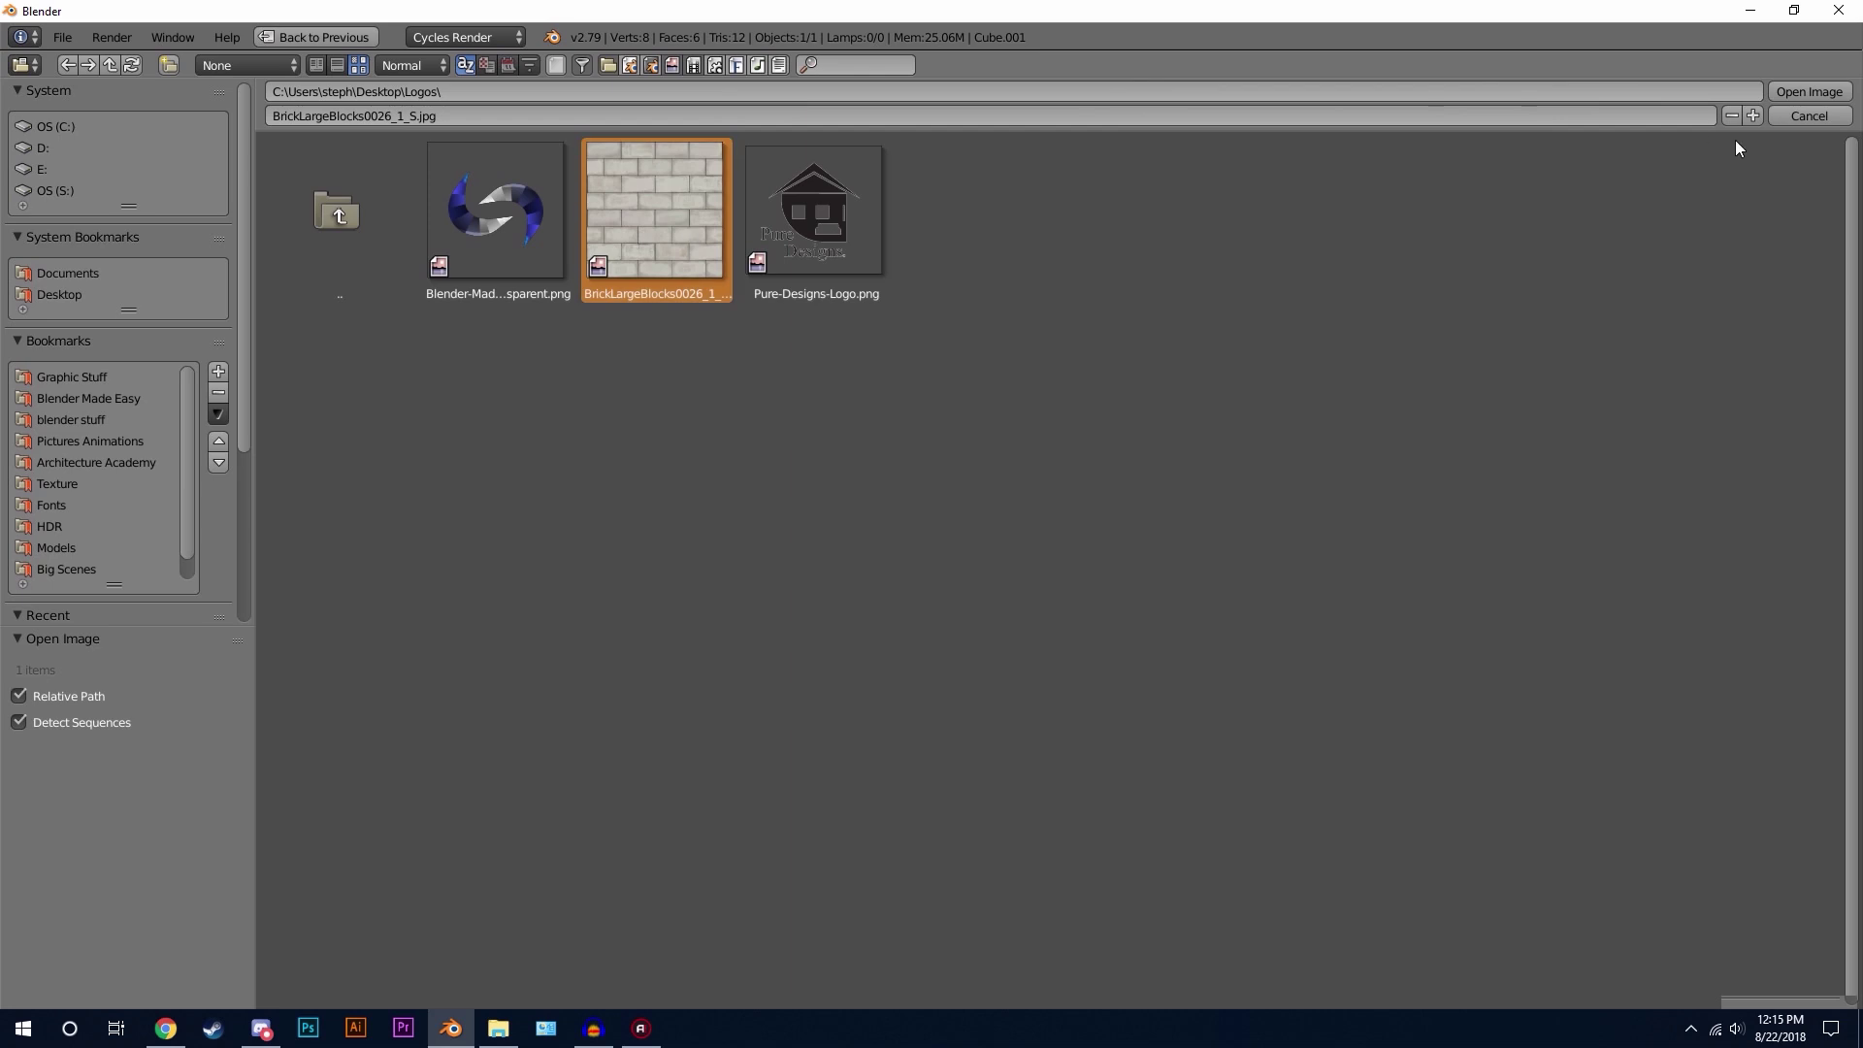
pyautogui.click(1799, 91)
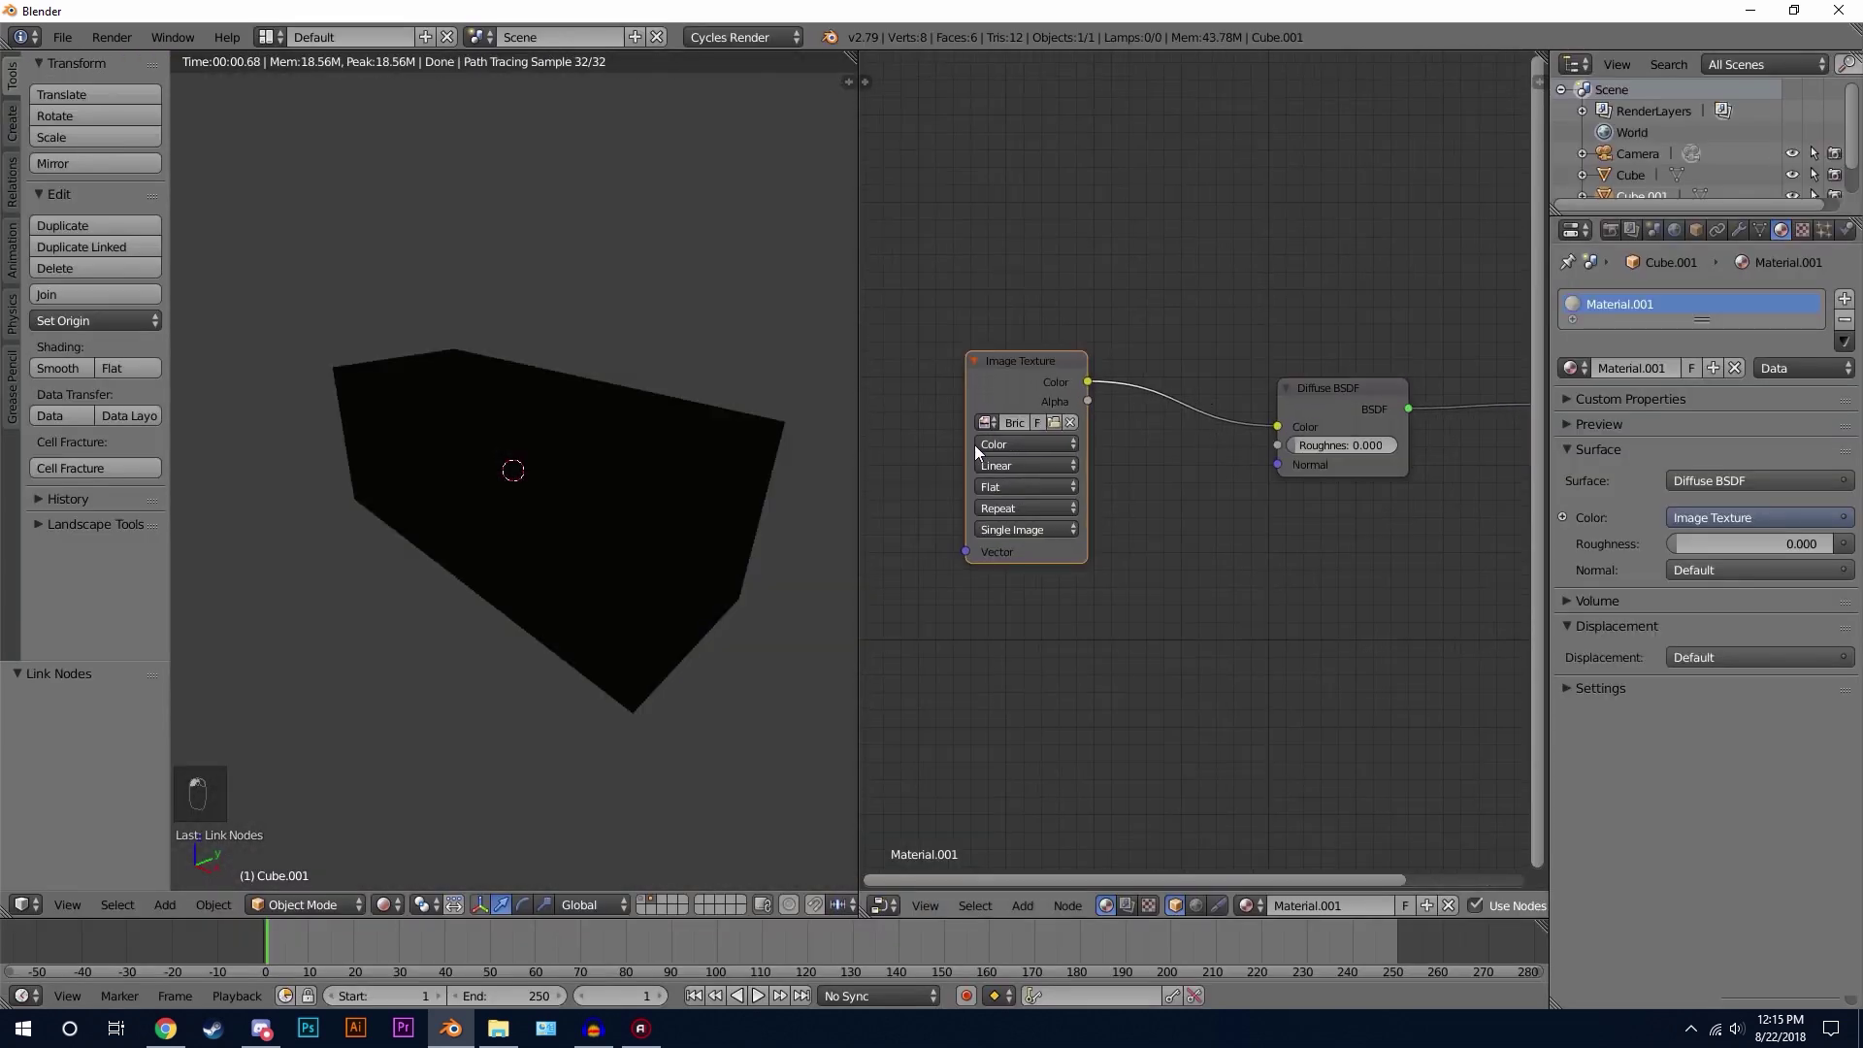
pyautogui.click(1050, 377)
pyautogui.press('g')
pyautogui.click(947, 371)
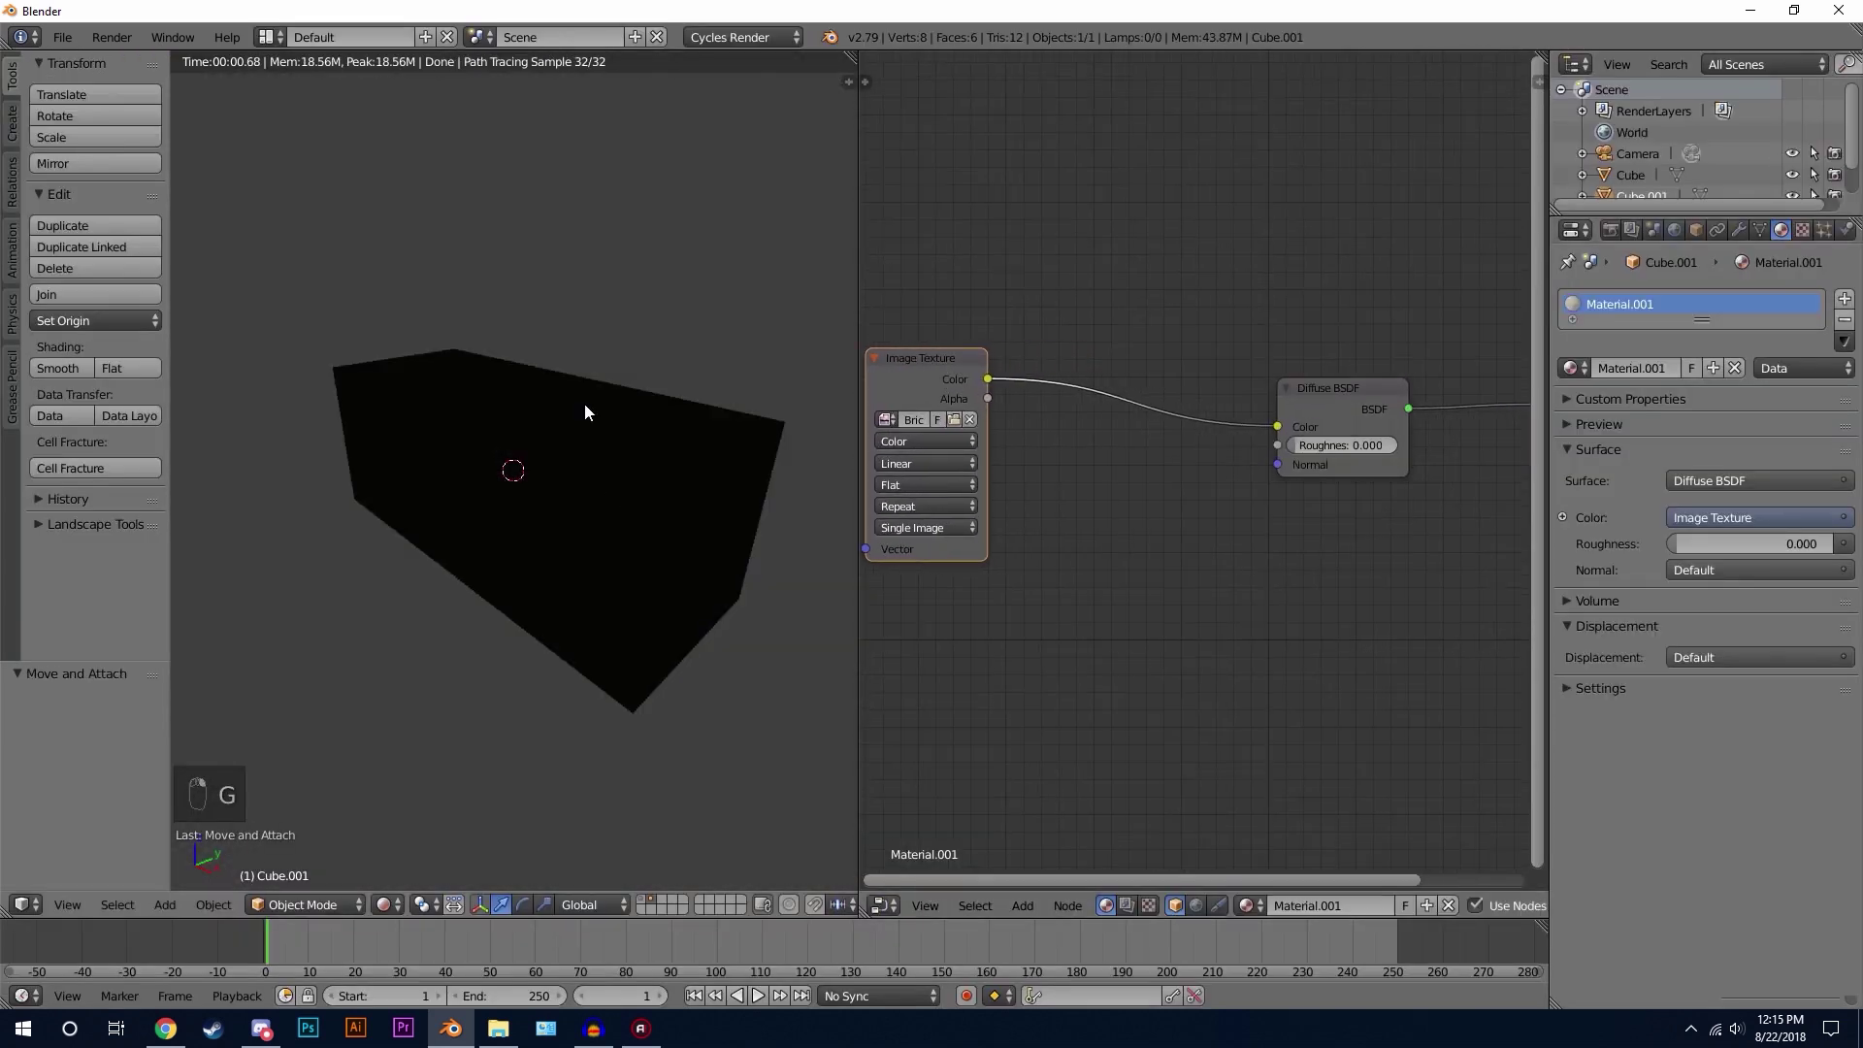
pyautogui.press('Tab')
# Step: Select all of Cube.001's faces, apply Cube Projection UVs, and preview in Rendered shading
pyautogui.press('z')
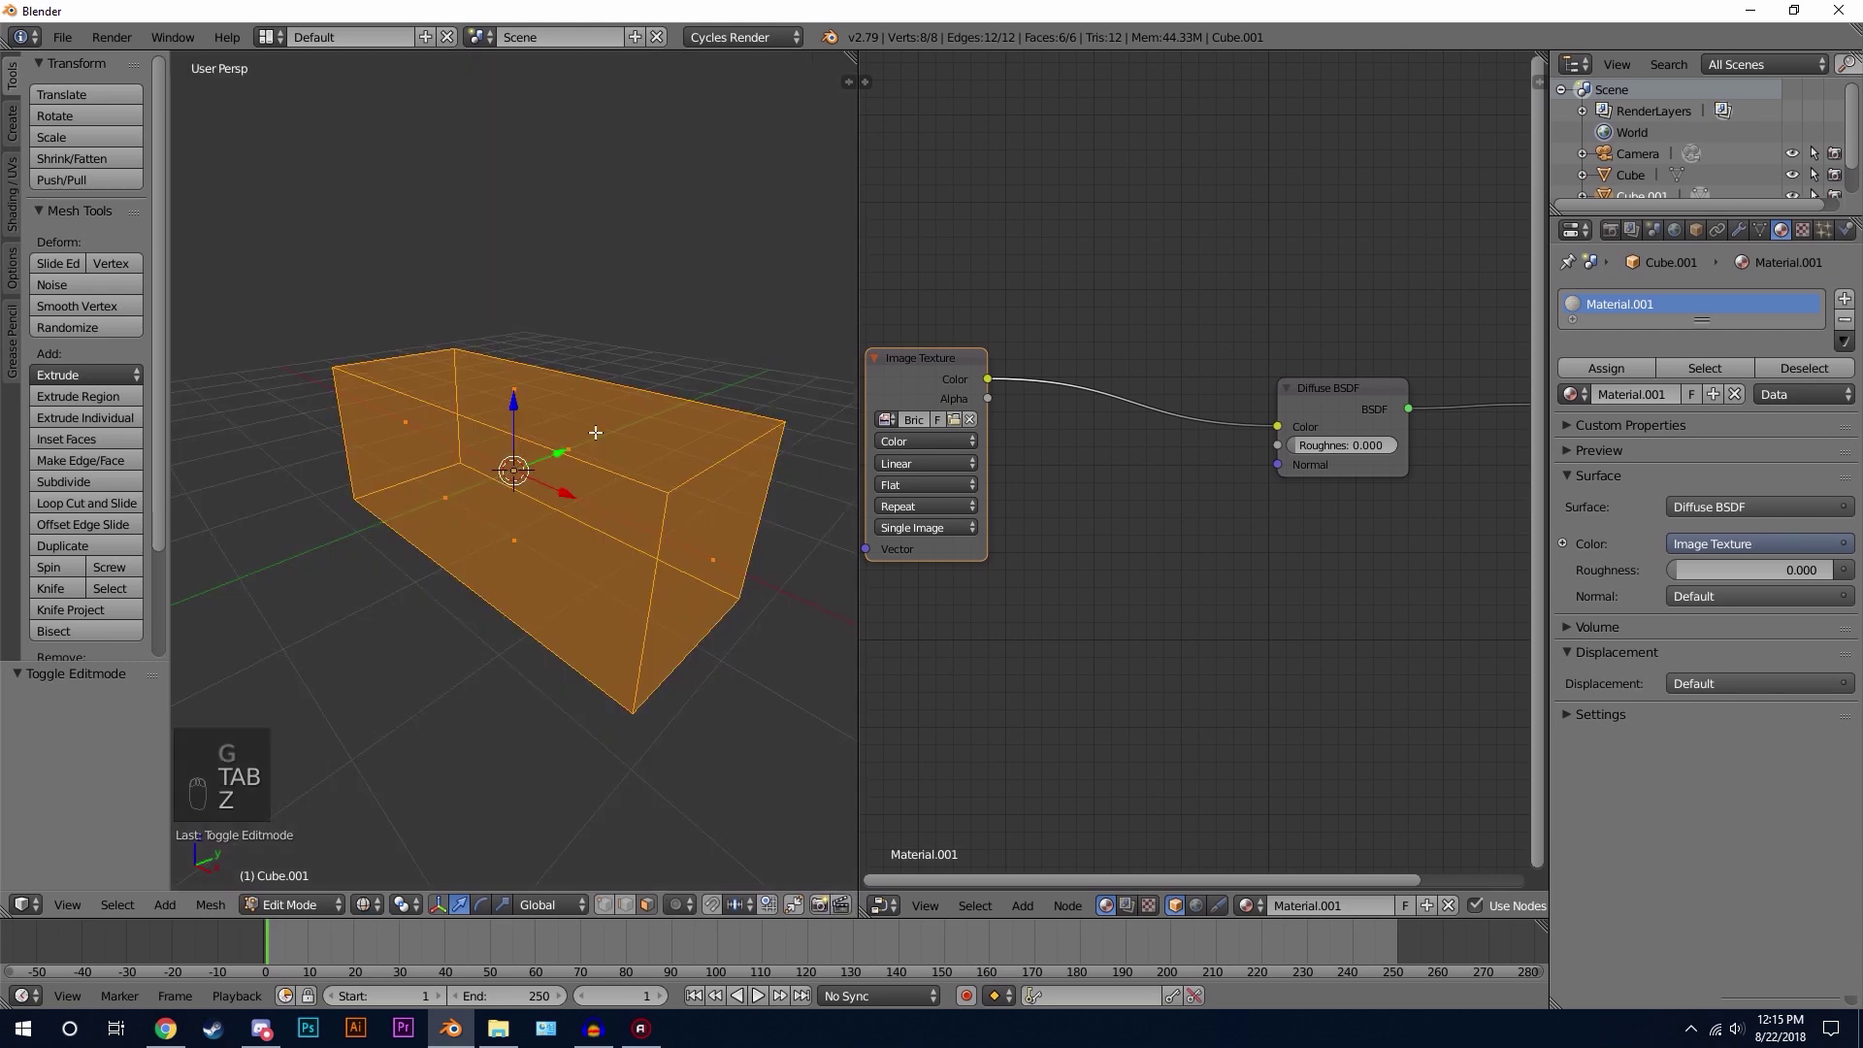
pyautogui.press('a')
pyautogui.press('a')
pyautogui.press('a')
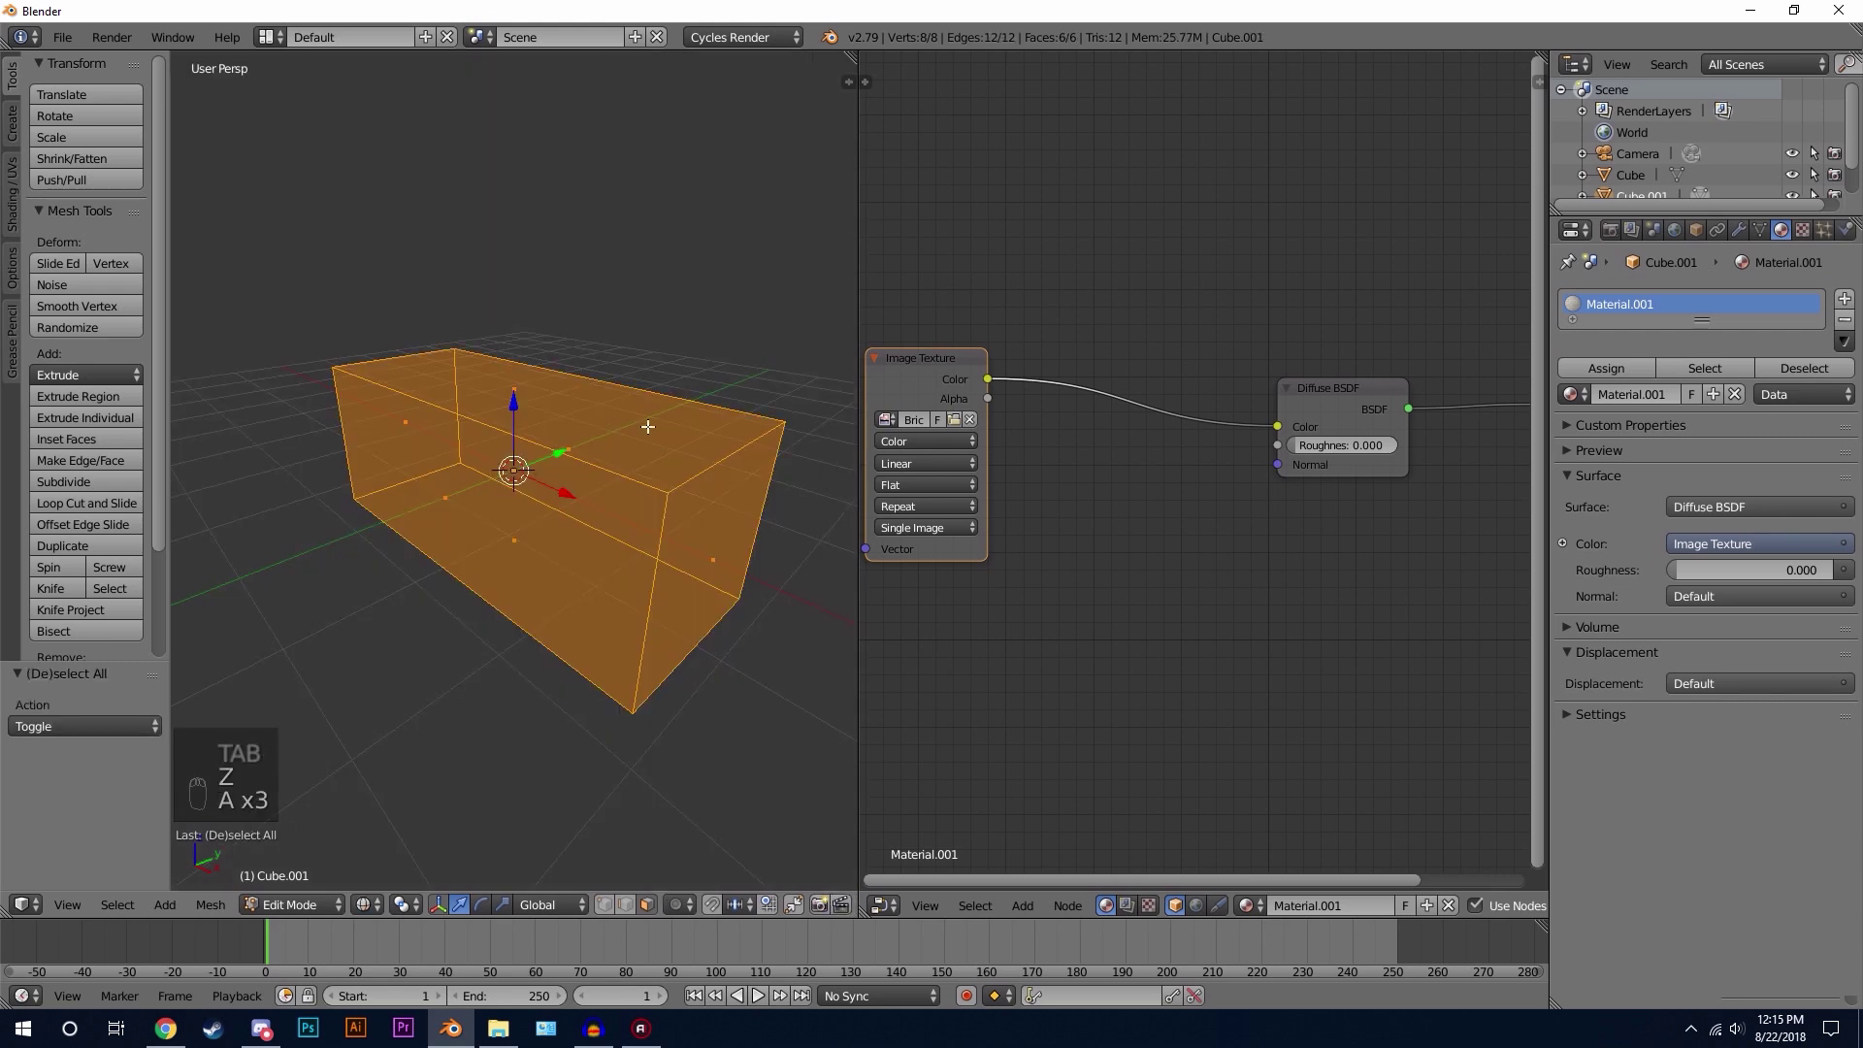
pyautogui.press('u')
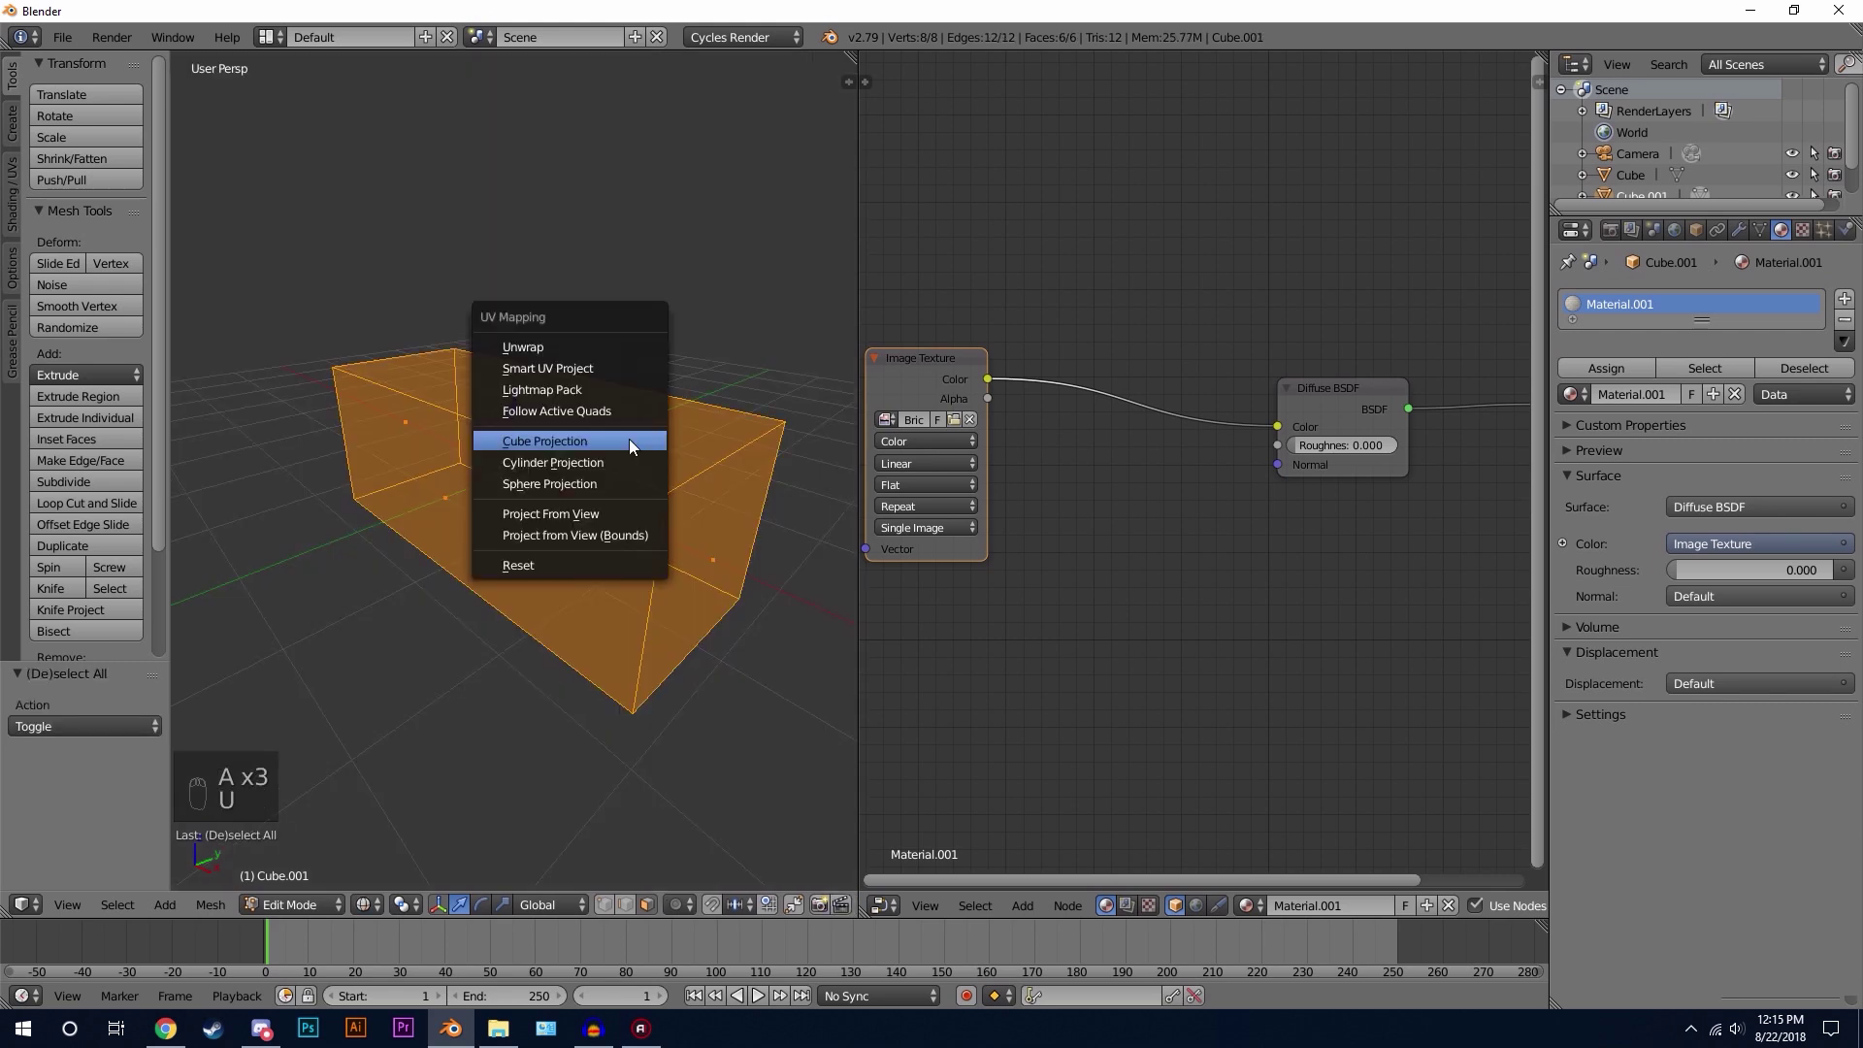
pyautogui.click(525, 439)
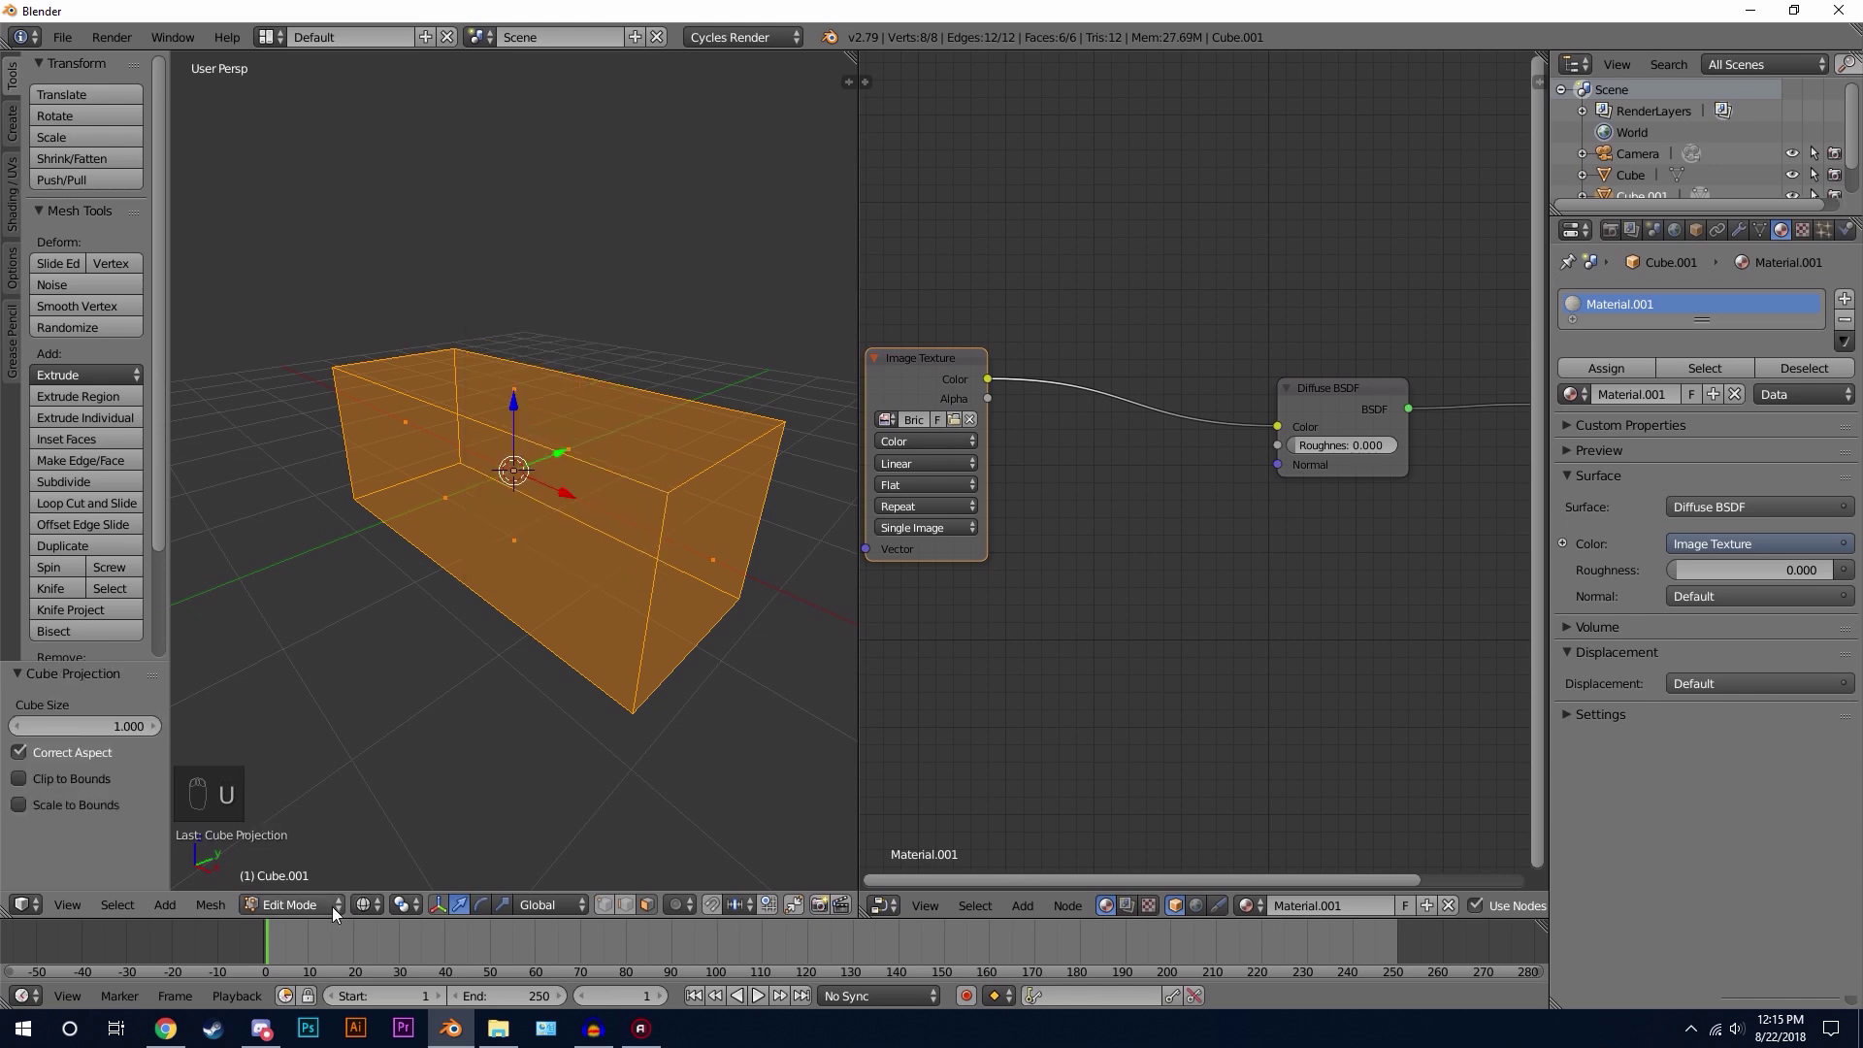
pyautogui.click(373, 907)
pyautogui.click(417, 759)
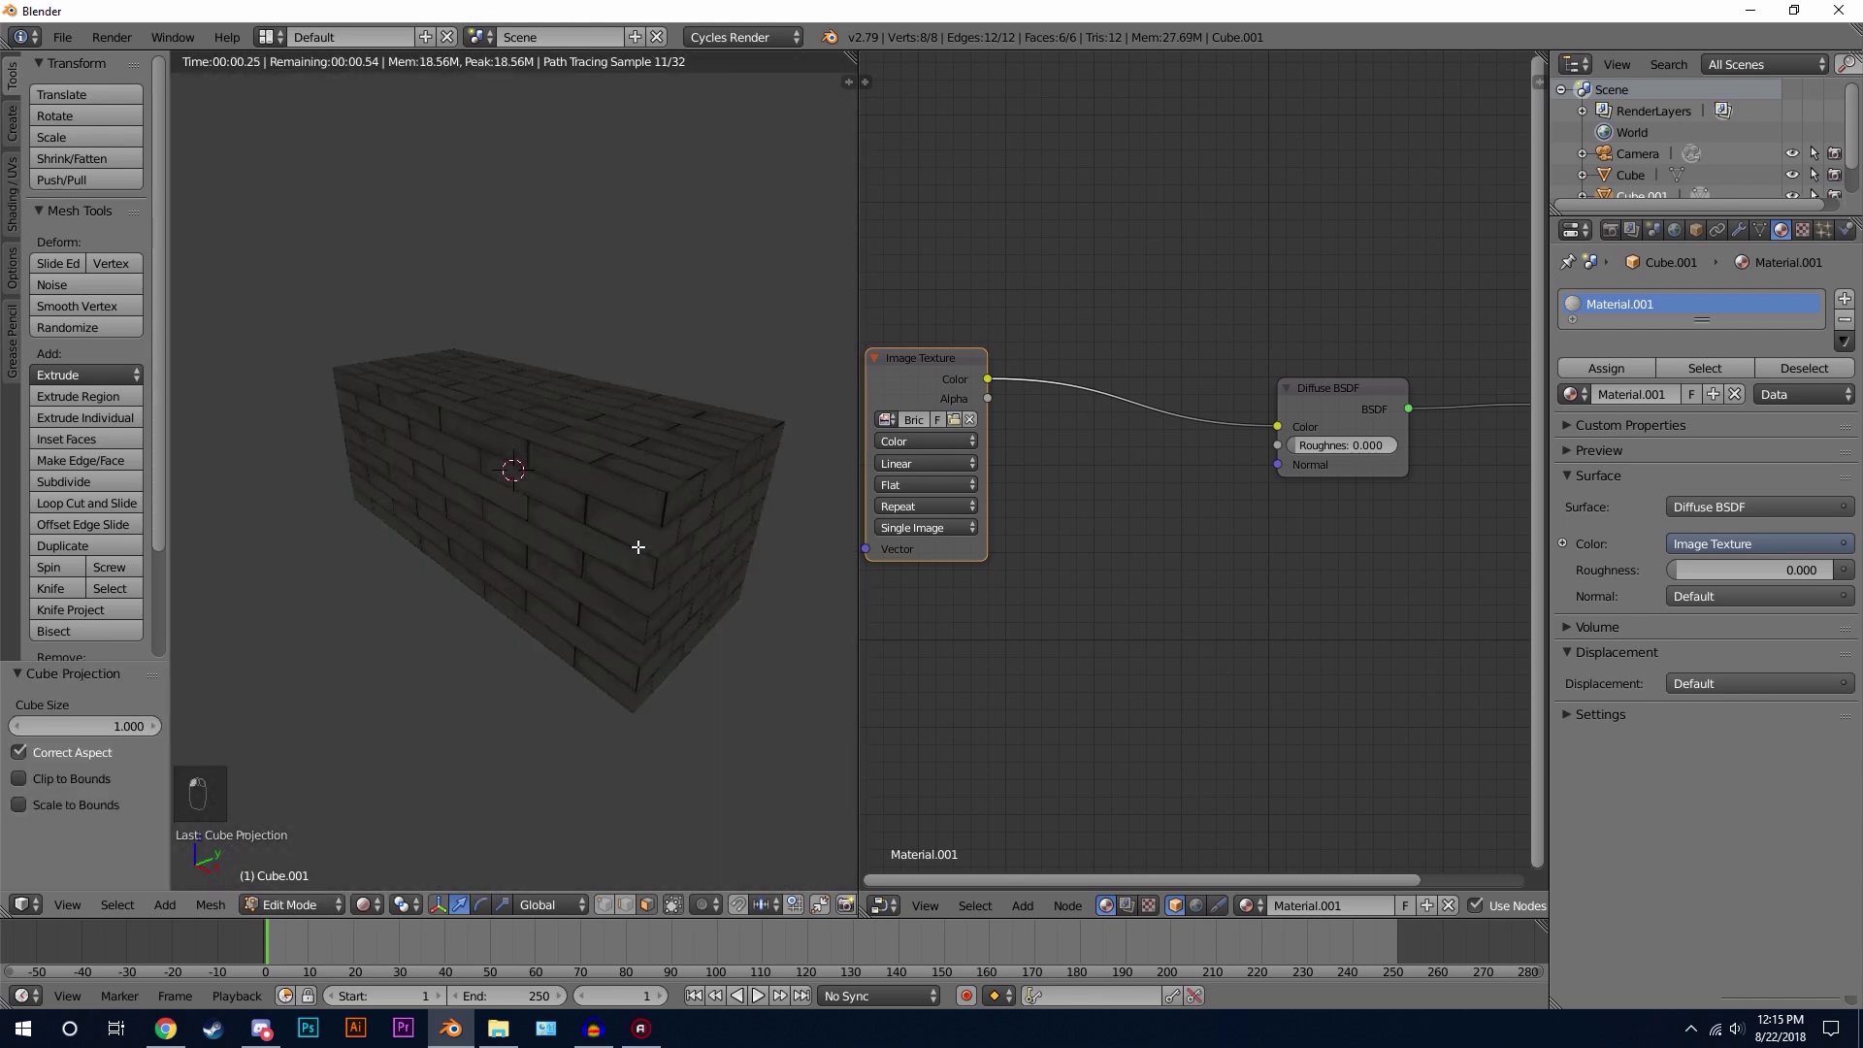
pyautogui.hotkey('shift', 'z')
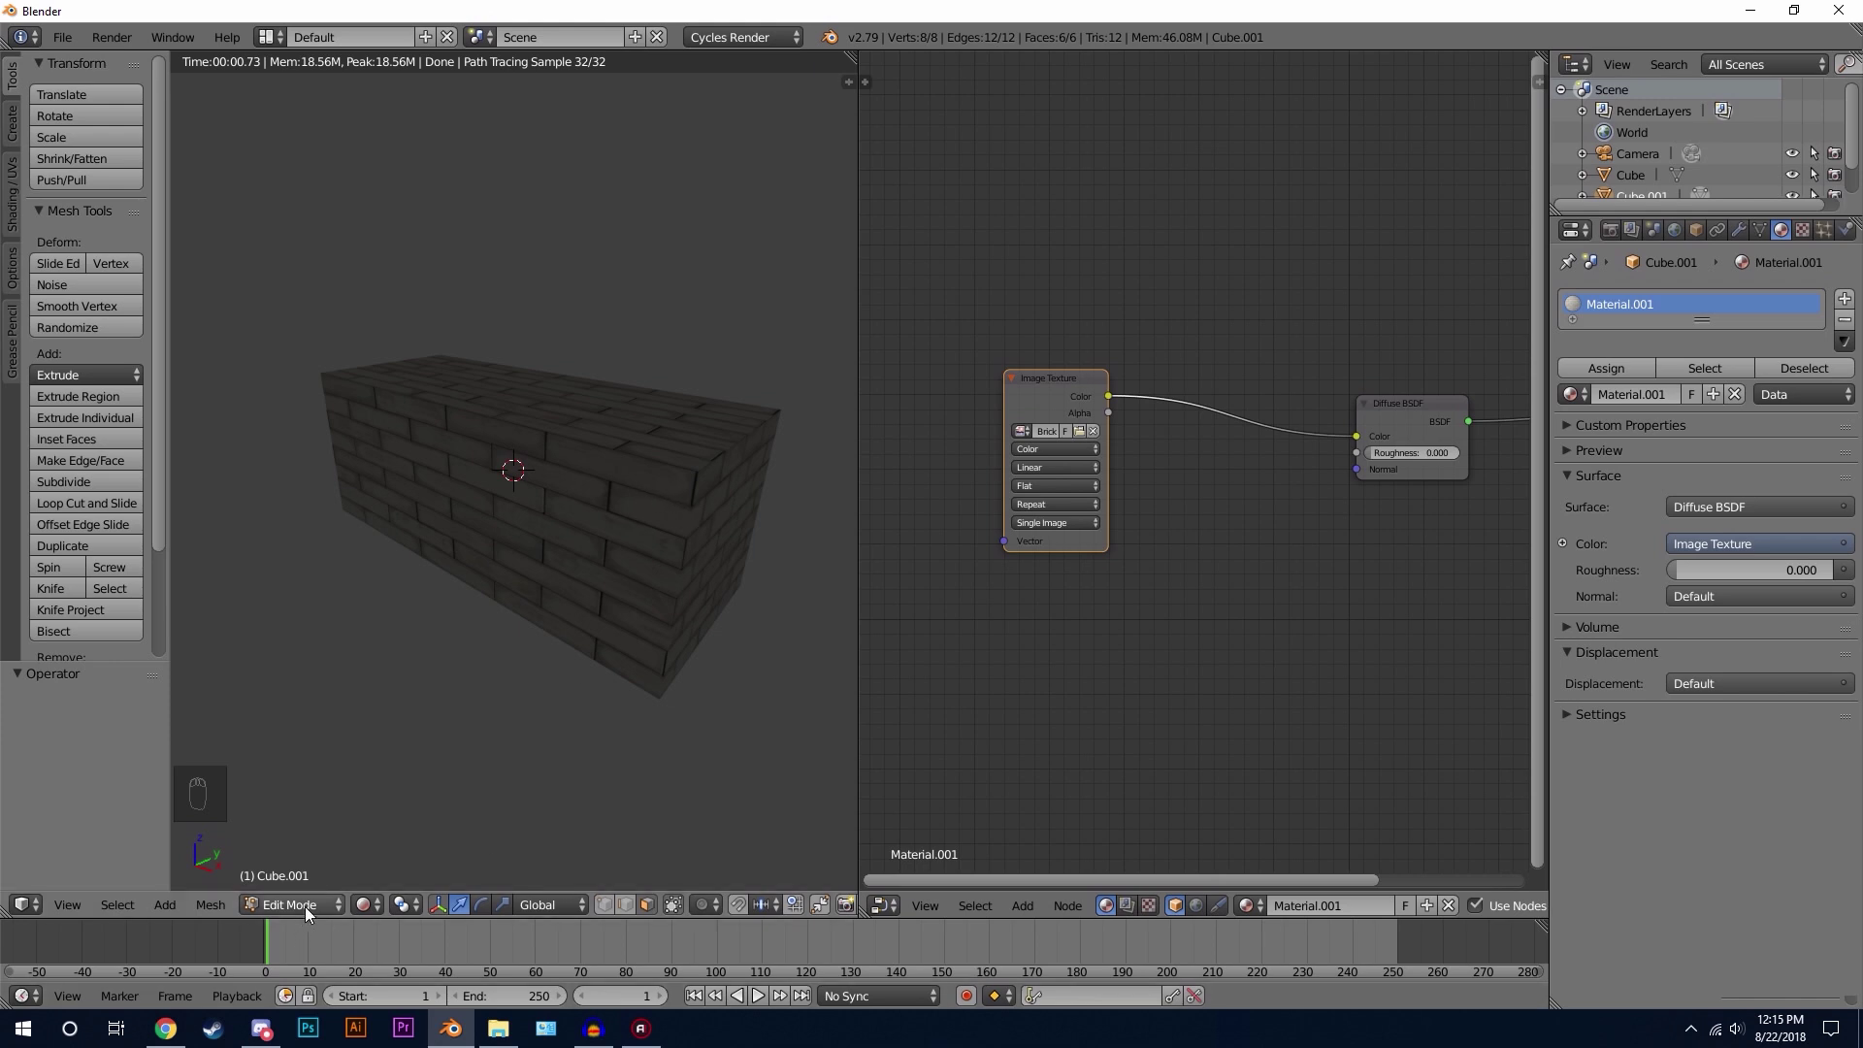
# Step: Return to solid shading and Object Mode, then apply Cube.001's scale
pyautogui.click(364, 905)
pyautogui.click(403, 837)
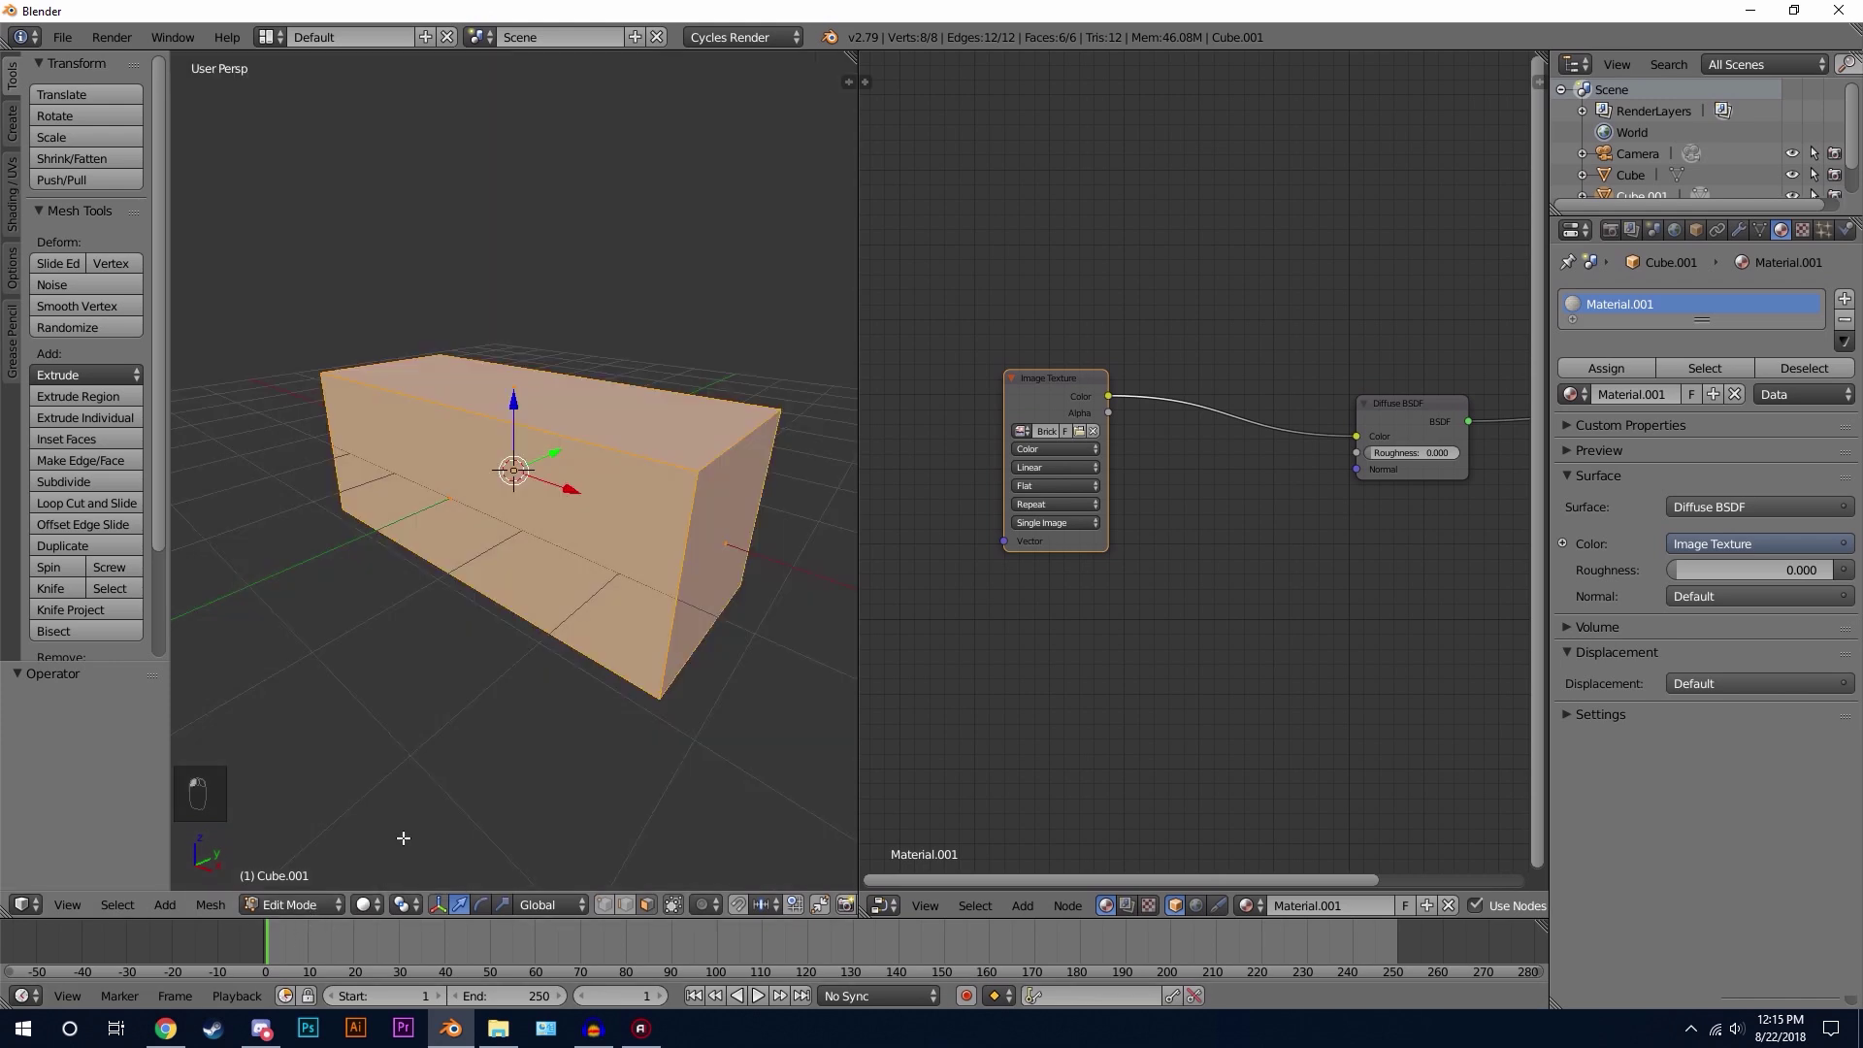
pyautogui.click(301, 905)
pyautogui.click(311, 879)
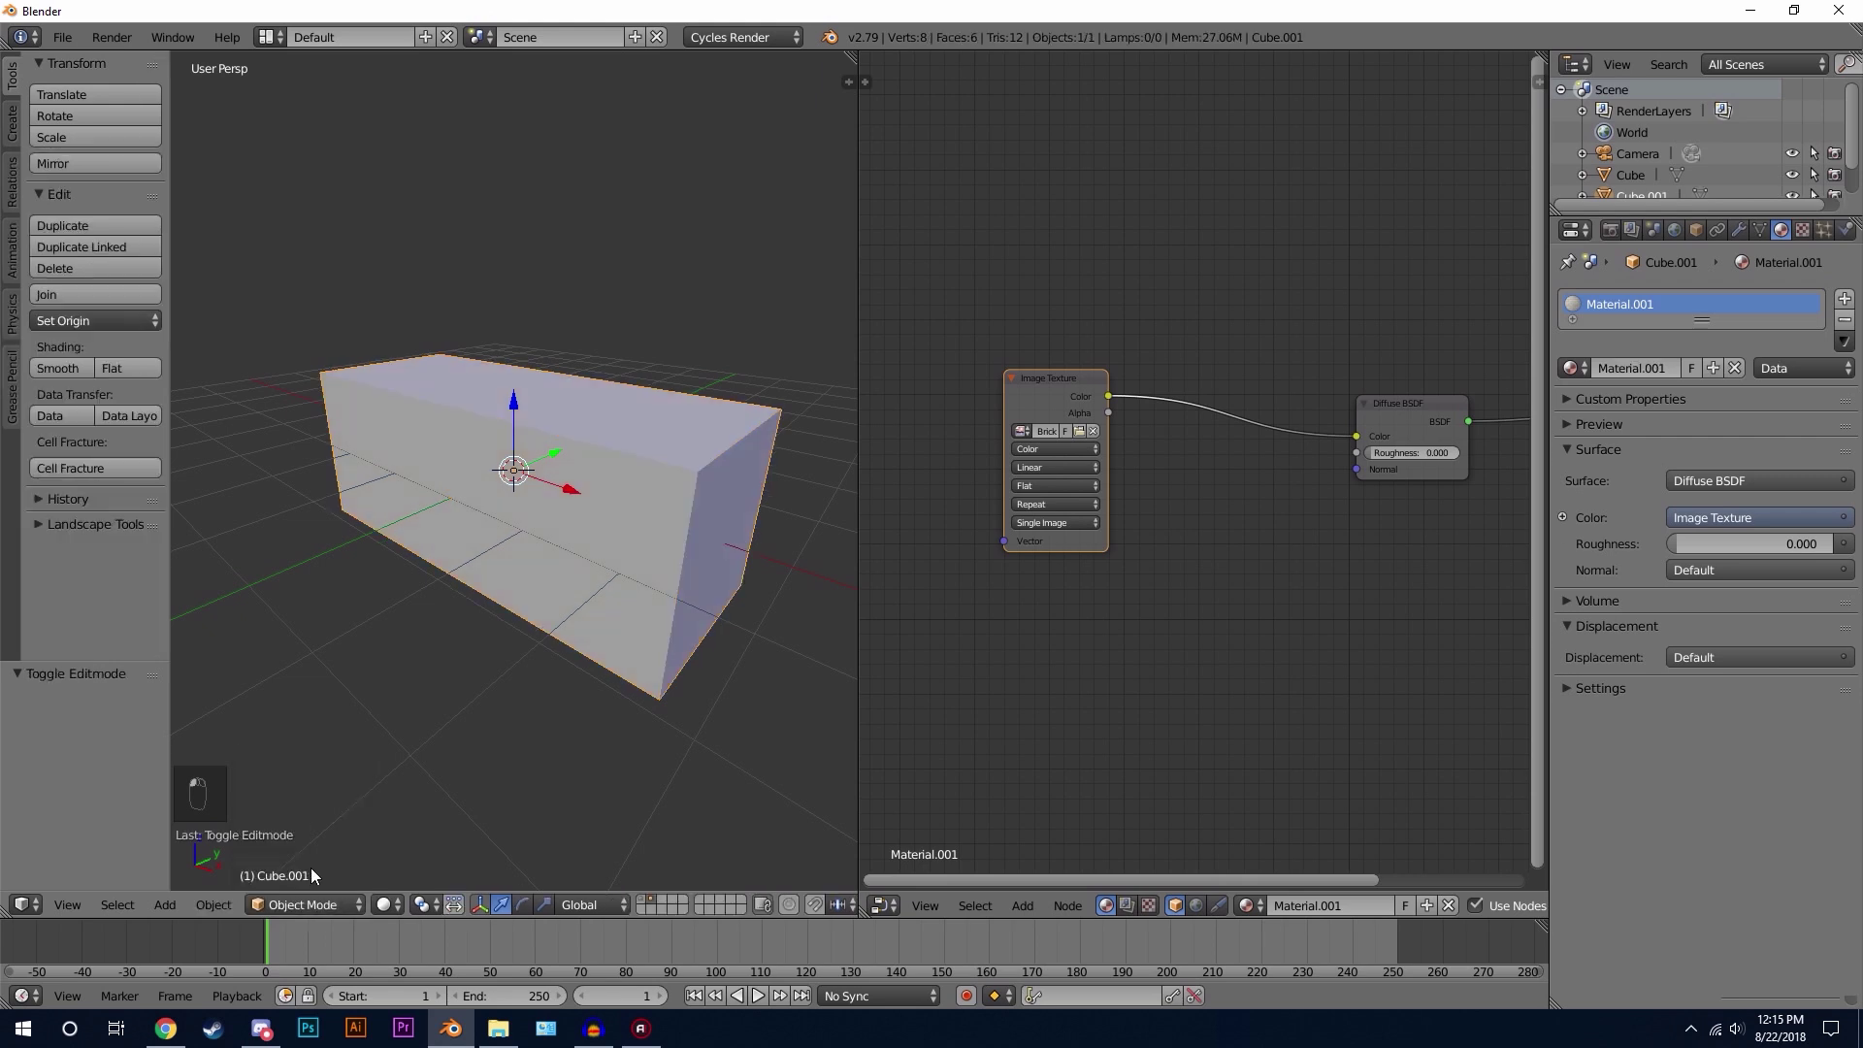
pyautogui.hotkey('ctrl', 'a')
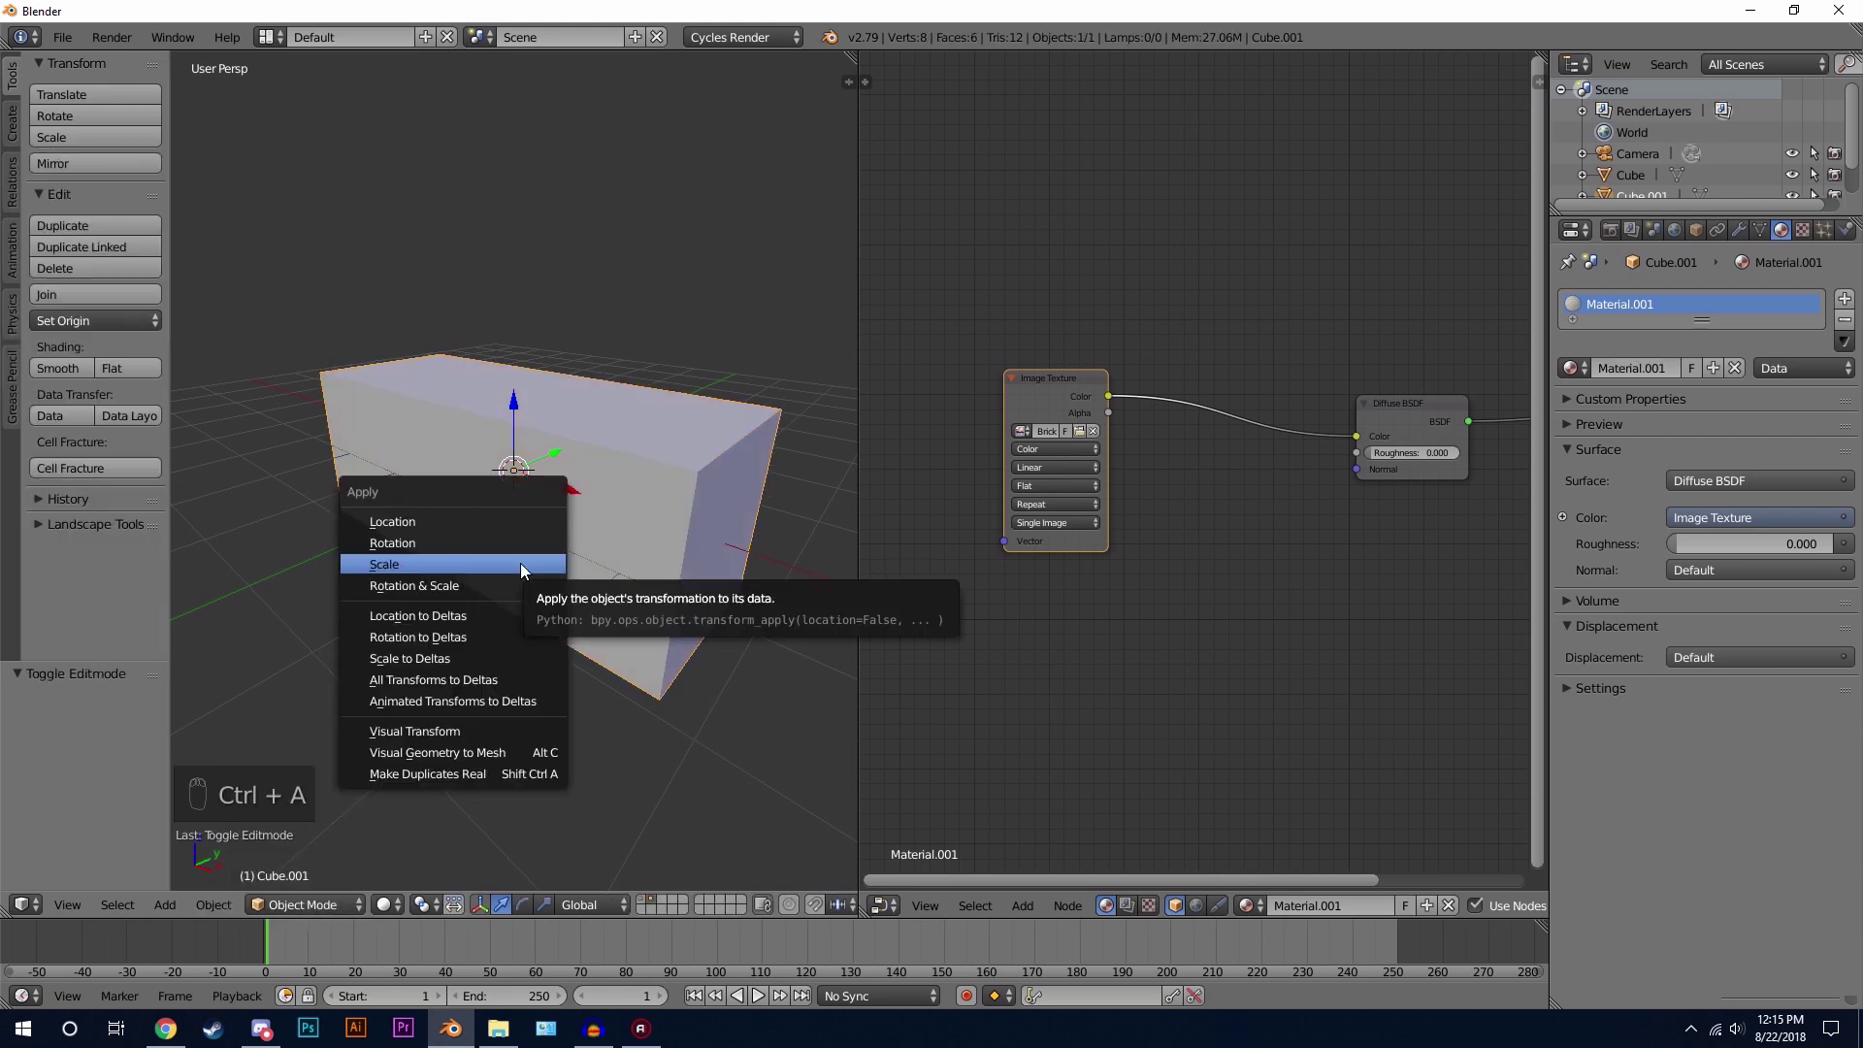
pyautogui.click(437, 565)
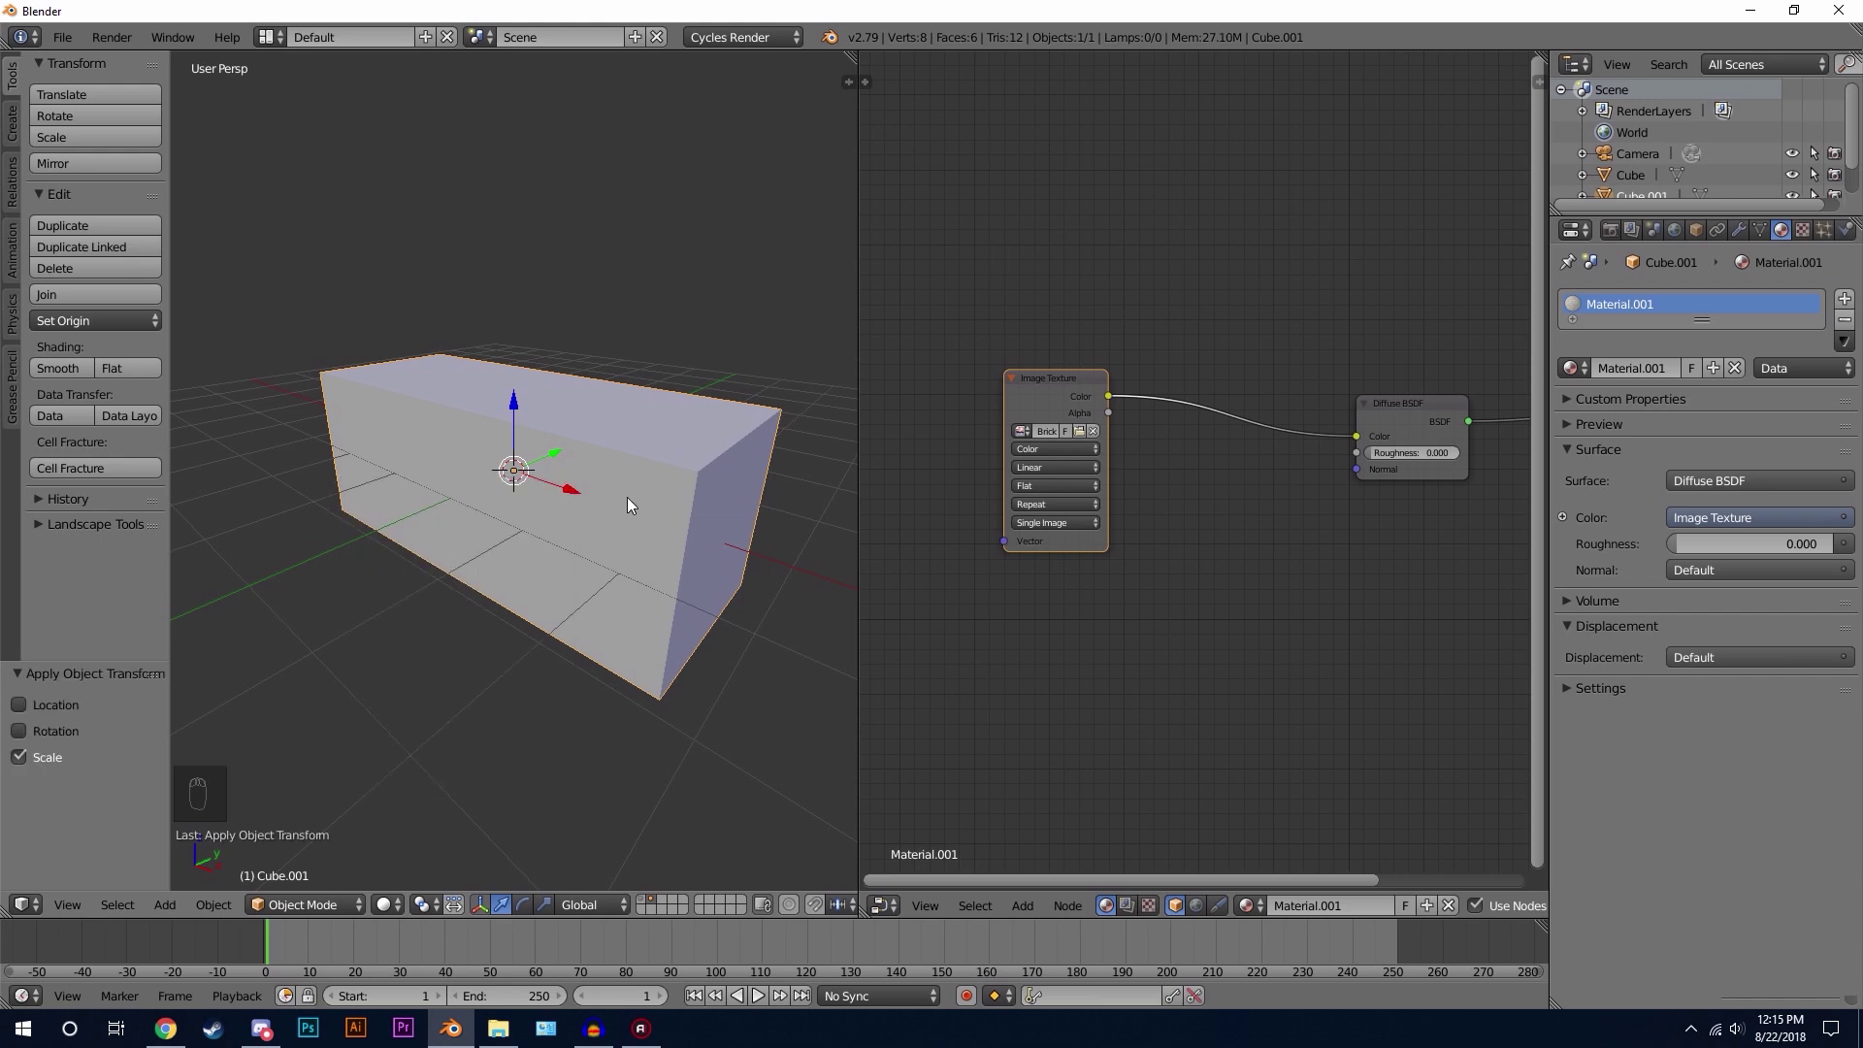
# Step: Re-unwrap the box with Cube Projection in Edit Mode and preview the rendered bricks
pyautogui.press('Tab')
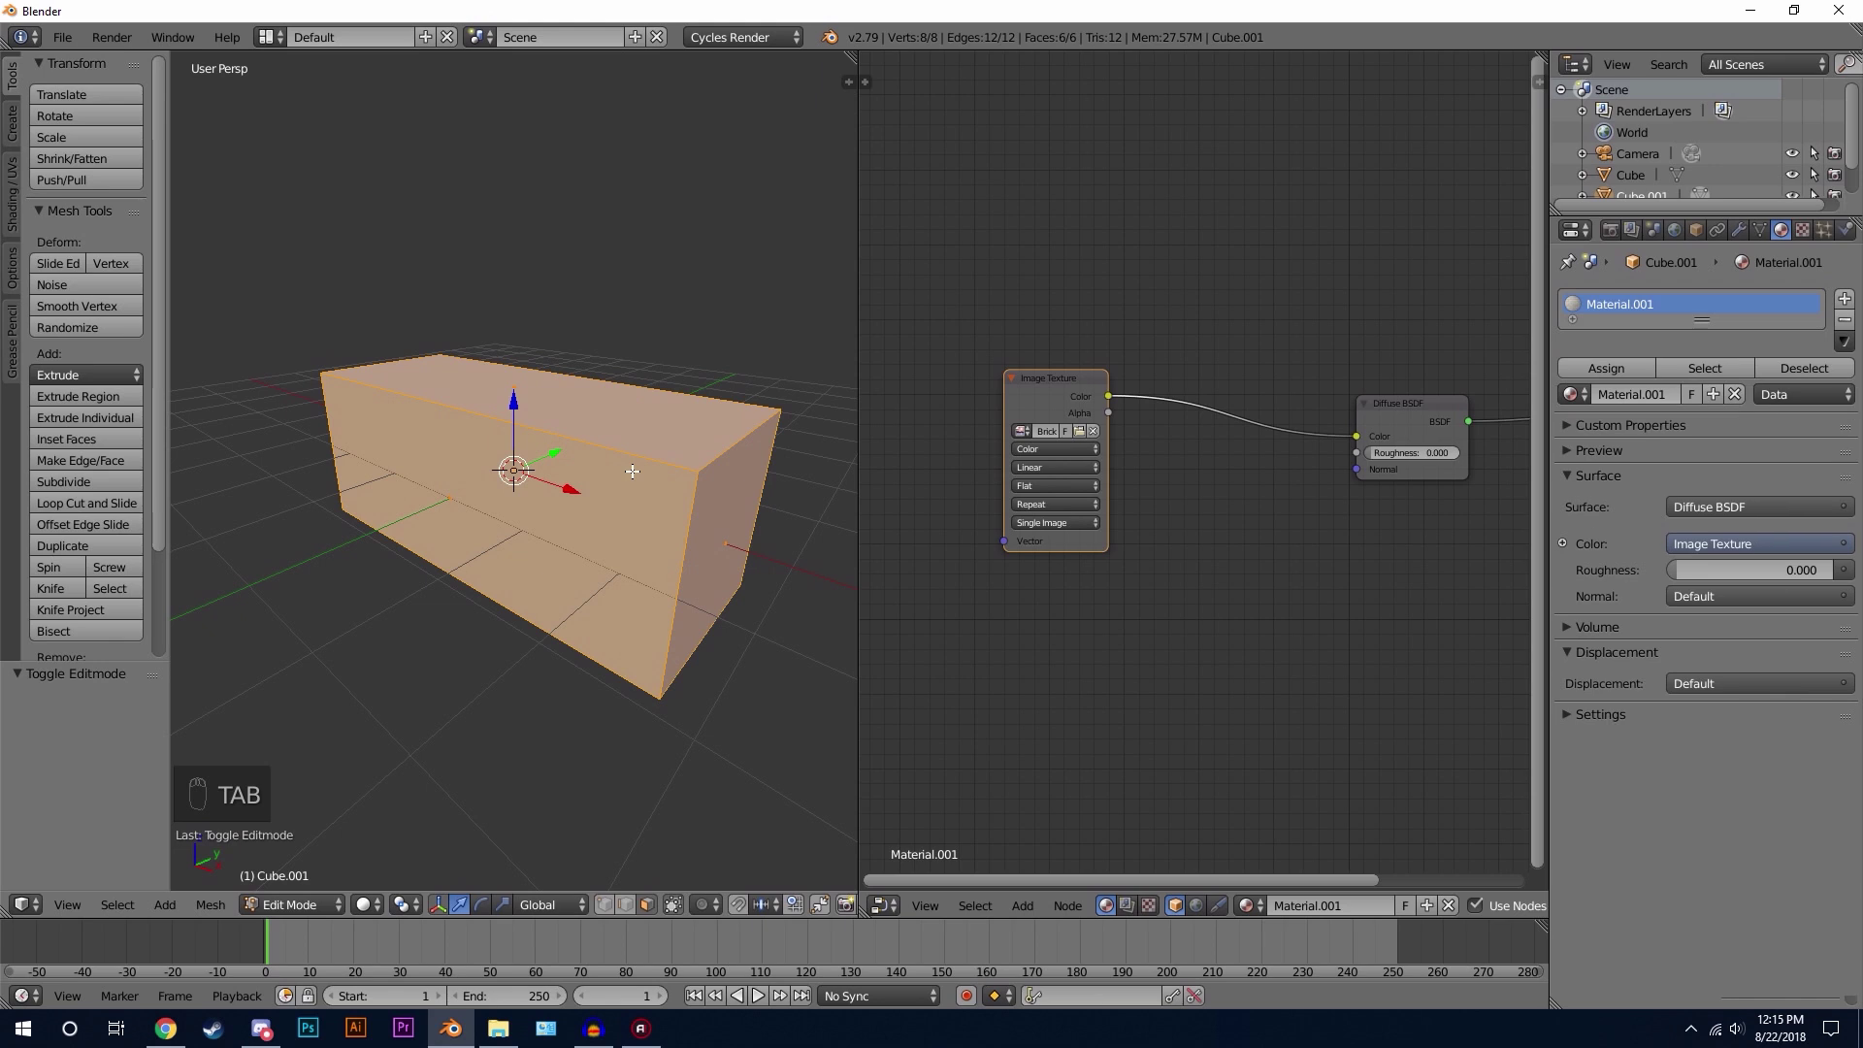
pyautogui.press('u')
pyautogui.click(546, 473)
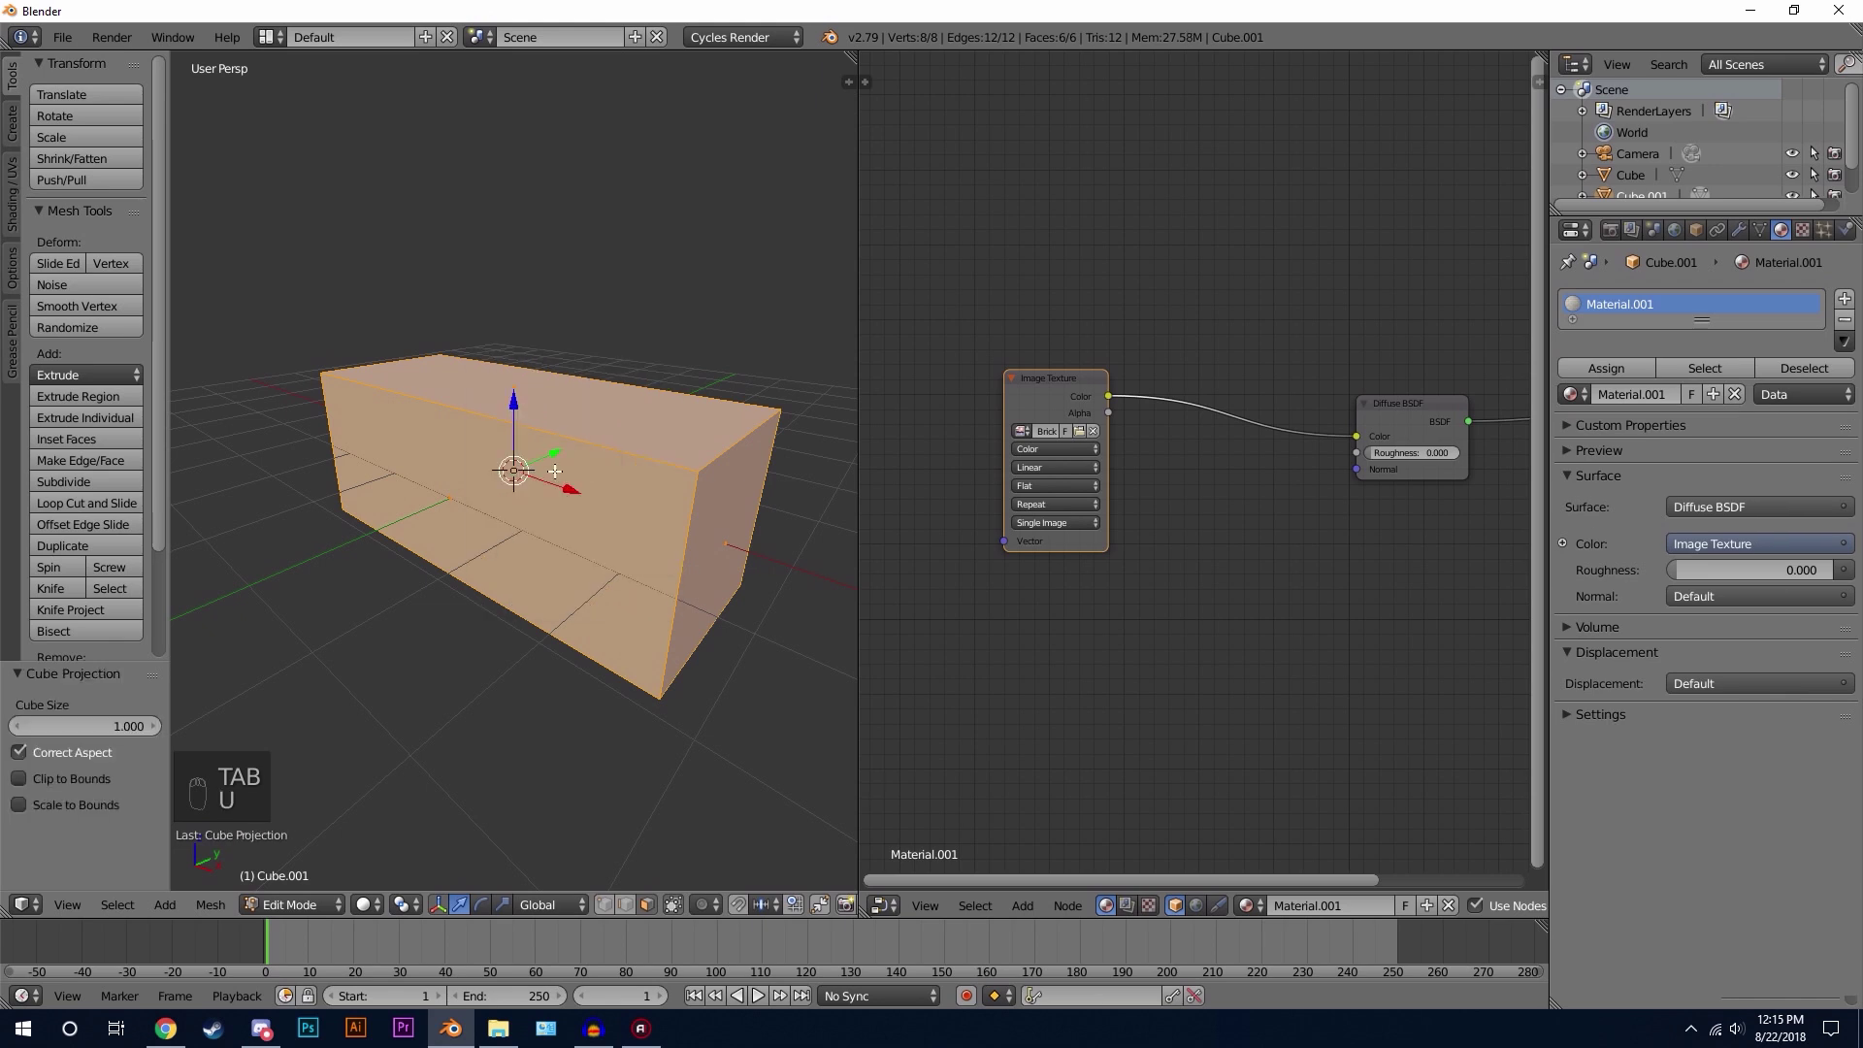
pyautogui.hotkey('shift', 'z')
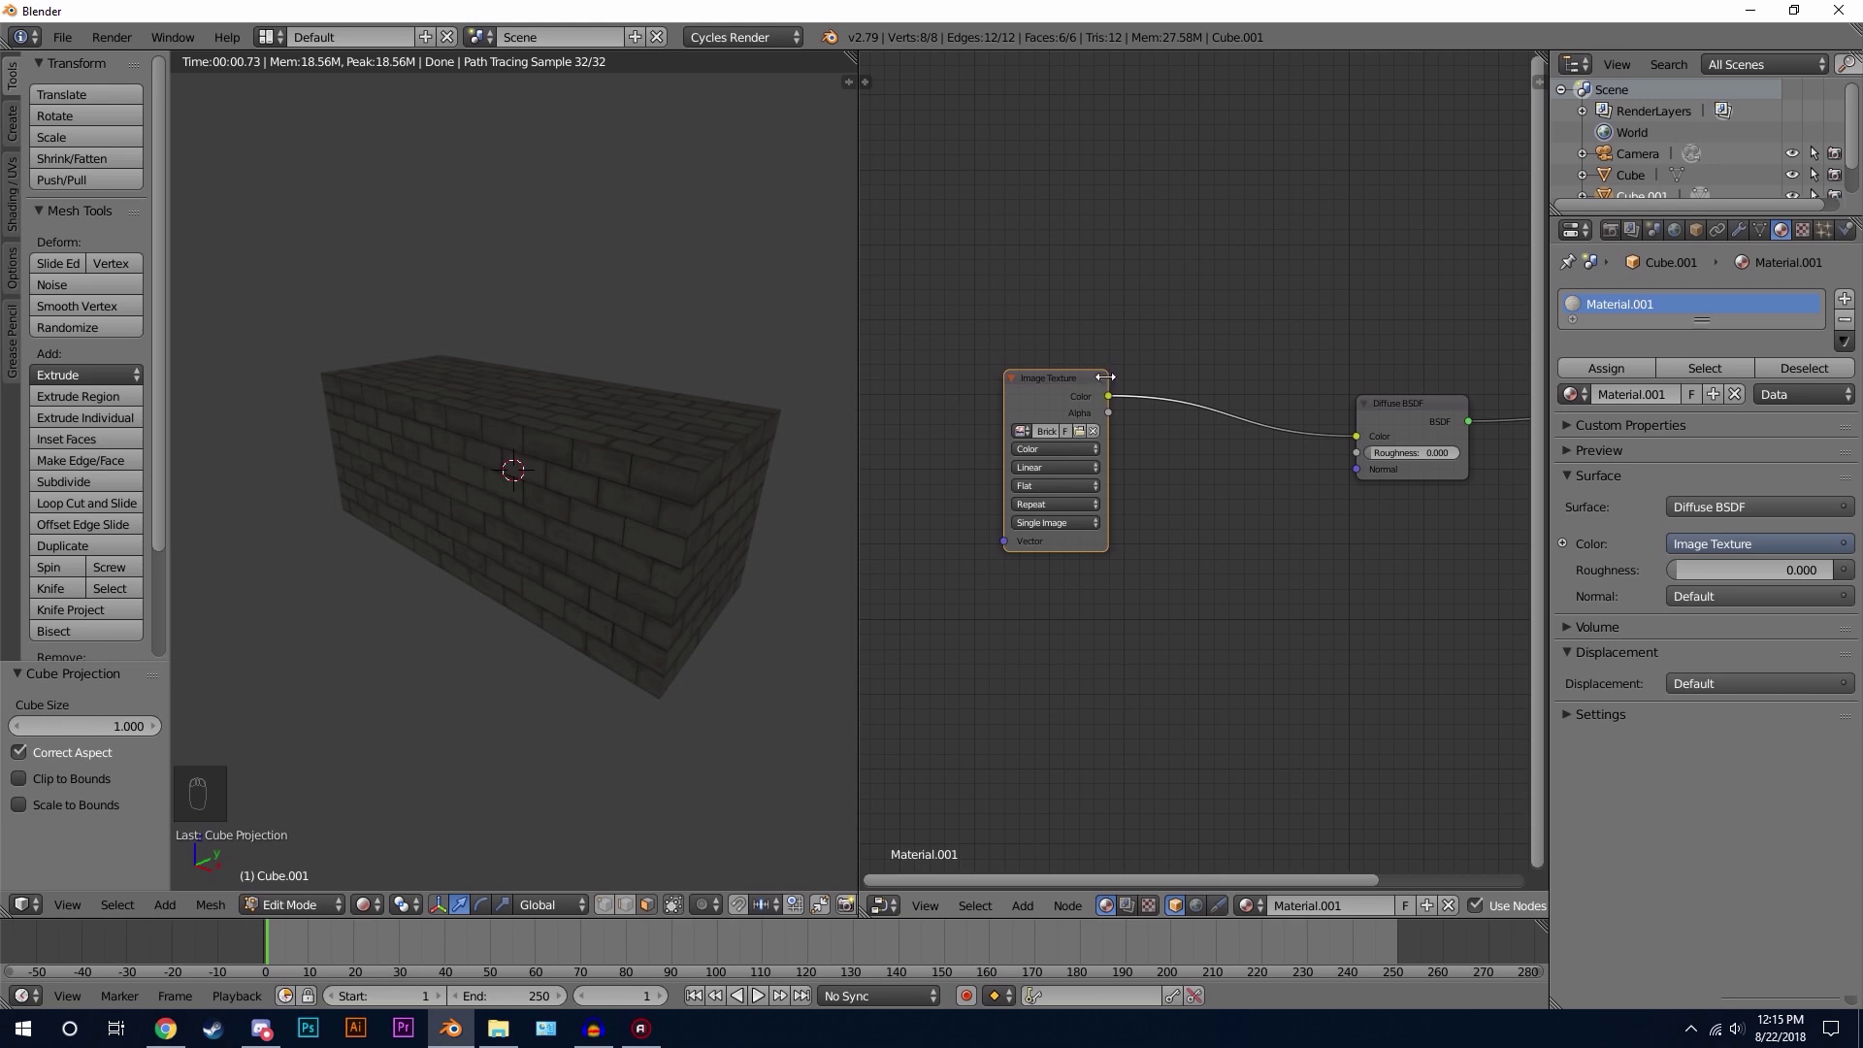
# Step: Duplicate the brick Image Texture node and load the Blender Made Easy logo into the copy
pyautogui.click(1043, 378)
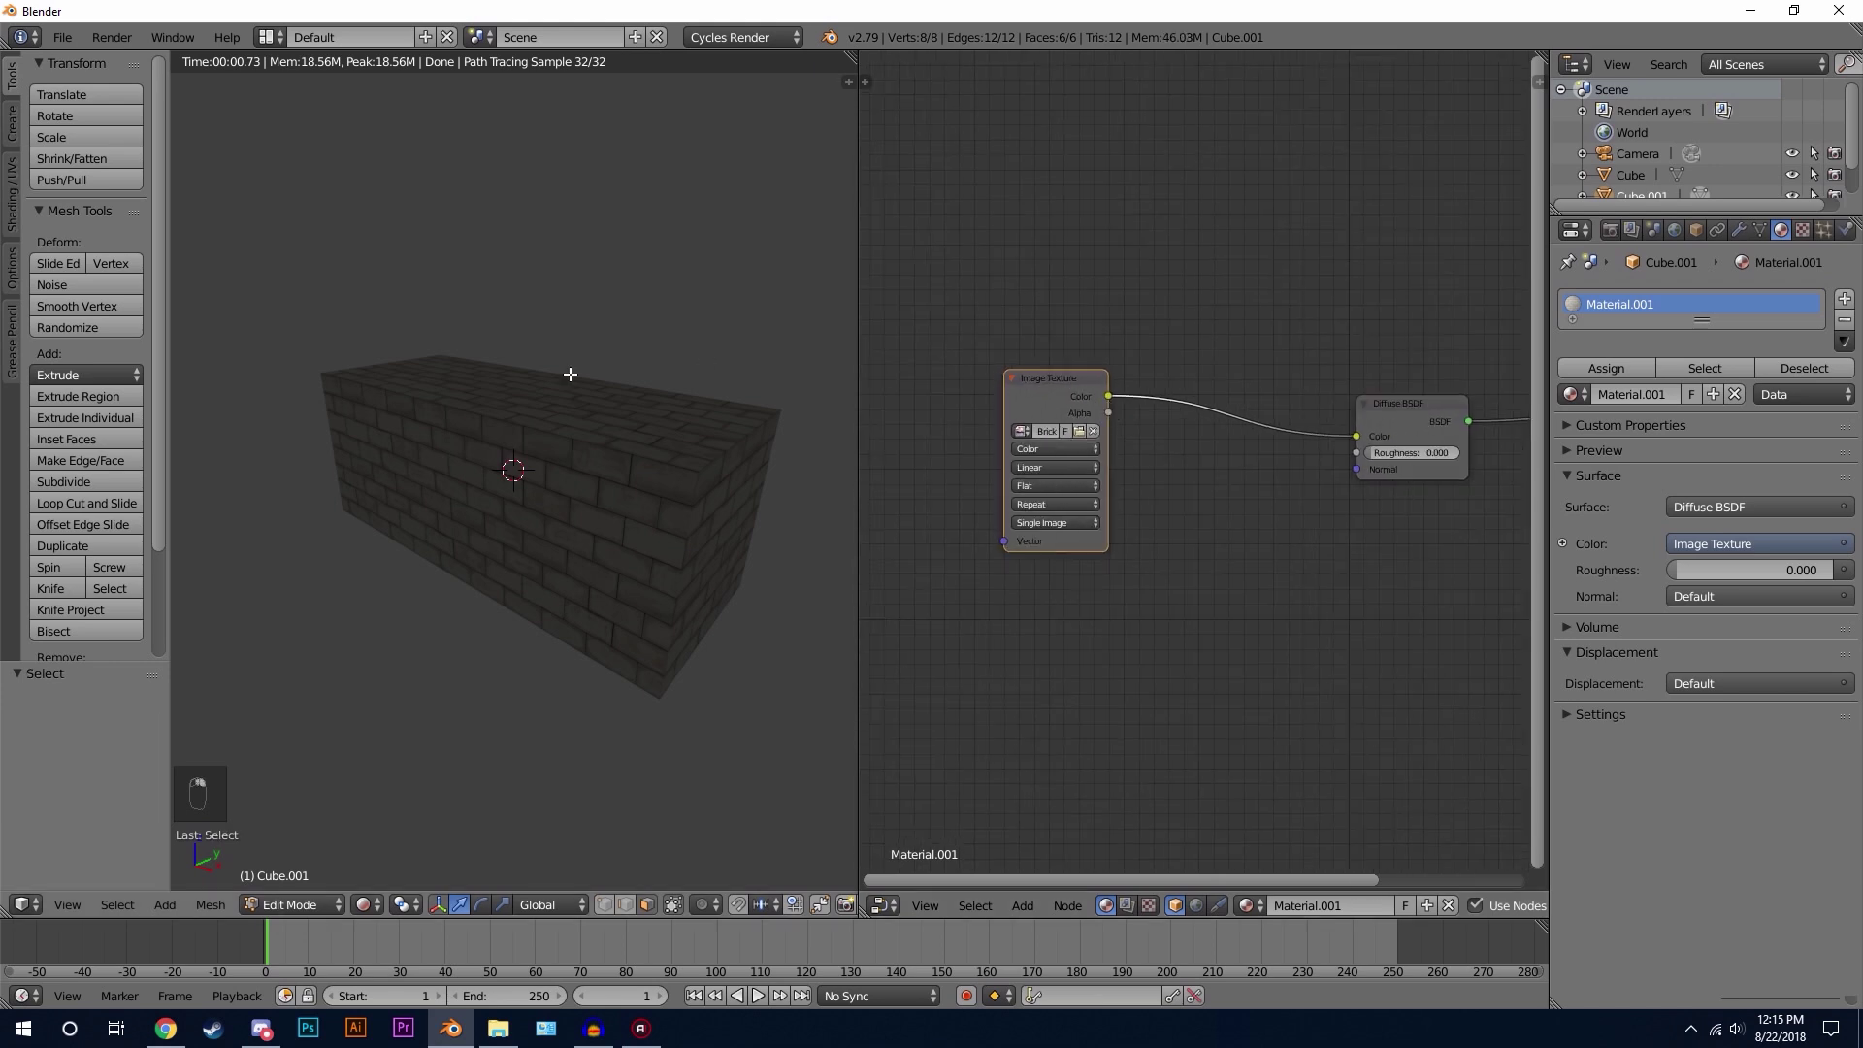
pyautogui.press('g')
pyautogui.click(966, 365)
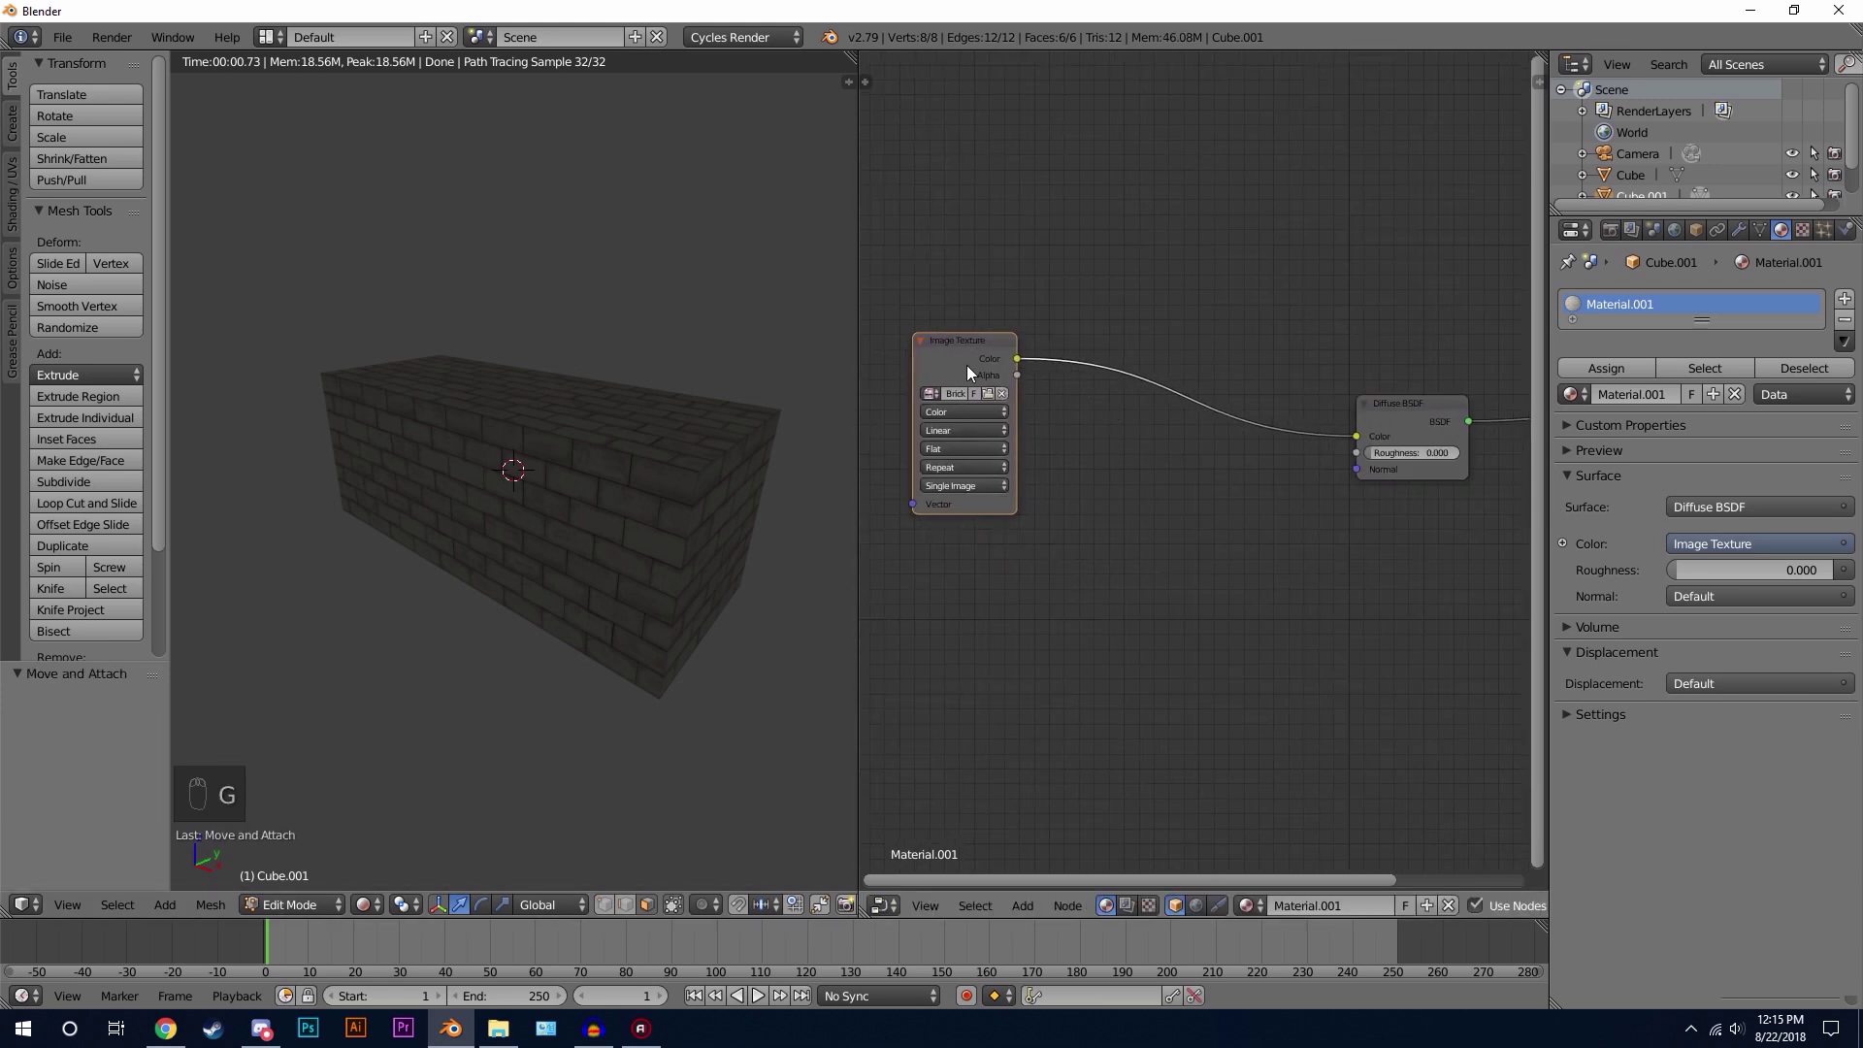
pyautogui.moveTo(1050, 285); pyautogui.dragTo(1072, 270, button='middle')
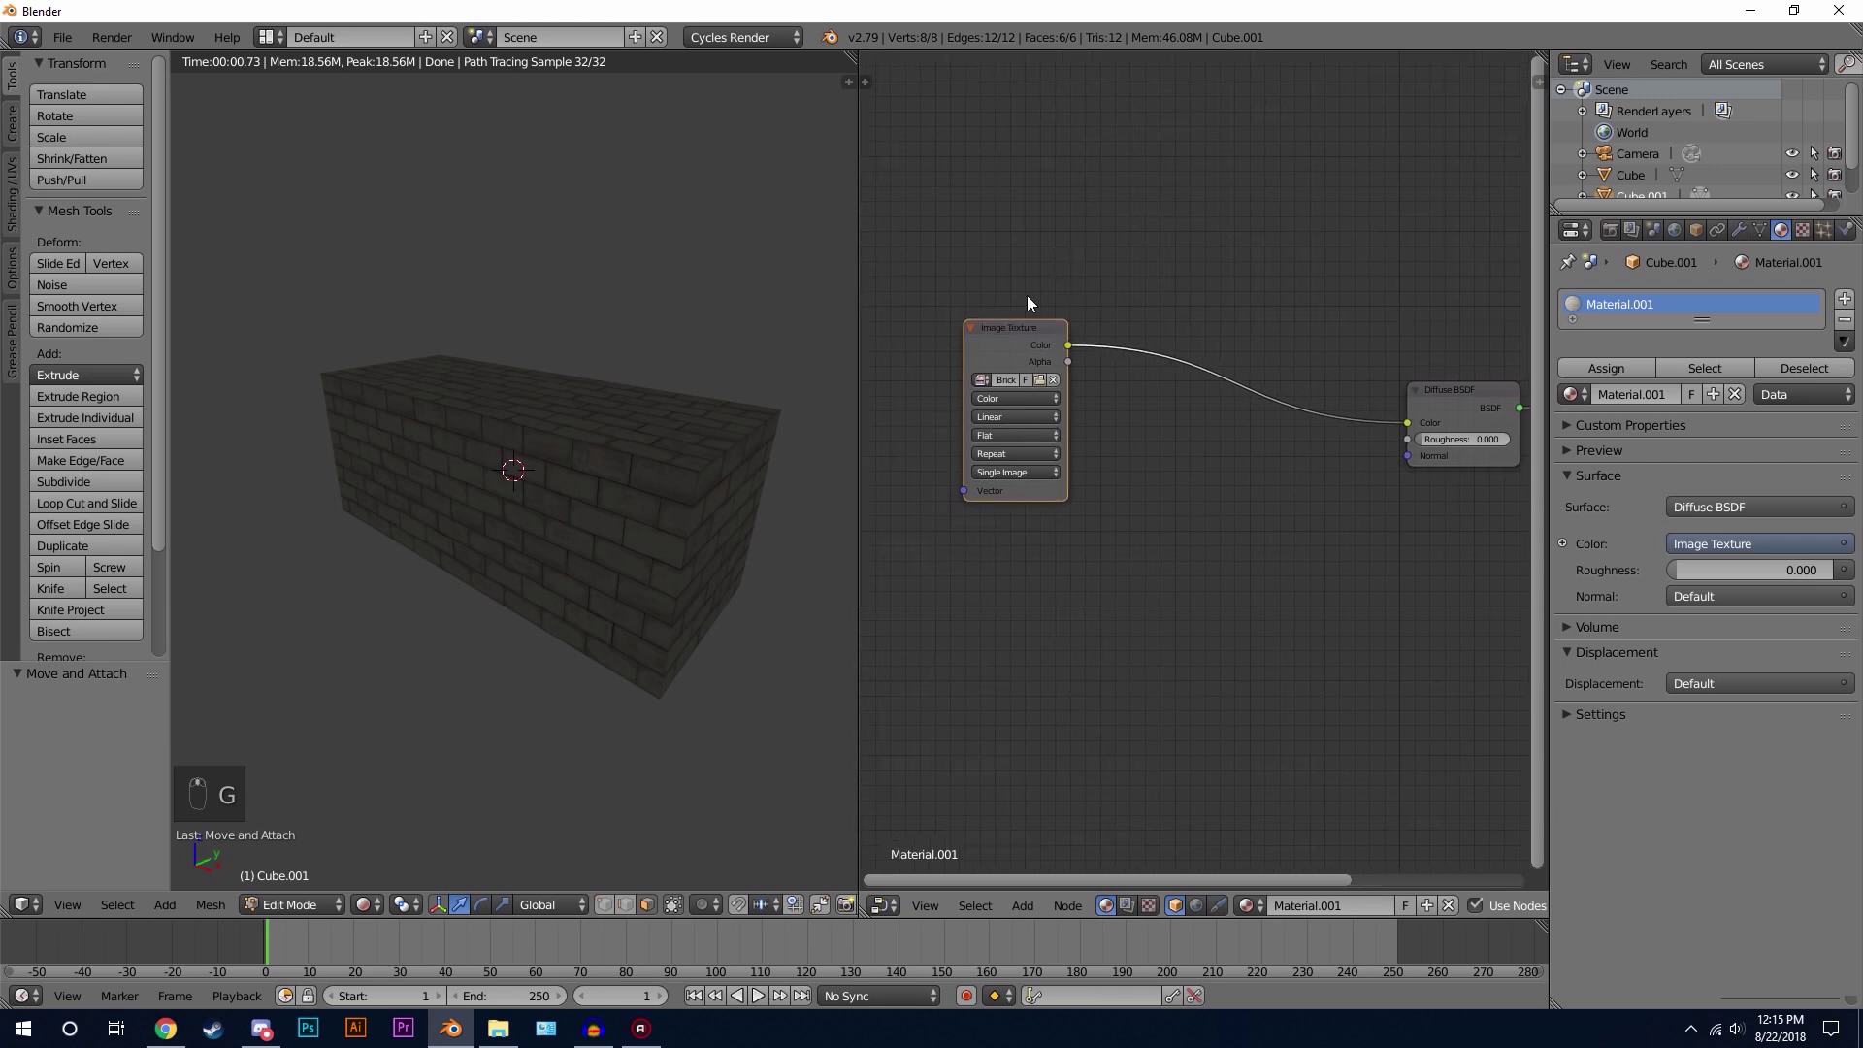
pyautogui.hotkey('shift', 'd')
pyautogui.click(1036, 524)
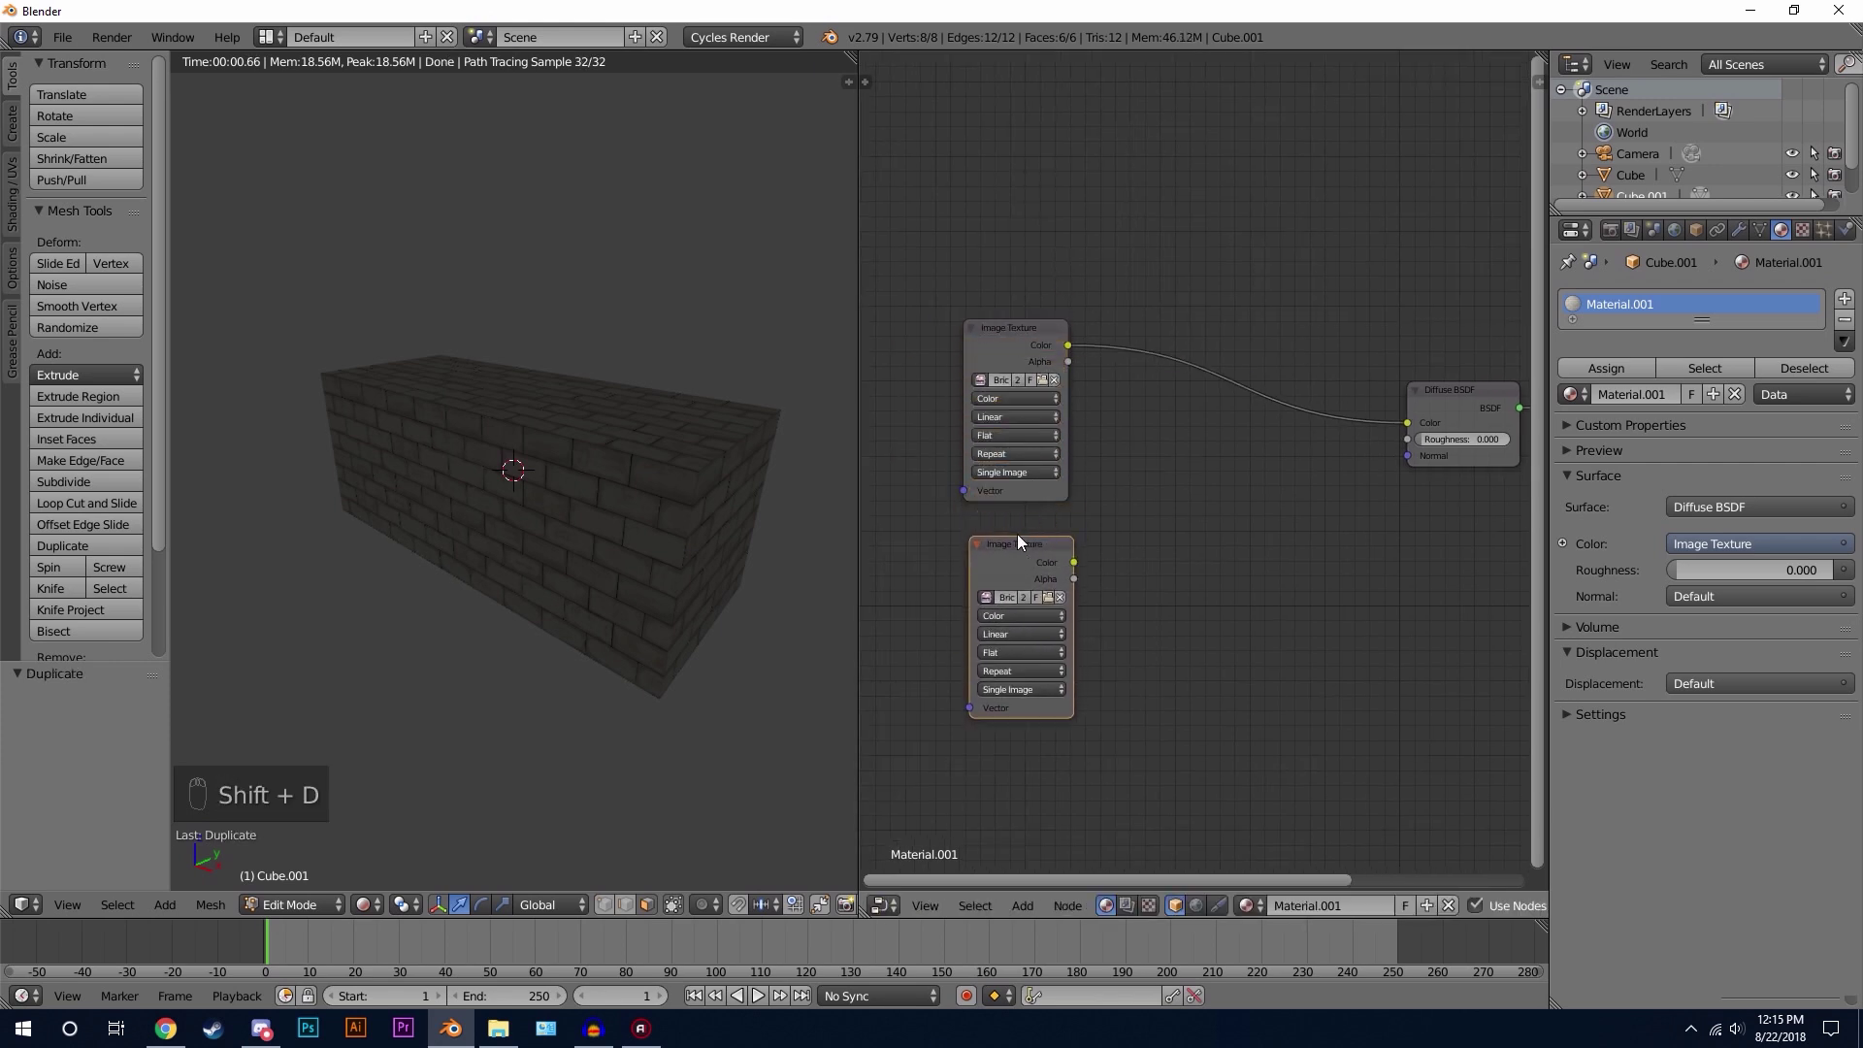
pyautogui.scroll(3, 960, 611)
pyautogui.click(924, 626)
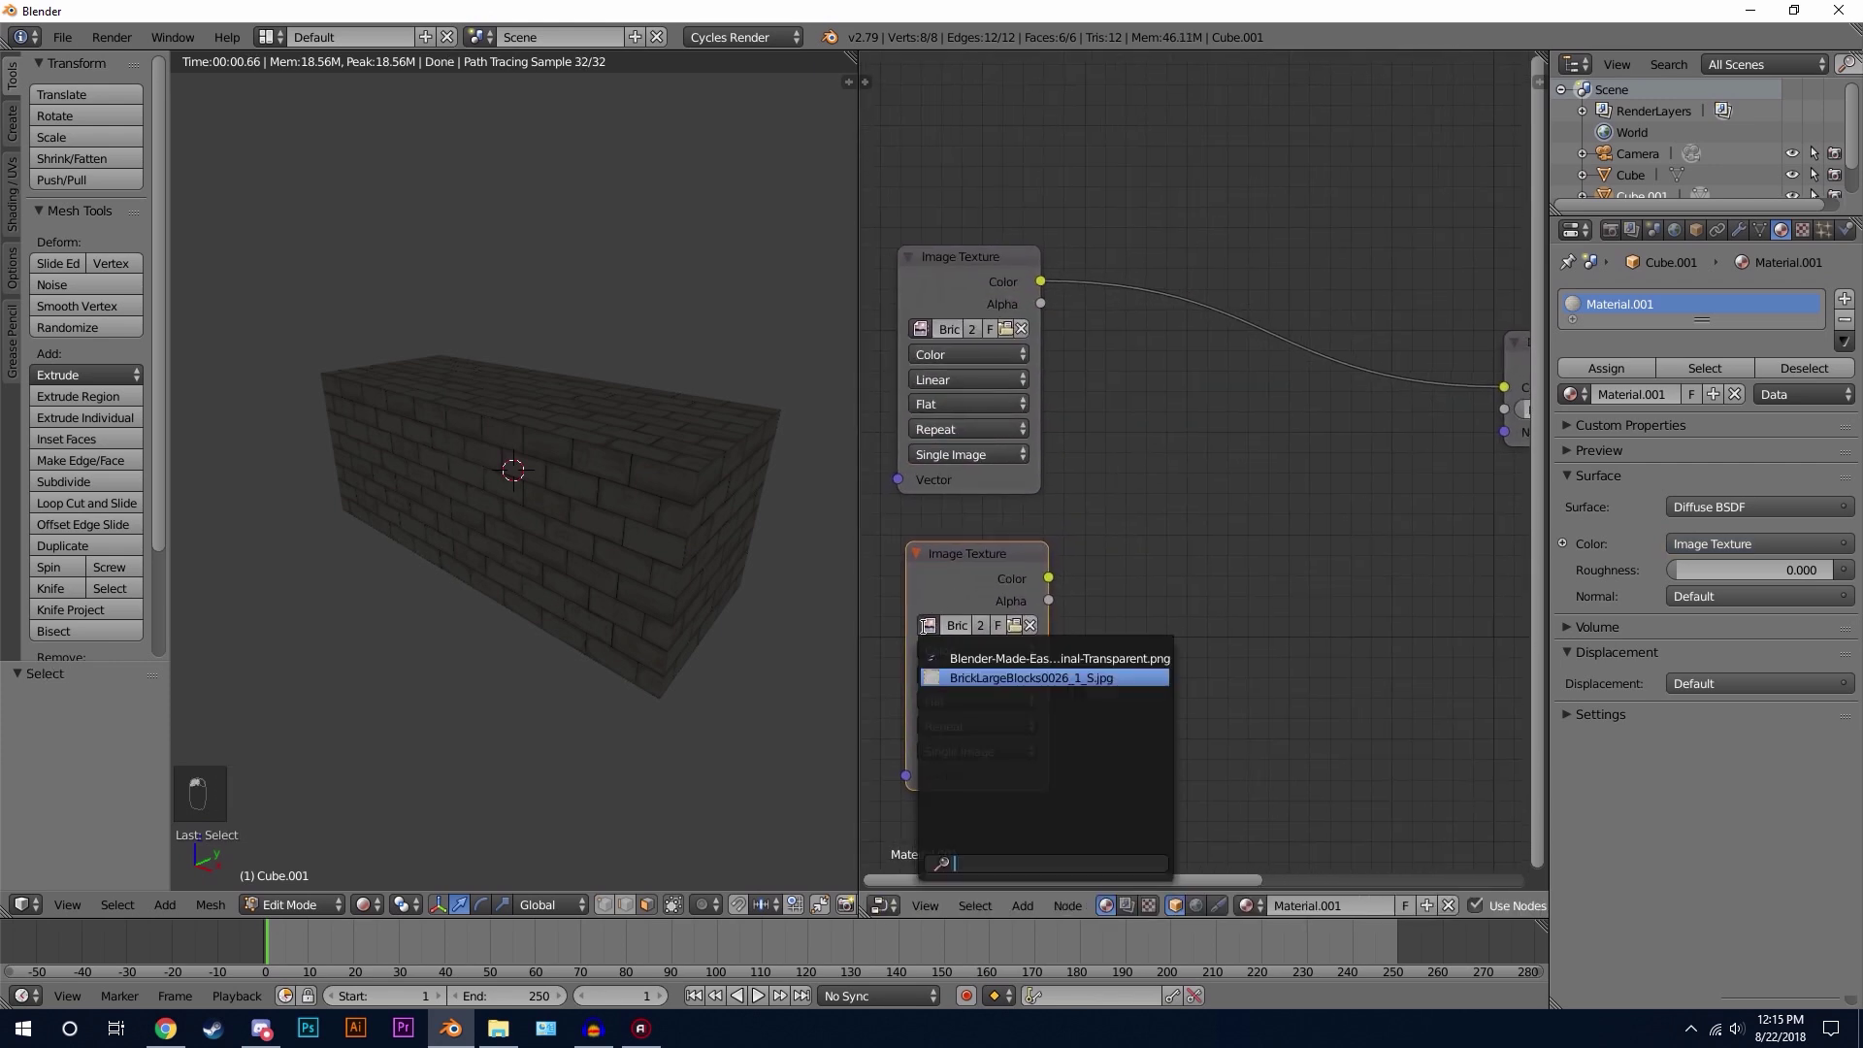
pyautogui.click(1041, 657)
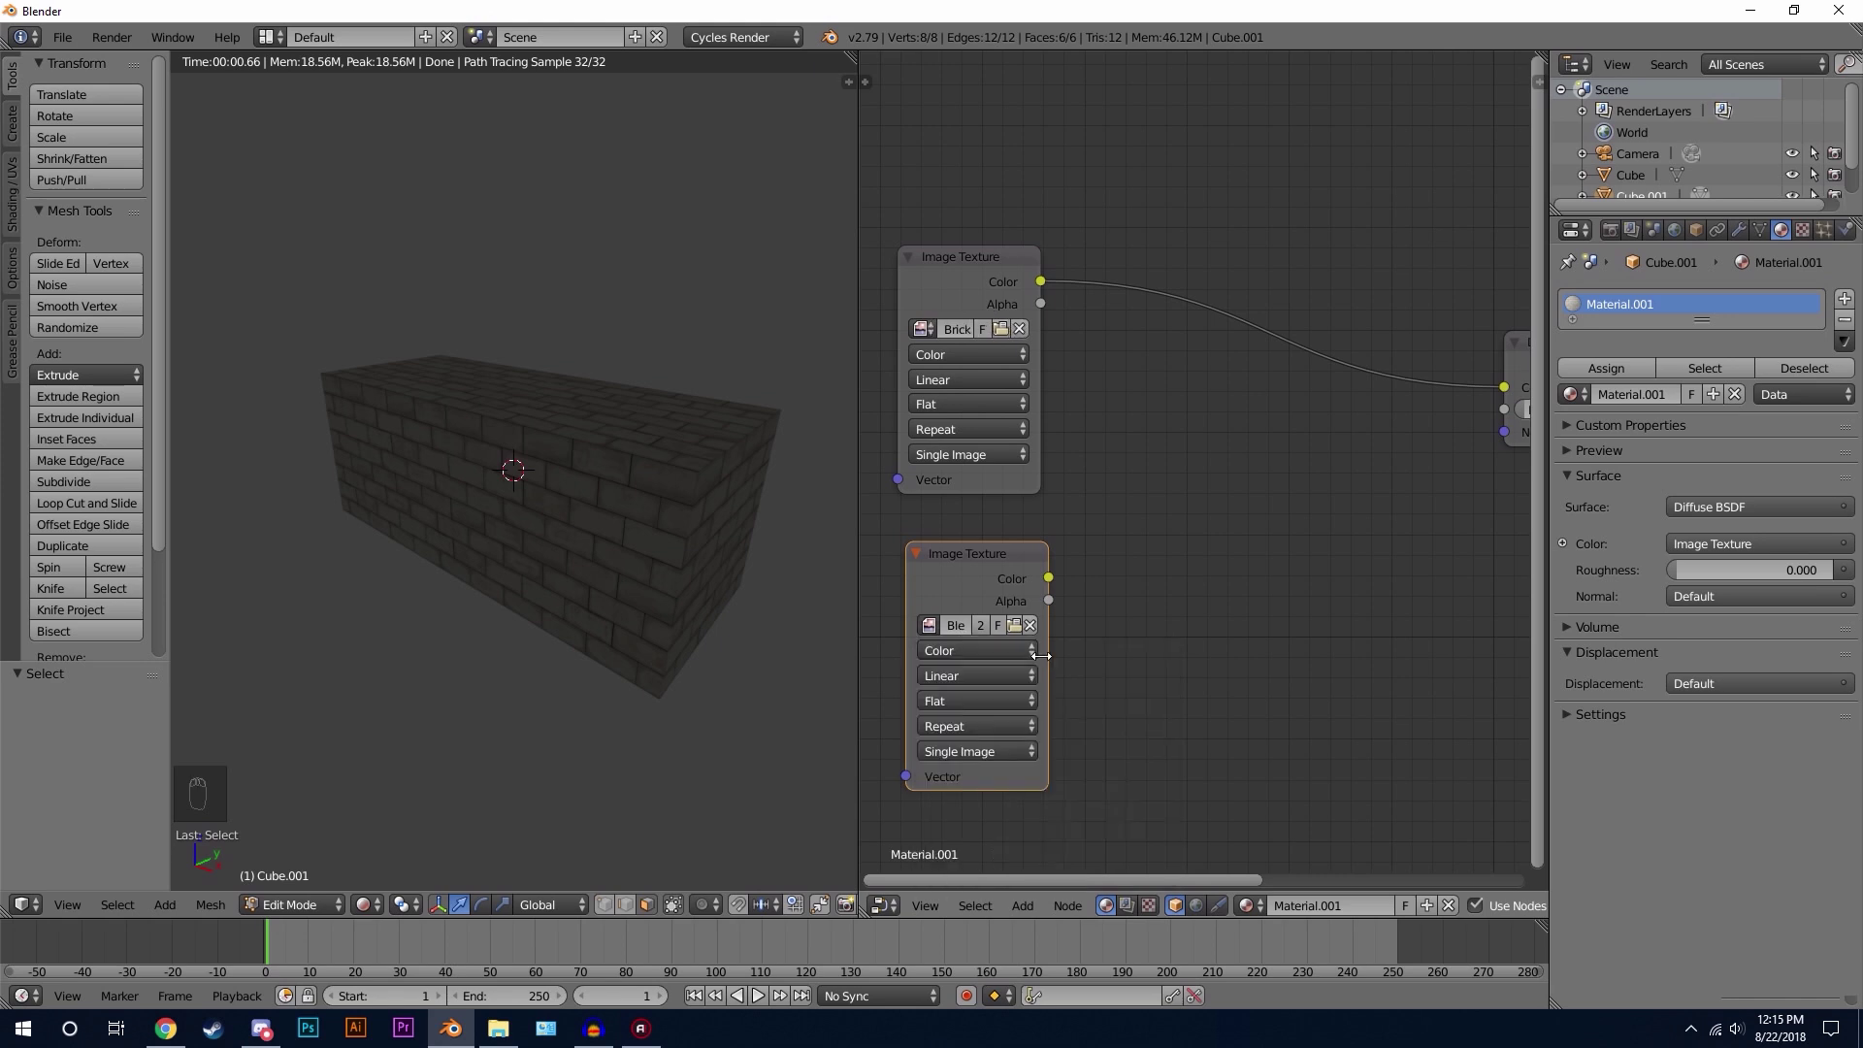
# Step: Insert a MixRGB node on the link between the brick texture and the shader
pyautogui.scroll(-1, 1185, 400)
pyautogui.hotkey('shift', 'a')
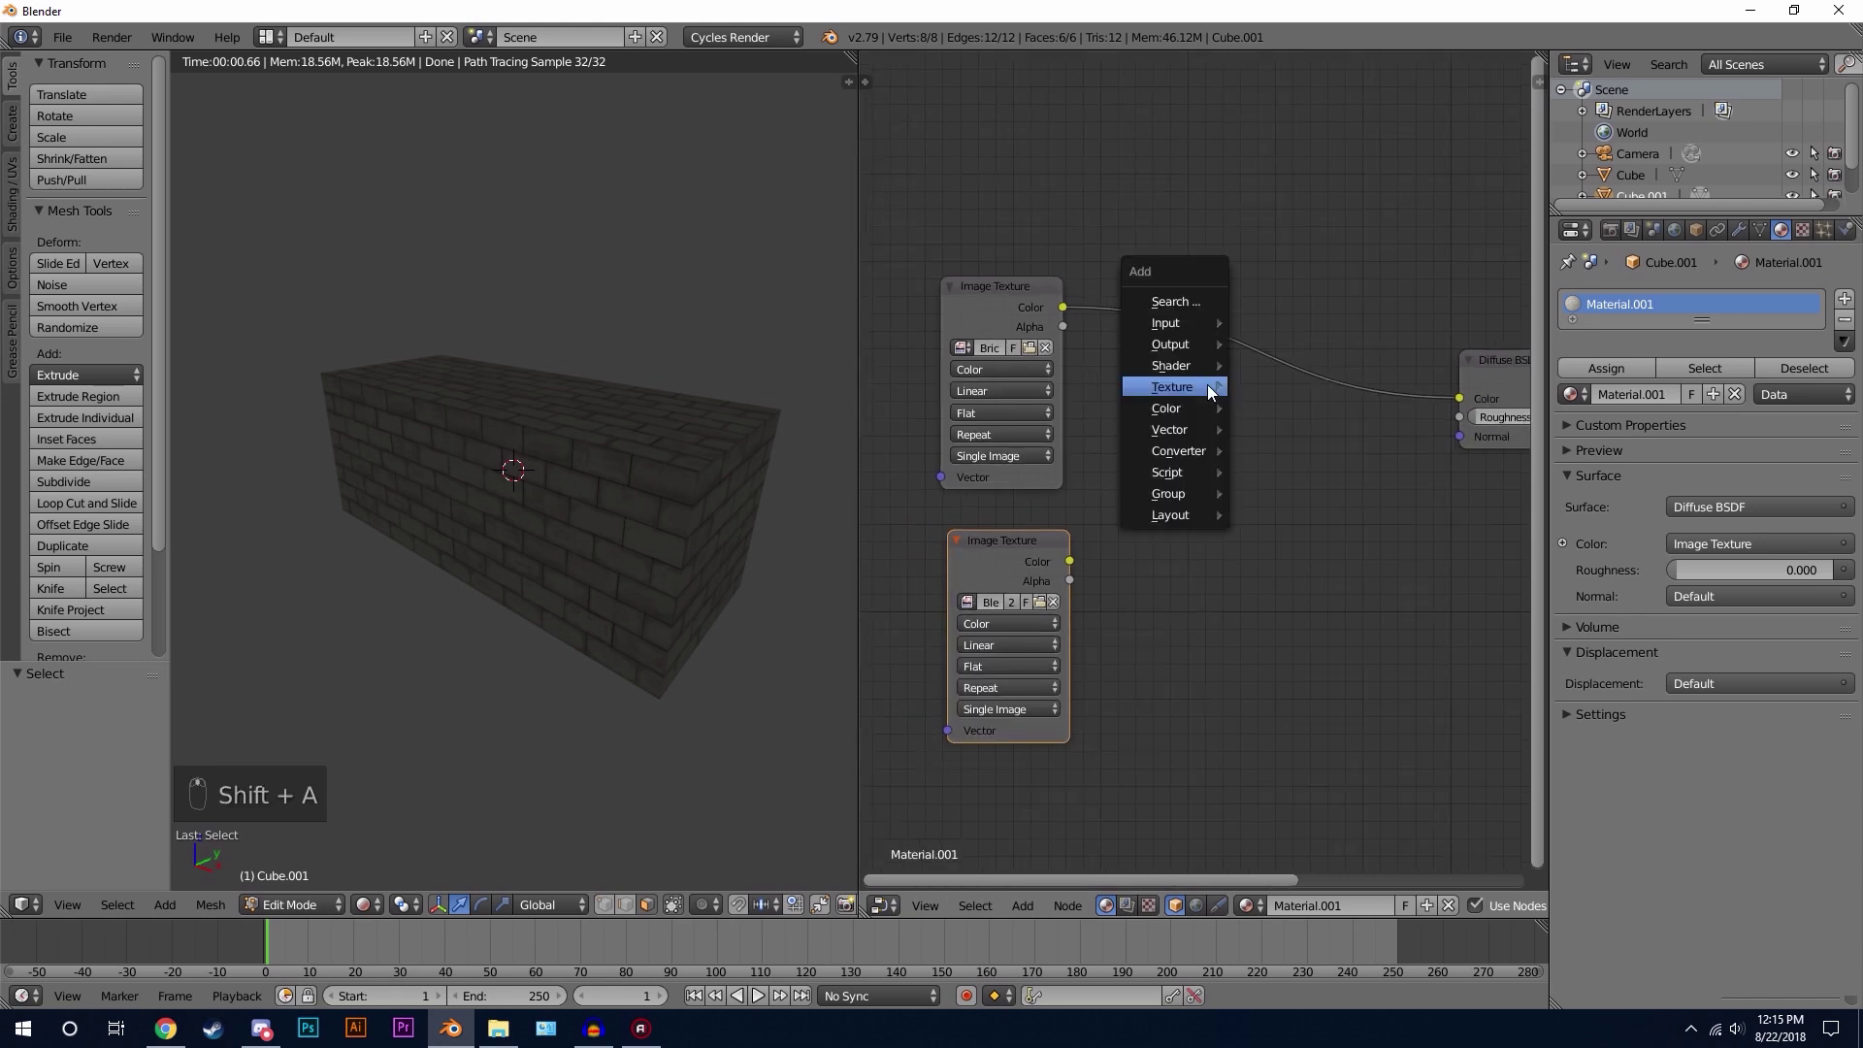
pyautogui.moveTo(1176, 417)
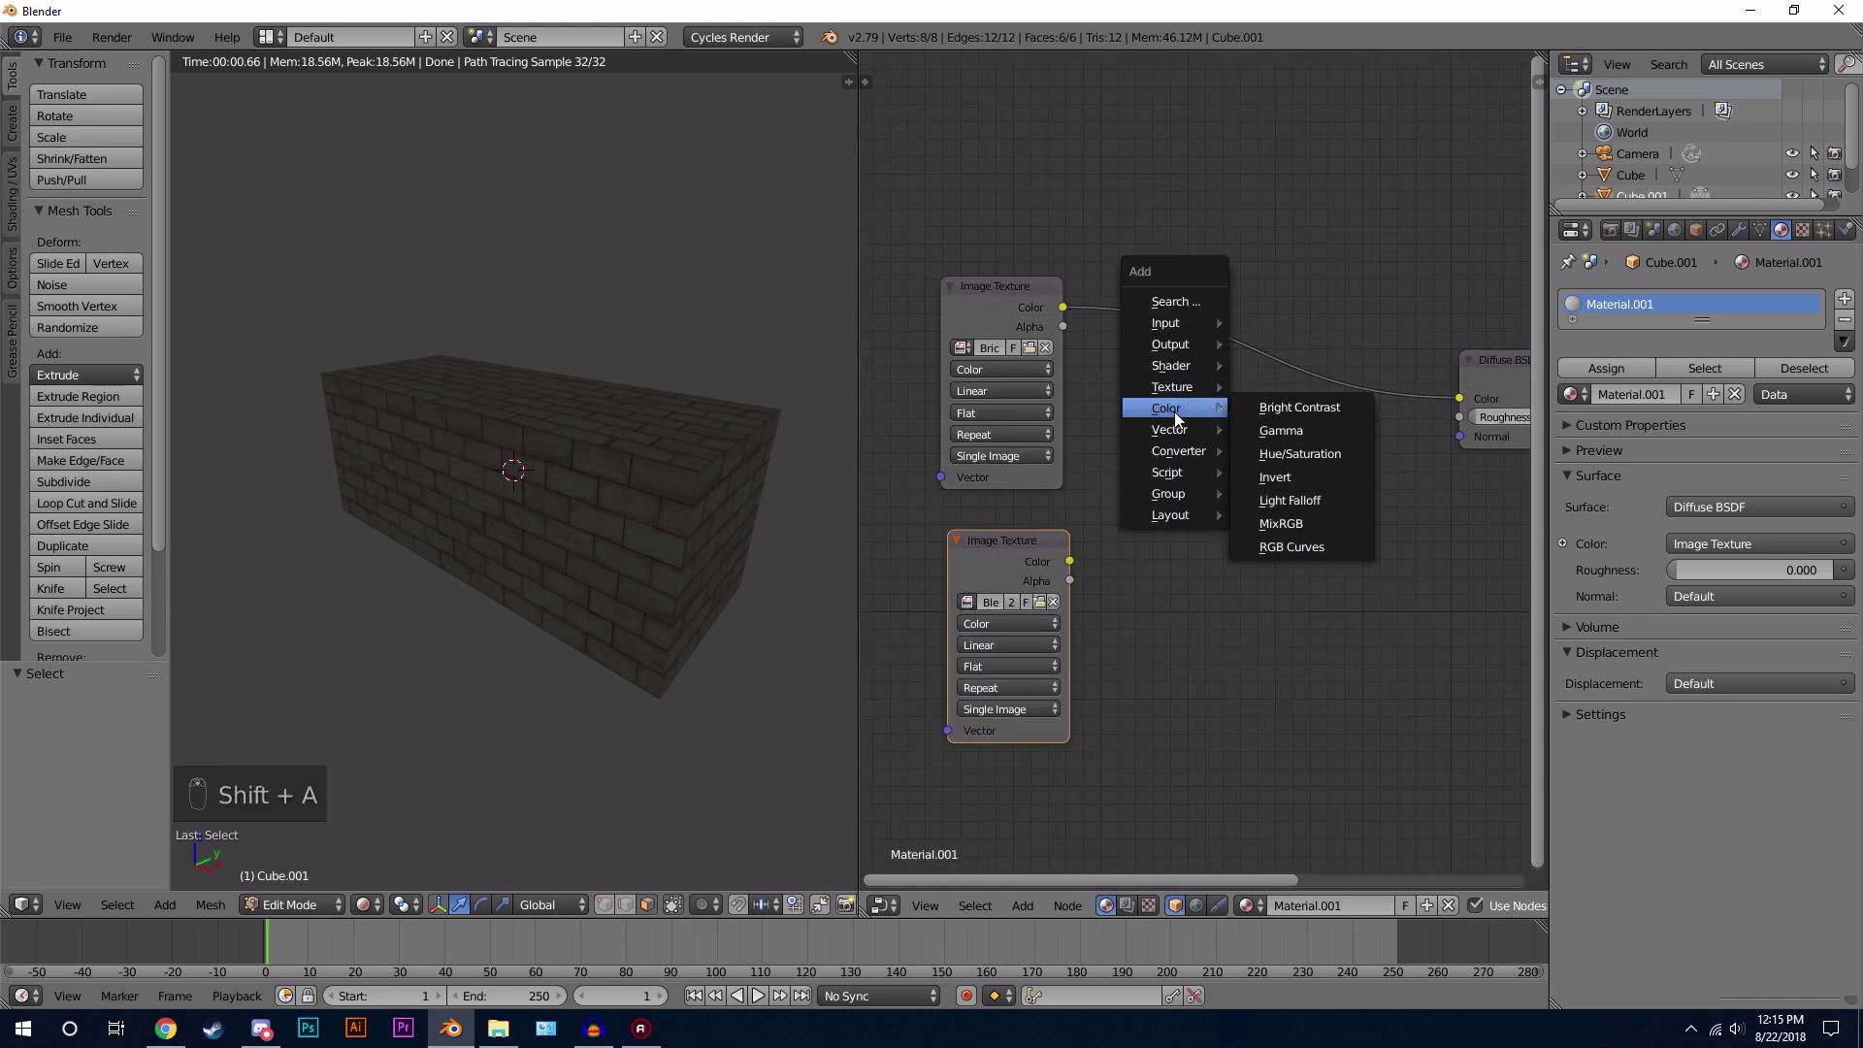
pyautogui.click(1305, 528)
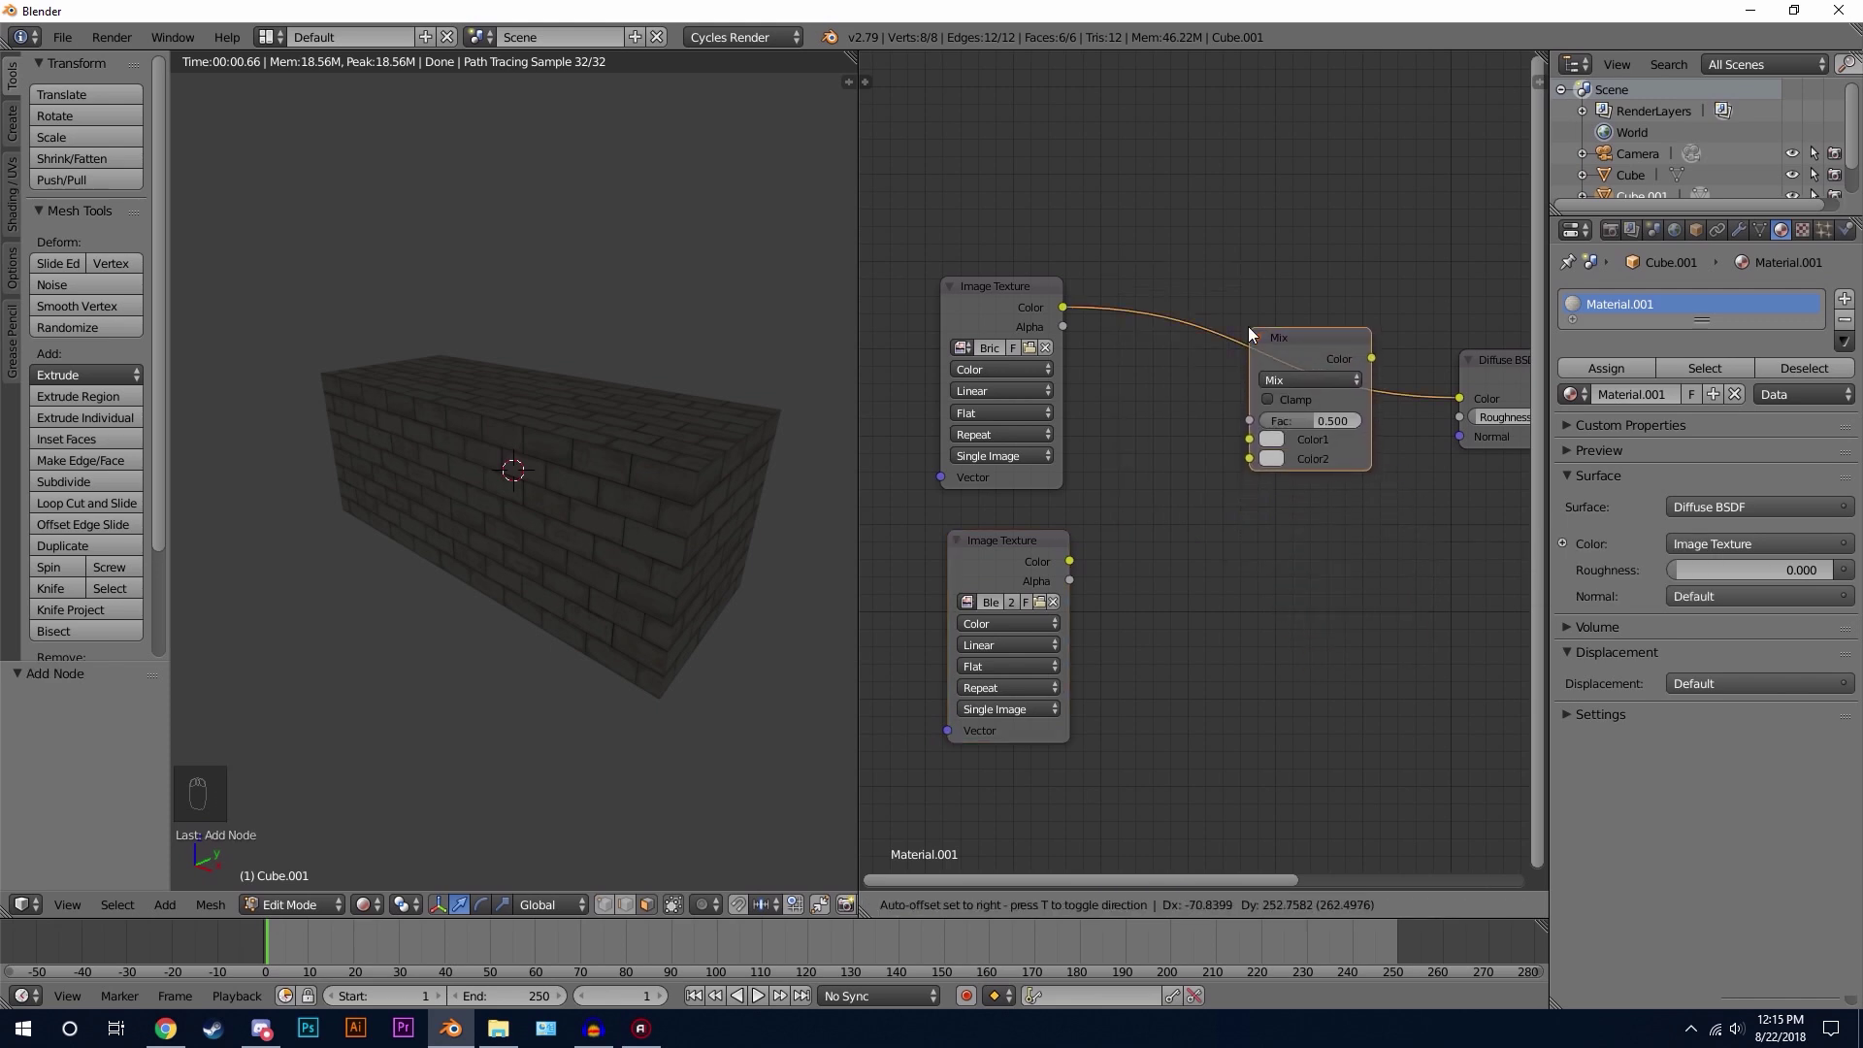
pyautogui.click(1248, 328)
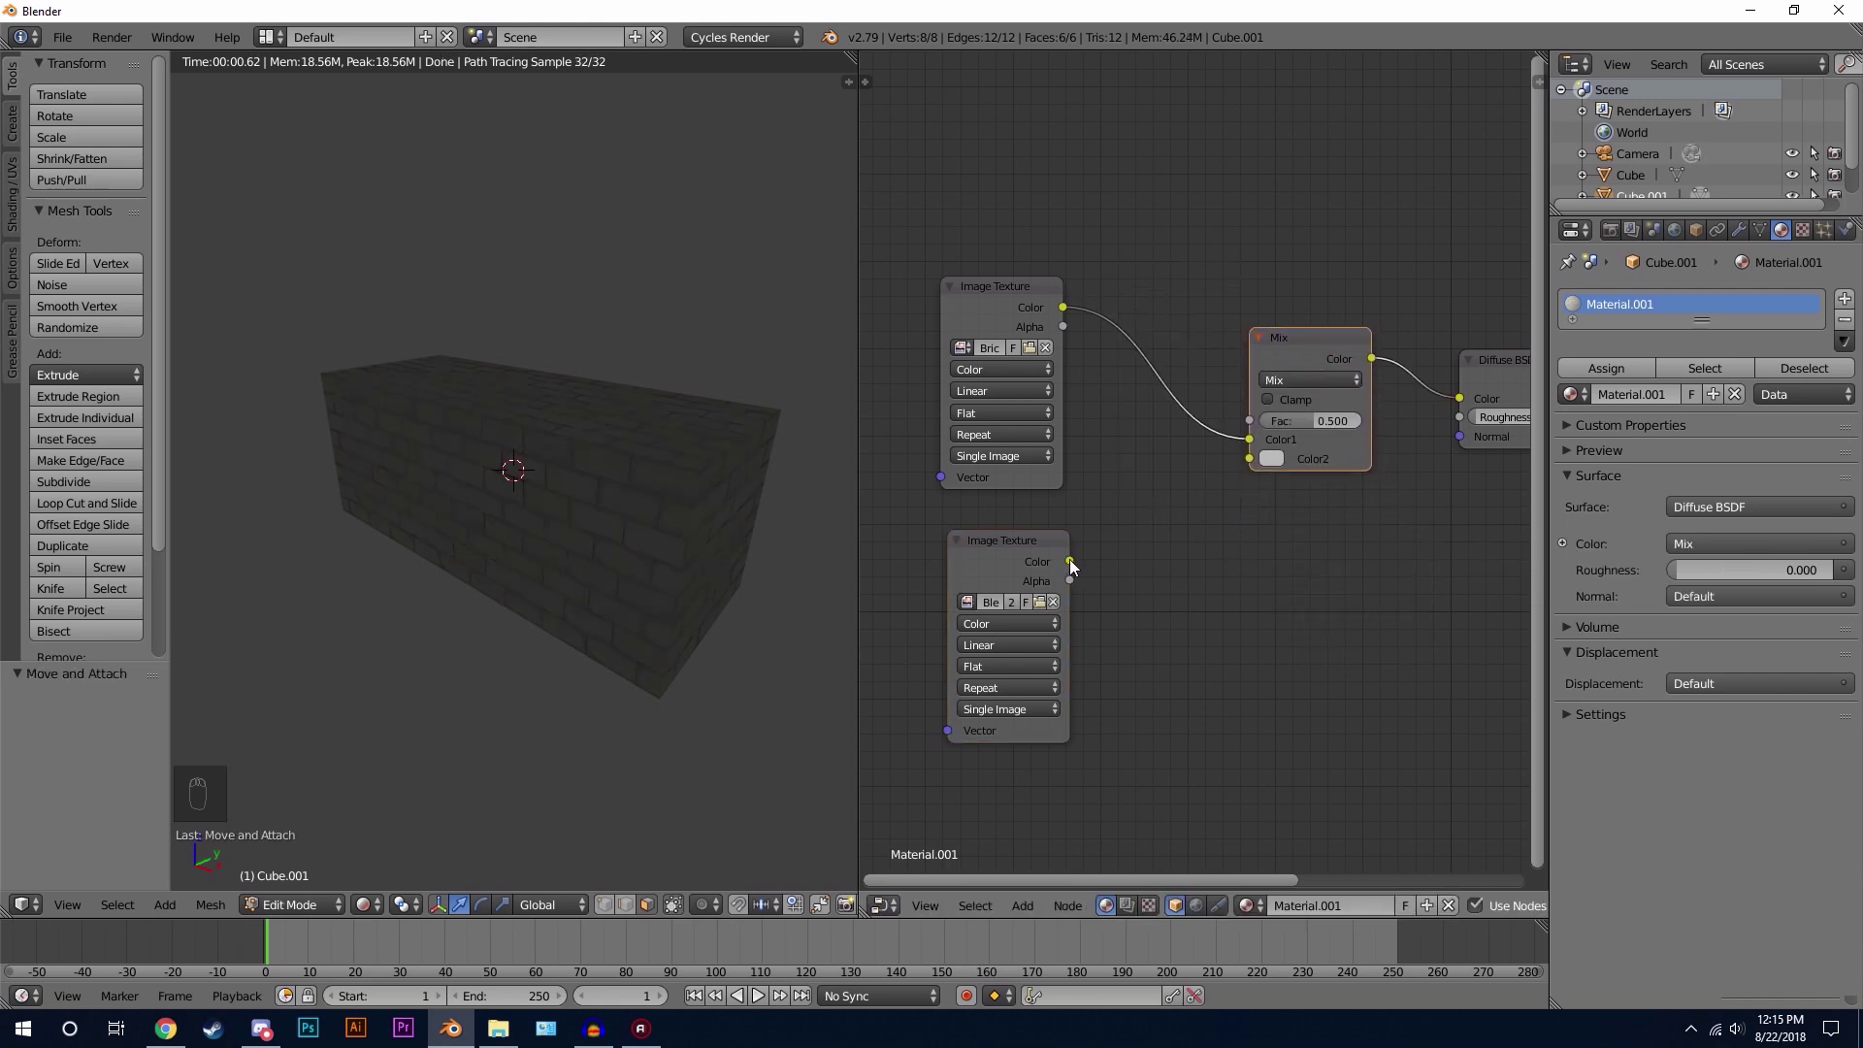
# Step: Link the logo's Color to Mix Color2 and Alpha to Fac, with extension set to Clip
pyautogui.moveTo(1070, 561); pyautogui.dragTo(1251, 458)
pyautogui.moveTo(1070, 582); pyautogui.dragTo(1249, 419)
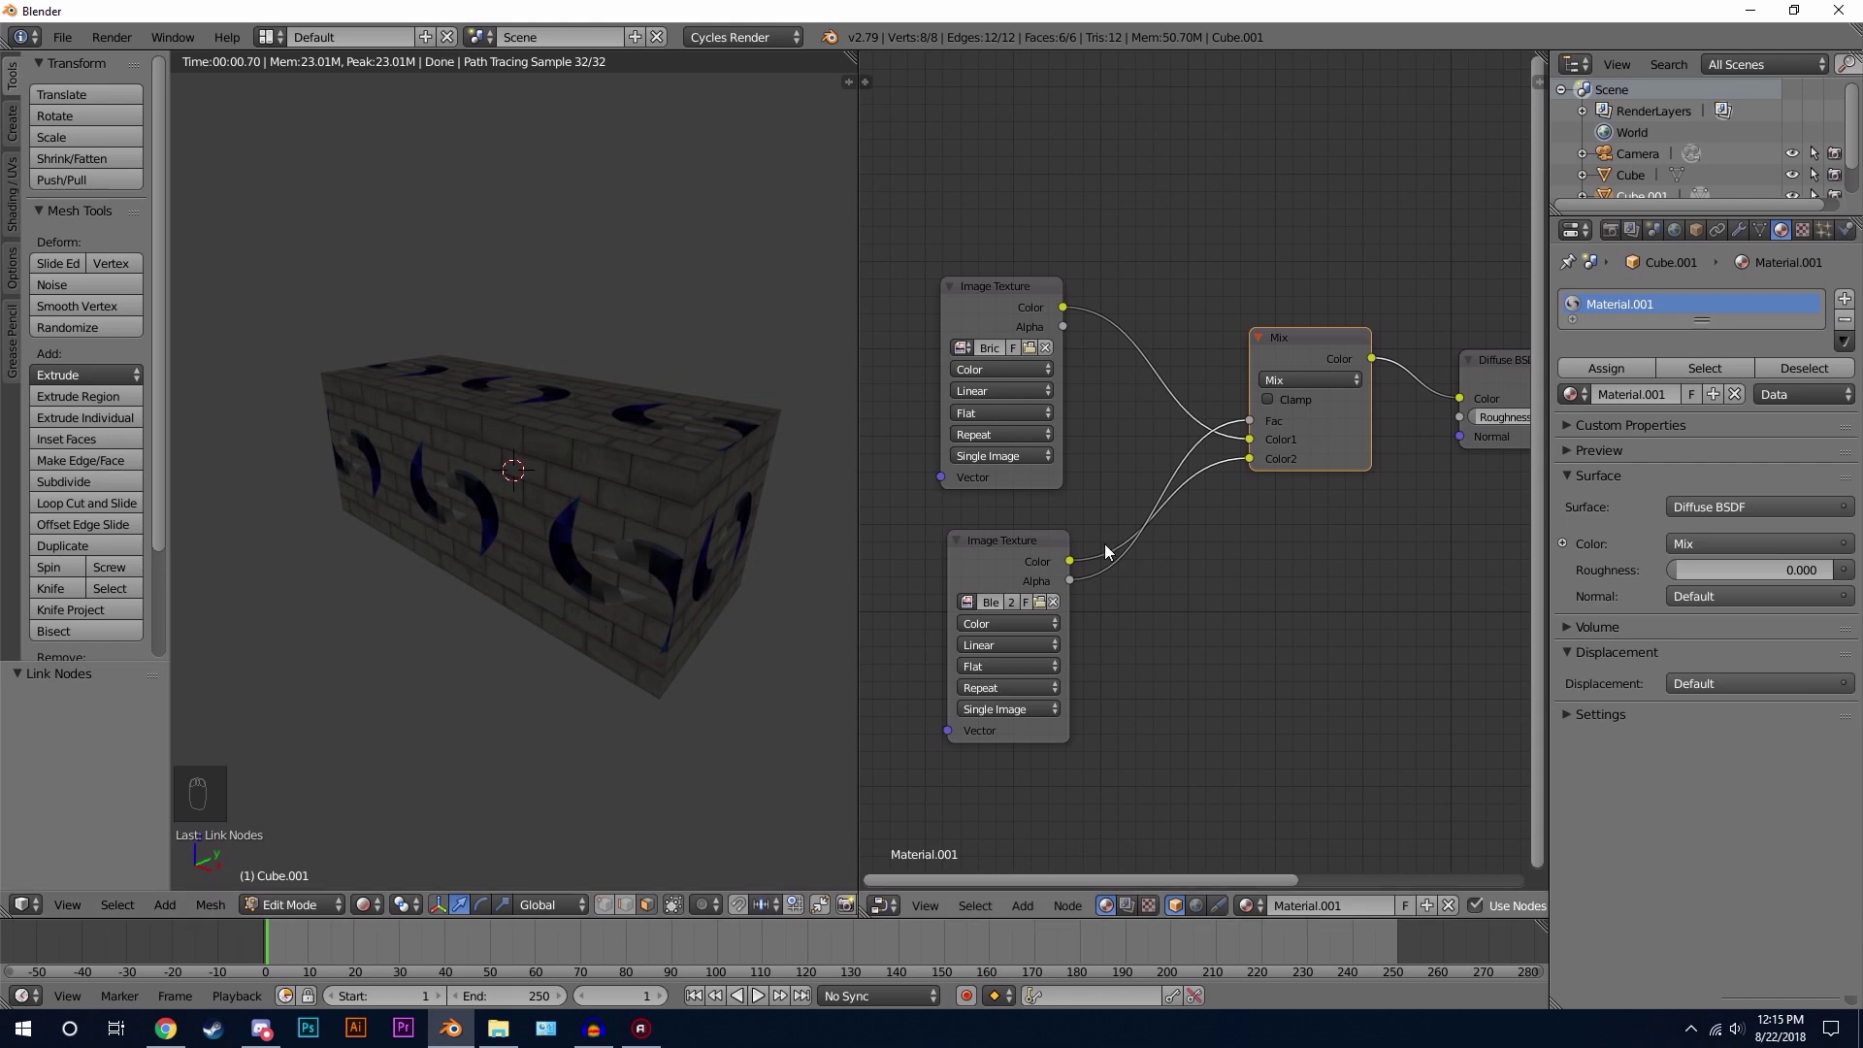
pyautogui.click(1025, 557)
pyautogui.press('g')
pyautogui.click(1001, 565)
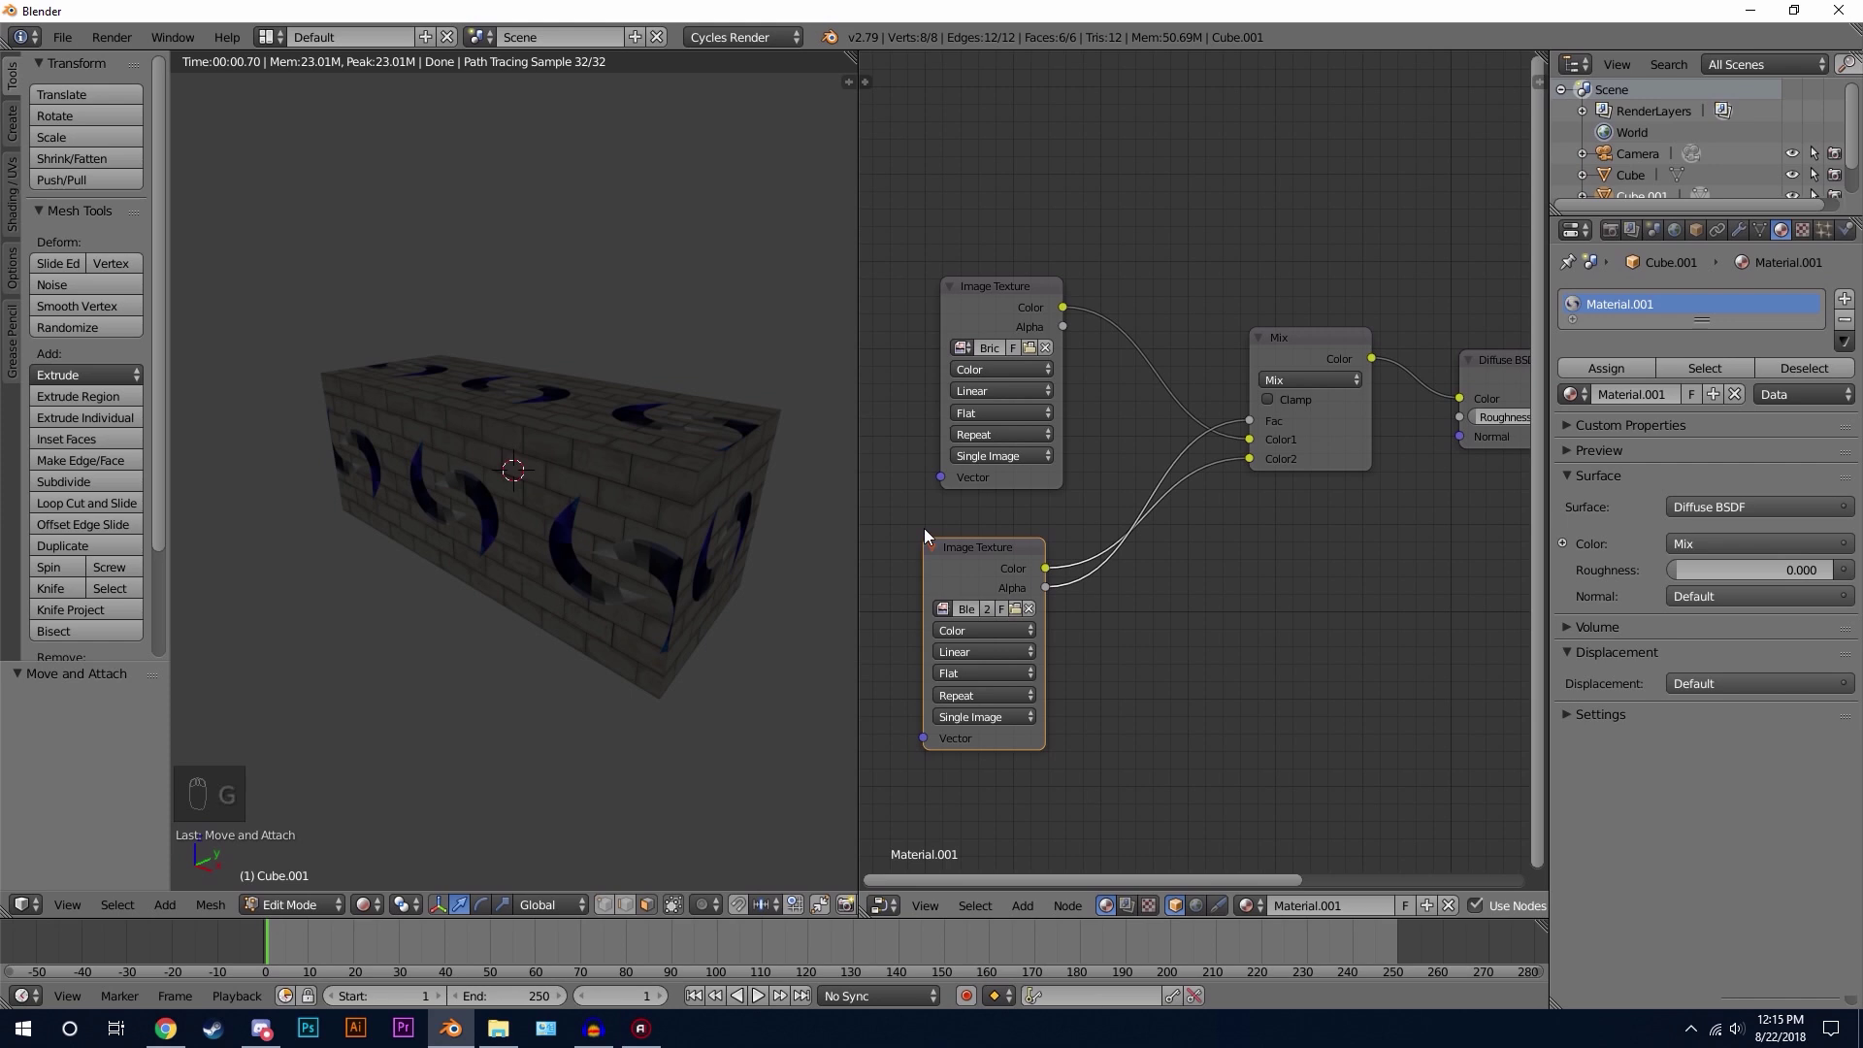
pyautogui.scroll(2, 978, 615)
pyautogui.click(1016, 666)
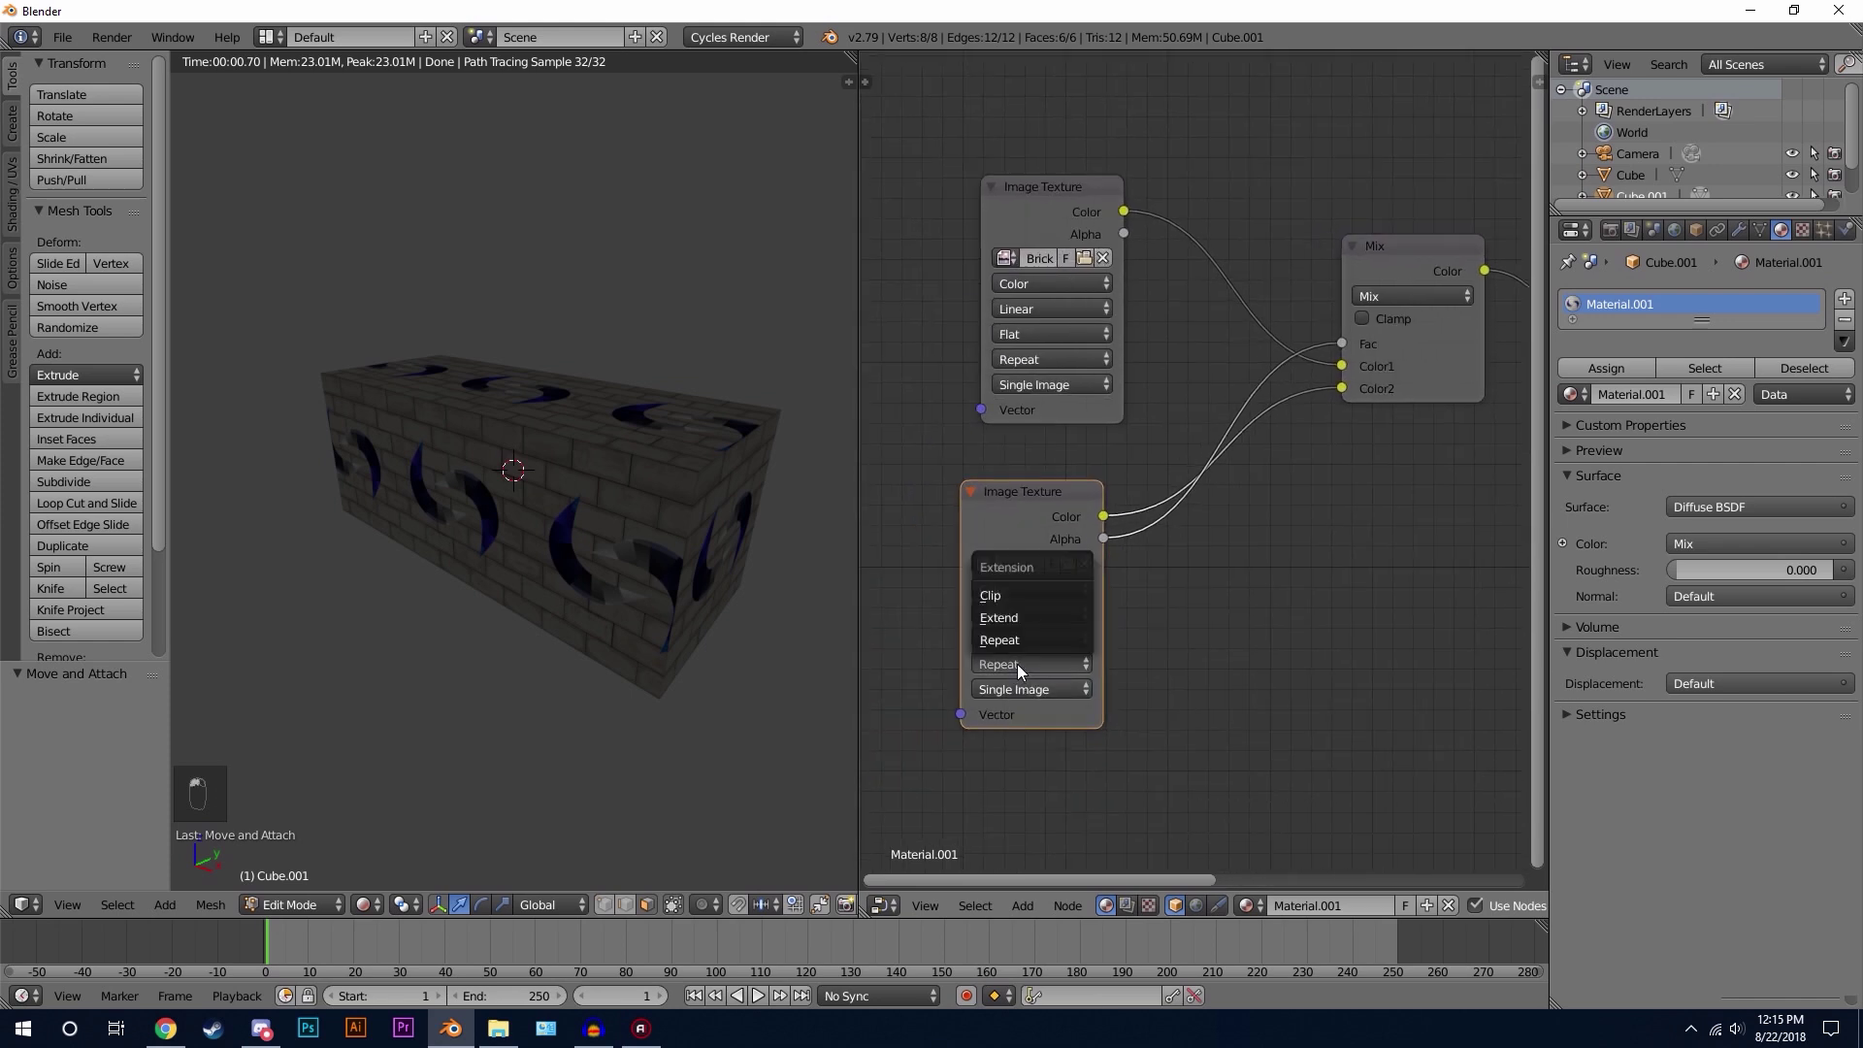
pyautogui.click(1029, 597)
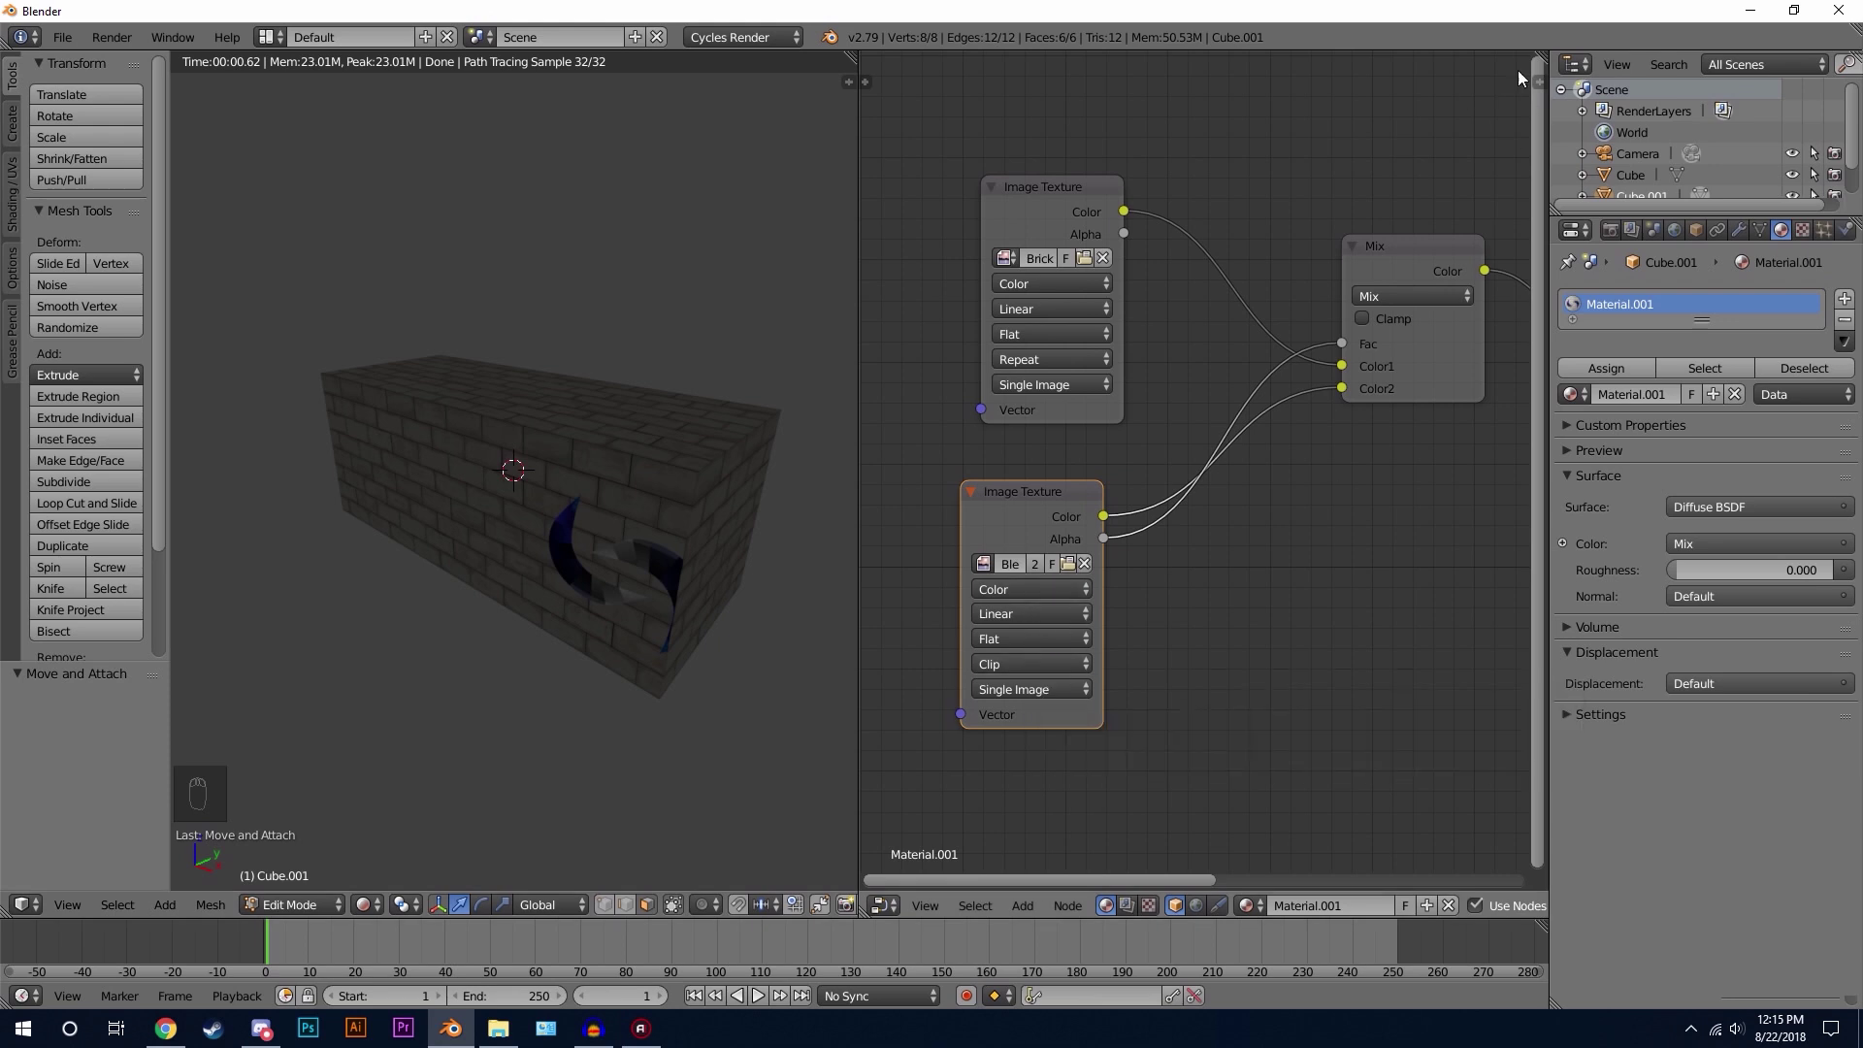
# Step: Move the UVs in the UV/Image Editor to reposition the logo on the box front
pyautogui.click(883, 906)
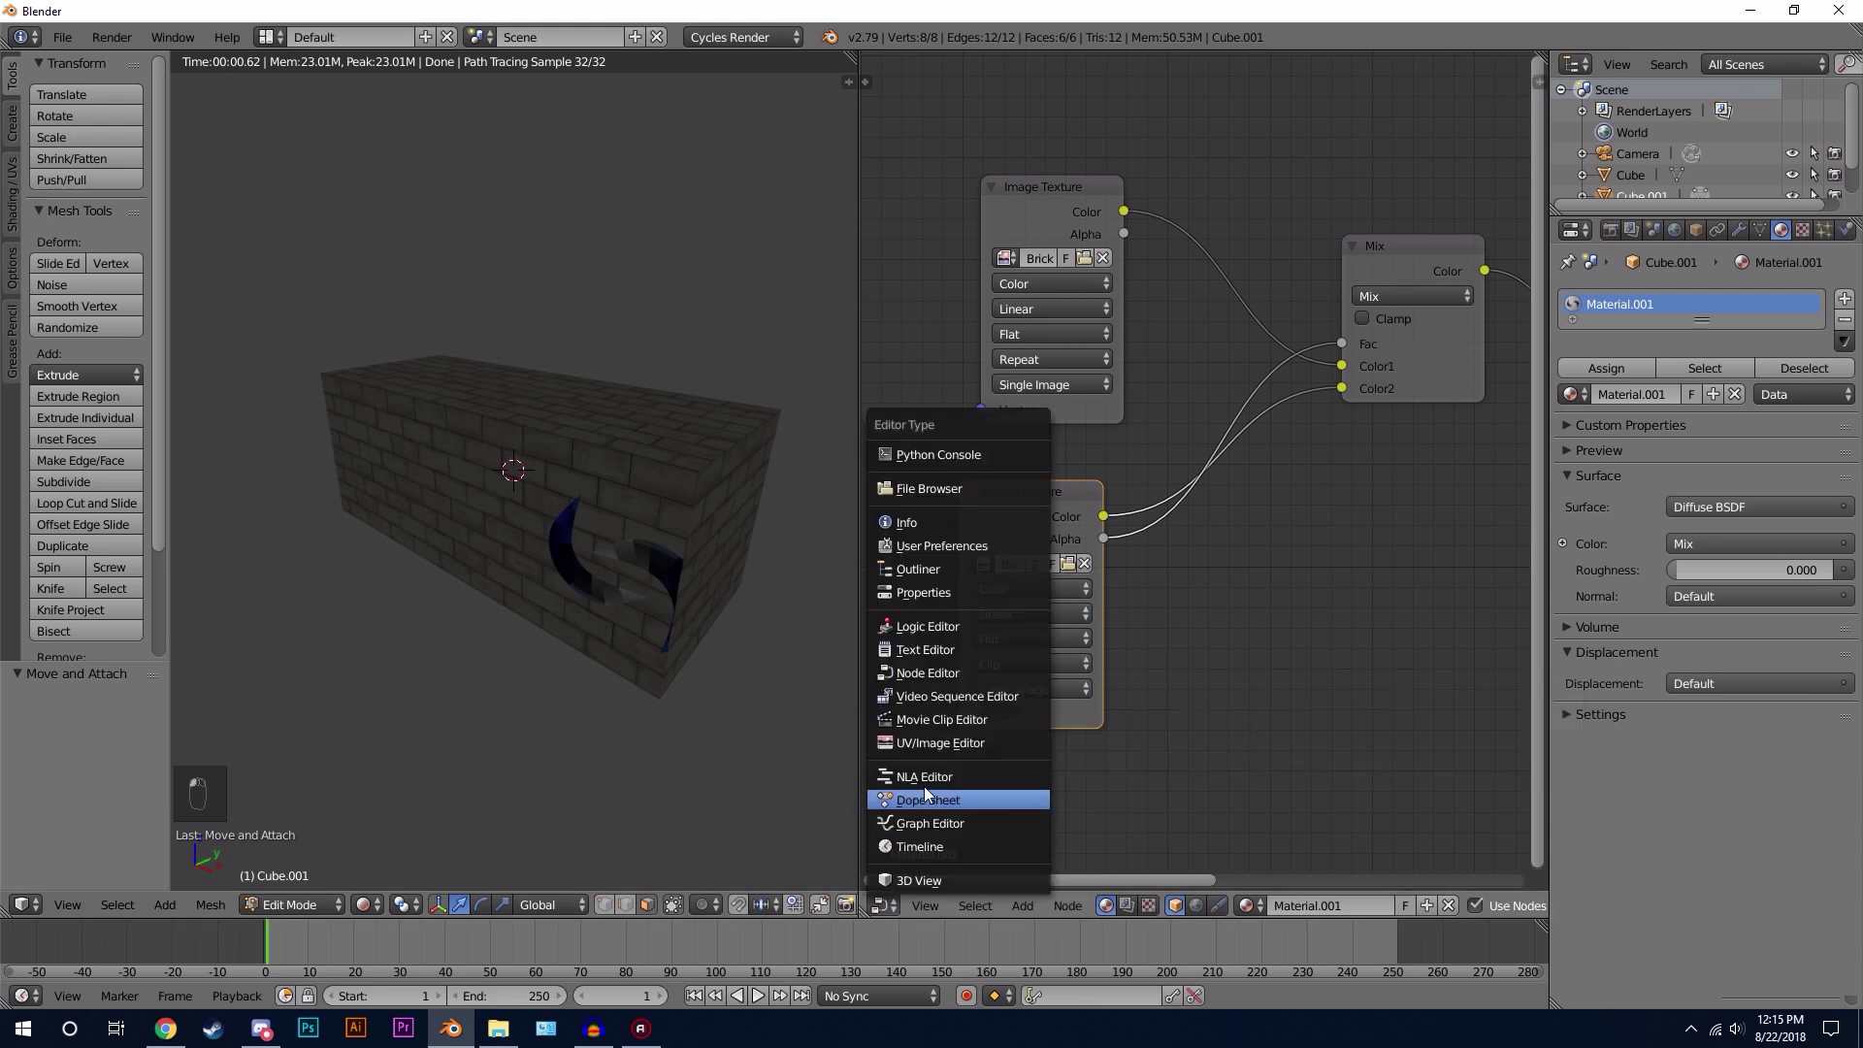
pyautogui.click(949, 739)
pyautogui.press('g')
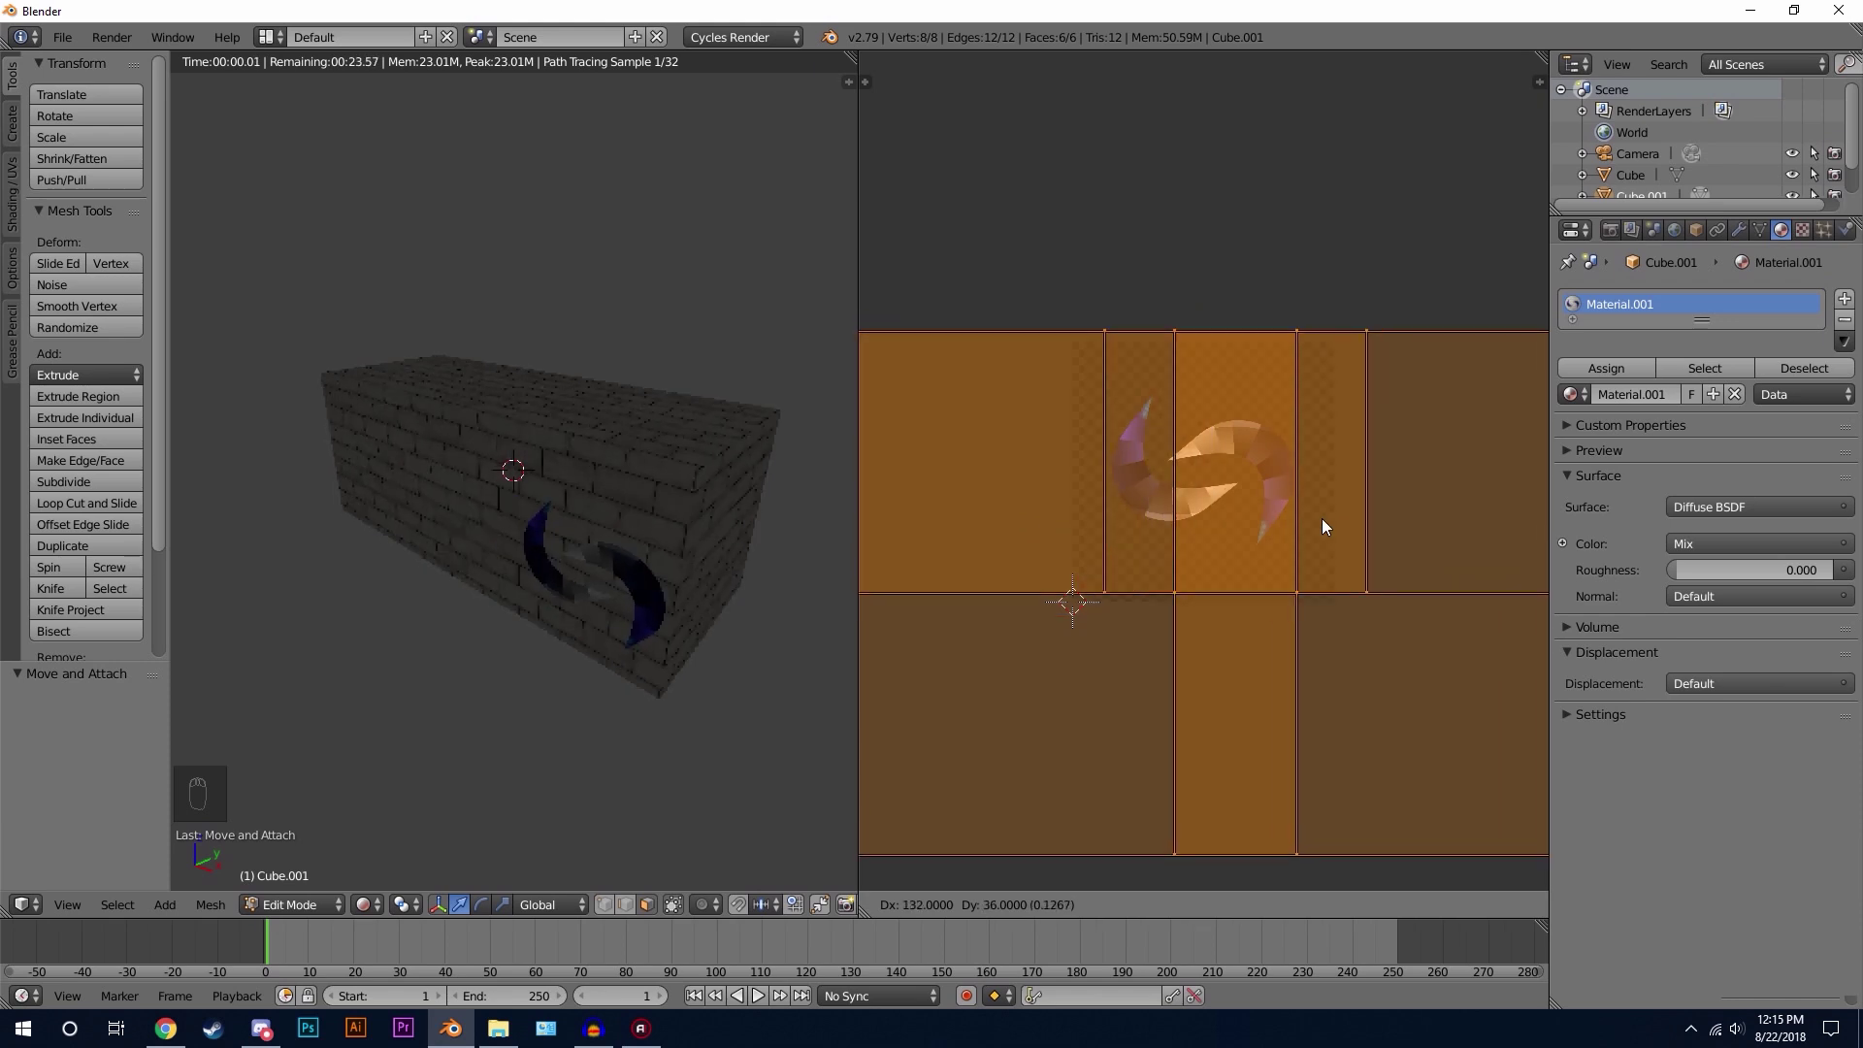
pyautogui.click(1321, 509)
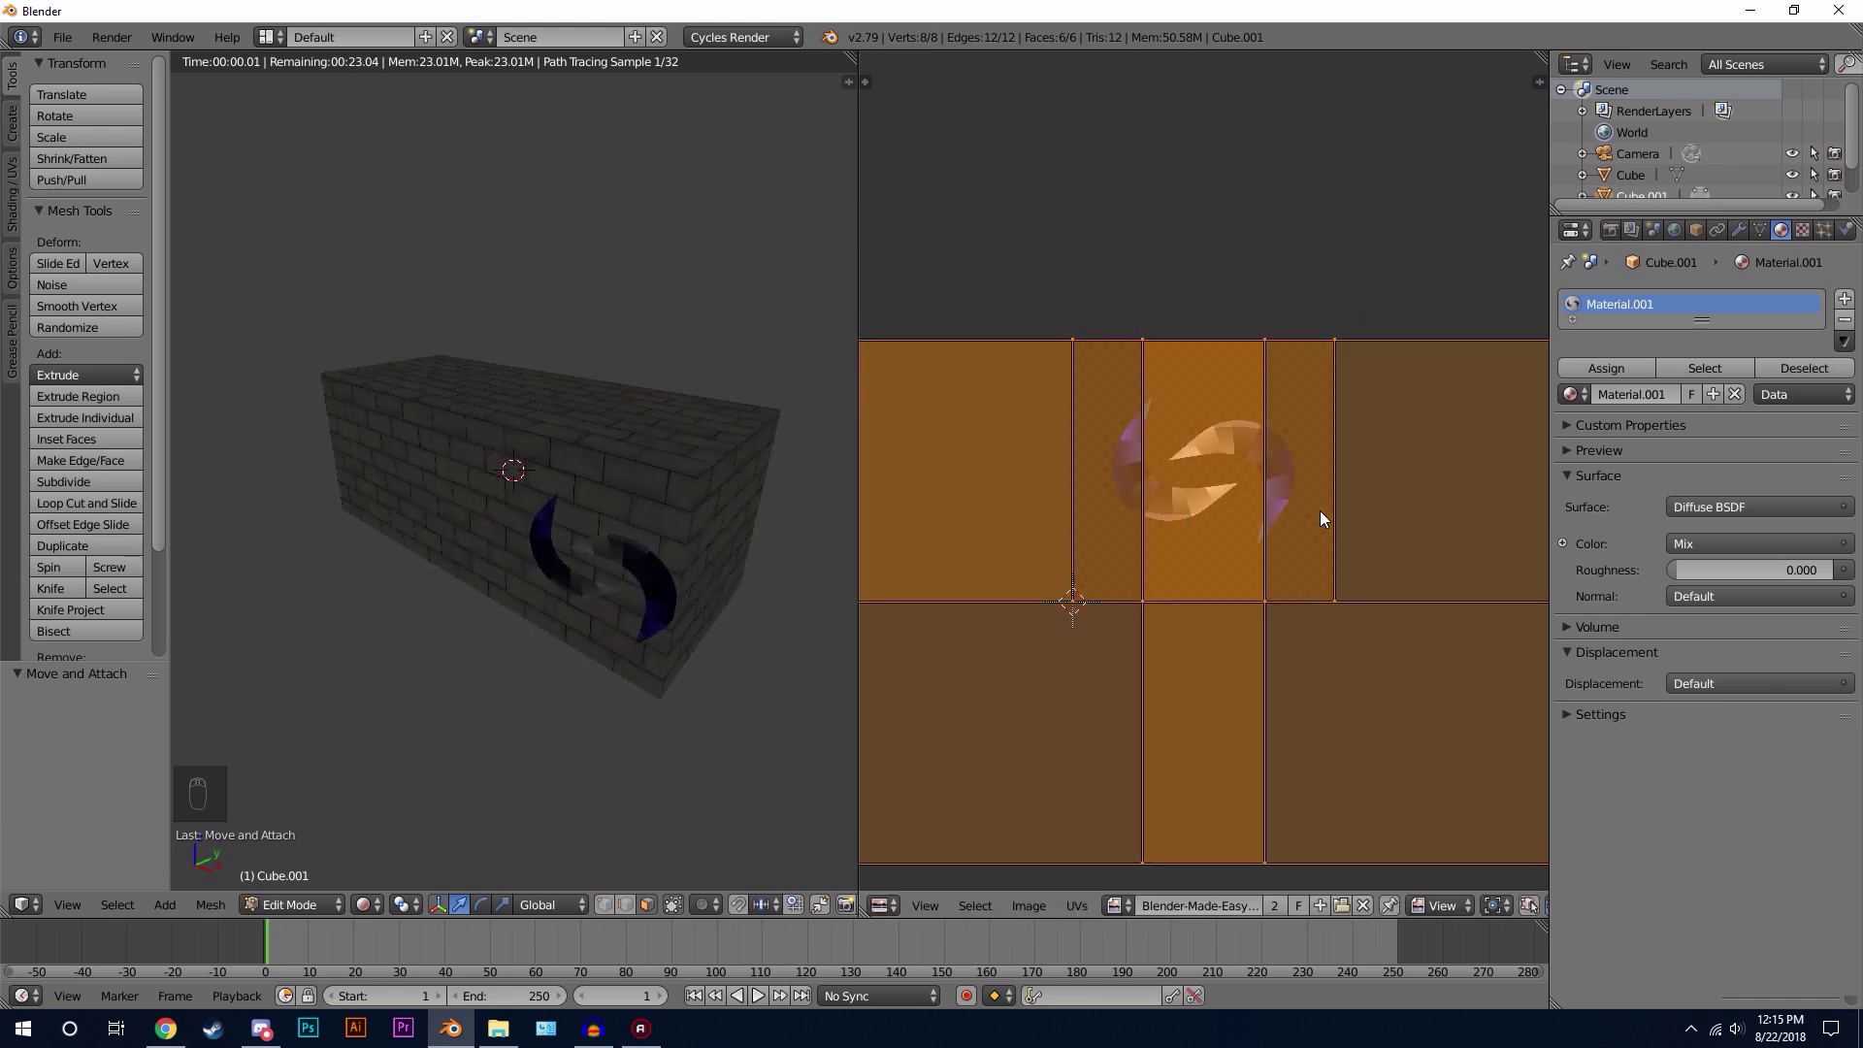
# Step: Add a second UV map in the Mesh Data properties and rename it Logo
pyautogui.click(885, 907)
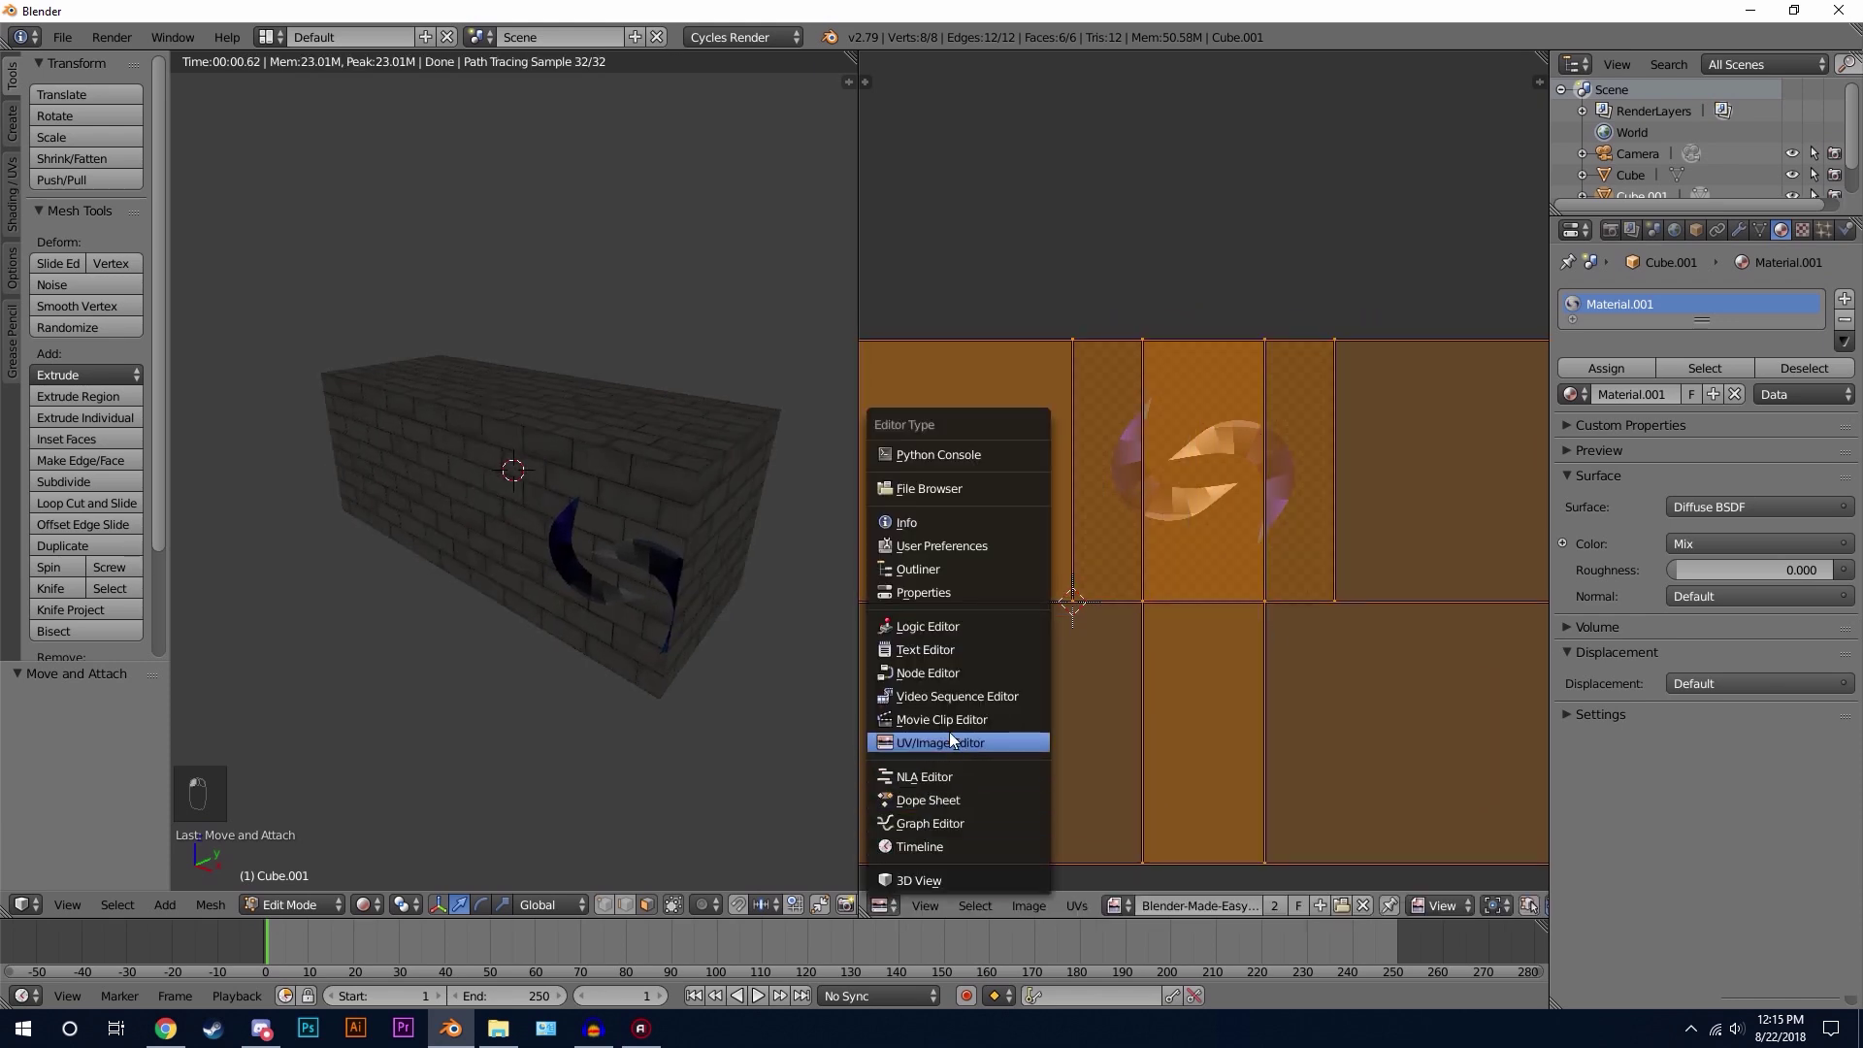
pyautogui.click(1759, 229)
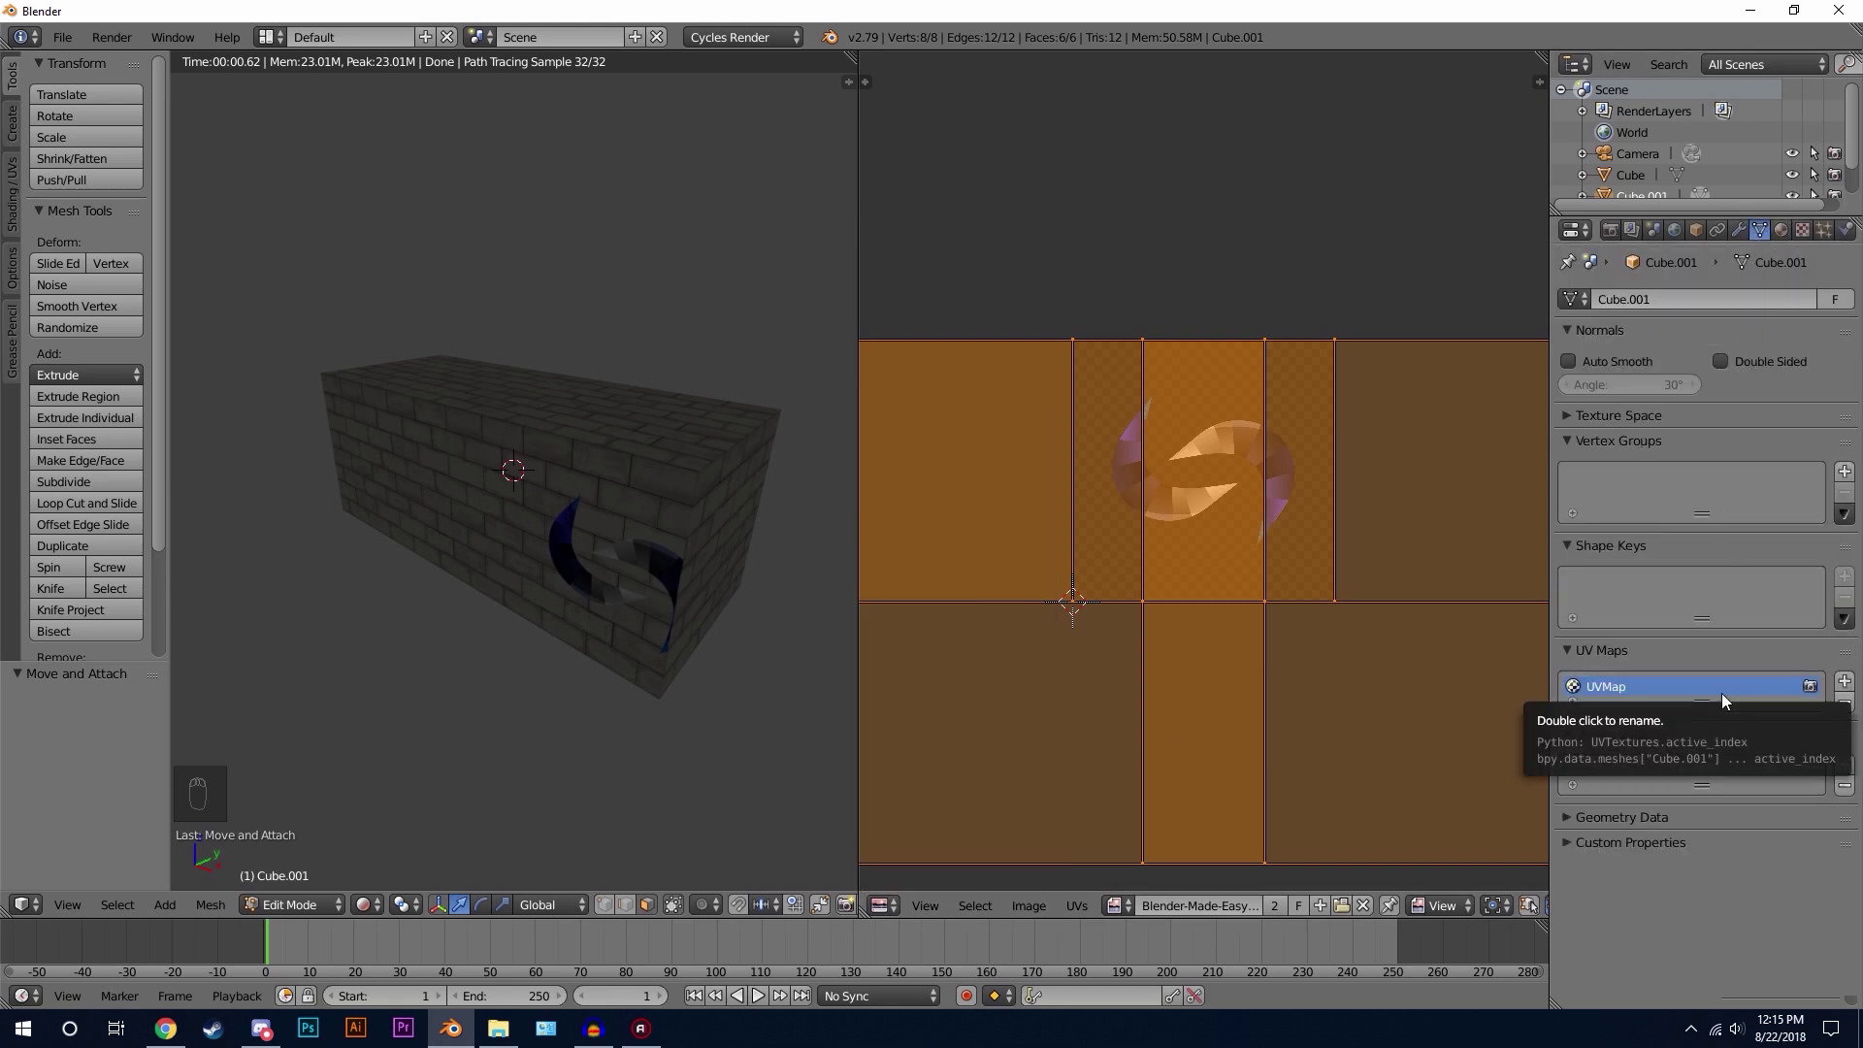
pyautogui.click(1845, 684)
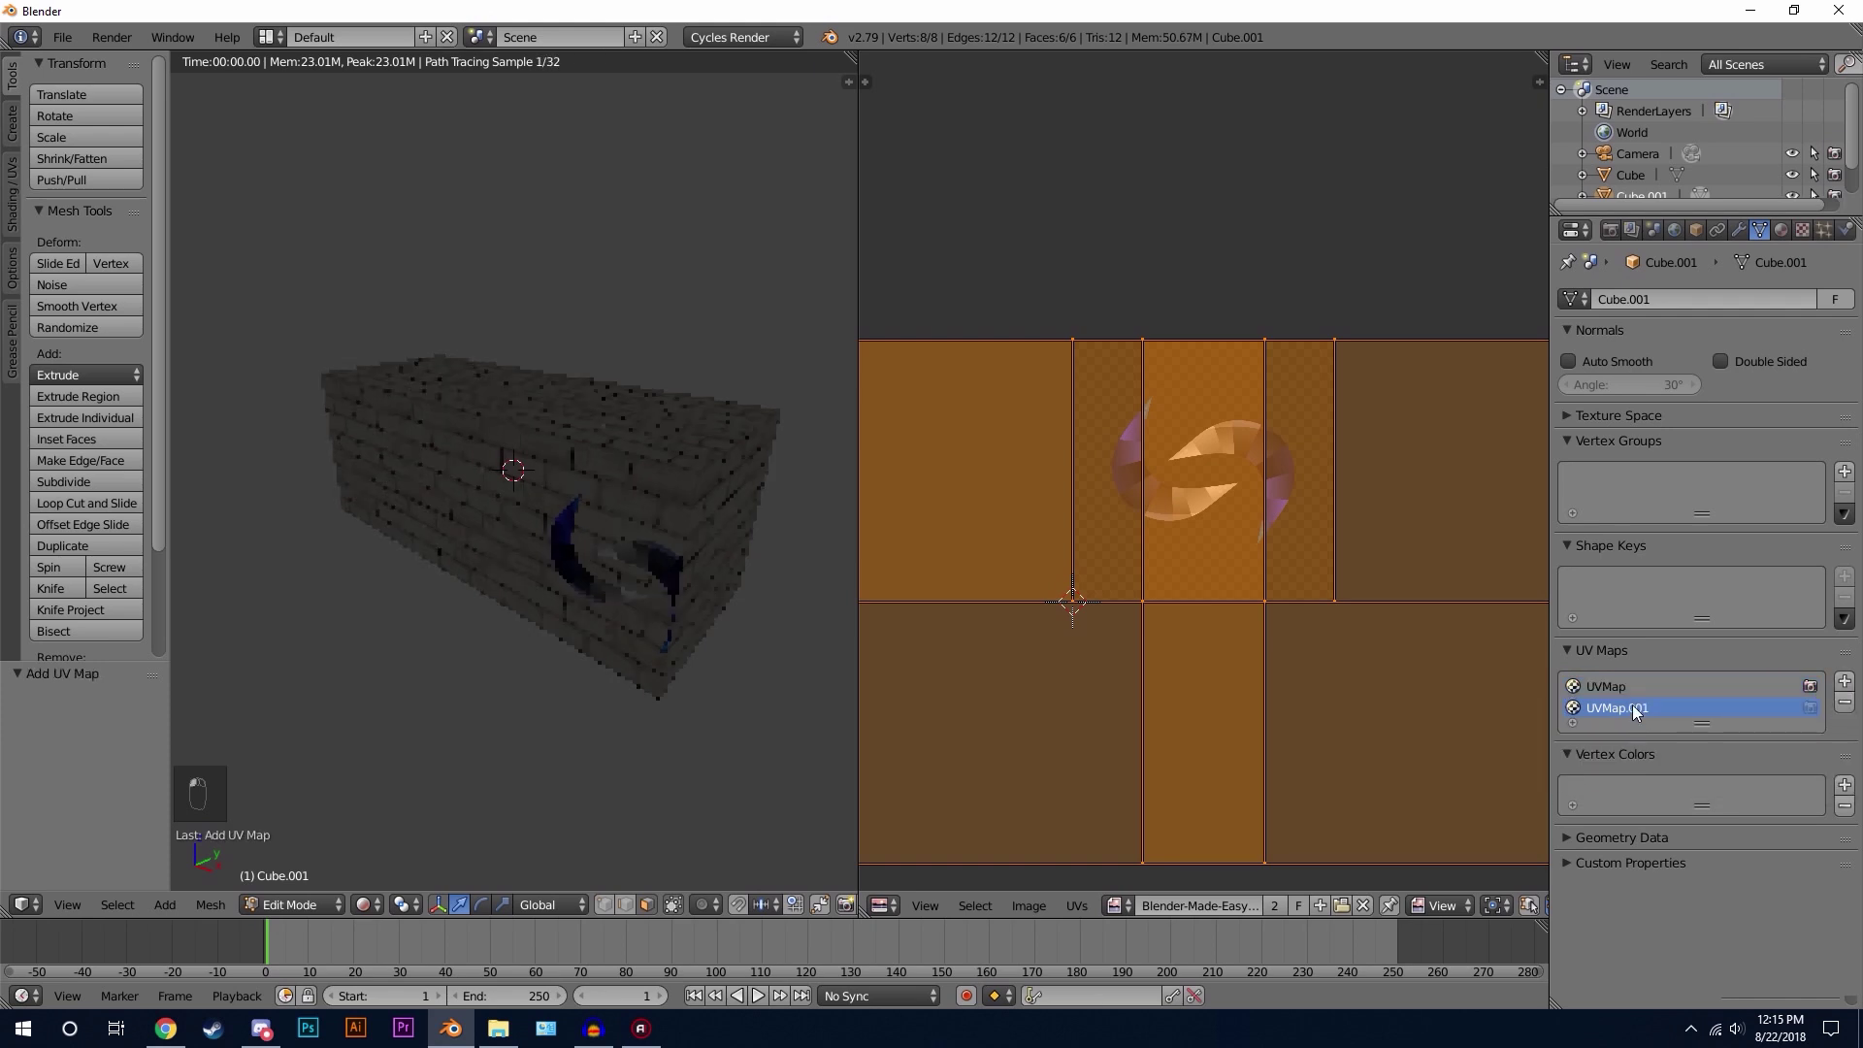
pyautogui.doubleClick(1630, 707)
pyautogui.write('L')
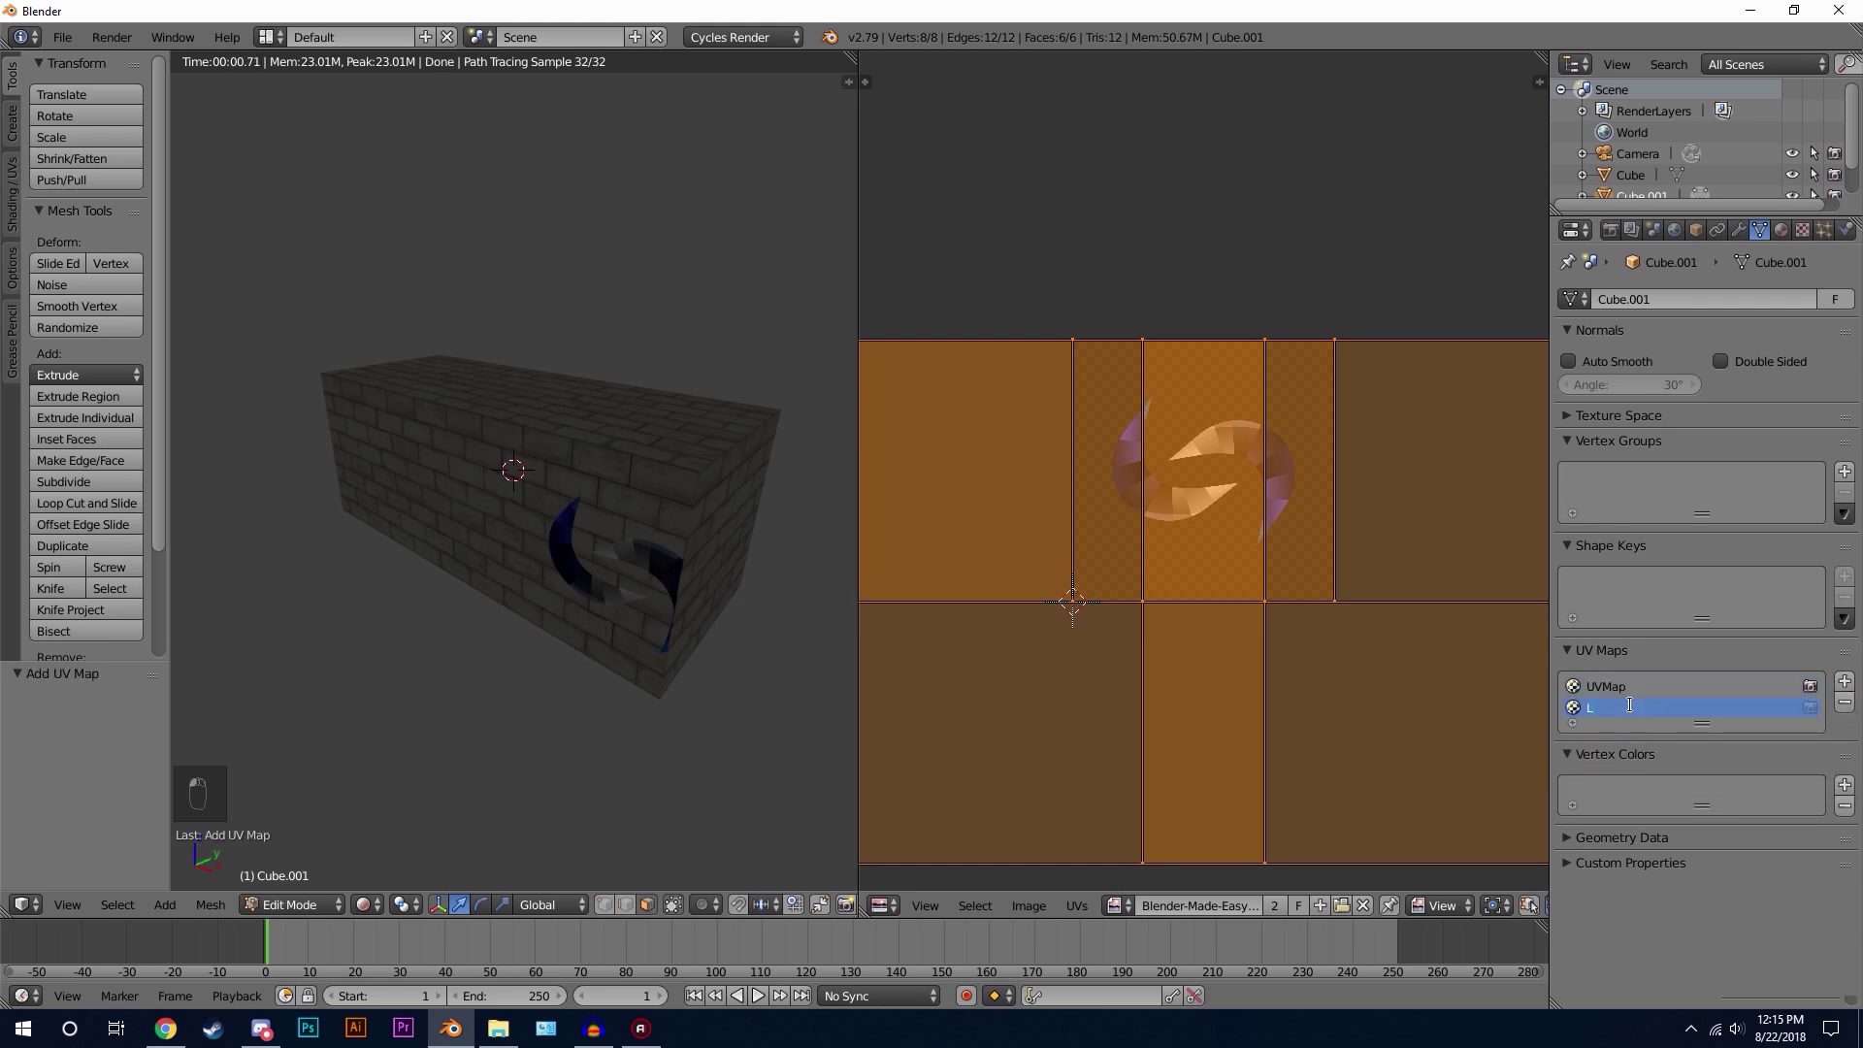
pyautogui.press('a')
pyautogui.press('a')
pyautogui.press('a')
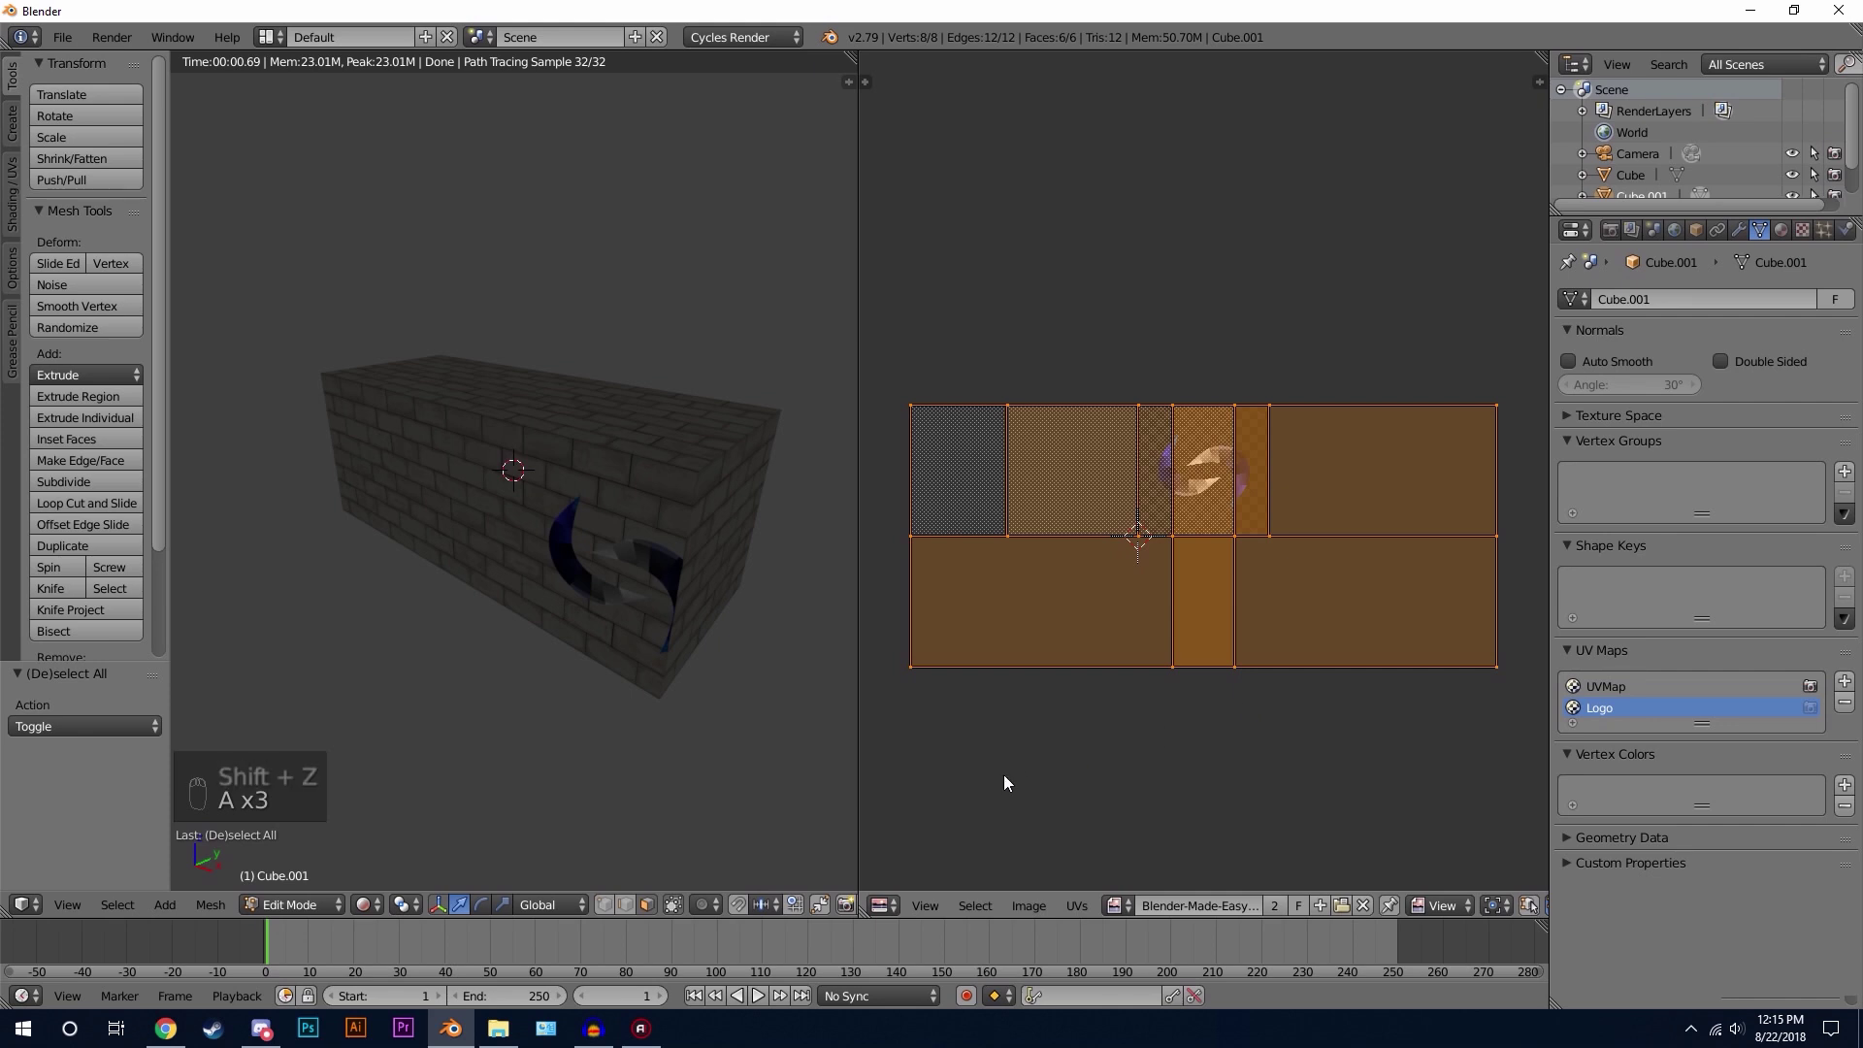
pyautogui.click(883, 905)
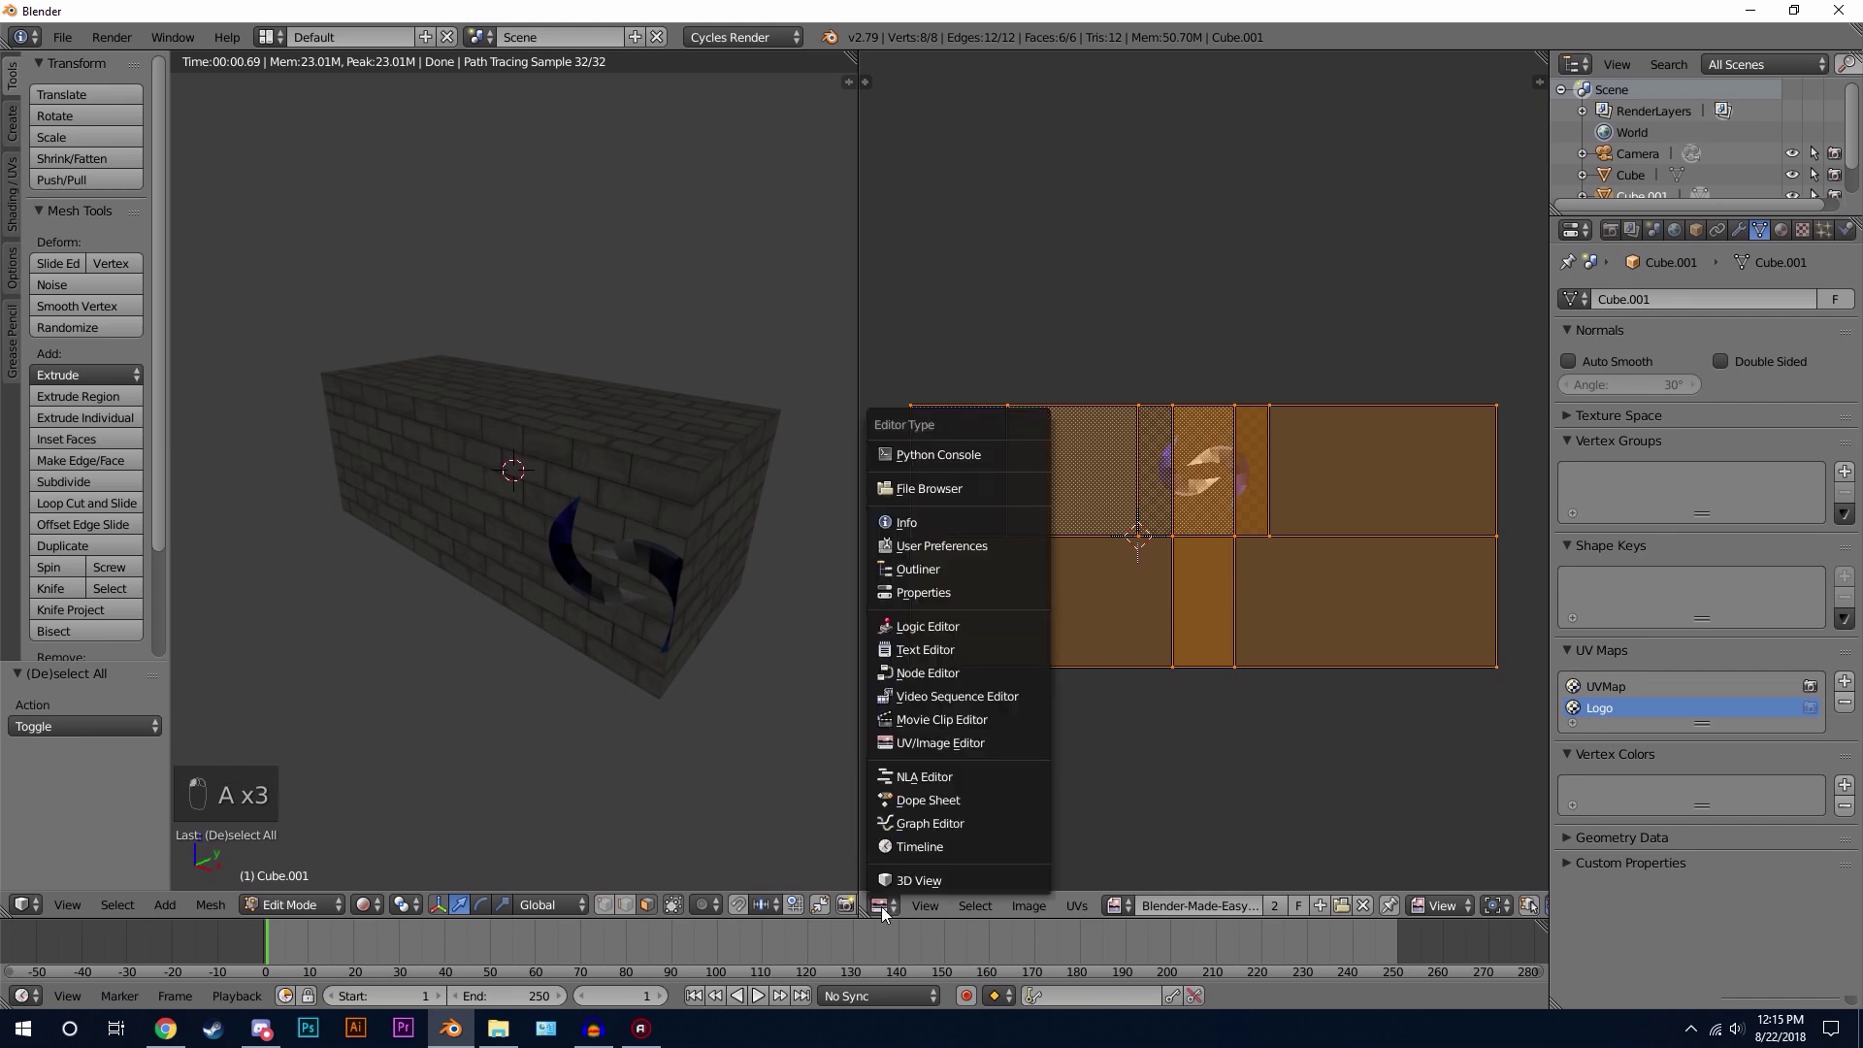
# Step: Back in the node editor, add an Attribute node left of the logo texture
pyautogui.click(927, 672)
pyautogui.moveTo(988, 522); pyautogui.dragTo(1145, 514, button='middle')
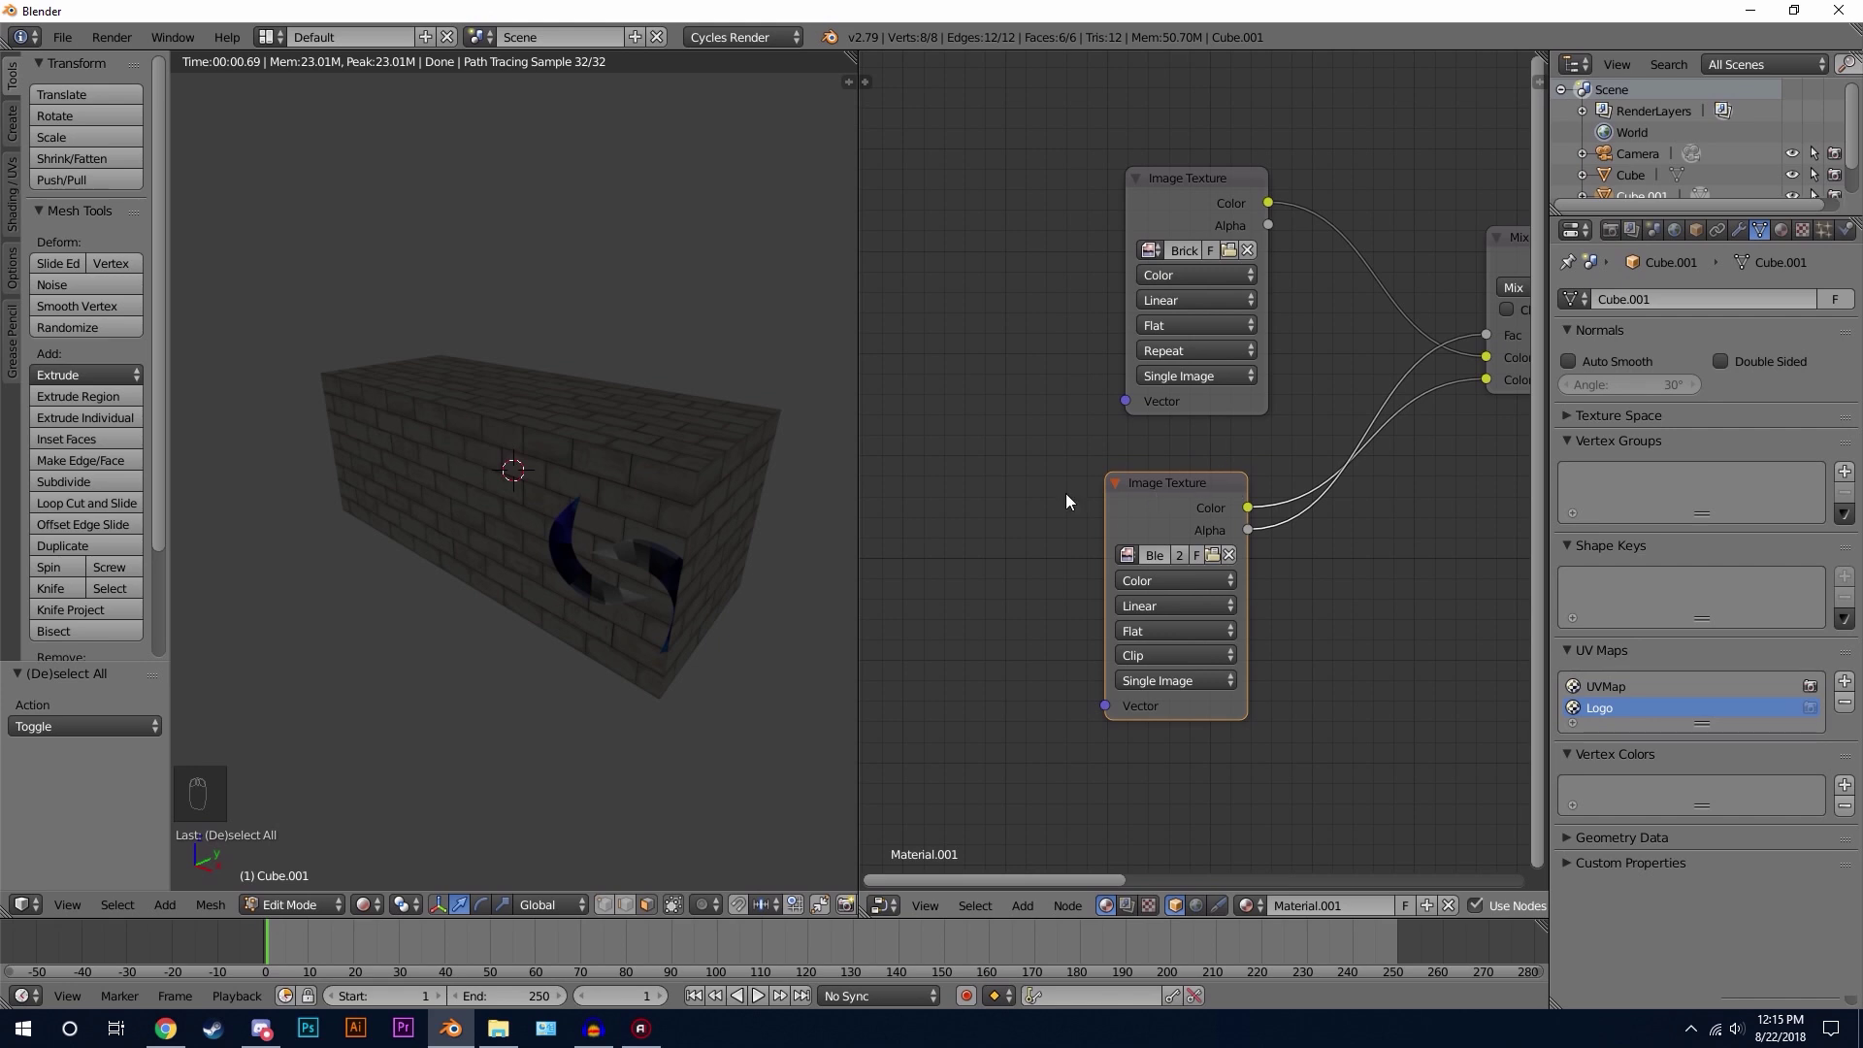
pyautogui.moveTo(1069, 463); pyautogui.dragTo(1165, 433, button='middle')
pyautogui.hotkey('shift', 'a')
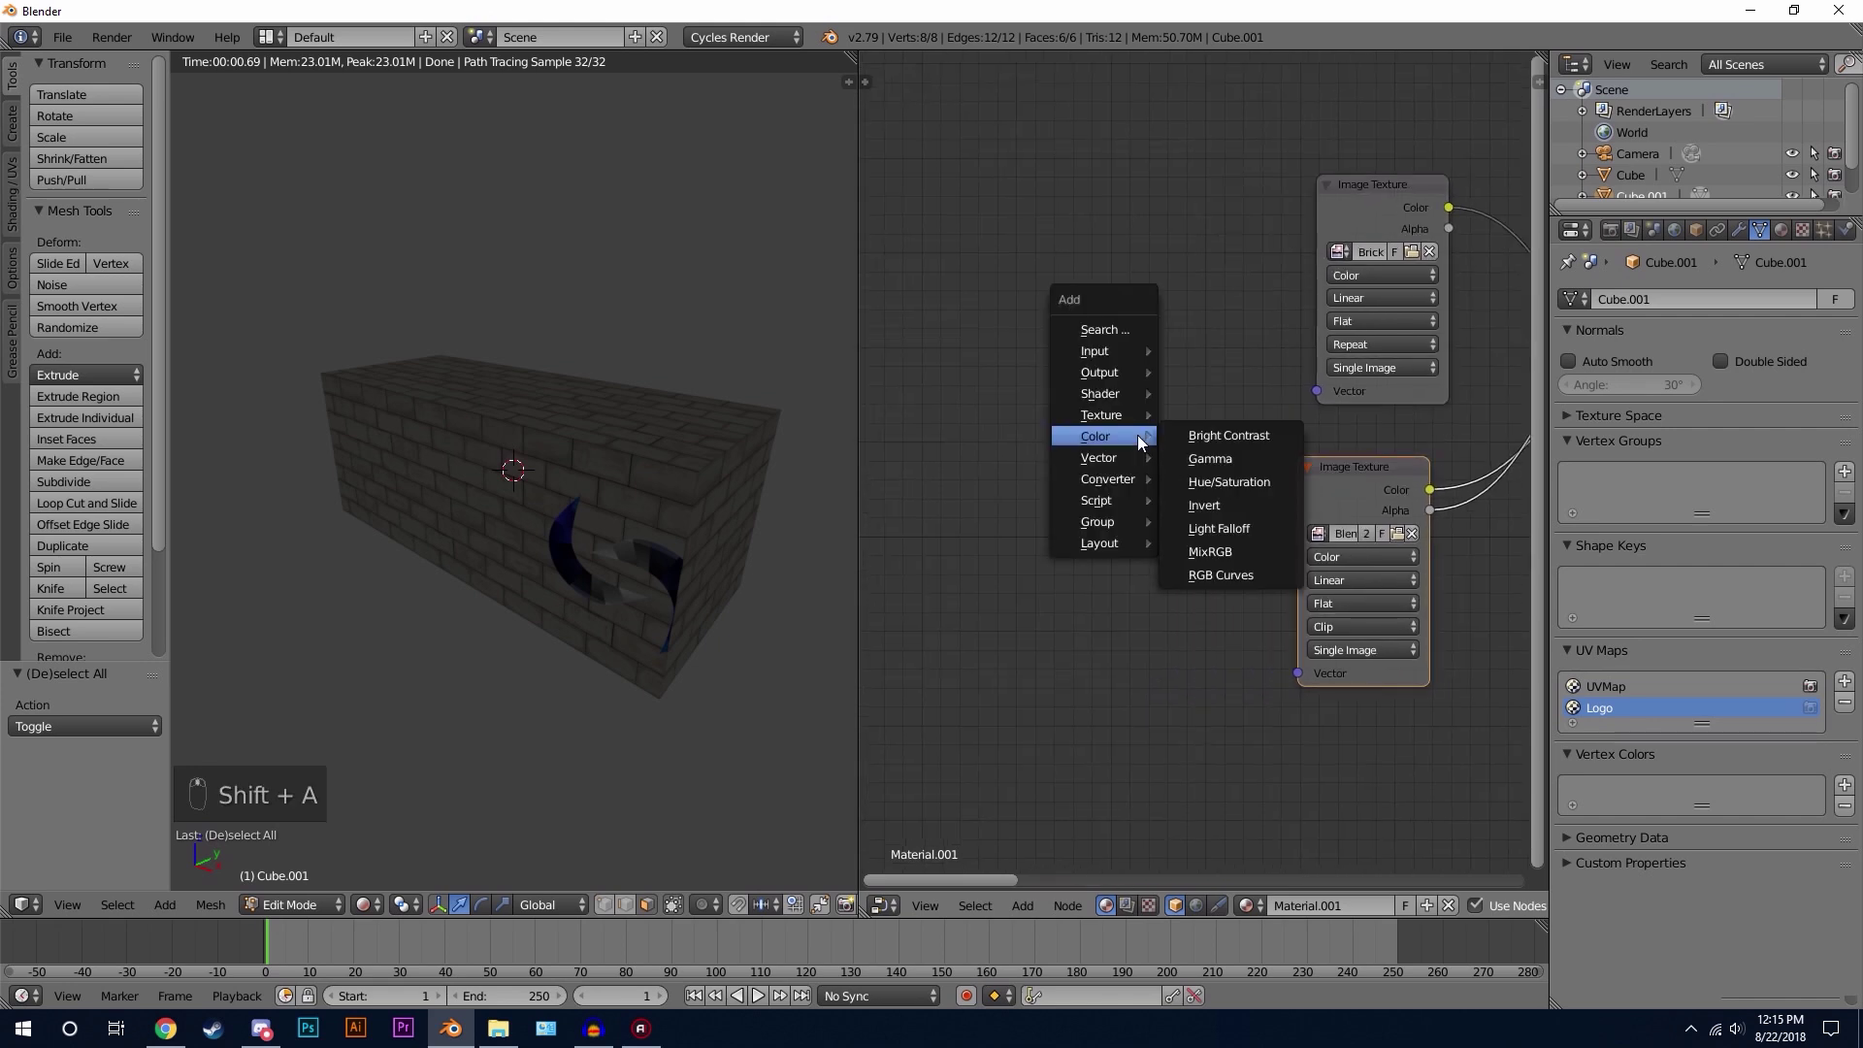
pyautogui.moveTo(1128, 355)
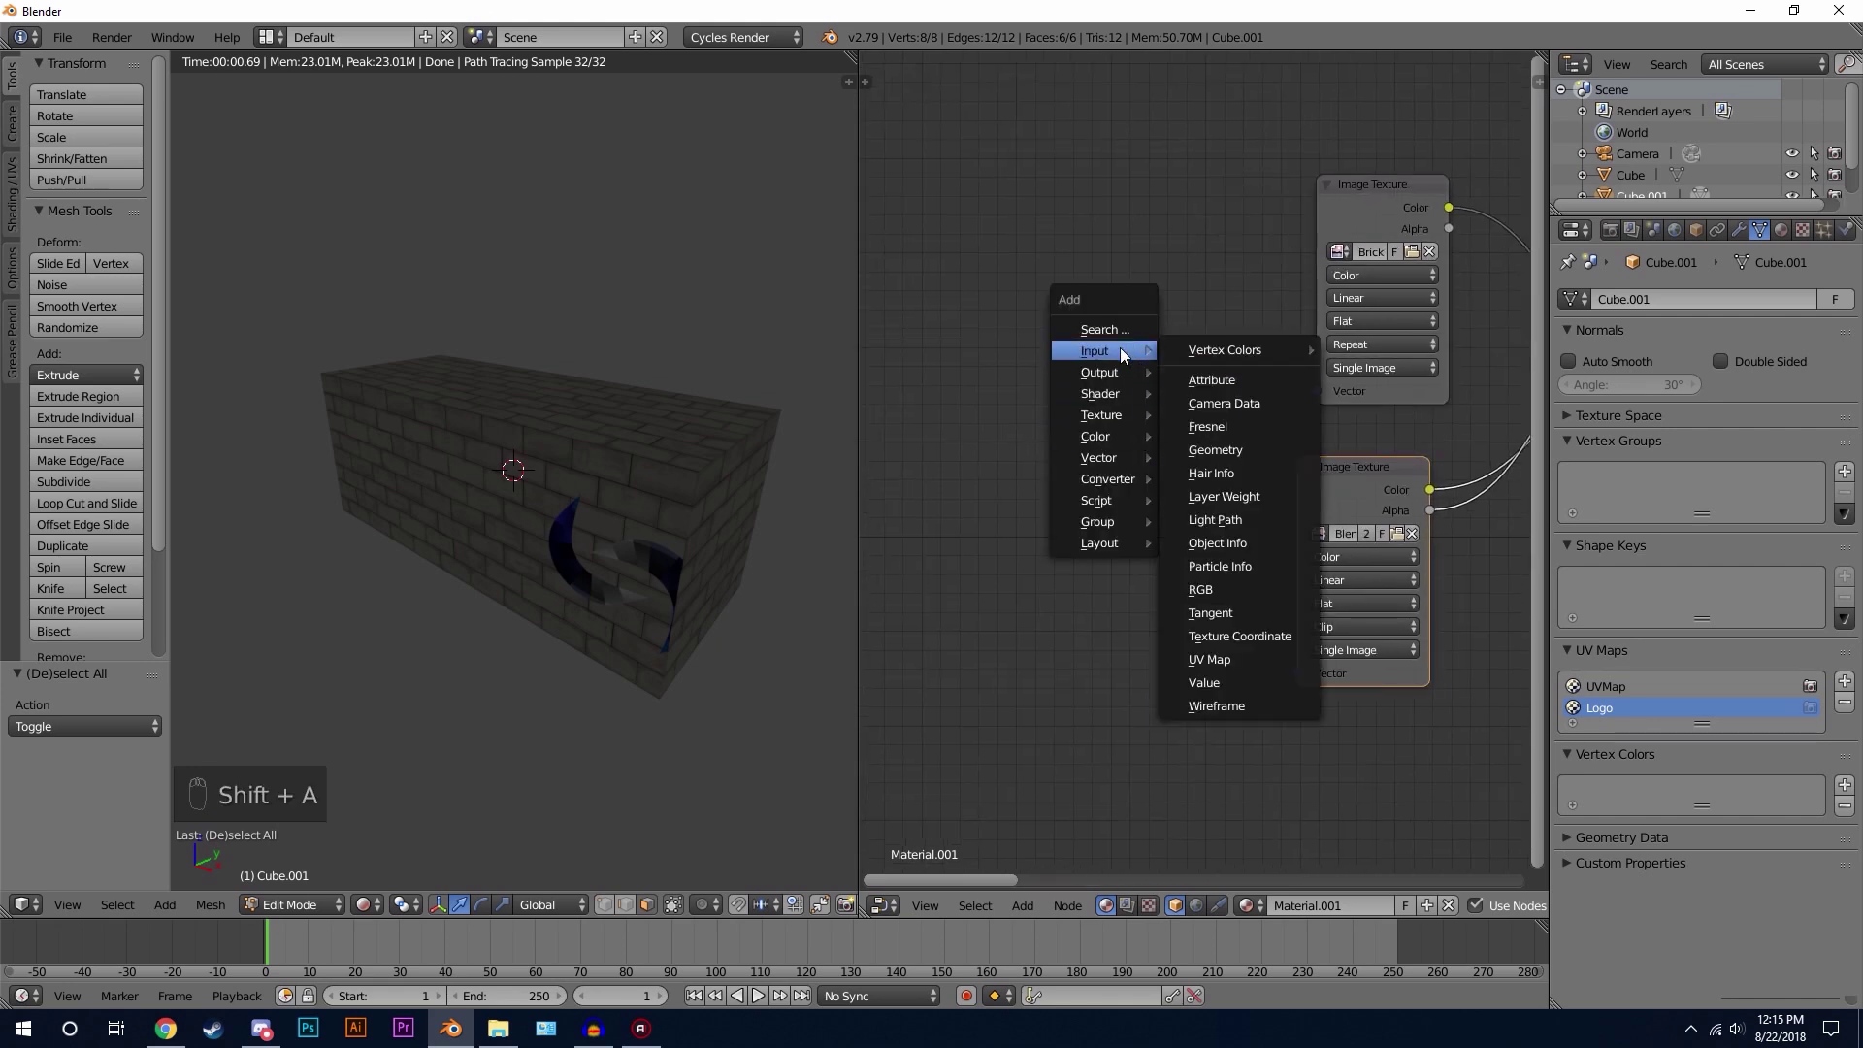
pyautogui.click(1229, 386)
pyautogui.click(1124, 617)
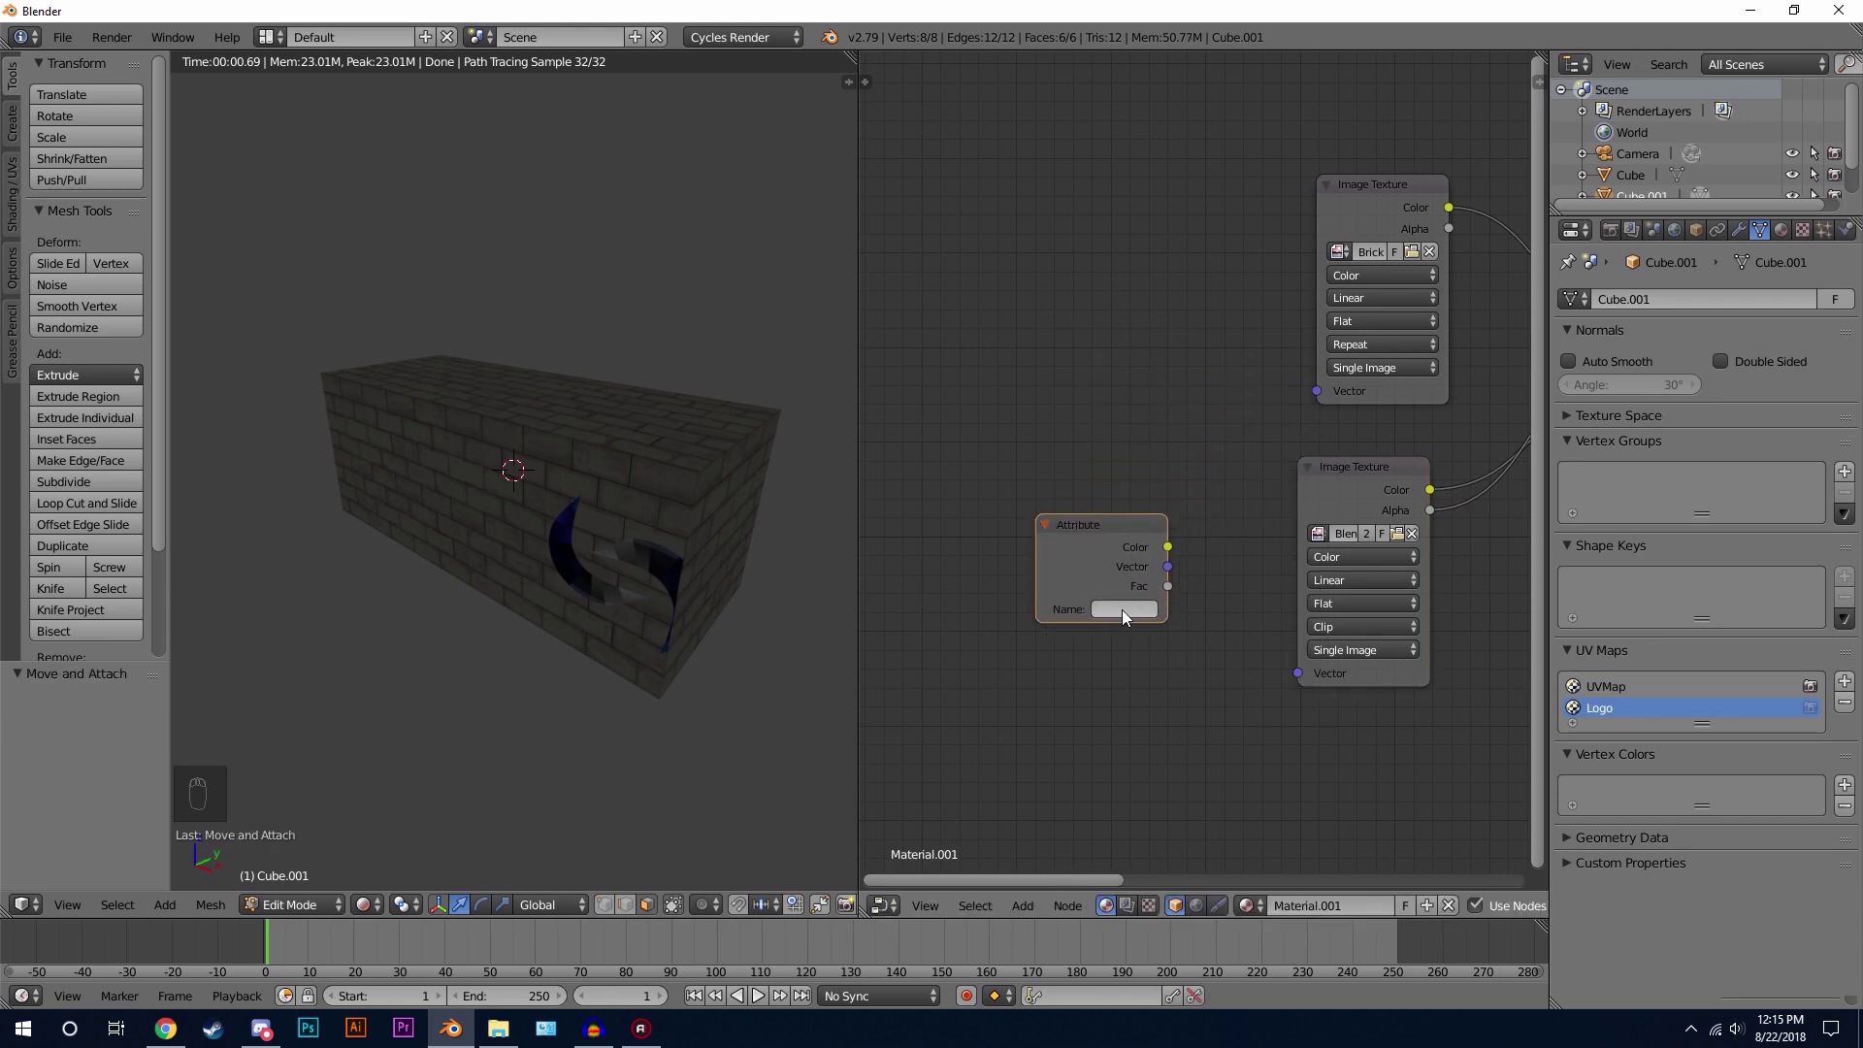
# Step: Name the Attribute node Logo and link its Vector output to the logo texture's Vector input
pyautogui.click(1122, 611)
pyautogui.write('Logo')
pyautogui.press('Return')
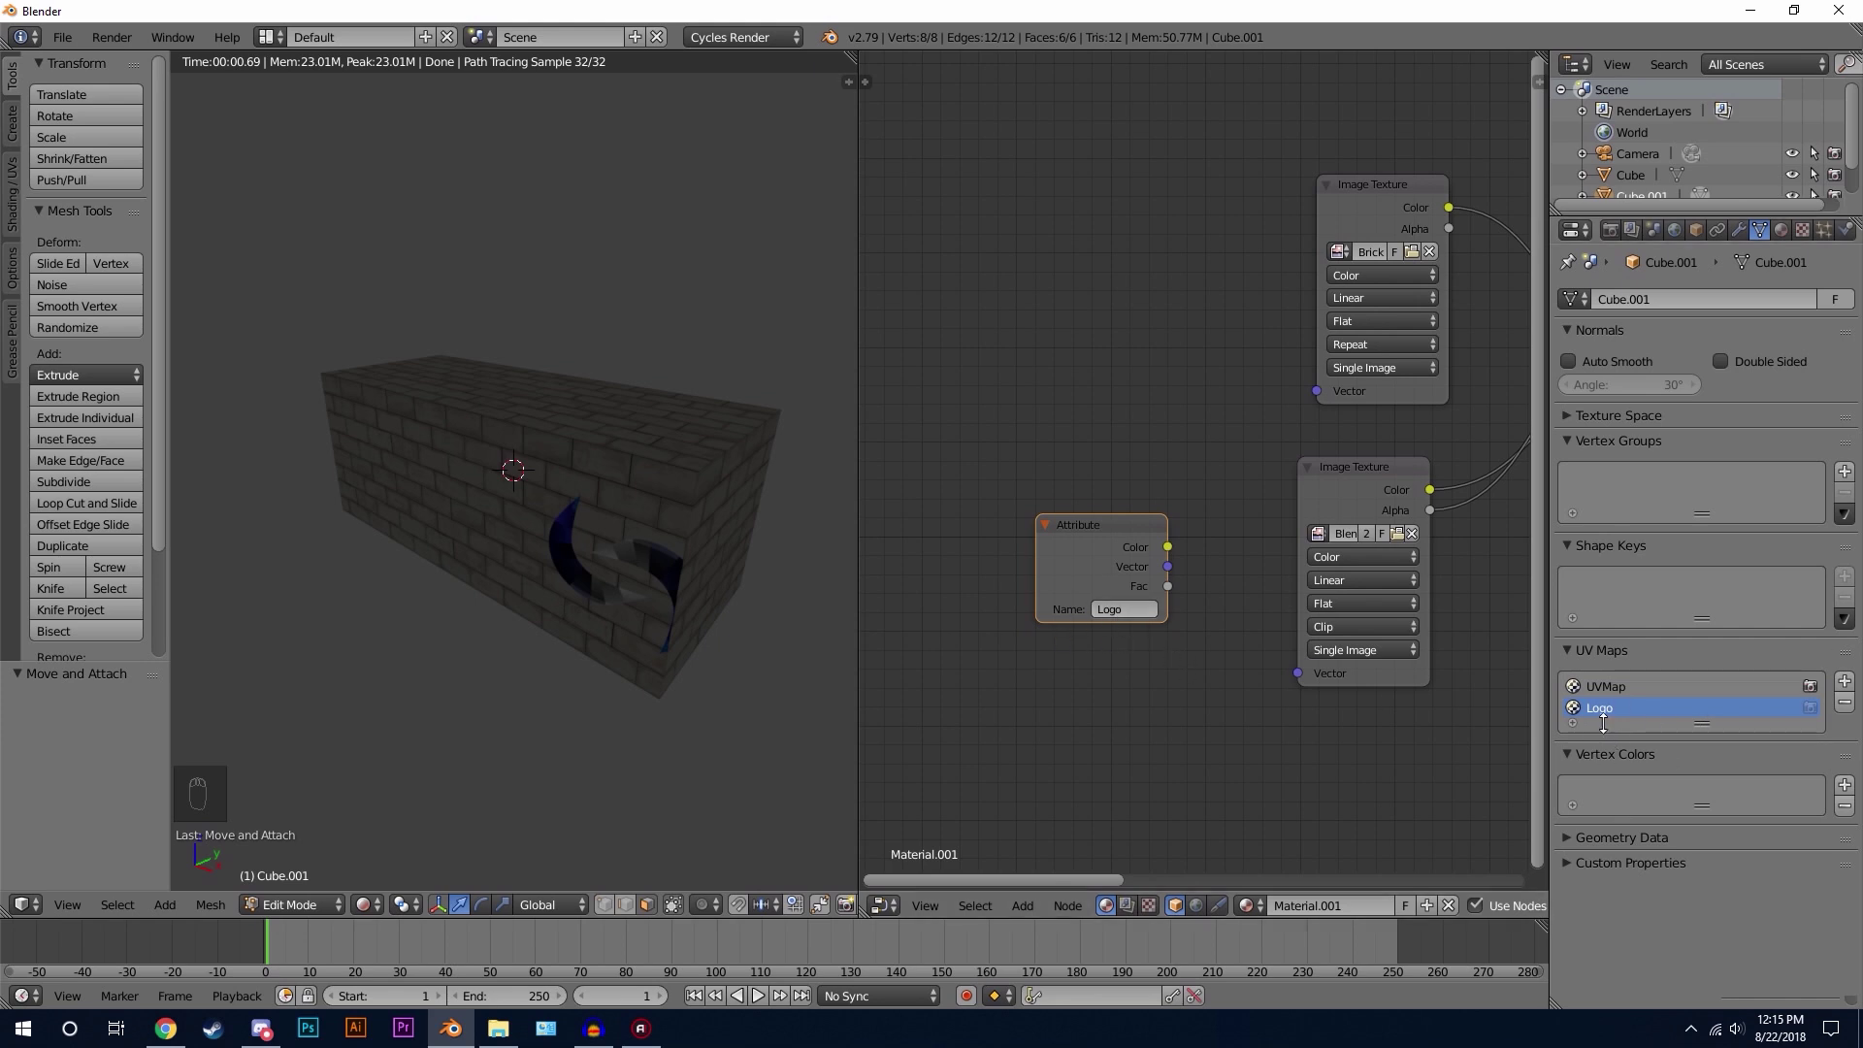
pyautogui.moveTo(1170, 568); pyautogui.dragTo(1298, 672)
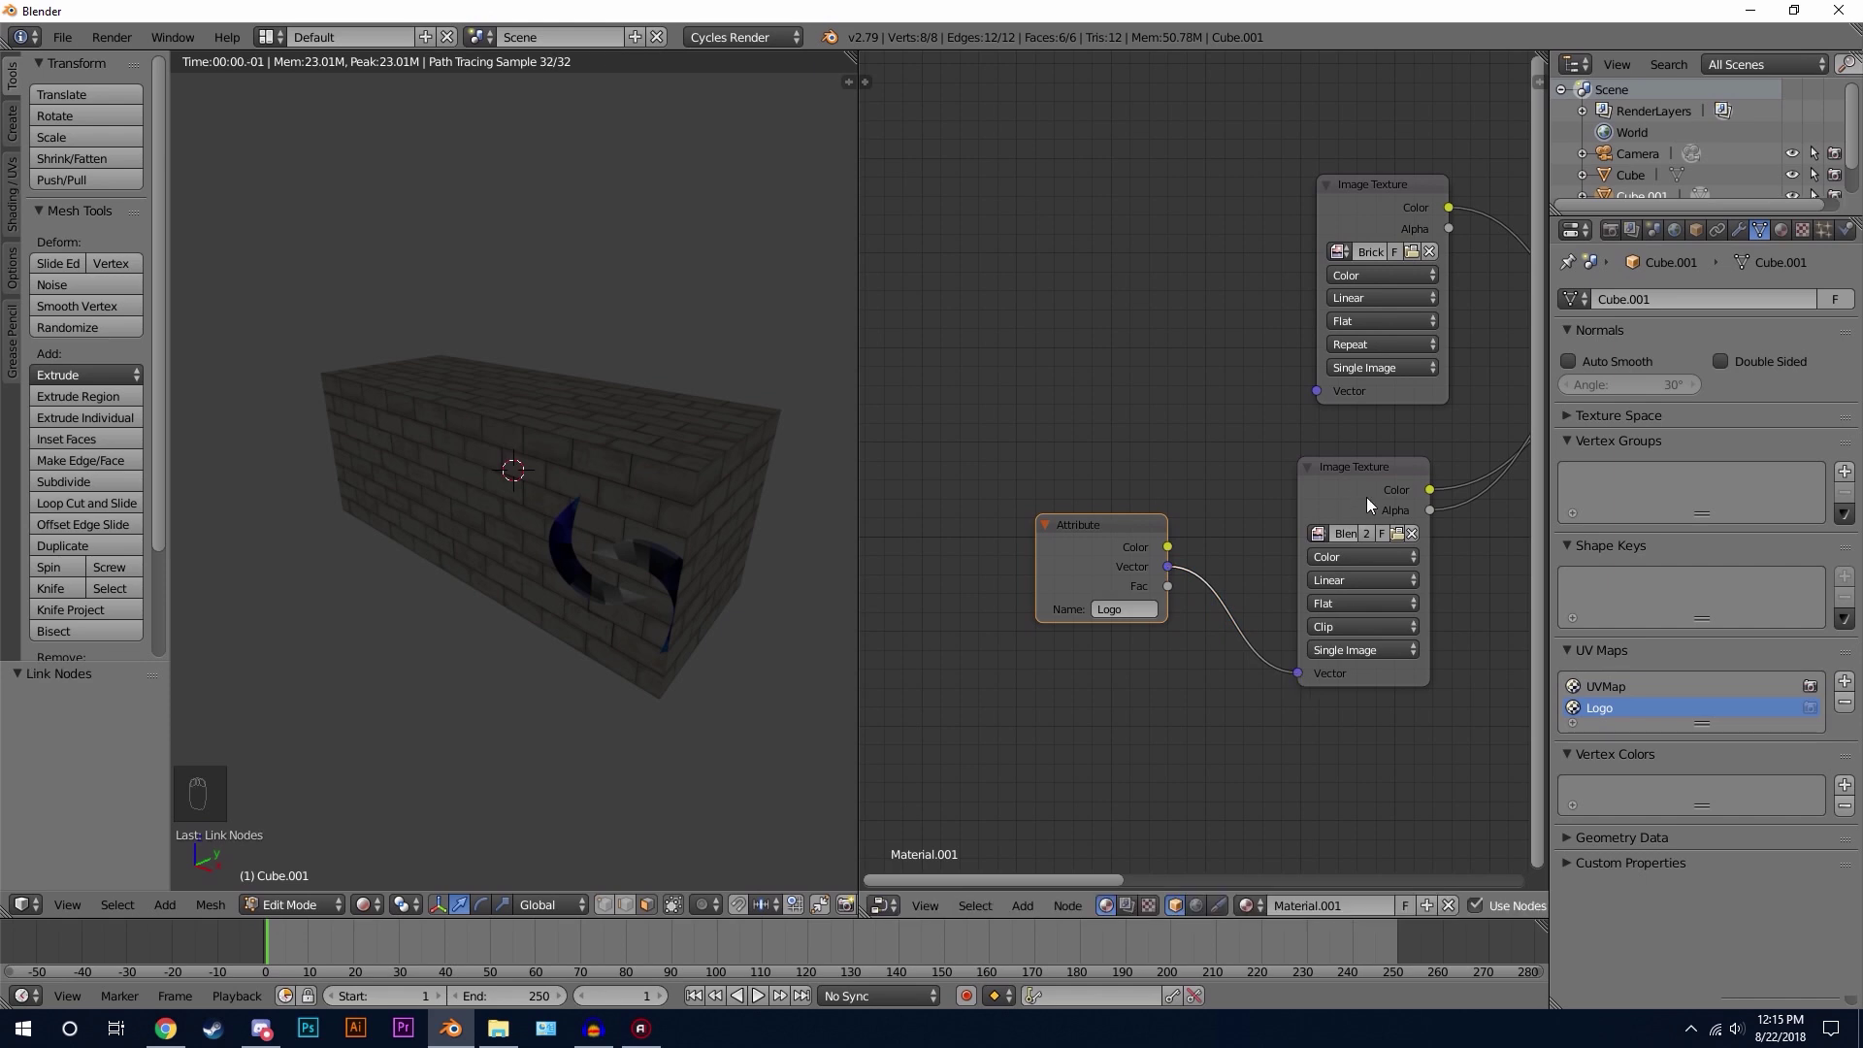
pyautogui.moveTo(1365, 488); pyautogui.dragTo(1301, 481, button='middle')
# Step: In the UV/Image Editor, move the front face's UVs so the logo sits centred there
pyautogui.click(889, 907)
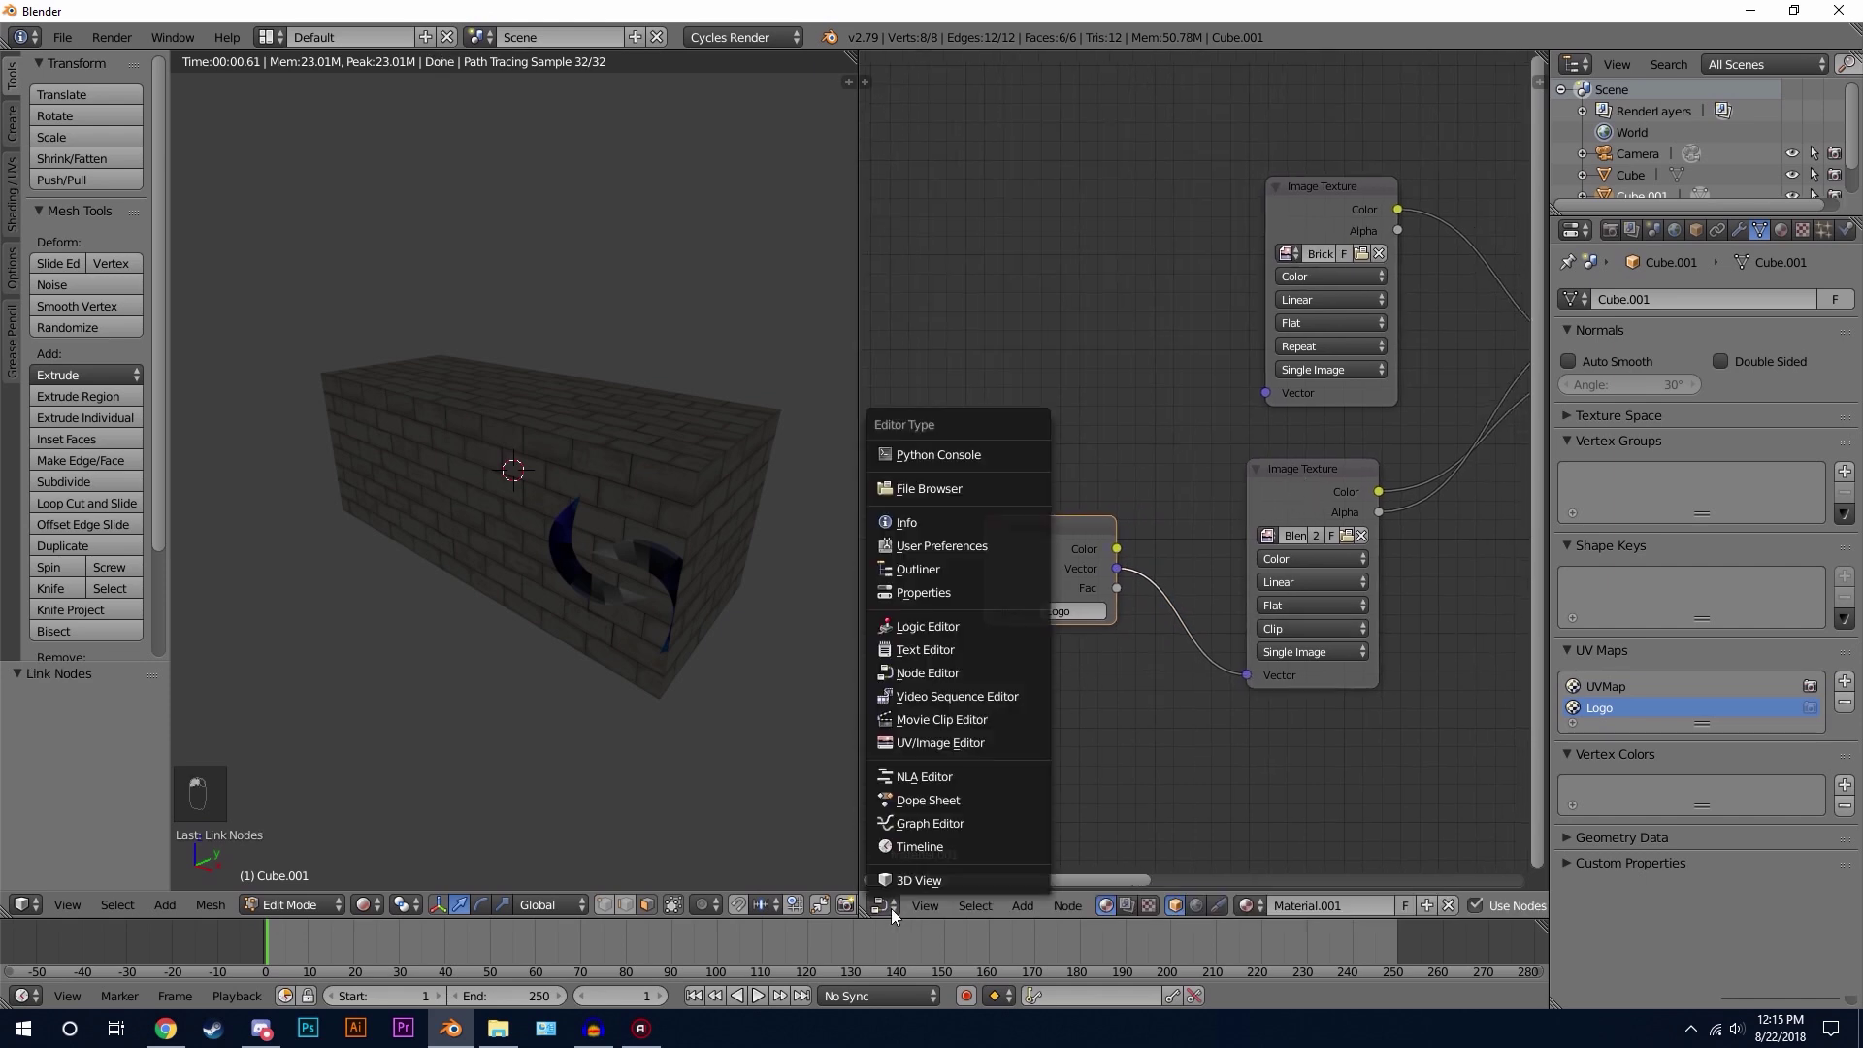
pyautogui.click(939, 742)
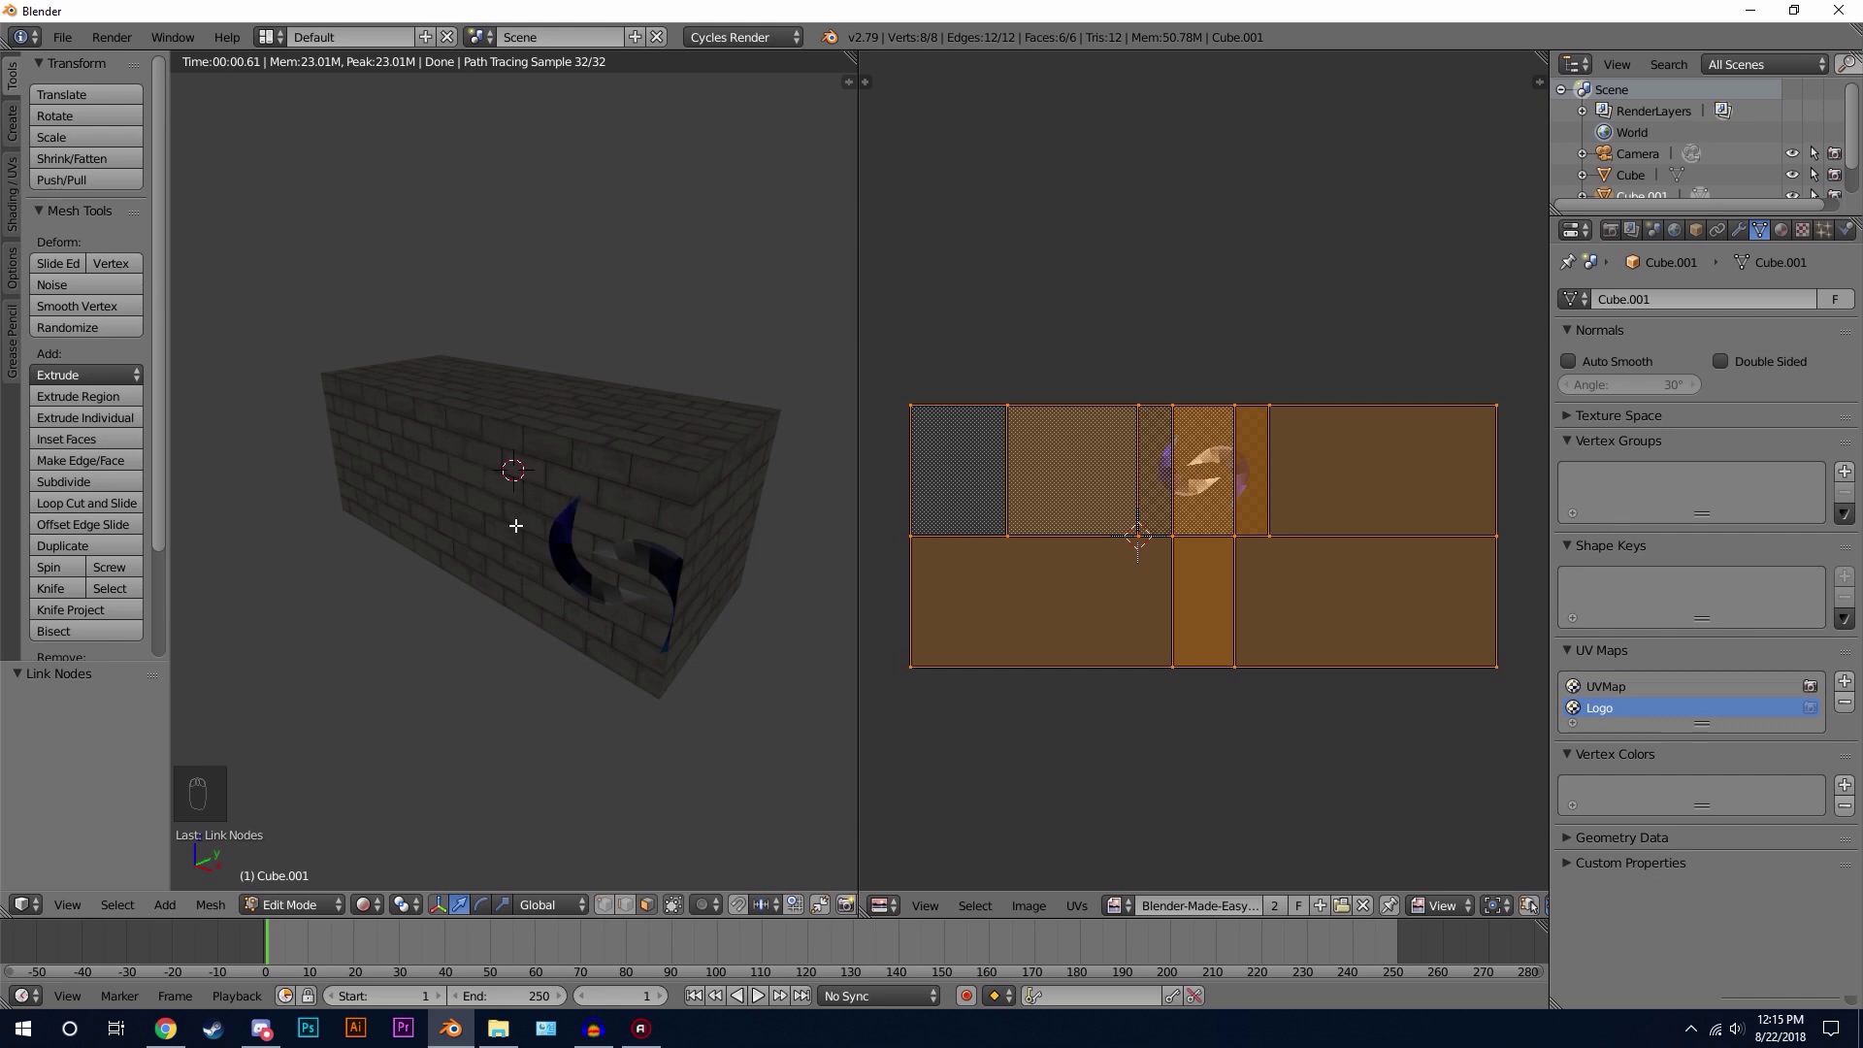
pyautogui.rightClick(519, 521)
pyautogui.press('g')
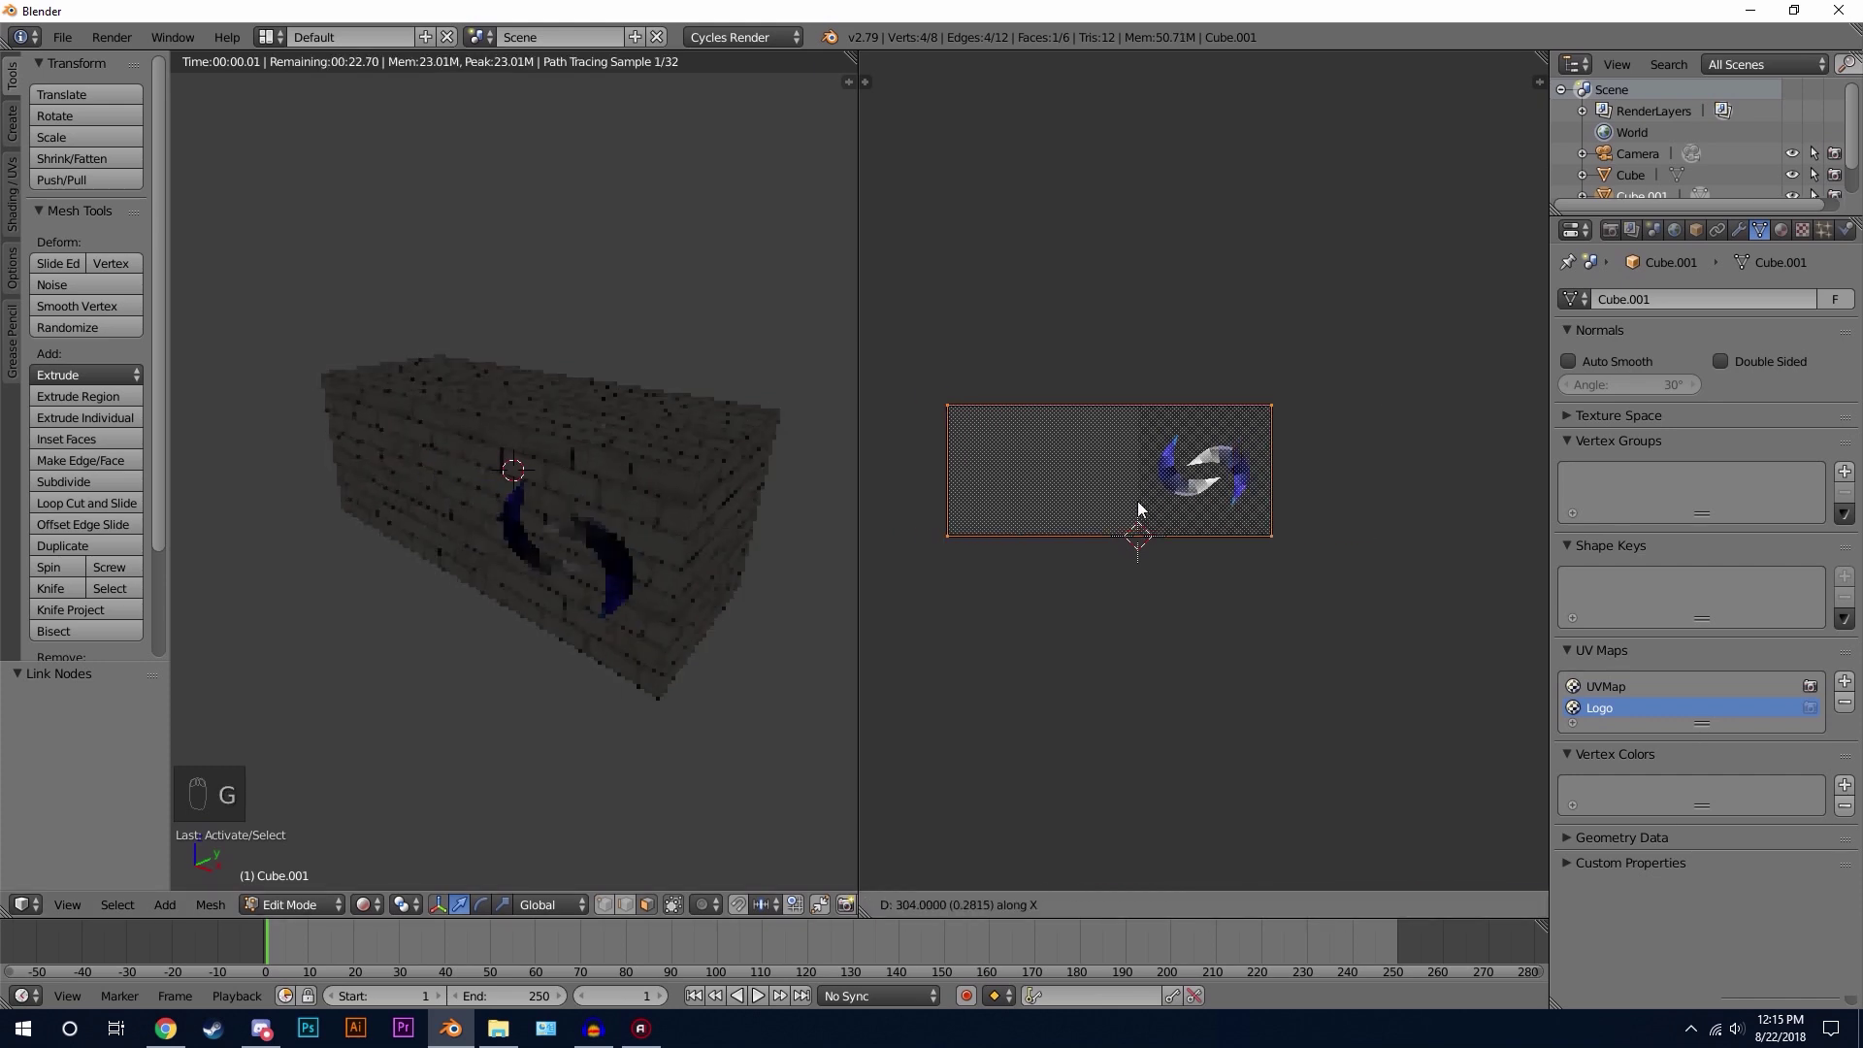
pyautogui.click(1195, 514)
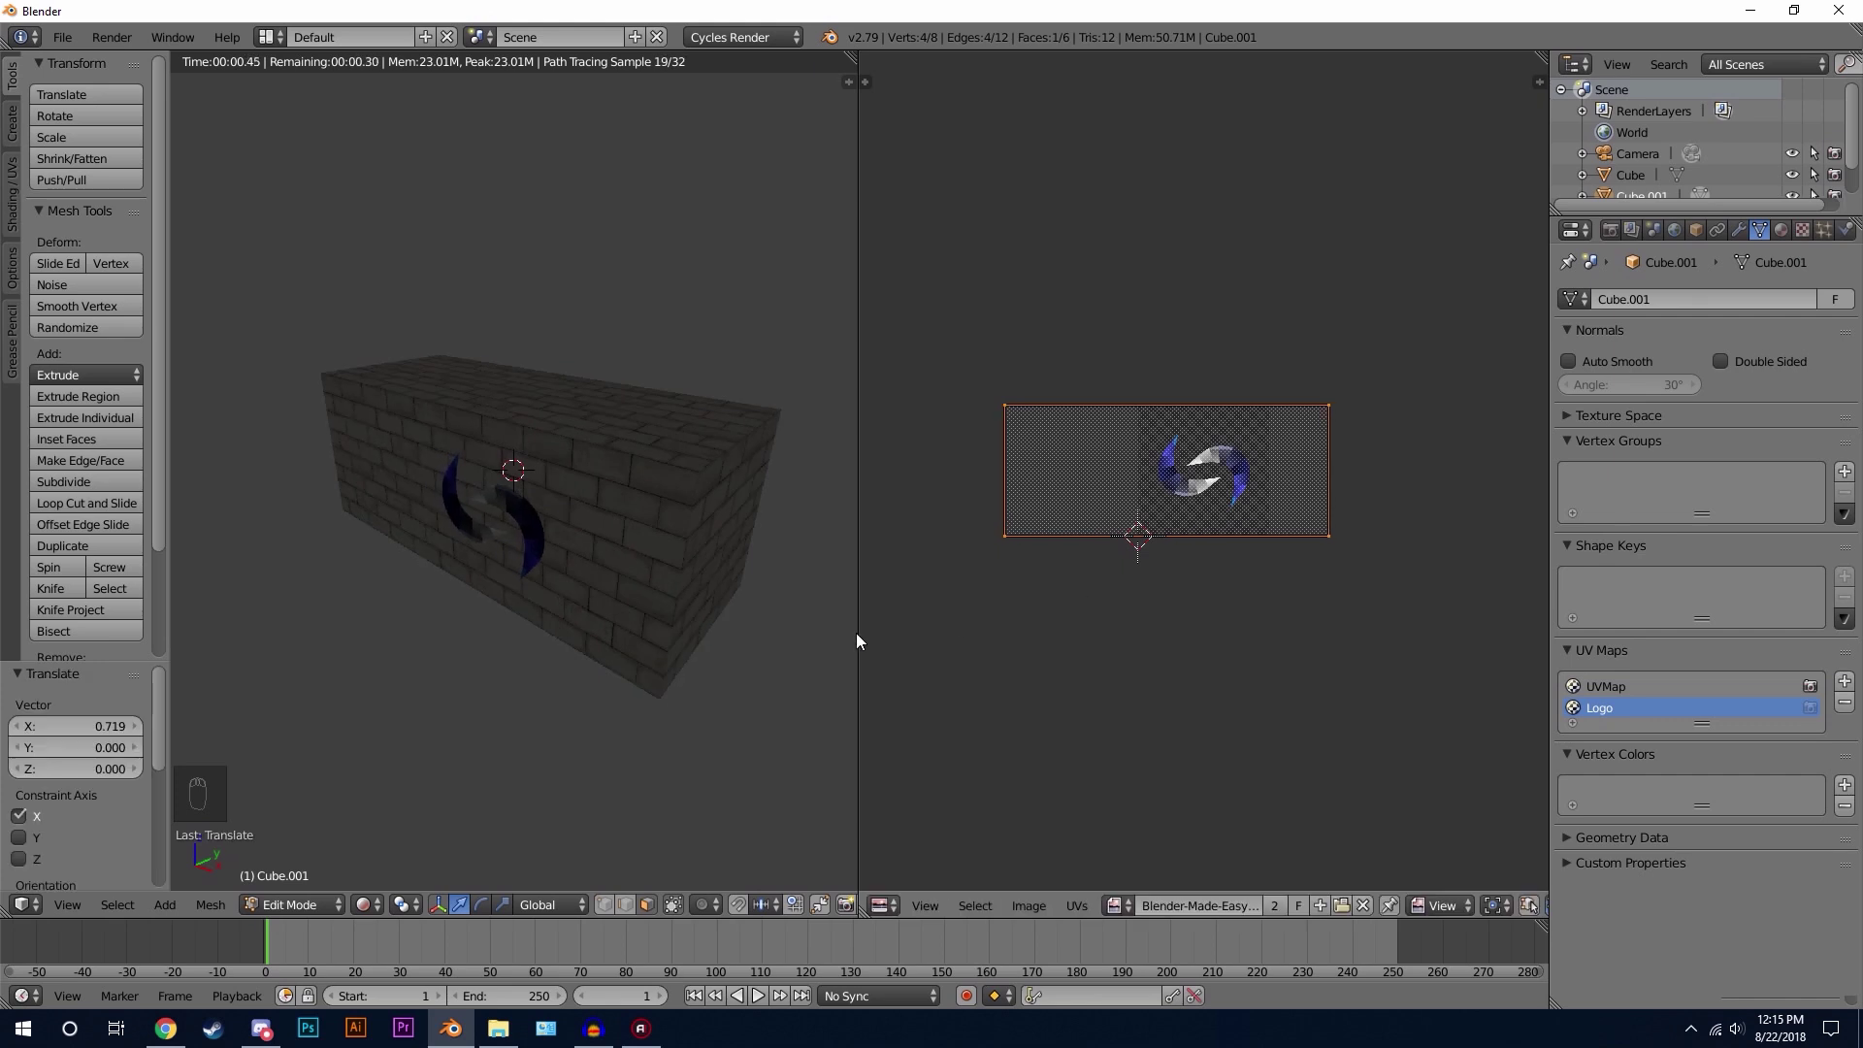
pyautogui.moveTo(653, 632); pyautogui.dragTo(622, 466, button='middle')
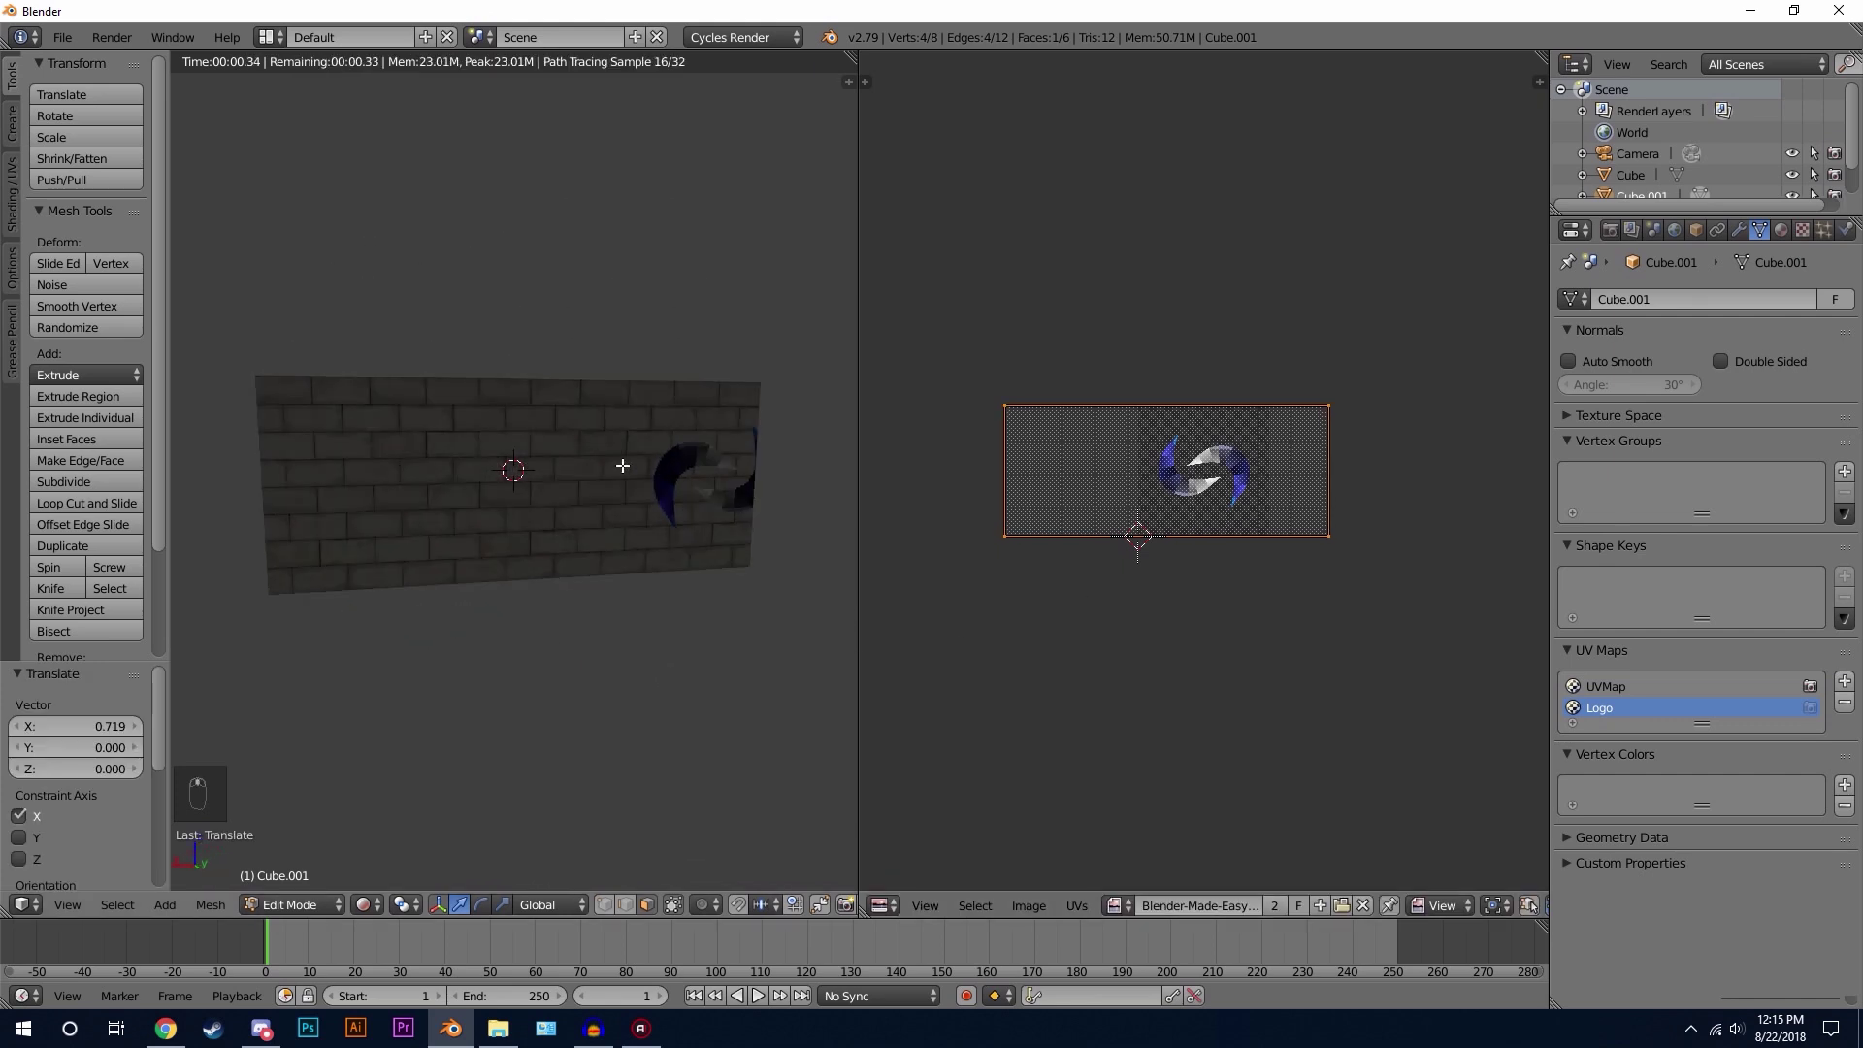
# Step: Move the side and end faces' UVs off the logo, leaving it only on the front
pyautogui.rightClick(679, 466)
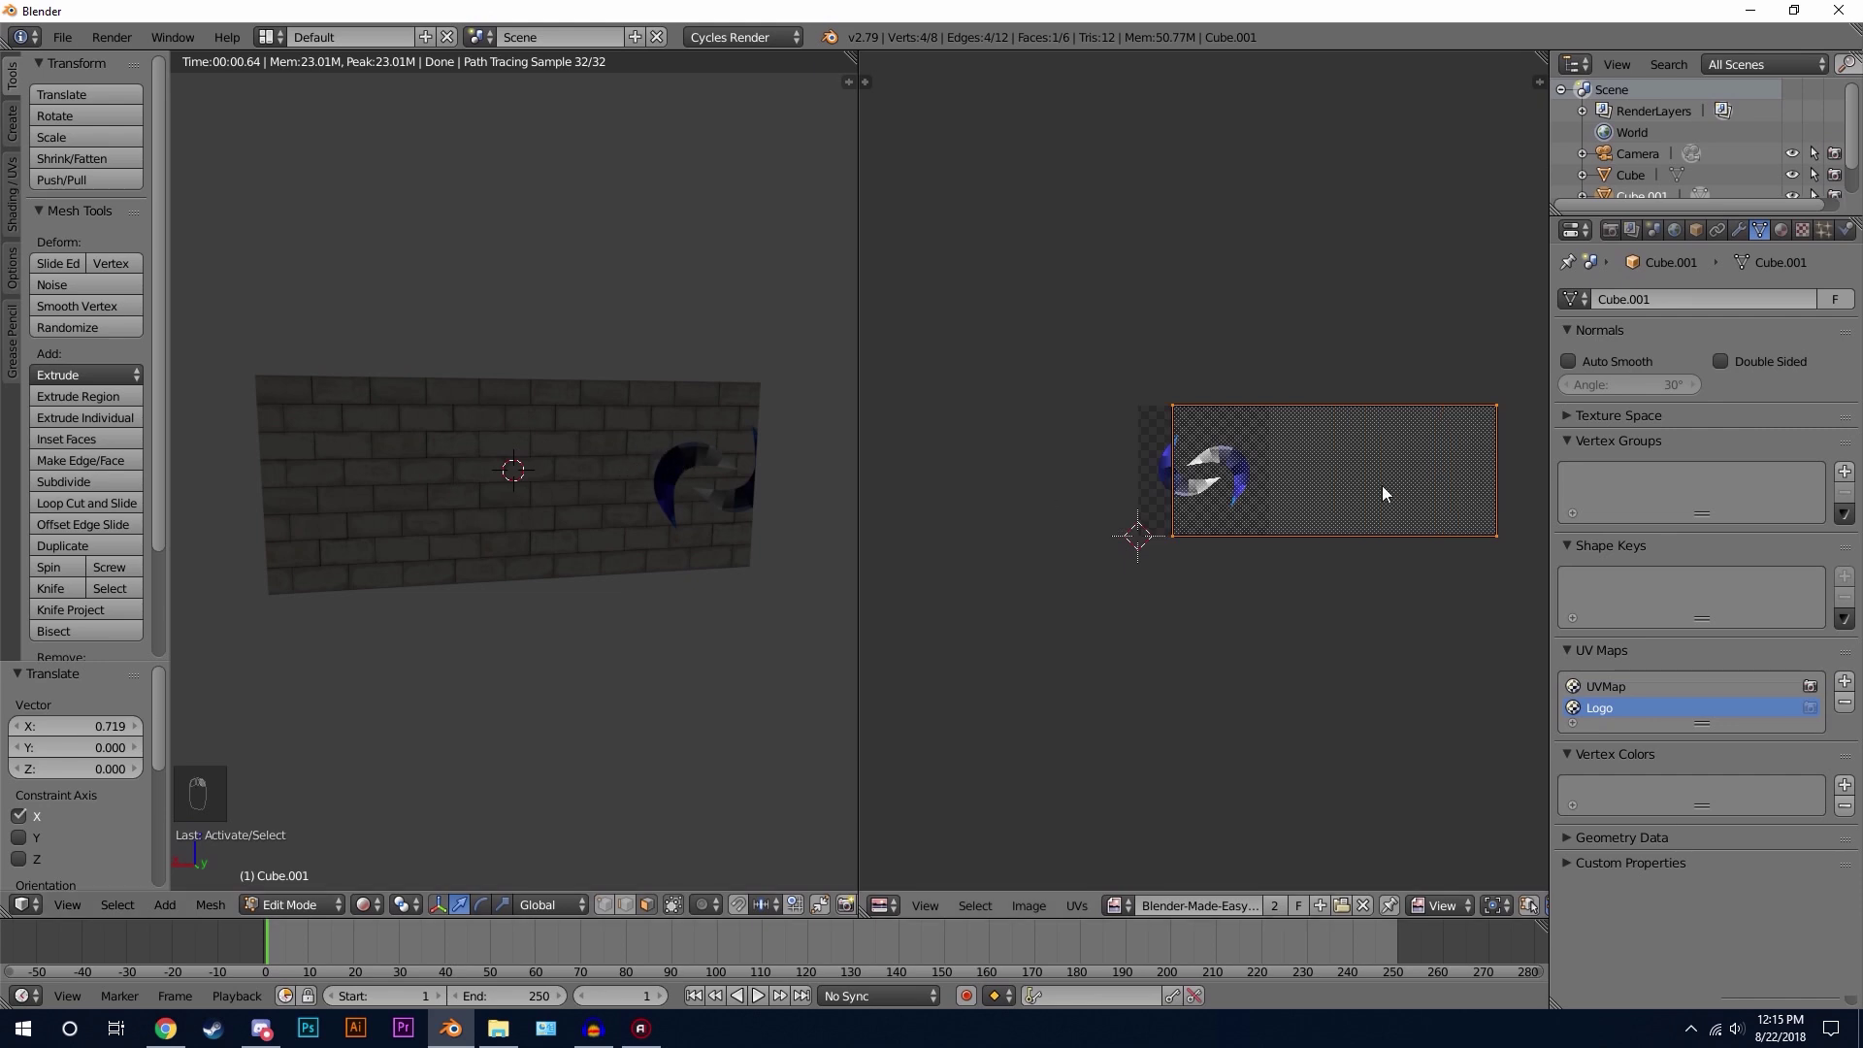
pyautogui.press('g')
pyautogui.click(1361, 340)
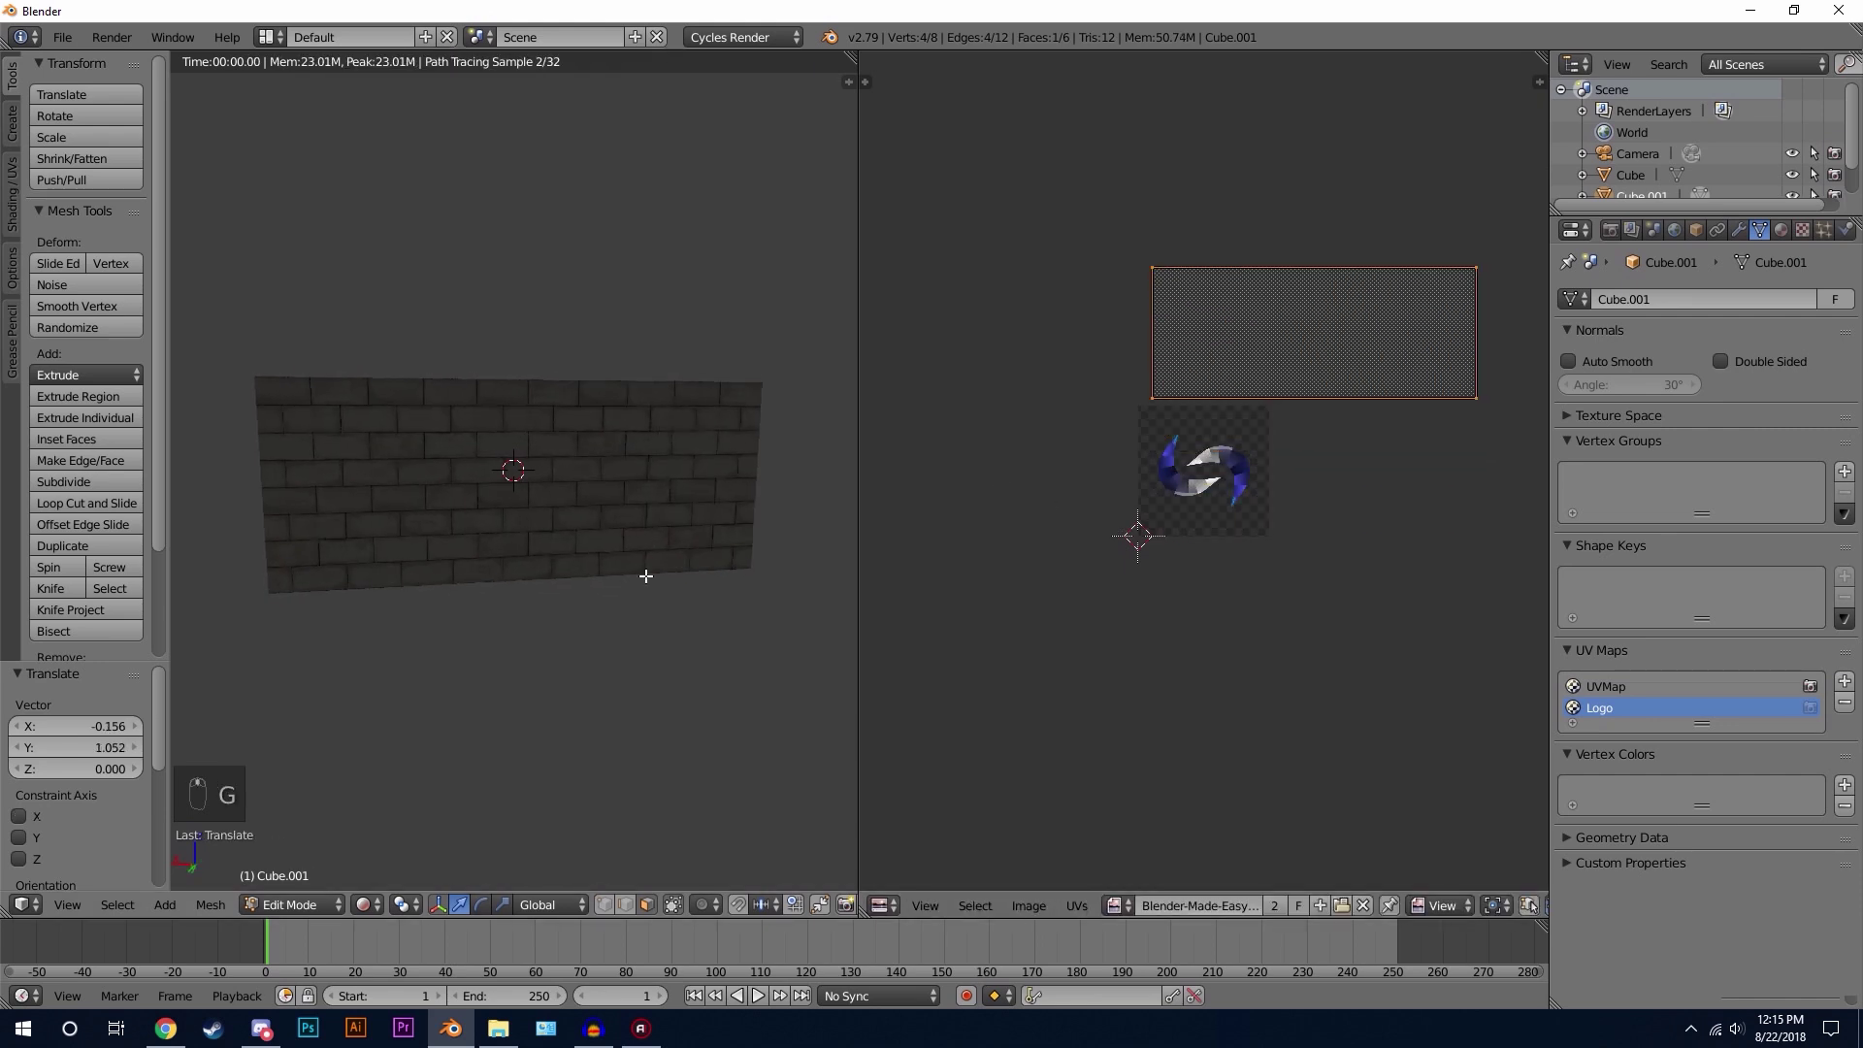
pyautogui.rightClick(645, 574)
pyautogui.press('g')
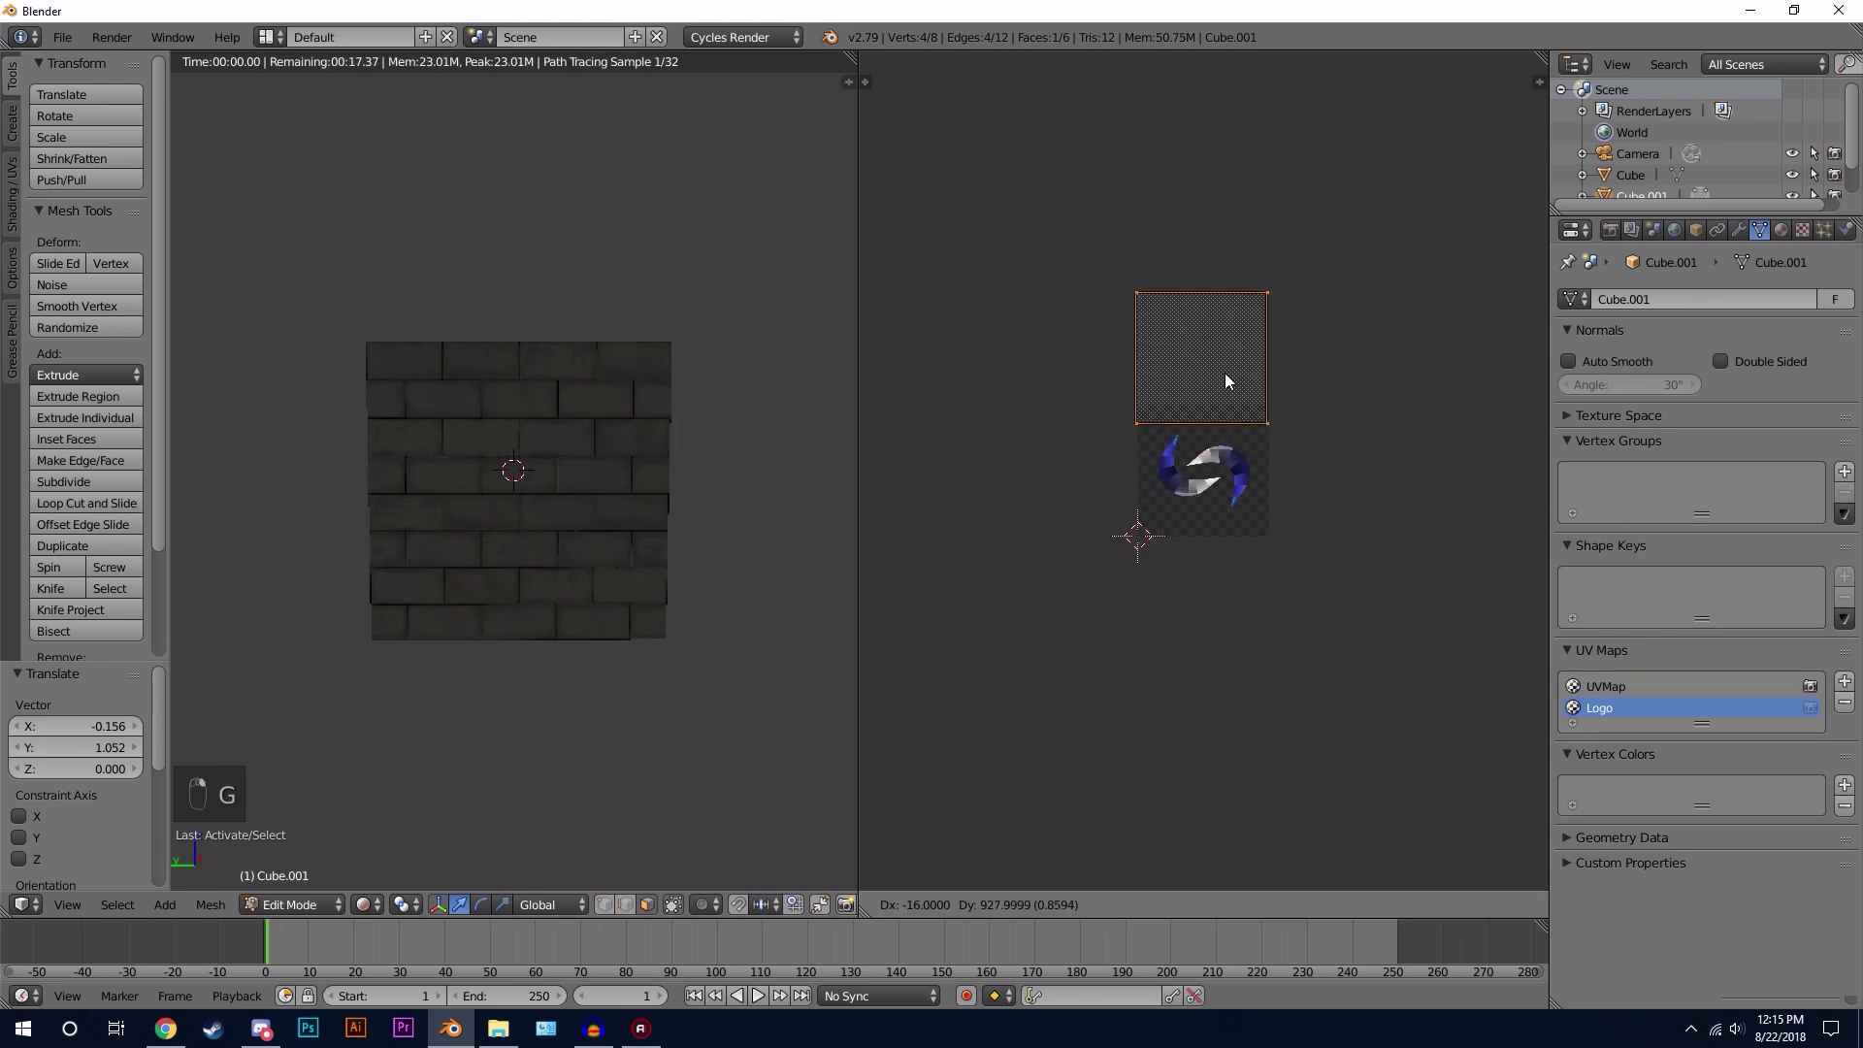
pyautogui.click(1220, 357)
pyautogui.moveTo(425, 580); pyautogui.dragTo(587, 504, button='middle')
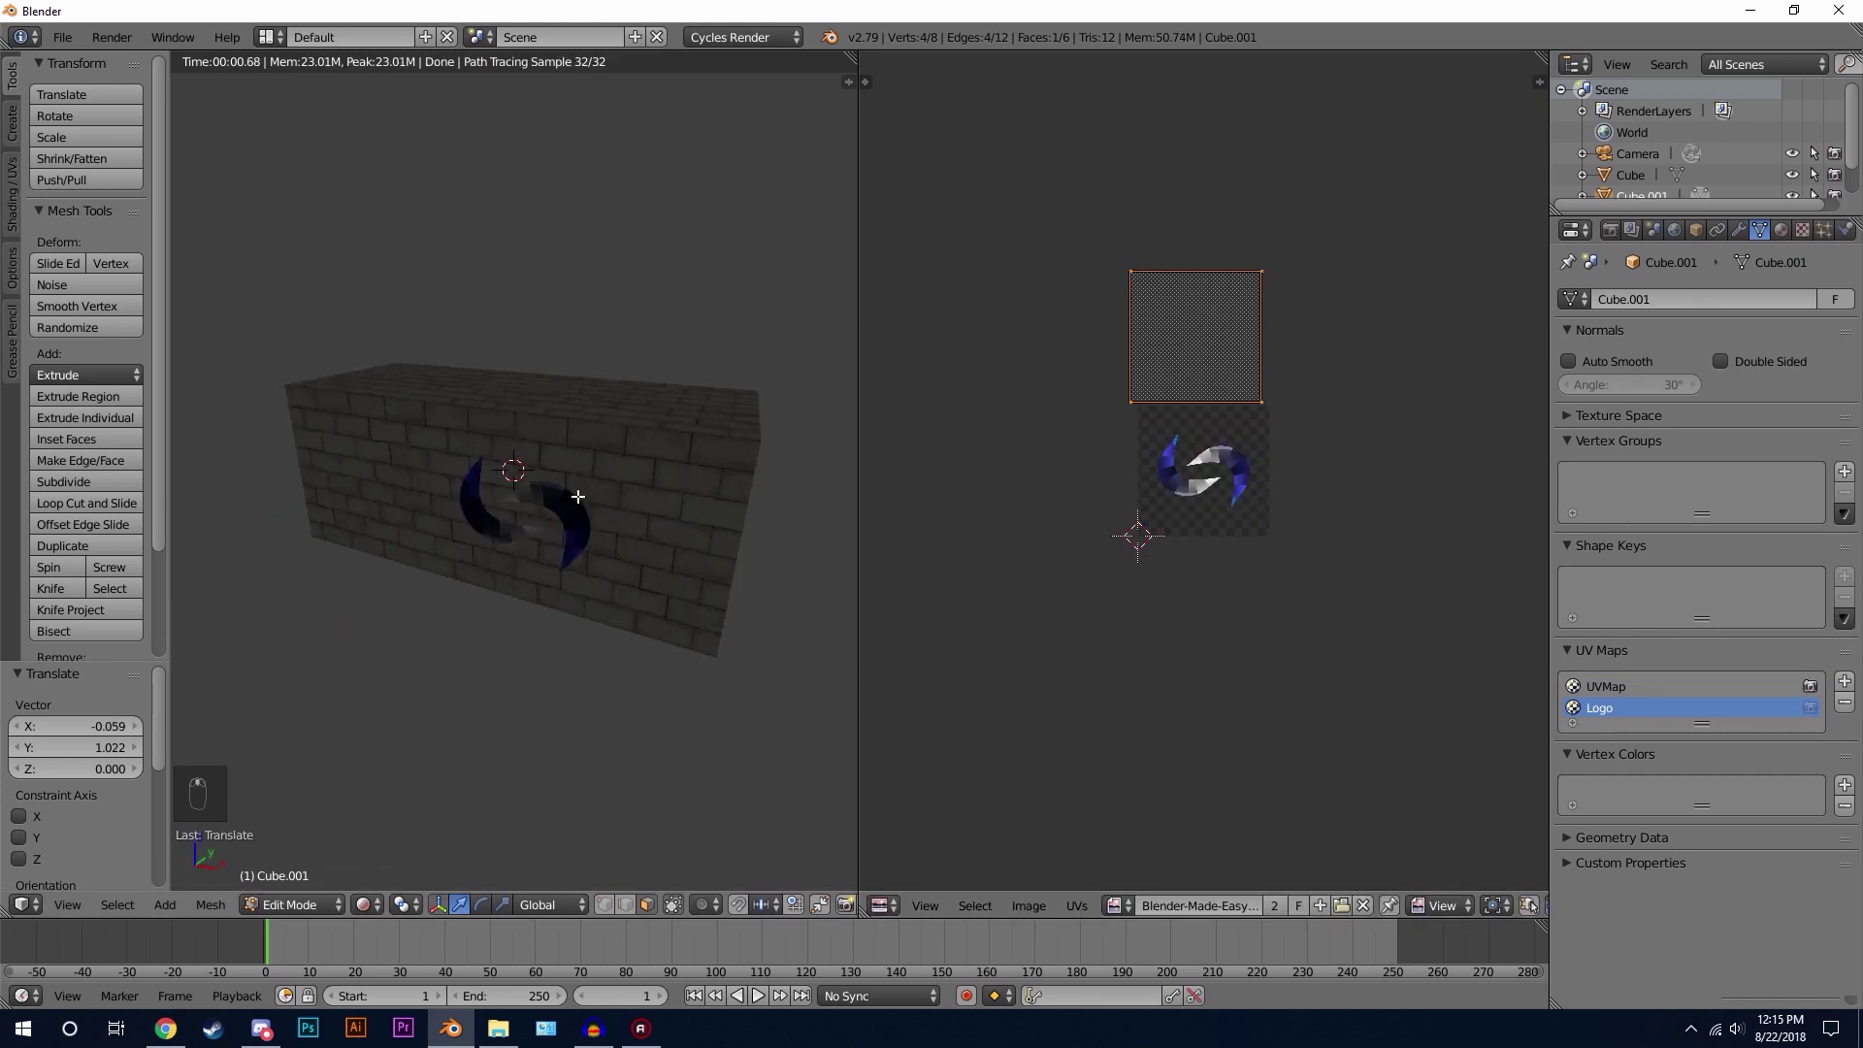
pyautogui.hotkey('shift', 'F3')
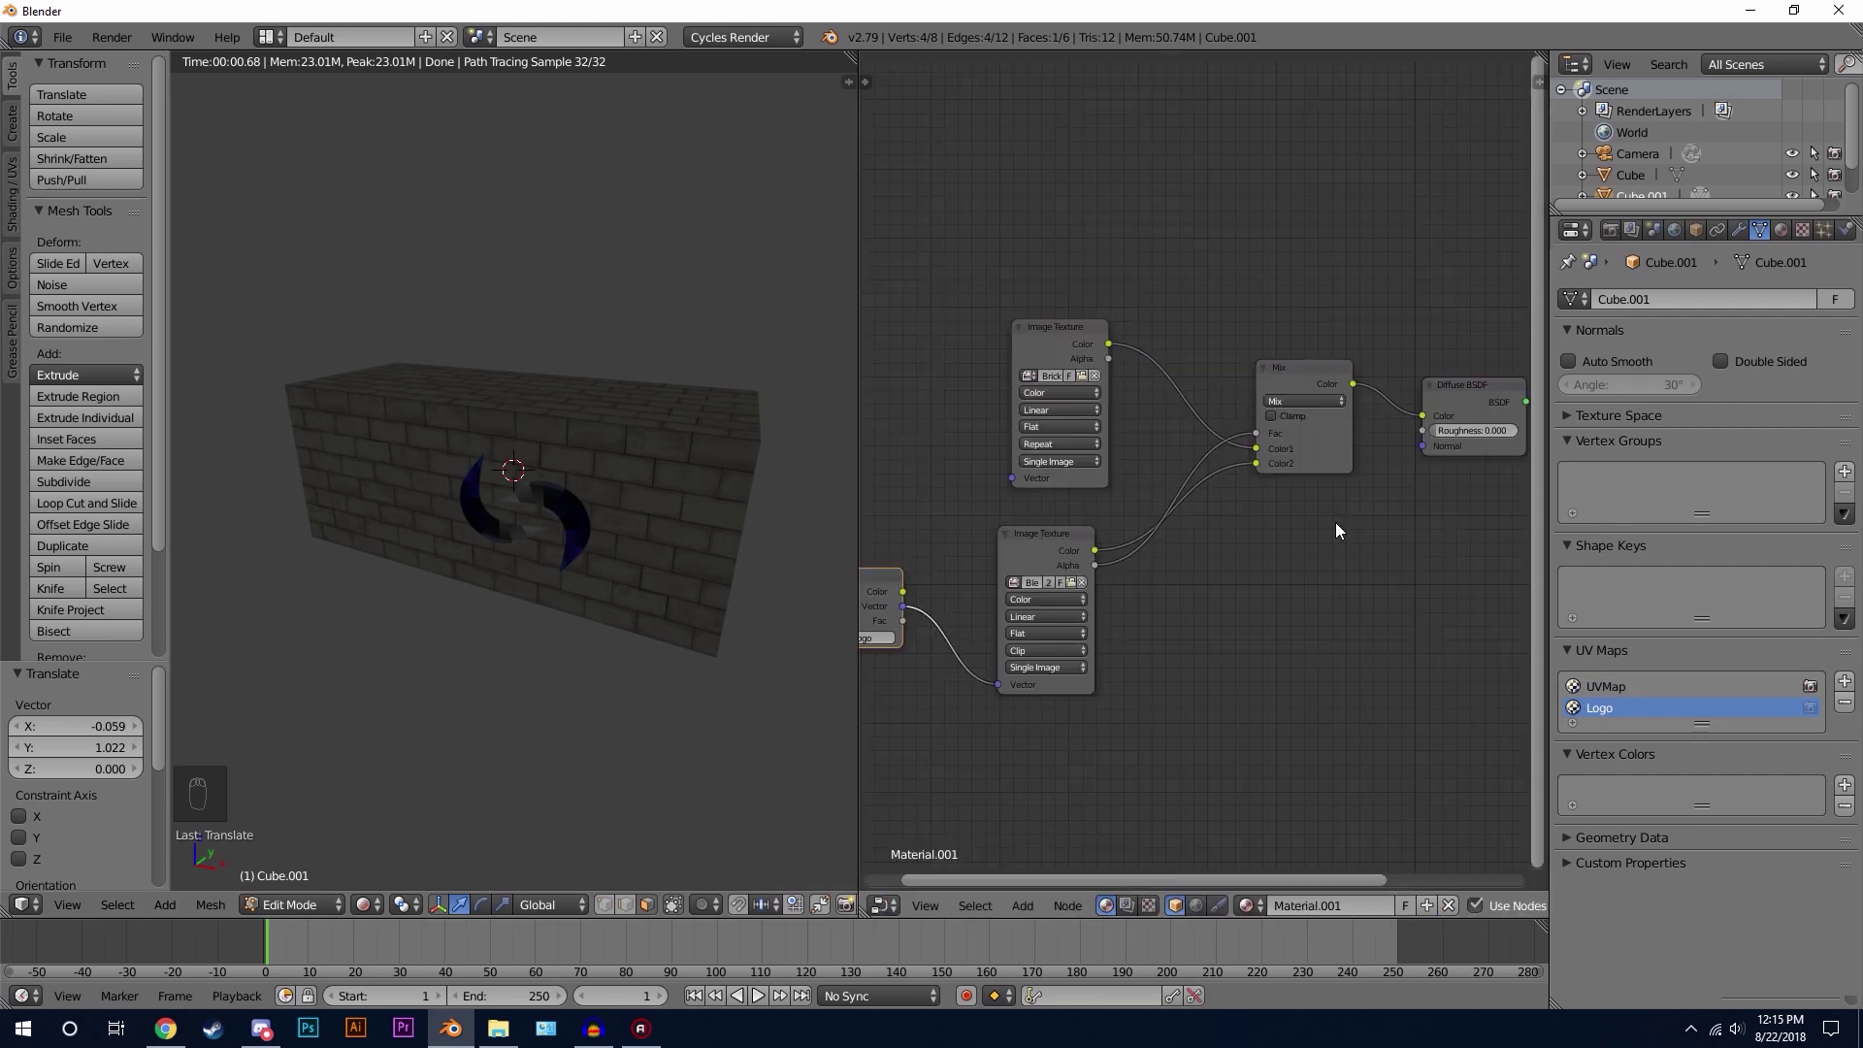
# Step: Add a new UV map to the box and name it Logo2
pyautogui.click(1845, 683)
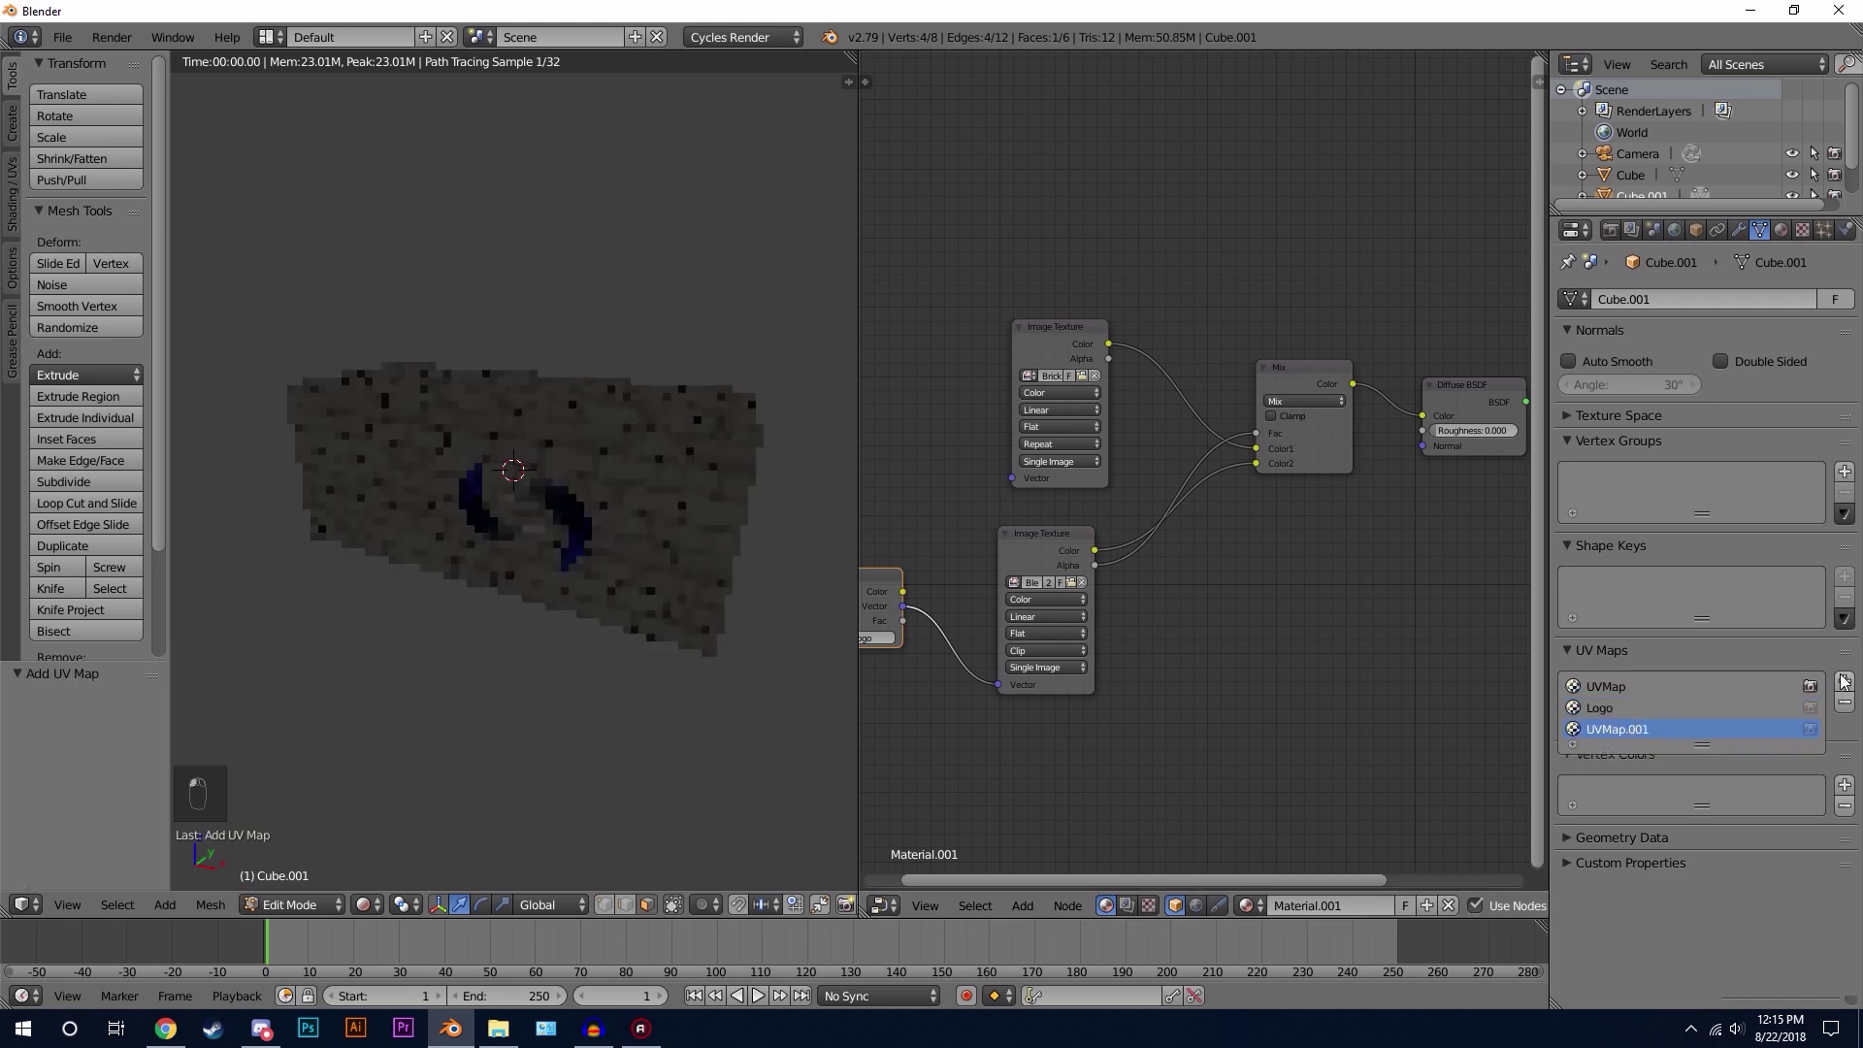
pyautogui.doubleClick(1630, 728)
pyautogui.write('Logo2')
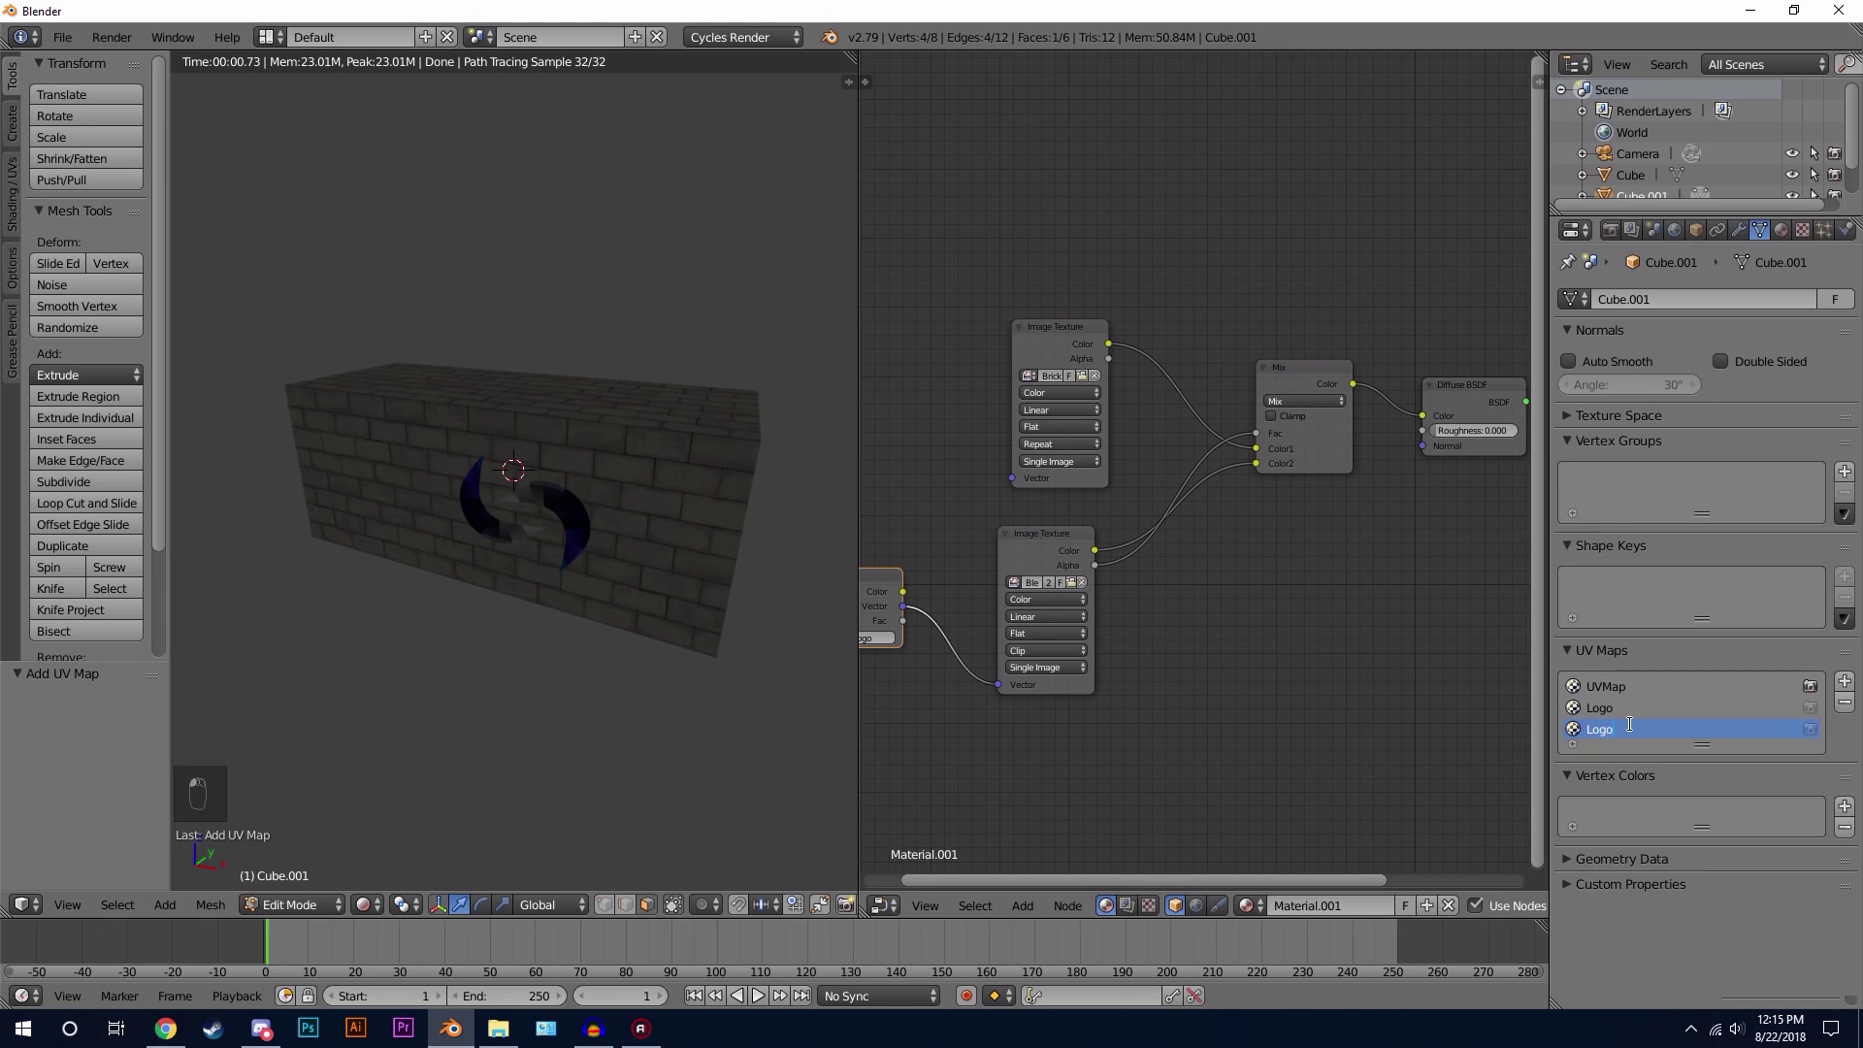
pyautogui.press('Return')
# Step: Shift the Diffuse BSDF and Material Output nodes right to make room
pyautogui.moveTo(1510, 376); pyautogui.dragTo(1238, 409, button='middle')
pyautogui.click(1232, 411)
pyautogui.keyDown('shift'); pyautogui.click(1413, 438); pyautogui.keyUp('shift')
pyautogui.moveTo(1413, 438); pyautogui.dragTo(1464, 438)
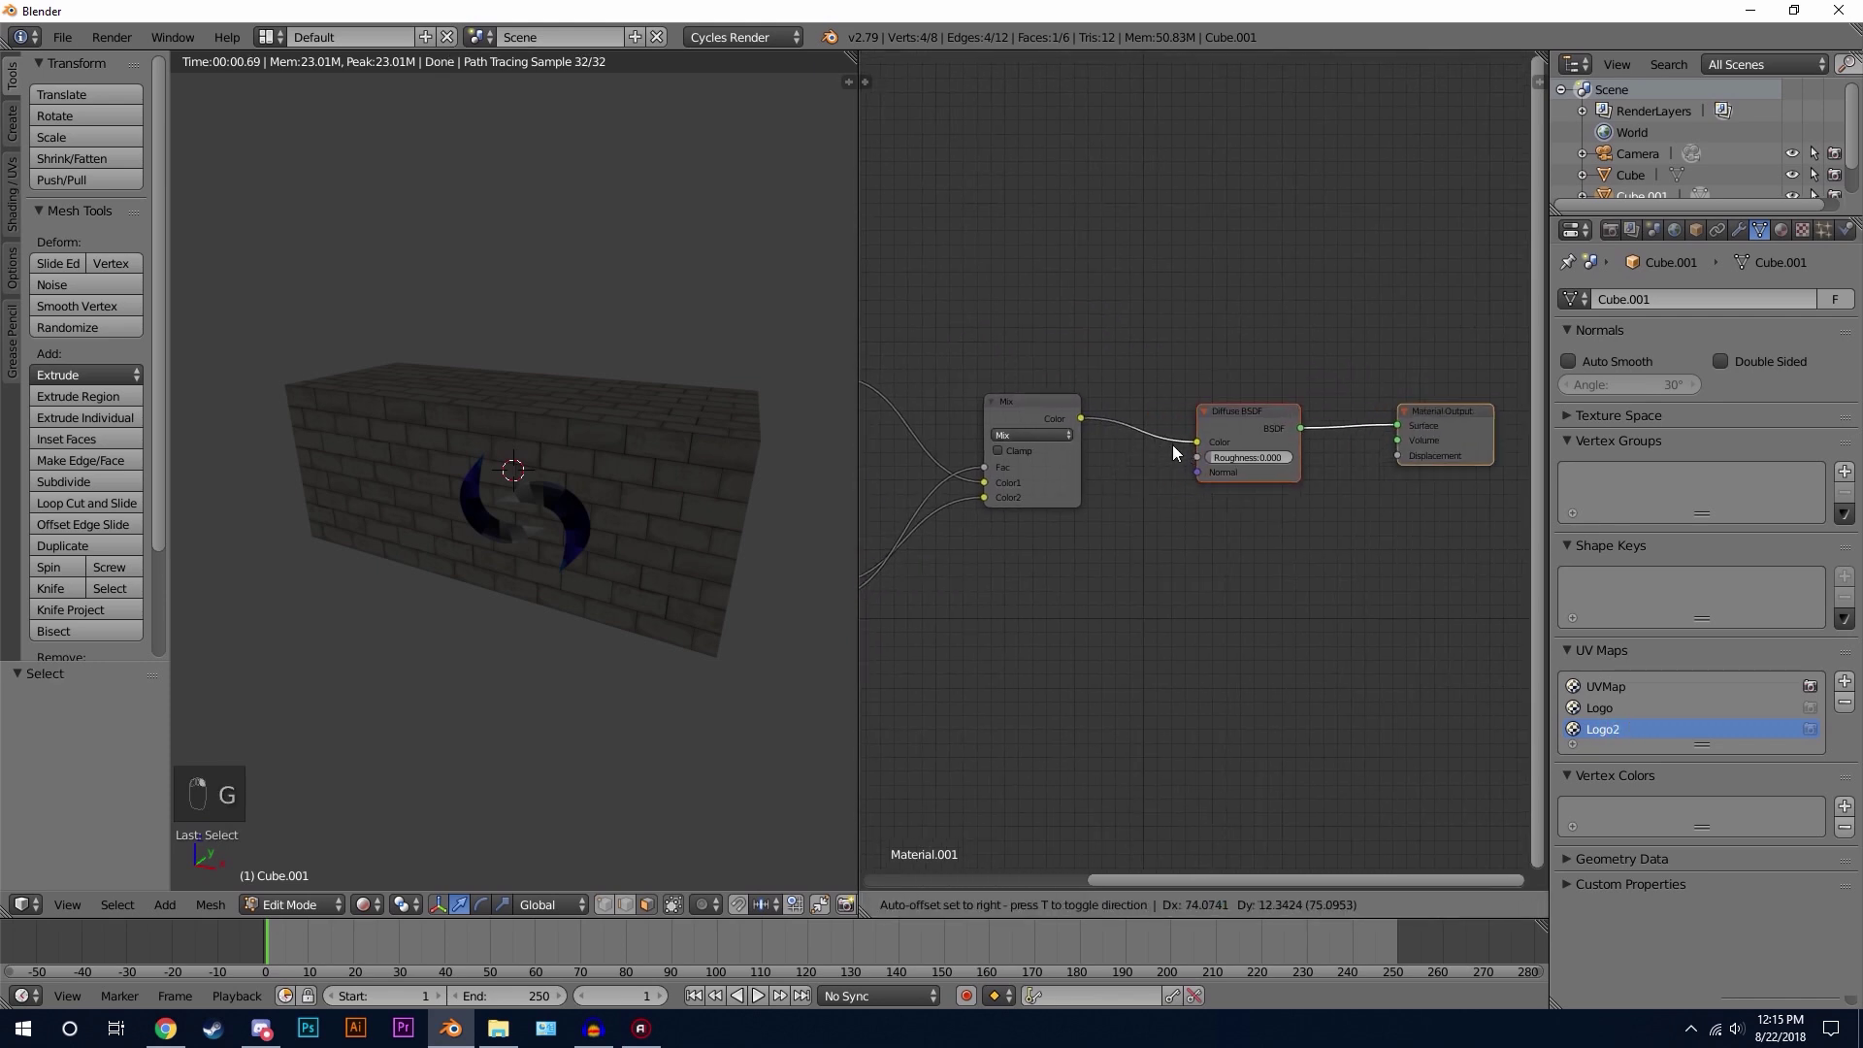
pyautogui.press('g')
# Step: Duplicate the Attribute, Image Texture and Mix nodes and place the copies
pyautogui.click(1014, 420)
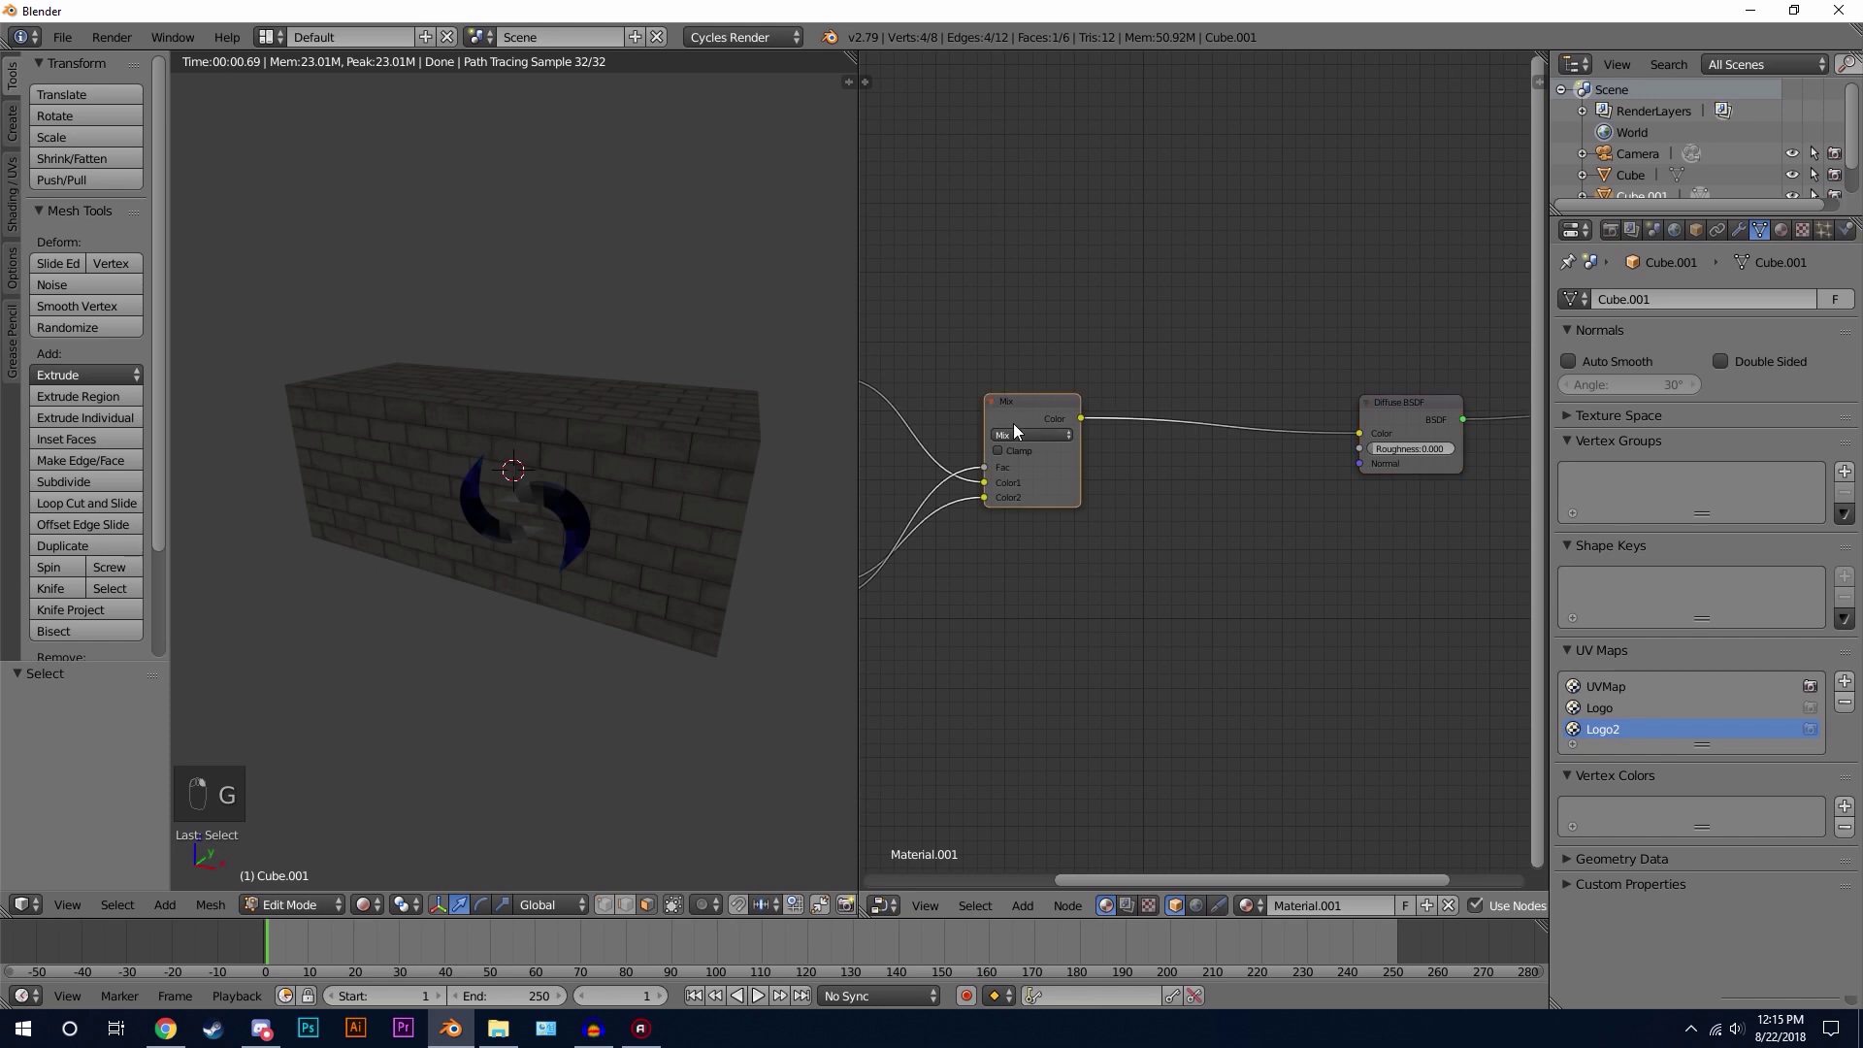
pyautogui.moveTo(1014, 432); pyautogui.dragTo(1133, 499, button='middle')
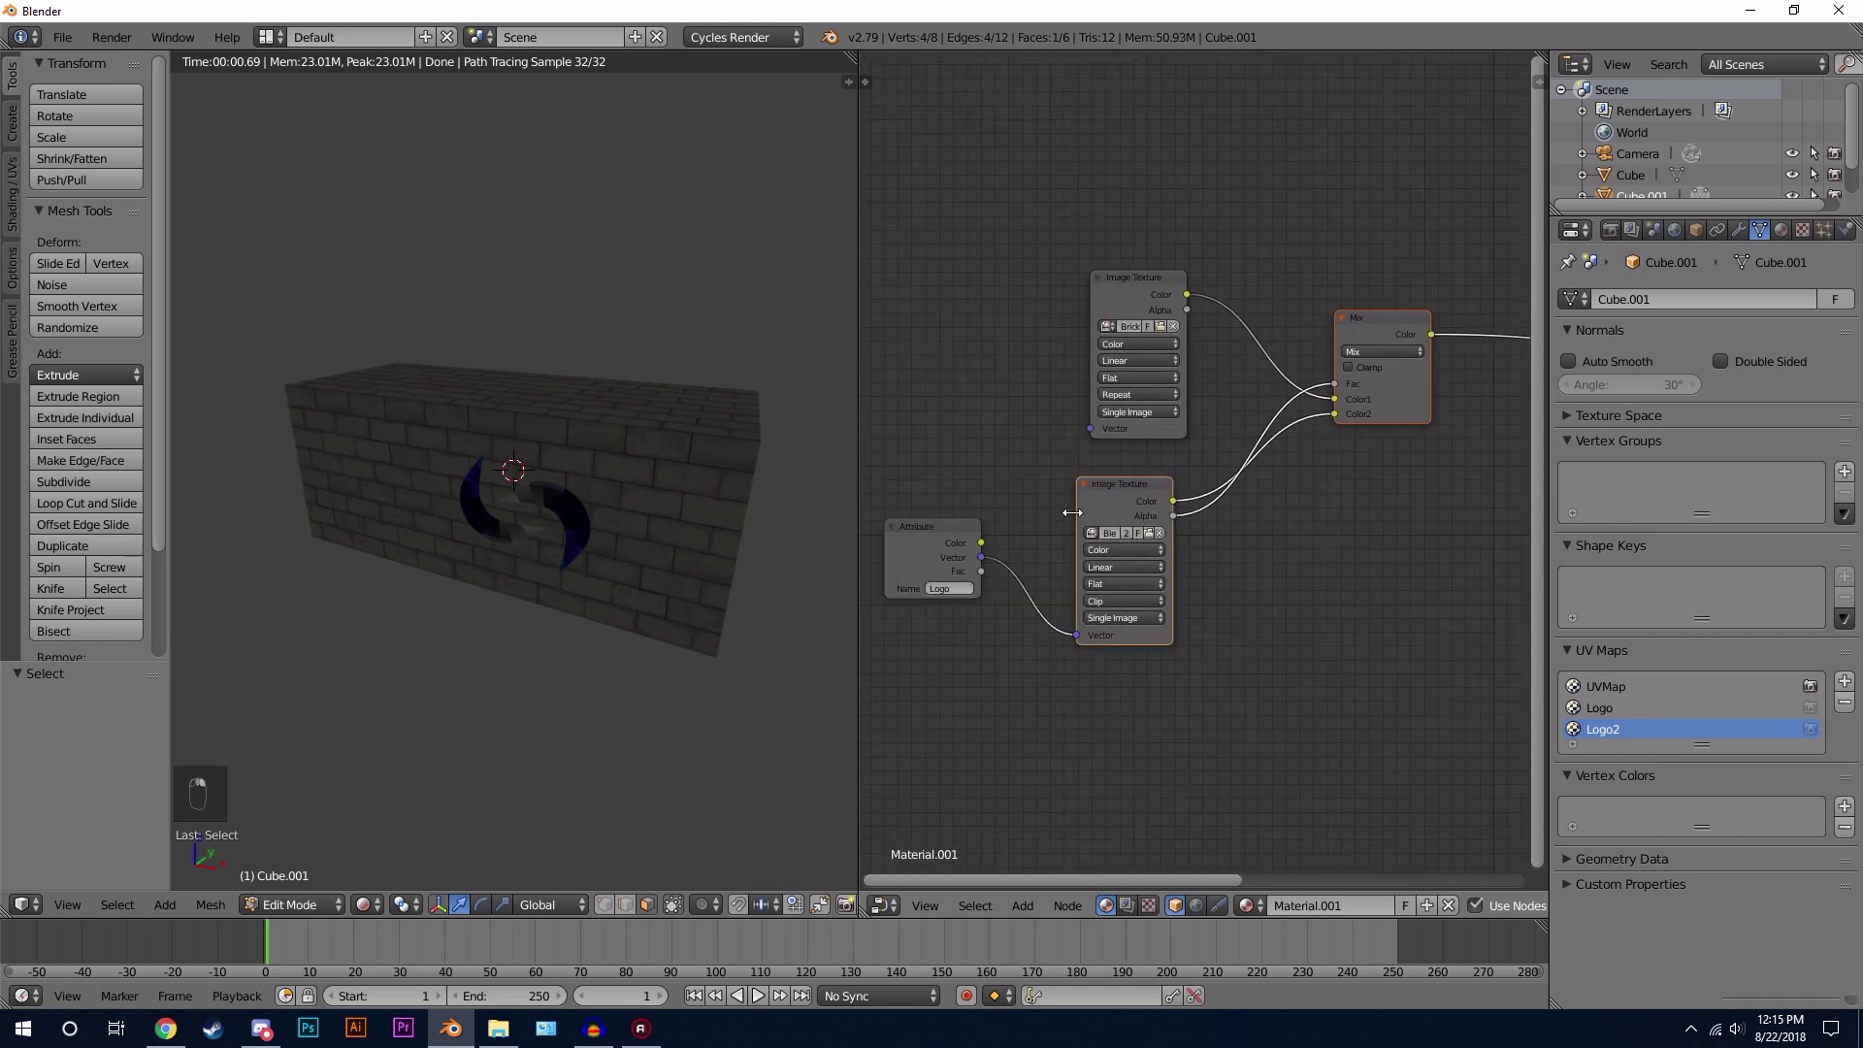
pyautogui.keyDown('shift'); pyautogui.click(934, 538); pyautogui.keyUp('shift')
pyautogui.hotkey('shift', 'd')
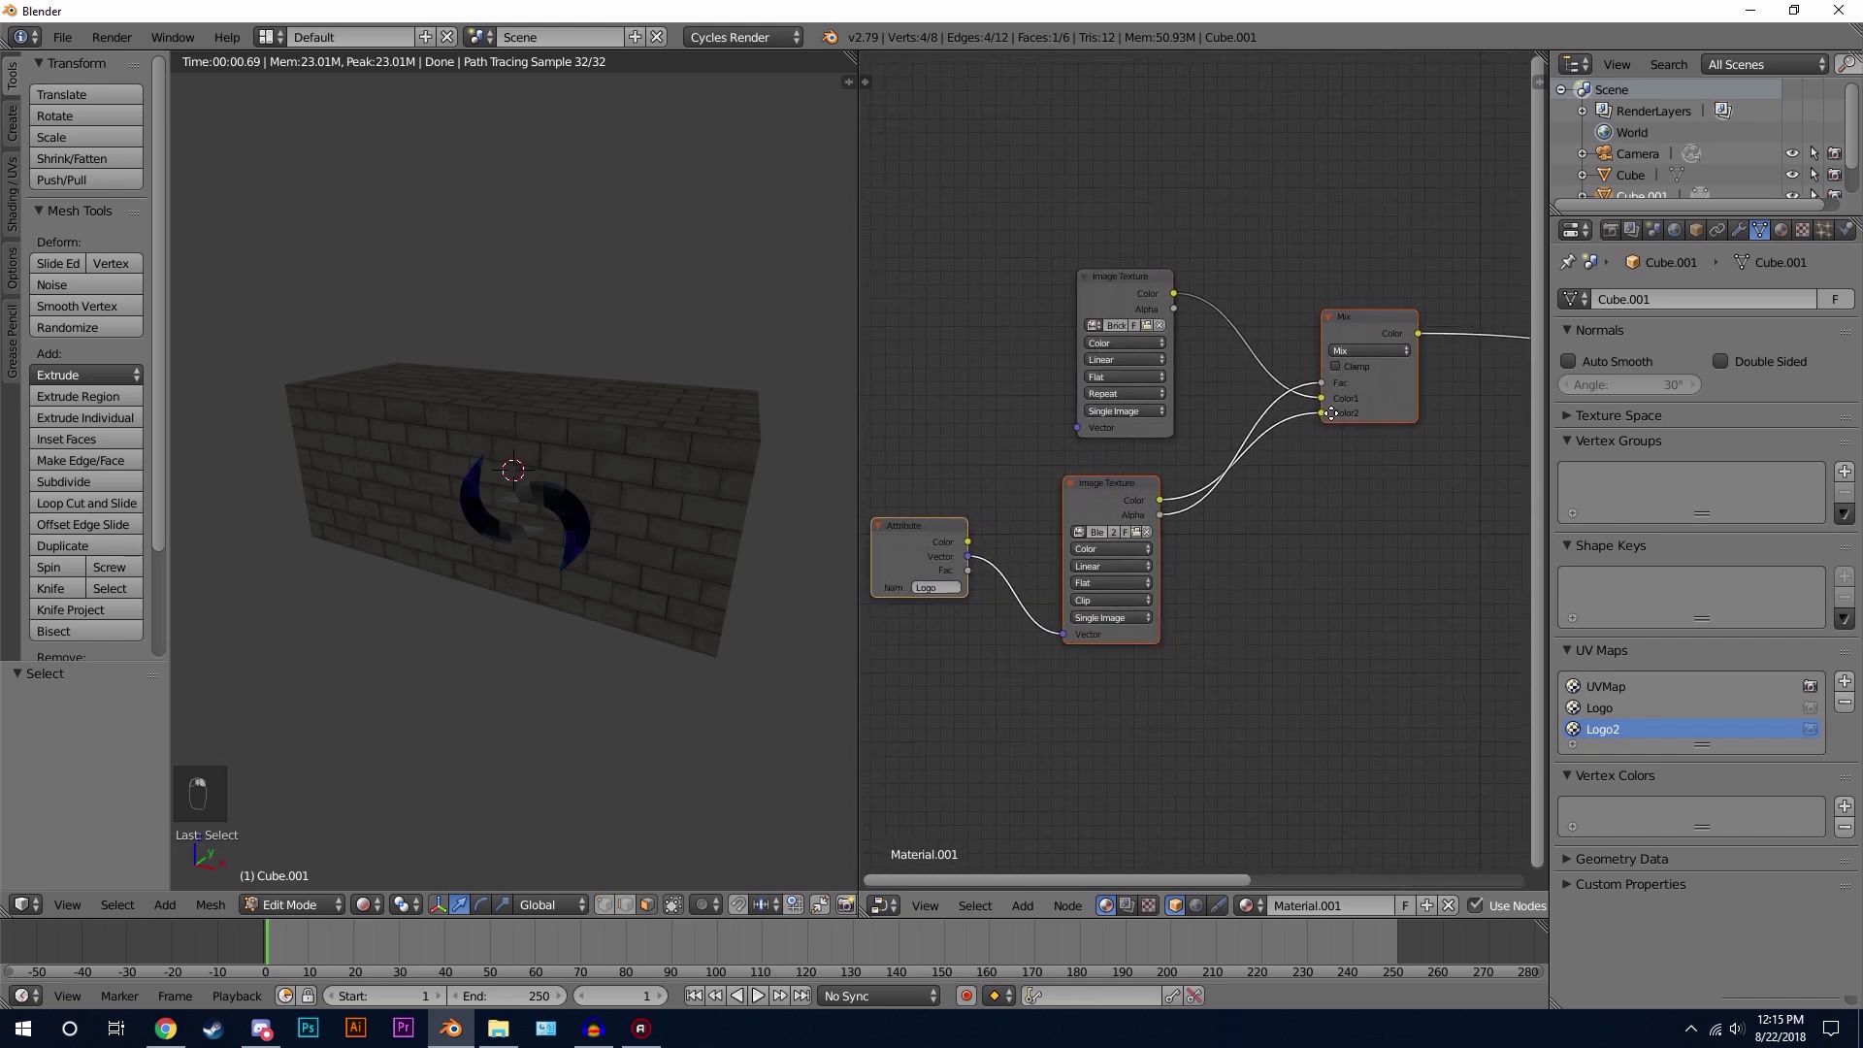
pyautogui.click(1405, 569)
# Step: Chain the new Mix between the first Mix's output and the Diffuse BSDF Color
pyautogui.moveTo(1409, 501); pyautogui.dragTo(1063, 475, button='middle')
pyautogui.press('g')
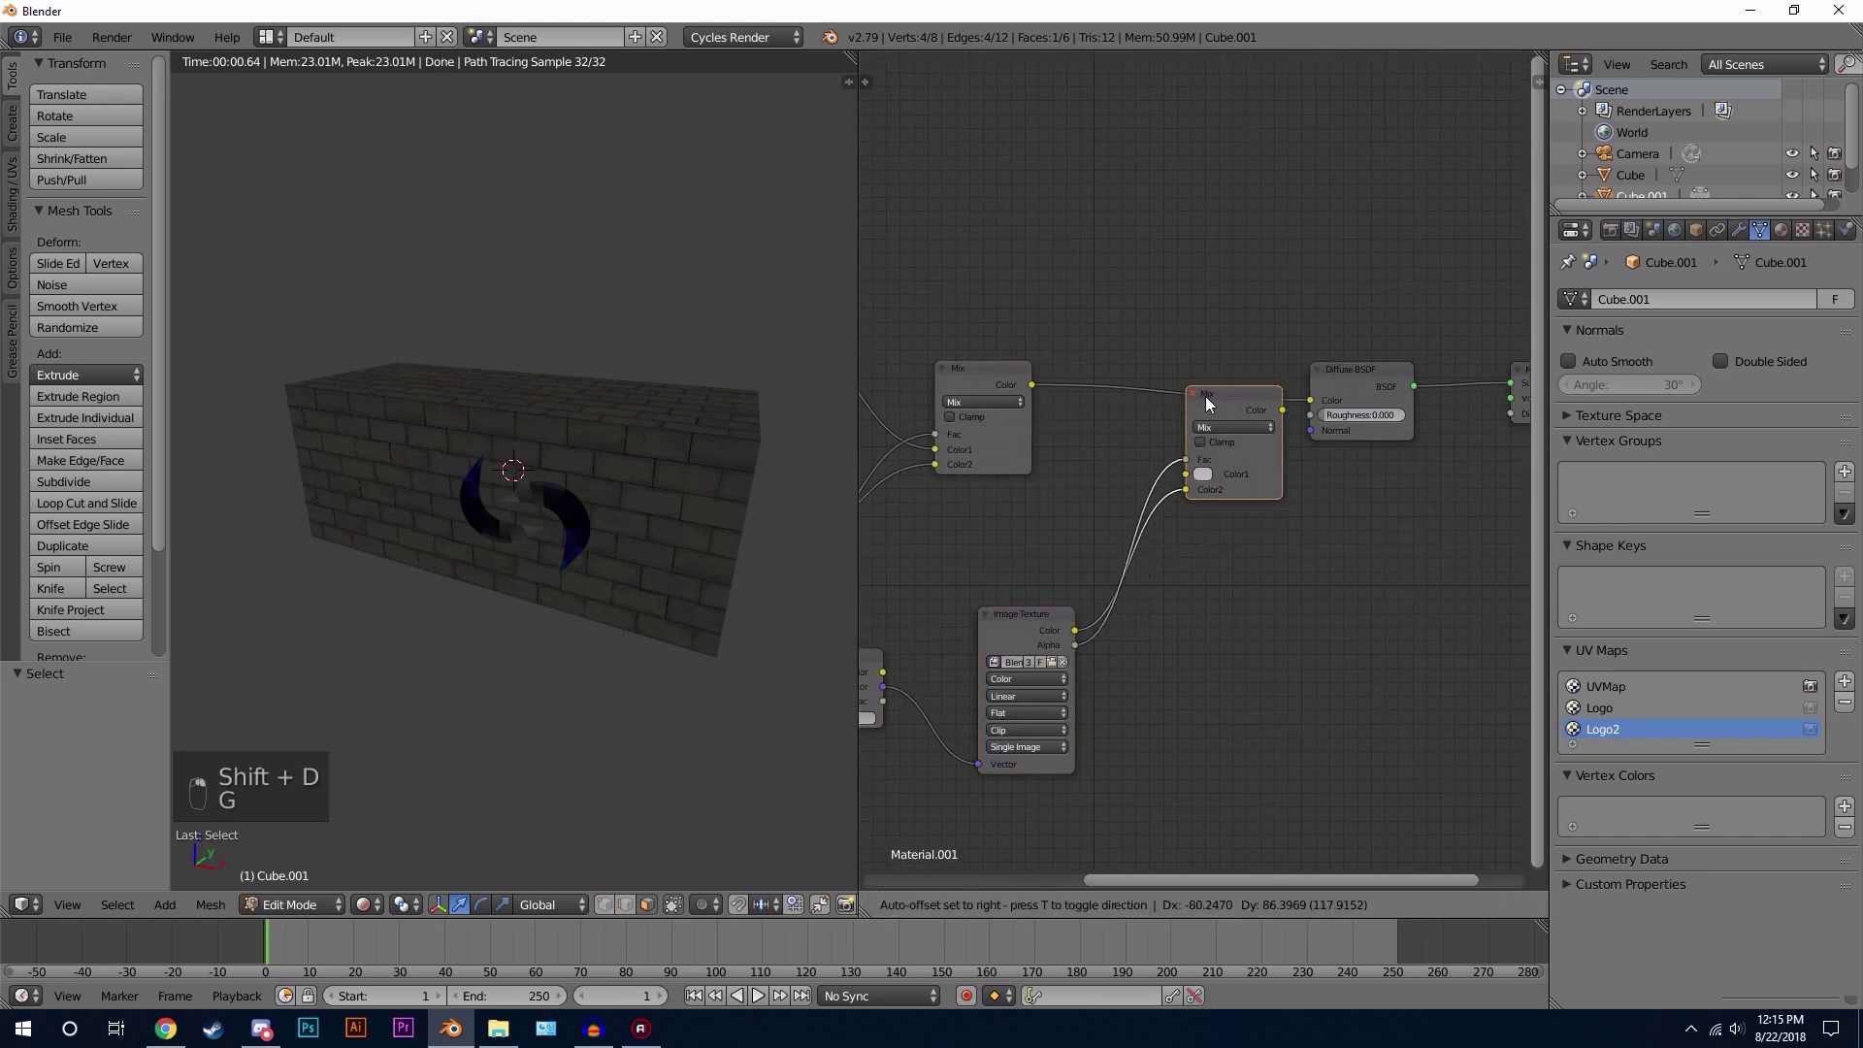
pyautogui.click(1205, 396)
pyautogui.moveTo(1033, 384); pyautogui.dragTo(1182, 462)
pyautogui.moveTo(1279, 397); pyautogui.dragTo(1346, 313)
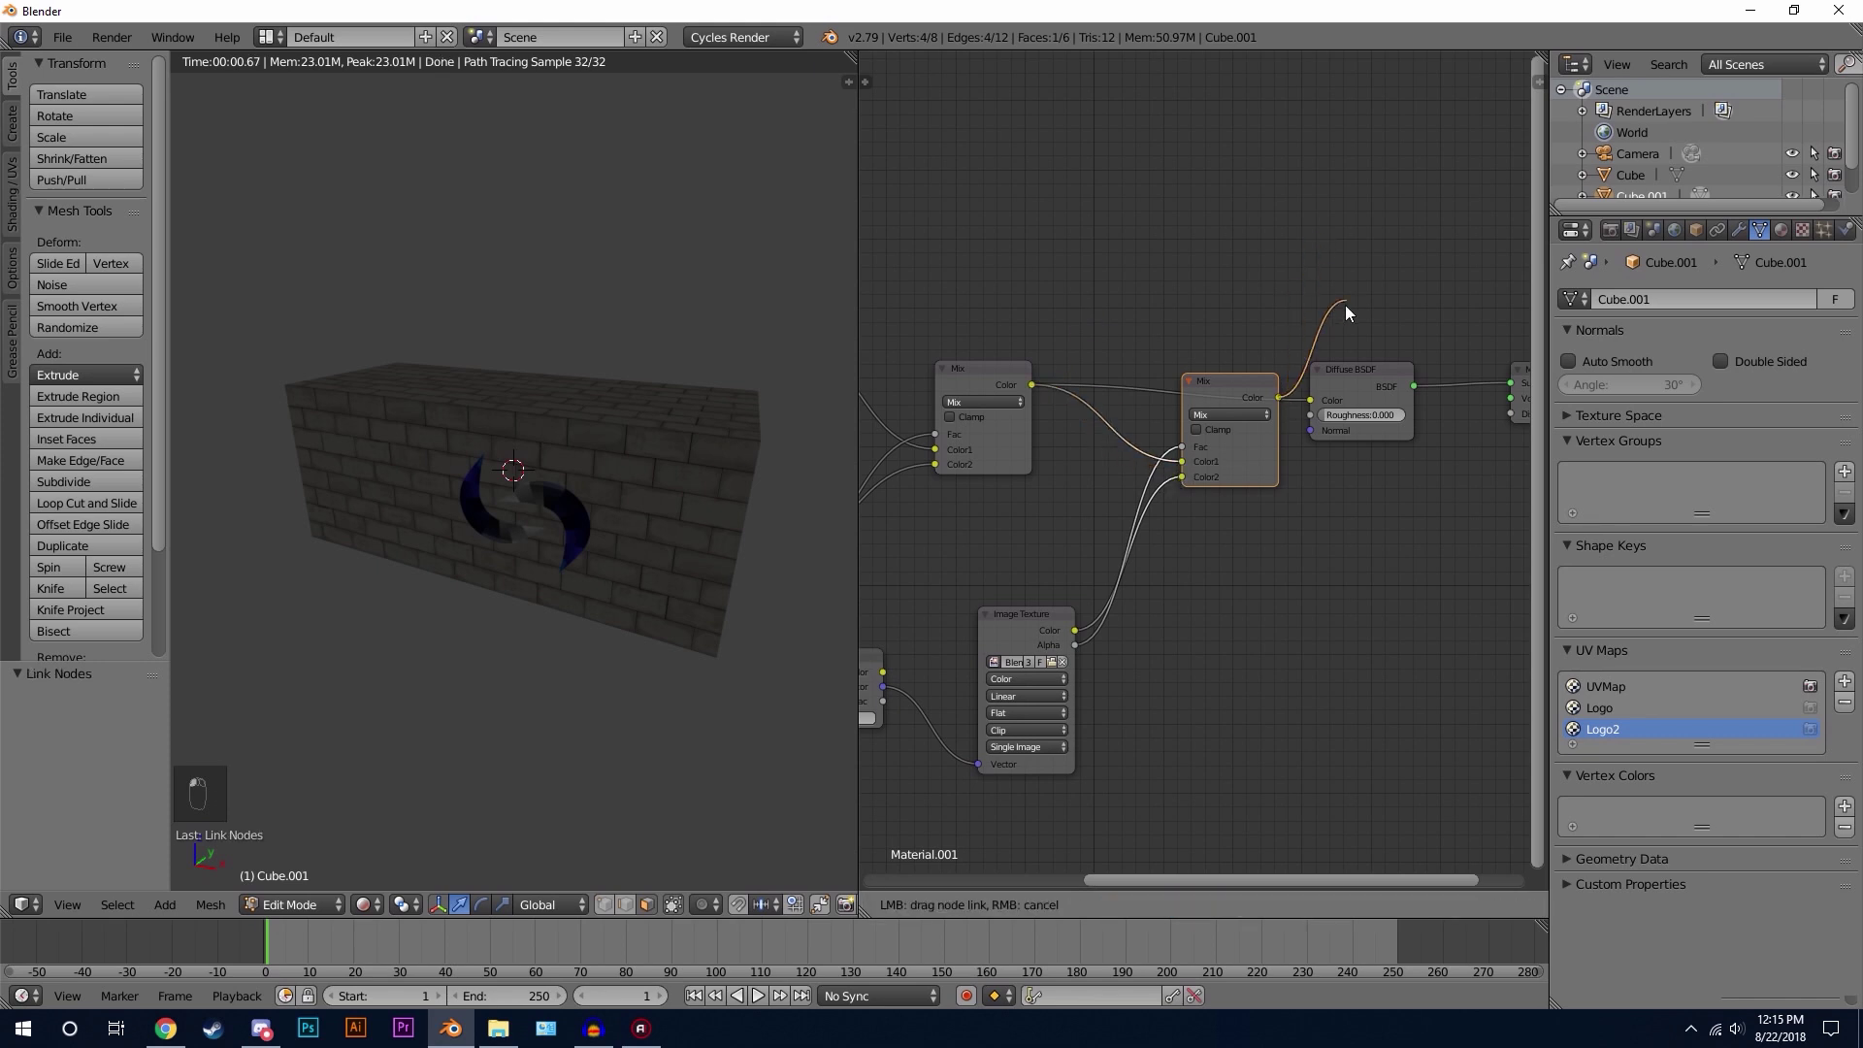
pyautogui.moveTo(1310, 401); pyautogui.dragTo(1310, 402)
# Step: Reposition the second Mix node and the duplicated Attribute node beside its texture
pyautogui.press('g')
pyautogui.click(1157, 433)
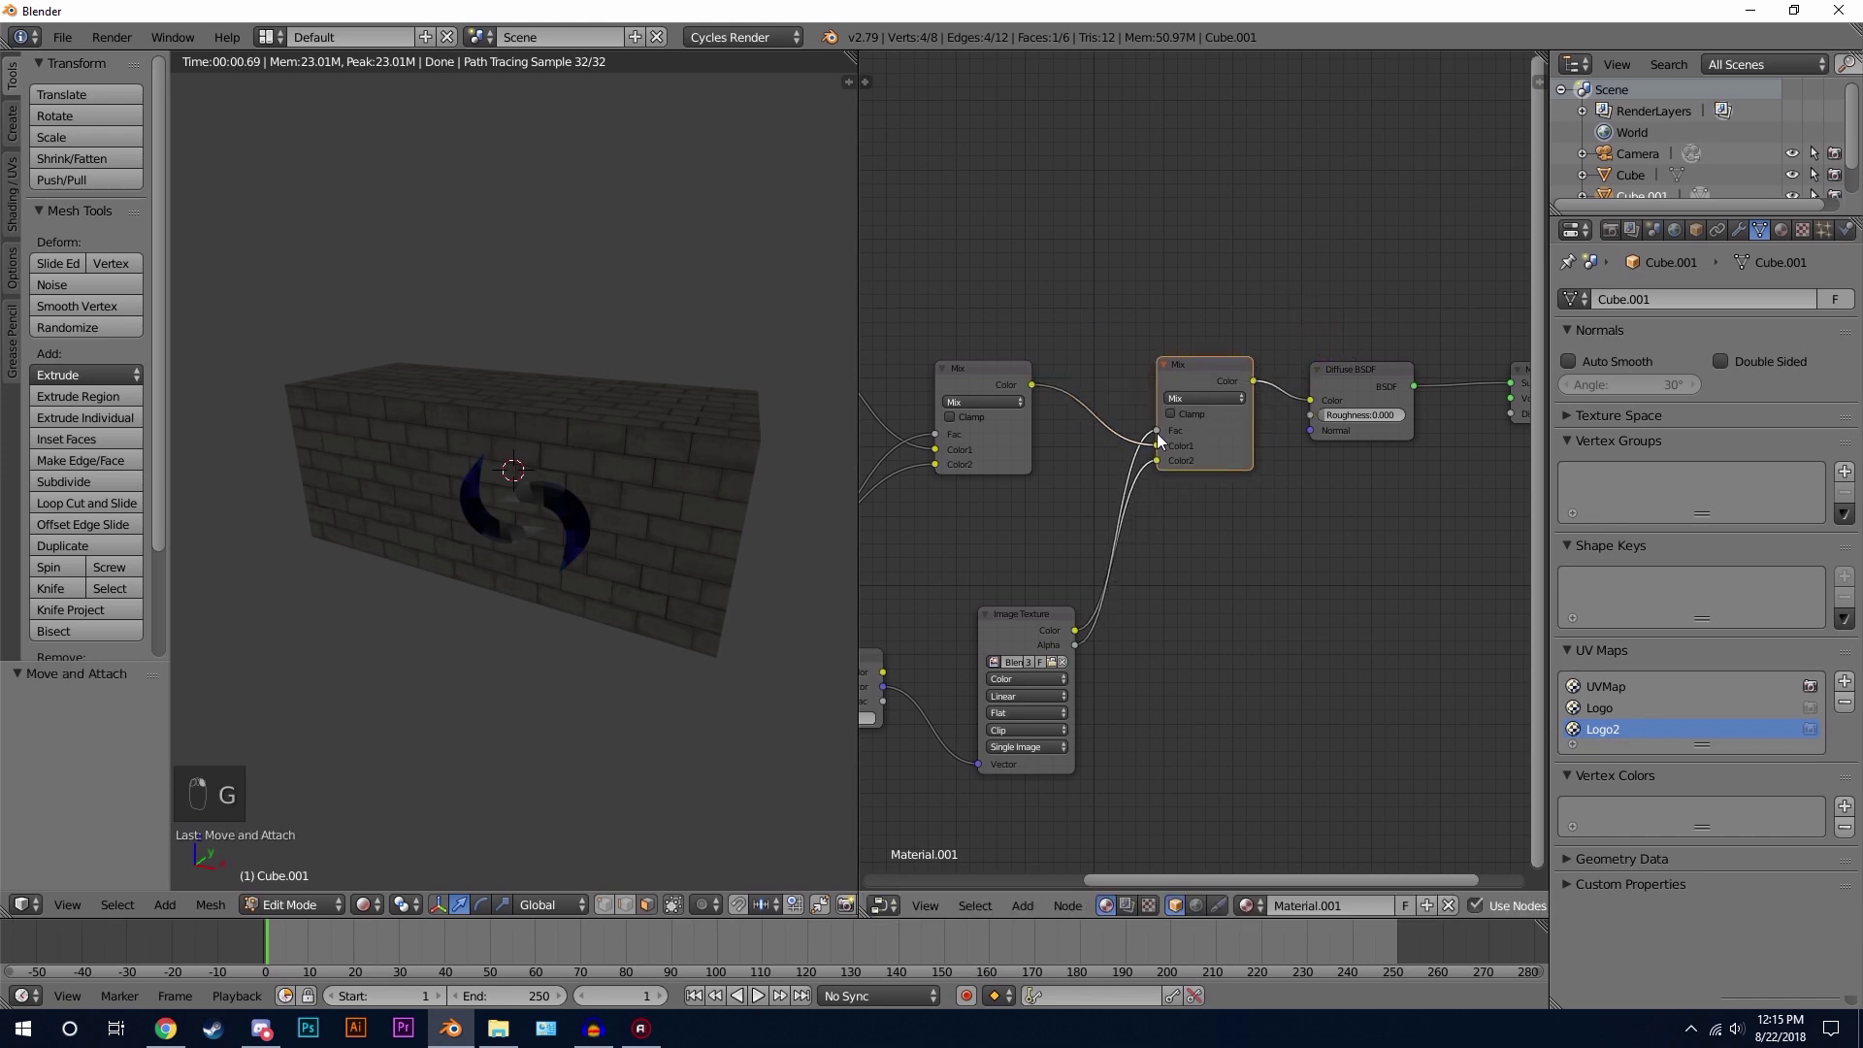
pyautogui.moveTo(1157, 433); pyautogui.dragTo(1349, 347, button='middle')
pyautogui.scroll(1, 1349, 347)
pyautogui.click(1040, 587)
pyautogui.press('g')
pyautogui.click(1077, 599)
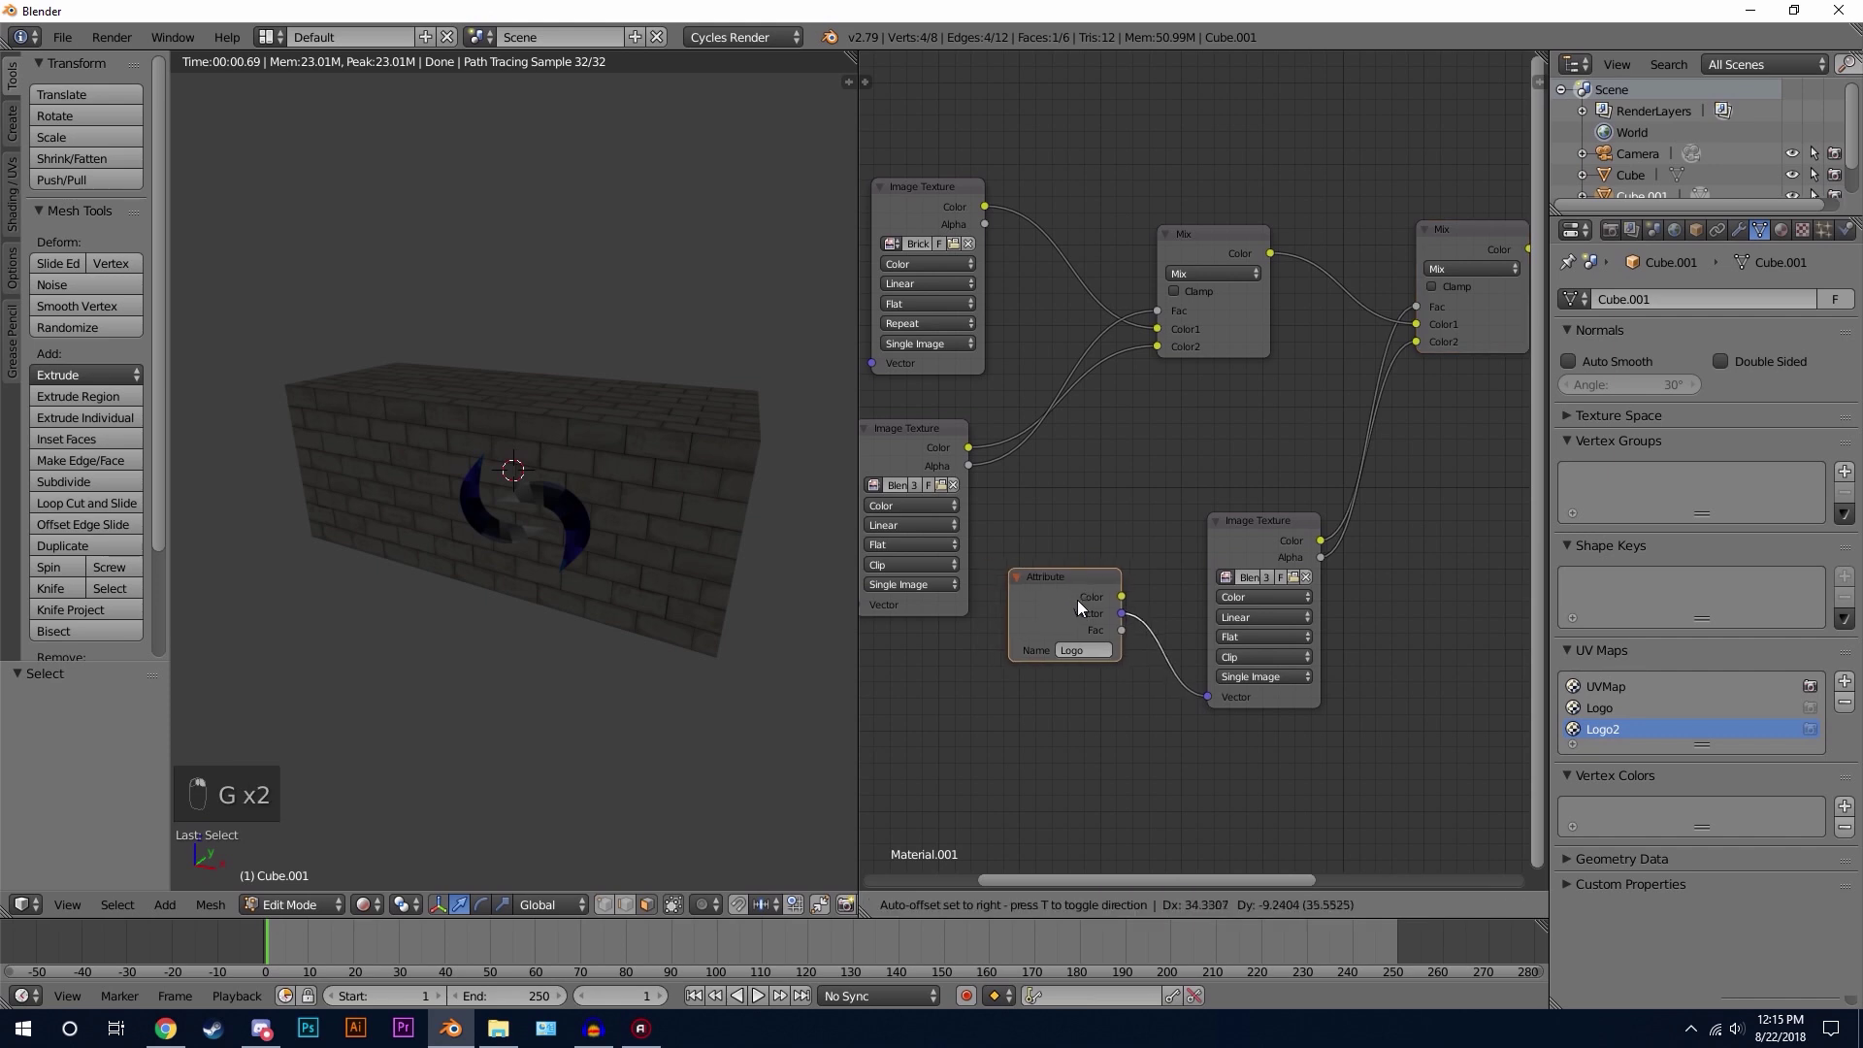
# Step: Load Pure-Designs-Logo.png into the duplicated Image Texture node
pyautogui.click(1295, 578)
pyautogui.click(358, 64)
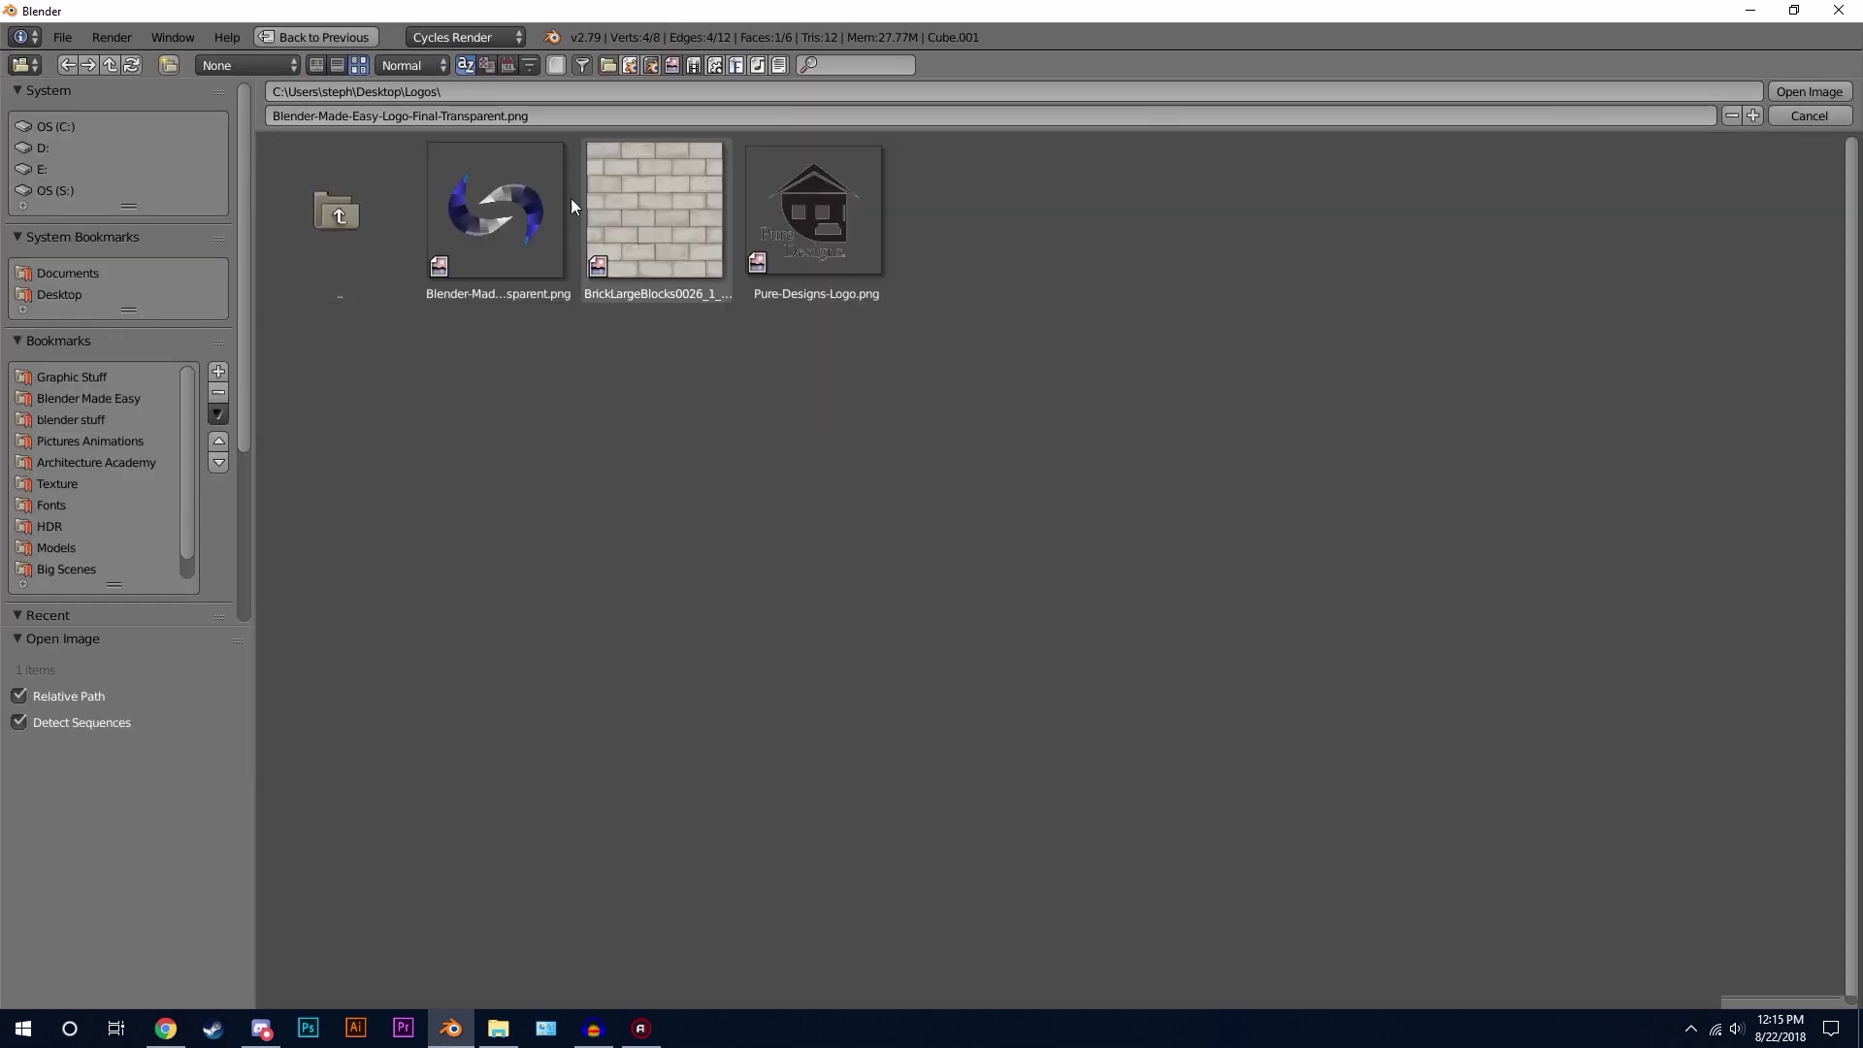
pyautogui.click(813, 233)
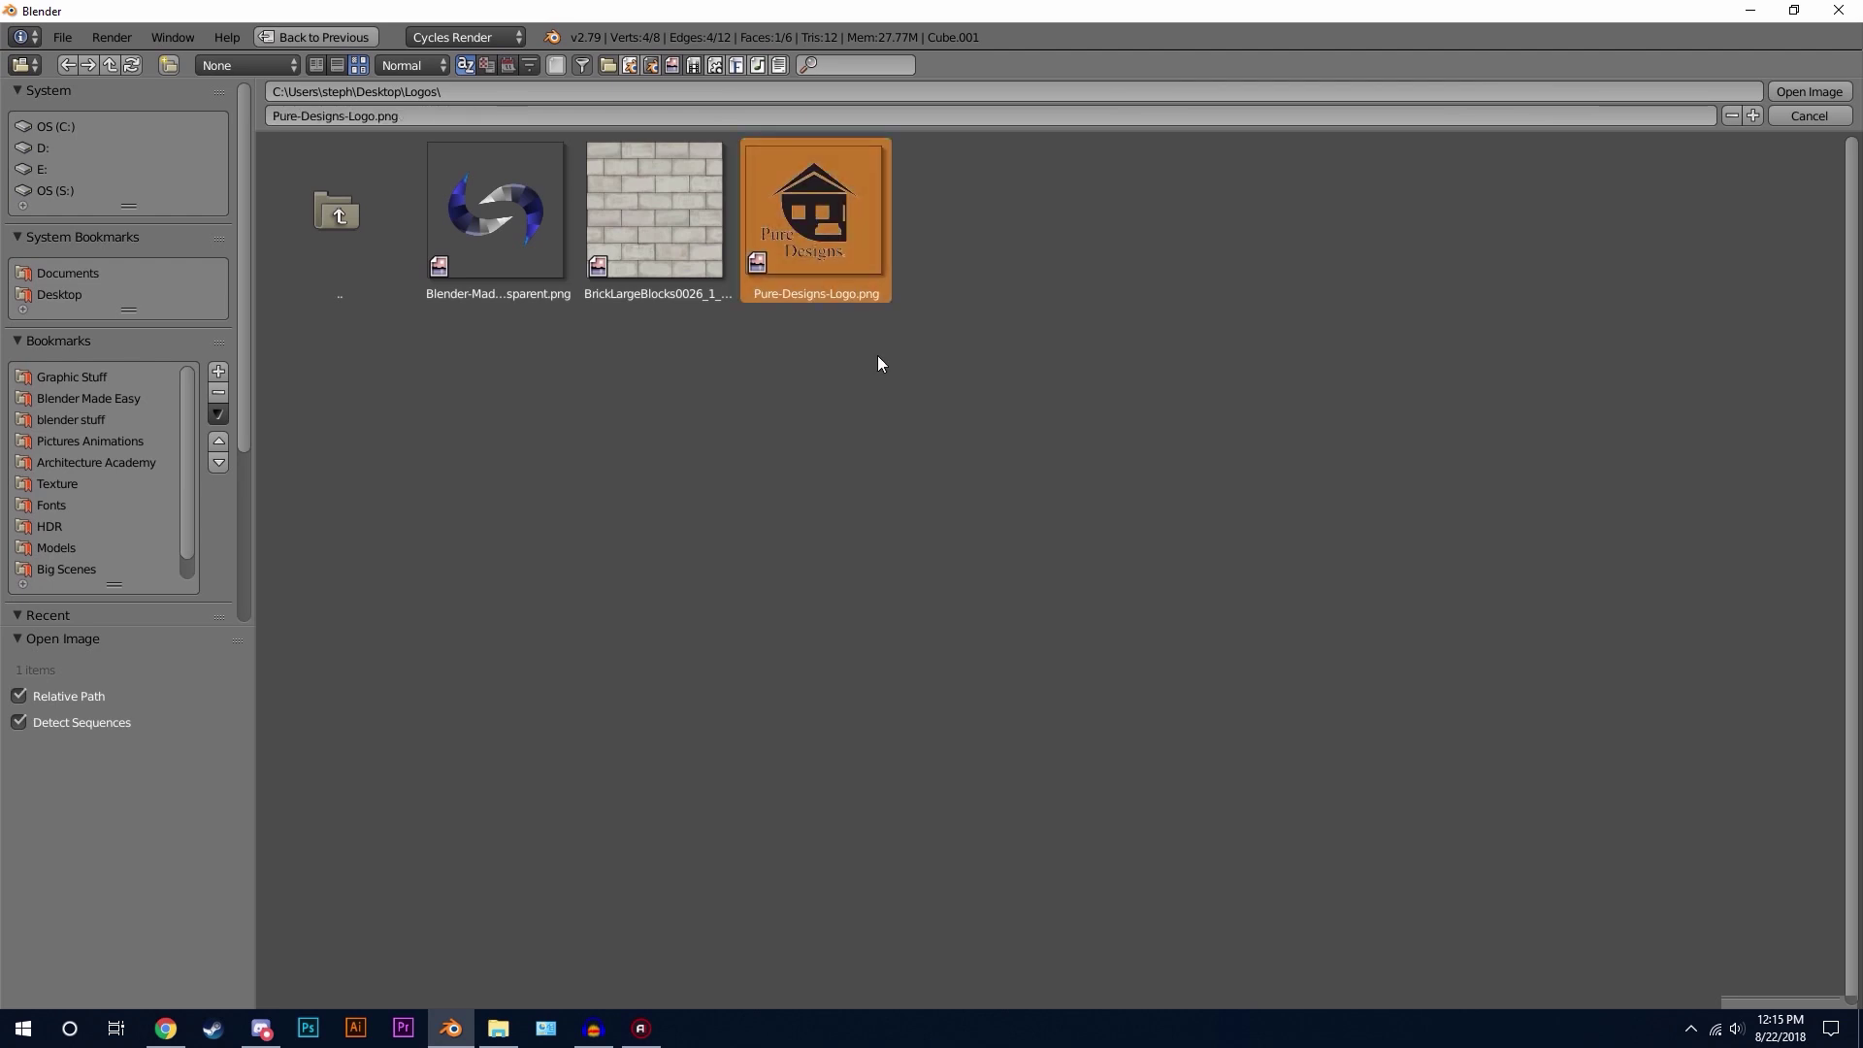
pyautogui.click(1803, 95)
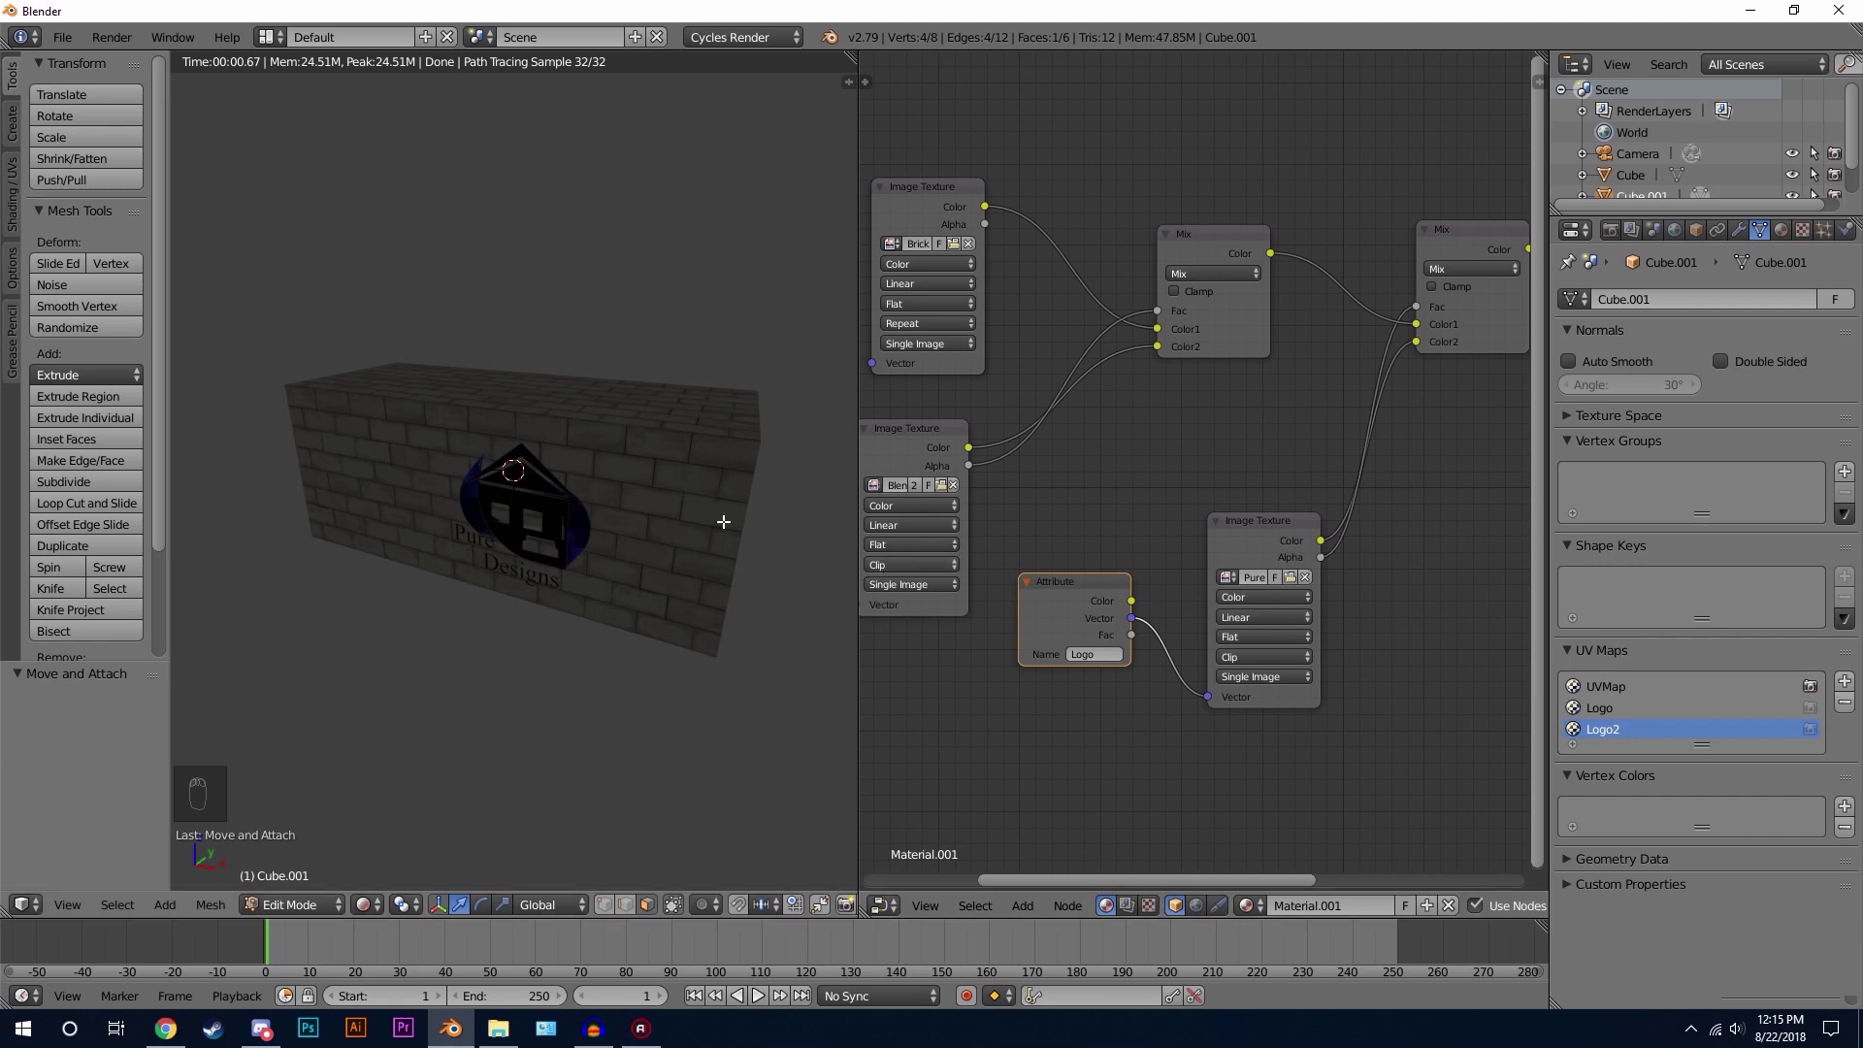
# Step: Set the duplicated Attribute node's name to Logo2
pyautogui.click(1108, 656)
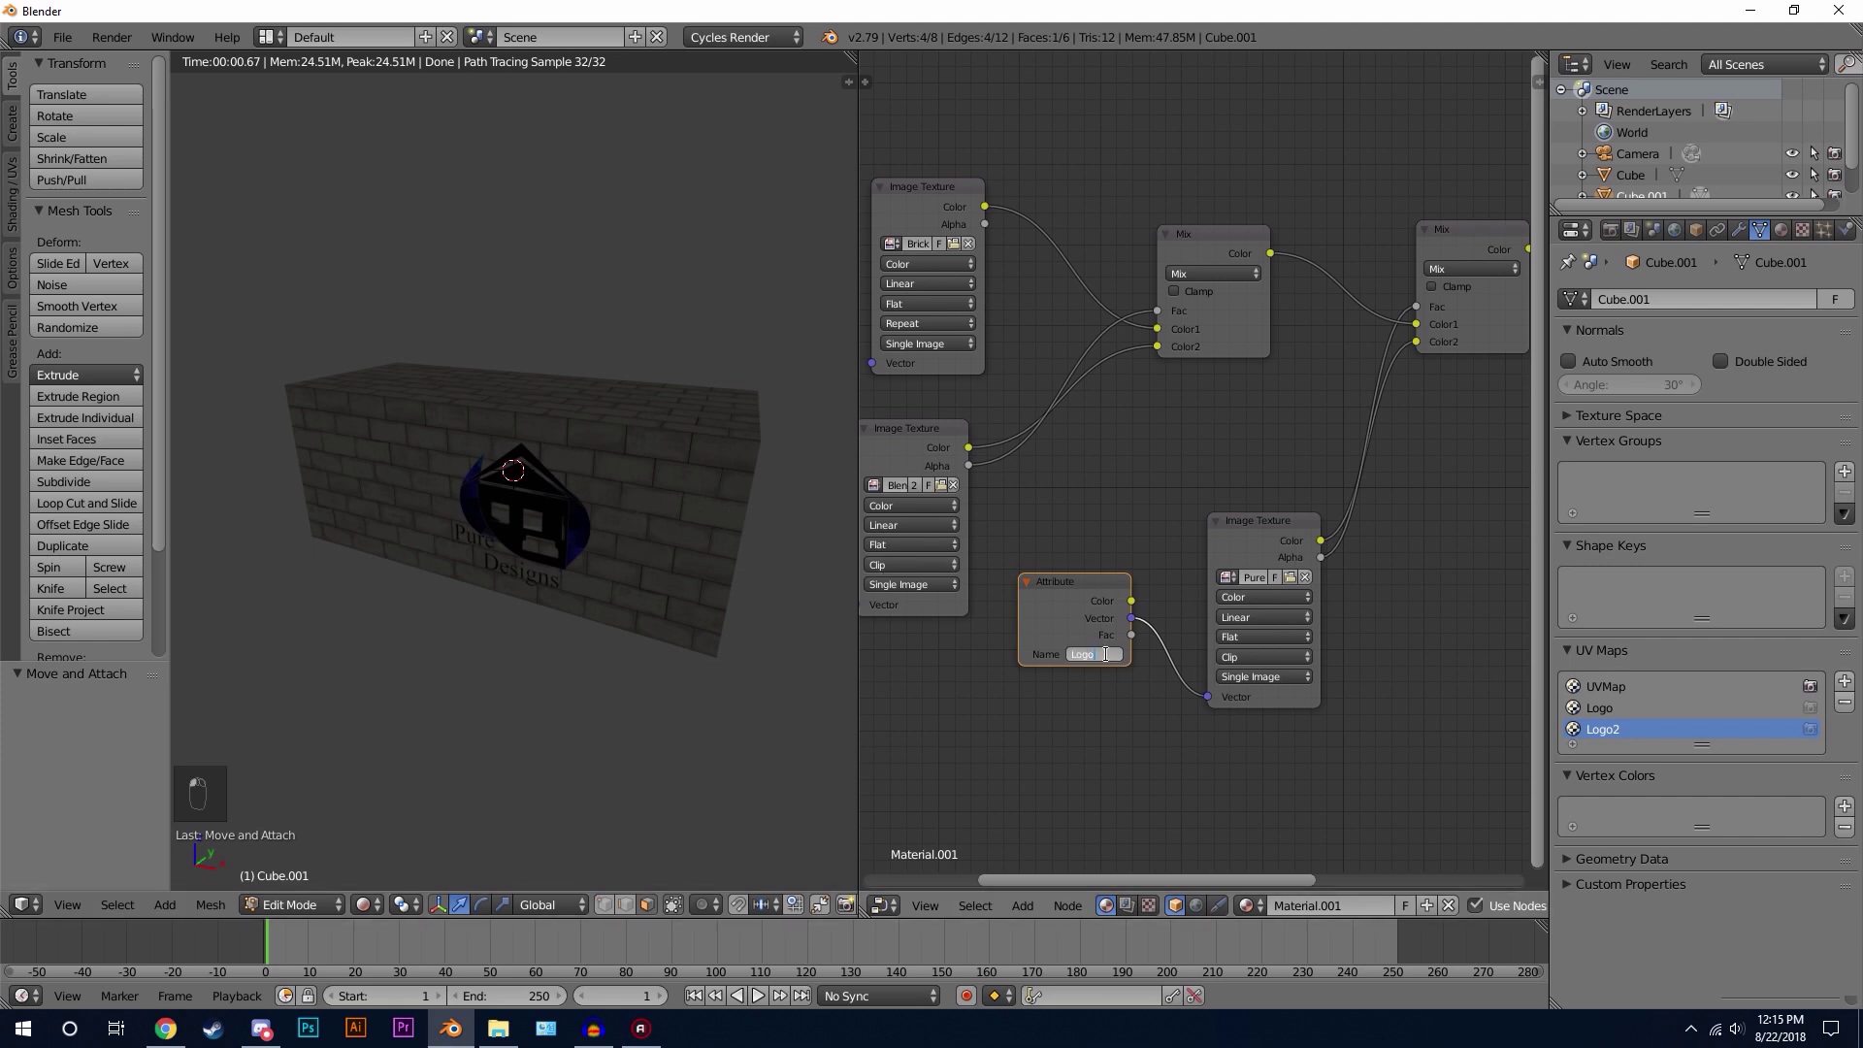
pyautogui.write('Logo2')
pyautogui.press('Return')
pyautogui.scroll(1, 1162, 725)
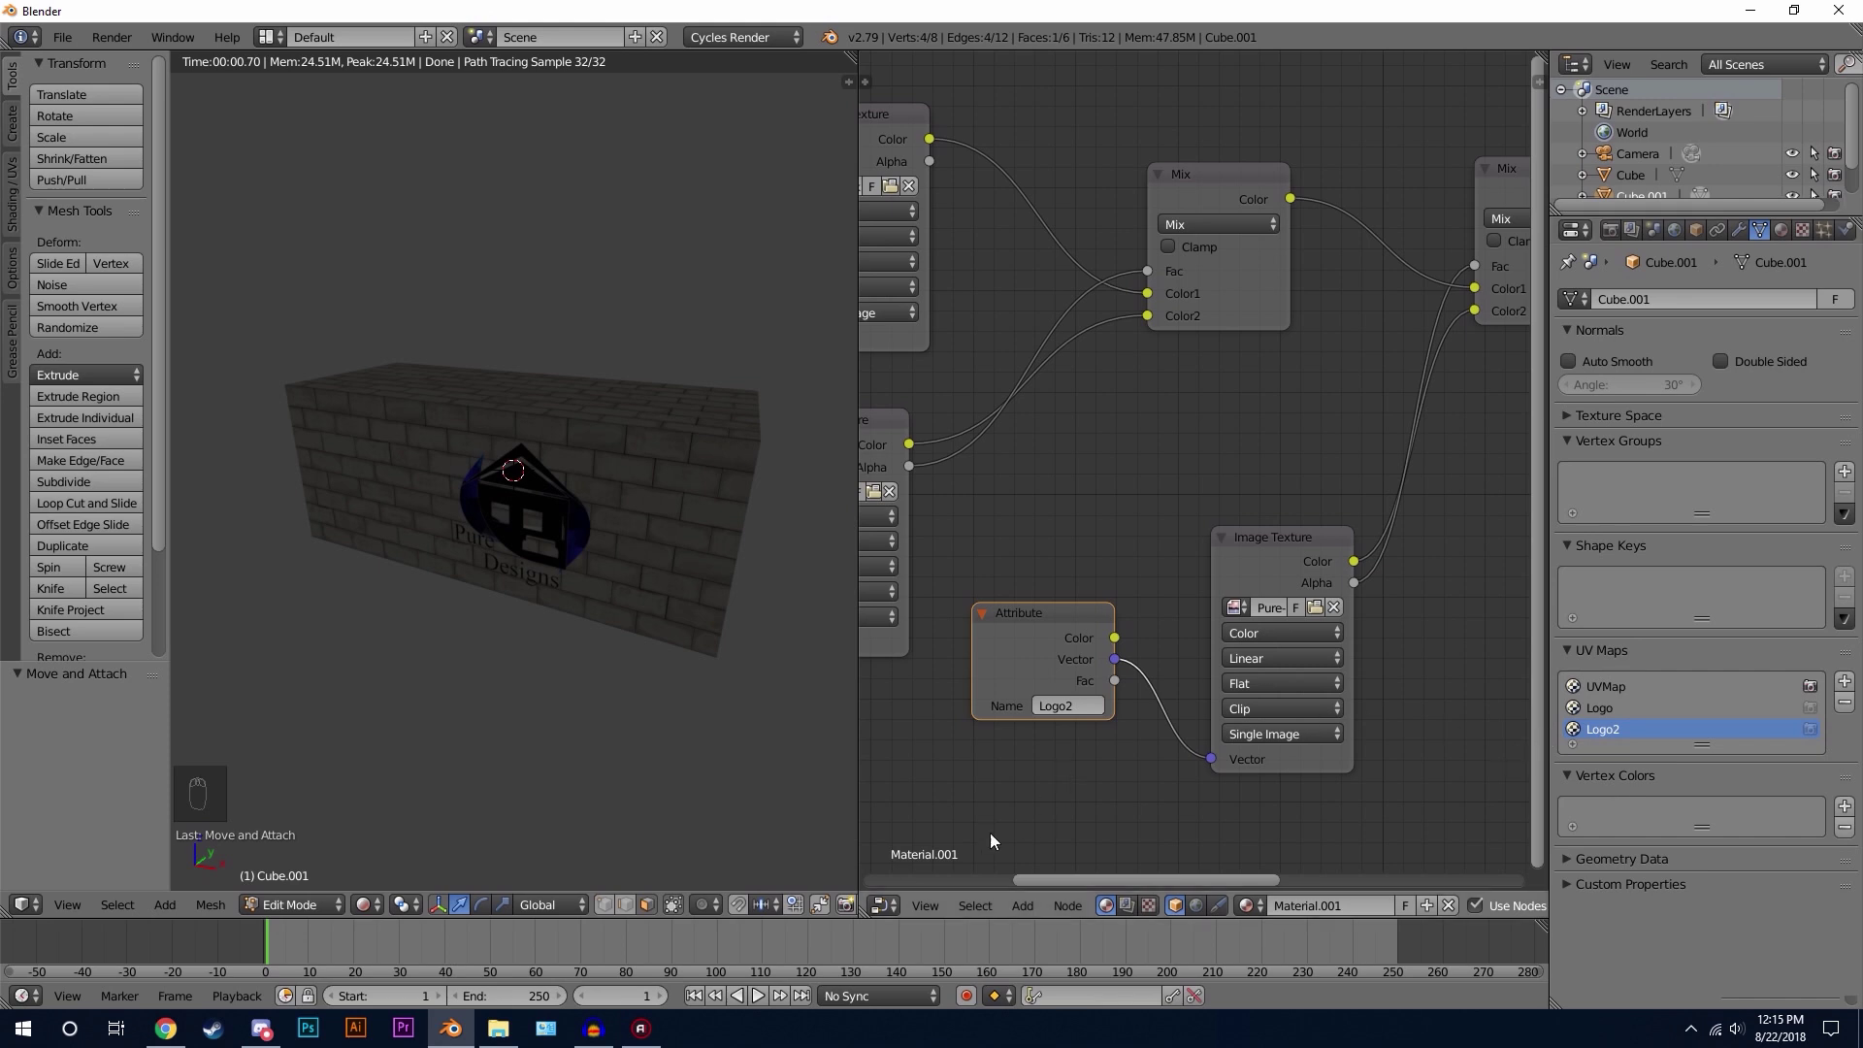
pyautogui.click(893, 904)
# Step: Slide the front face's Logo2 UVs along X so the Pure Designs logo sits left
pyautogui.click(974, 741)
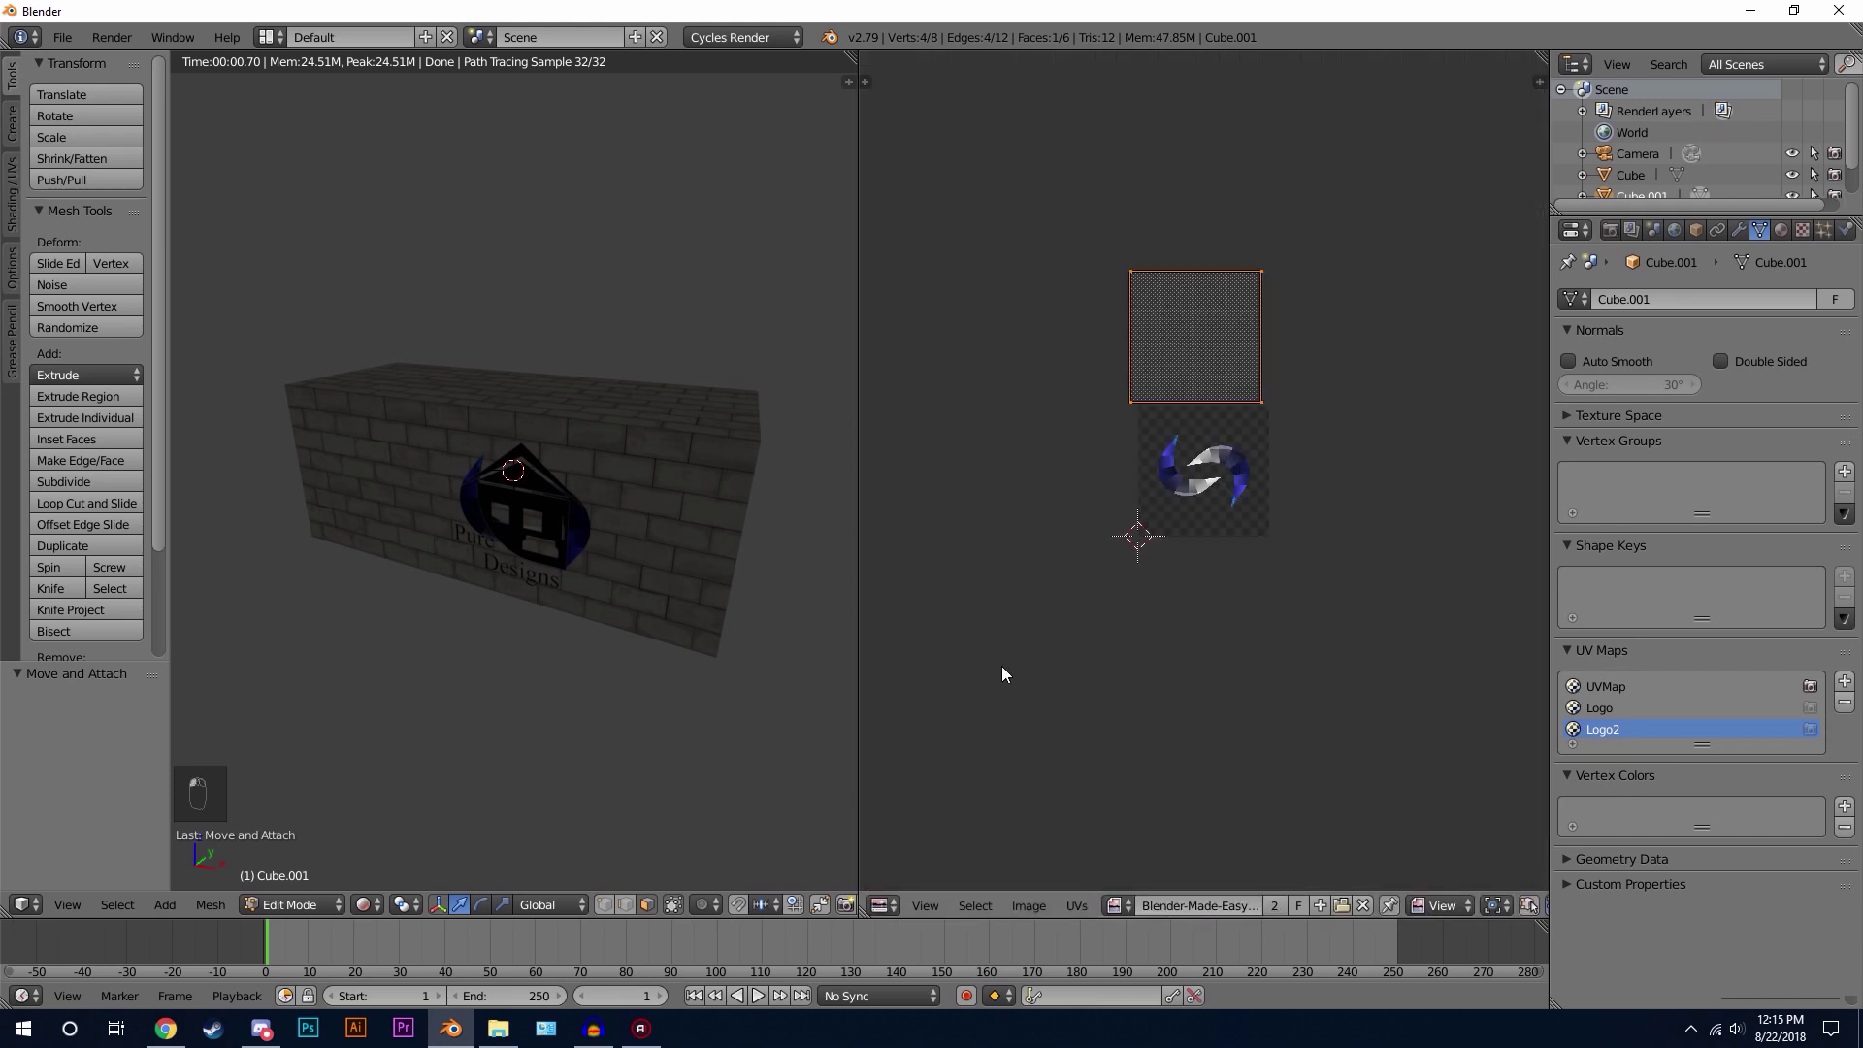
pyautogui.scroll(3, 1063, 553)
pyautogui.rightClick(479, 570)
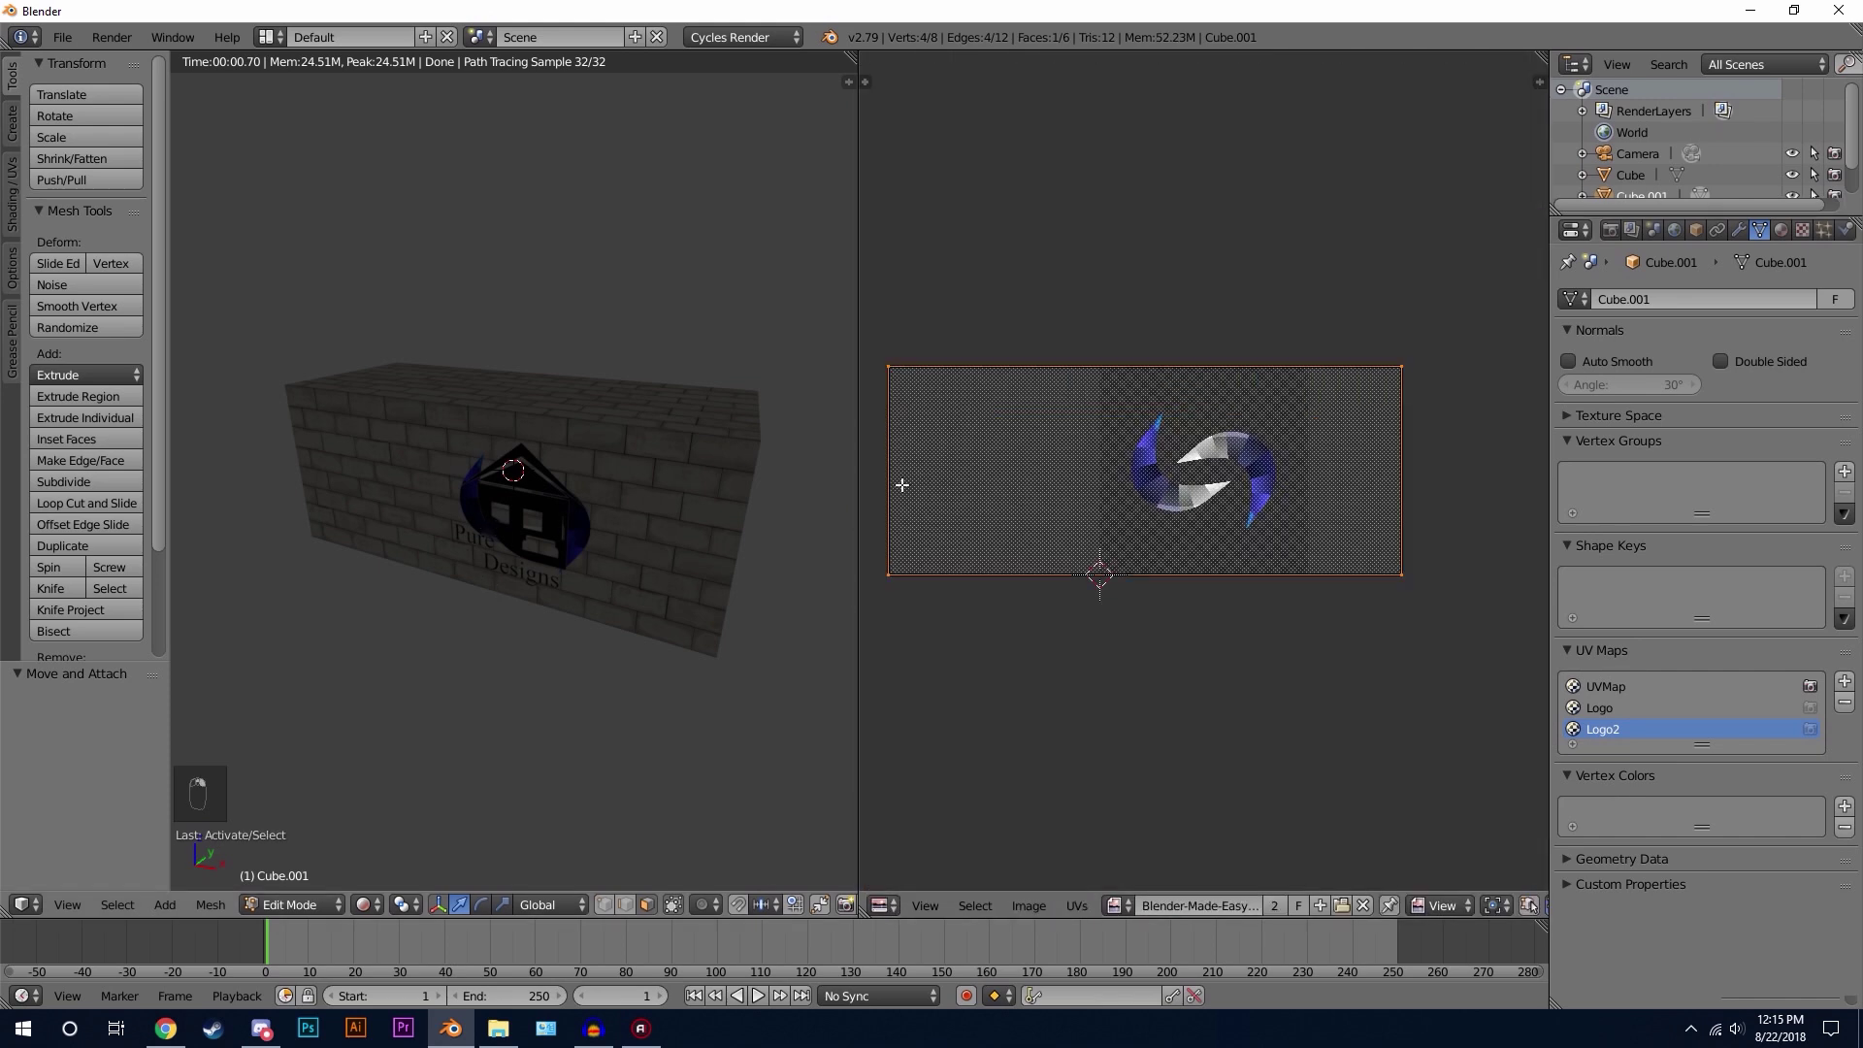
pyautogui.press('g')
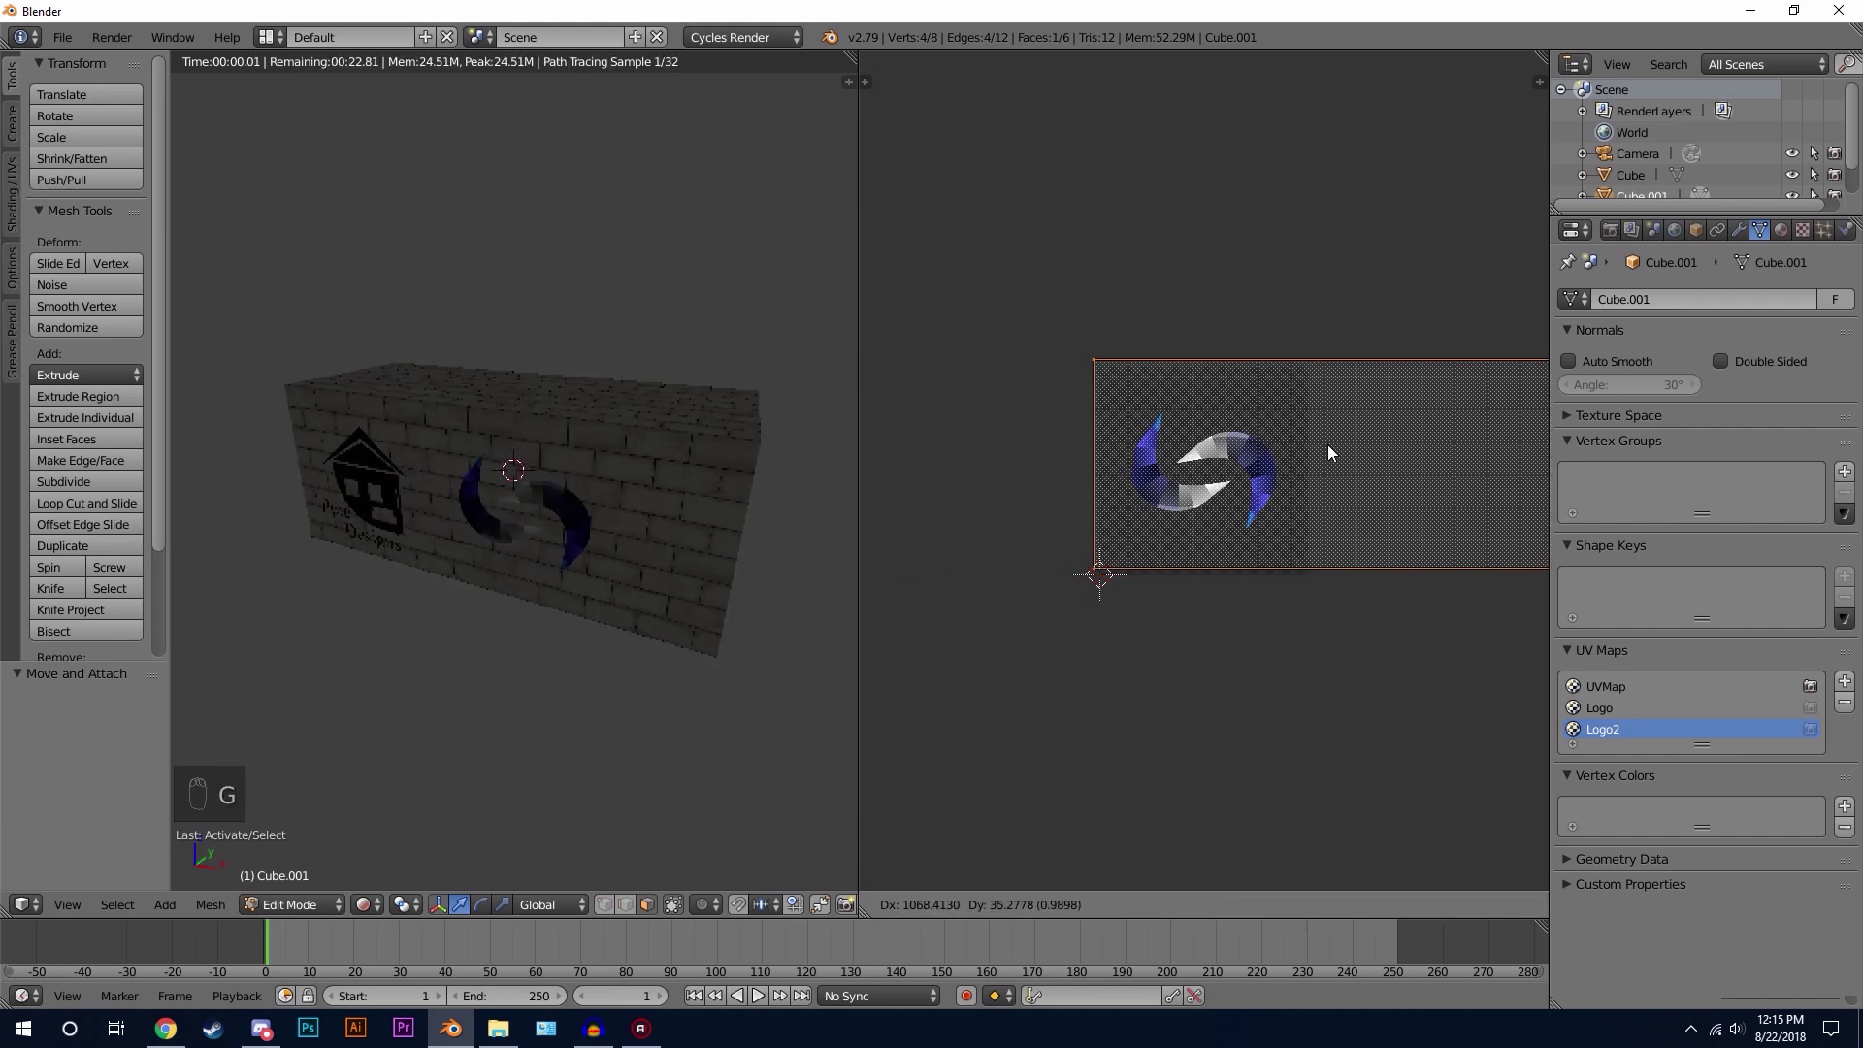
pyautogui.press('x')
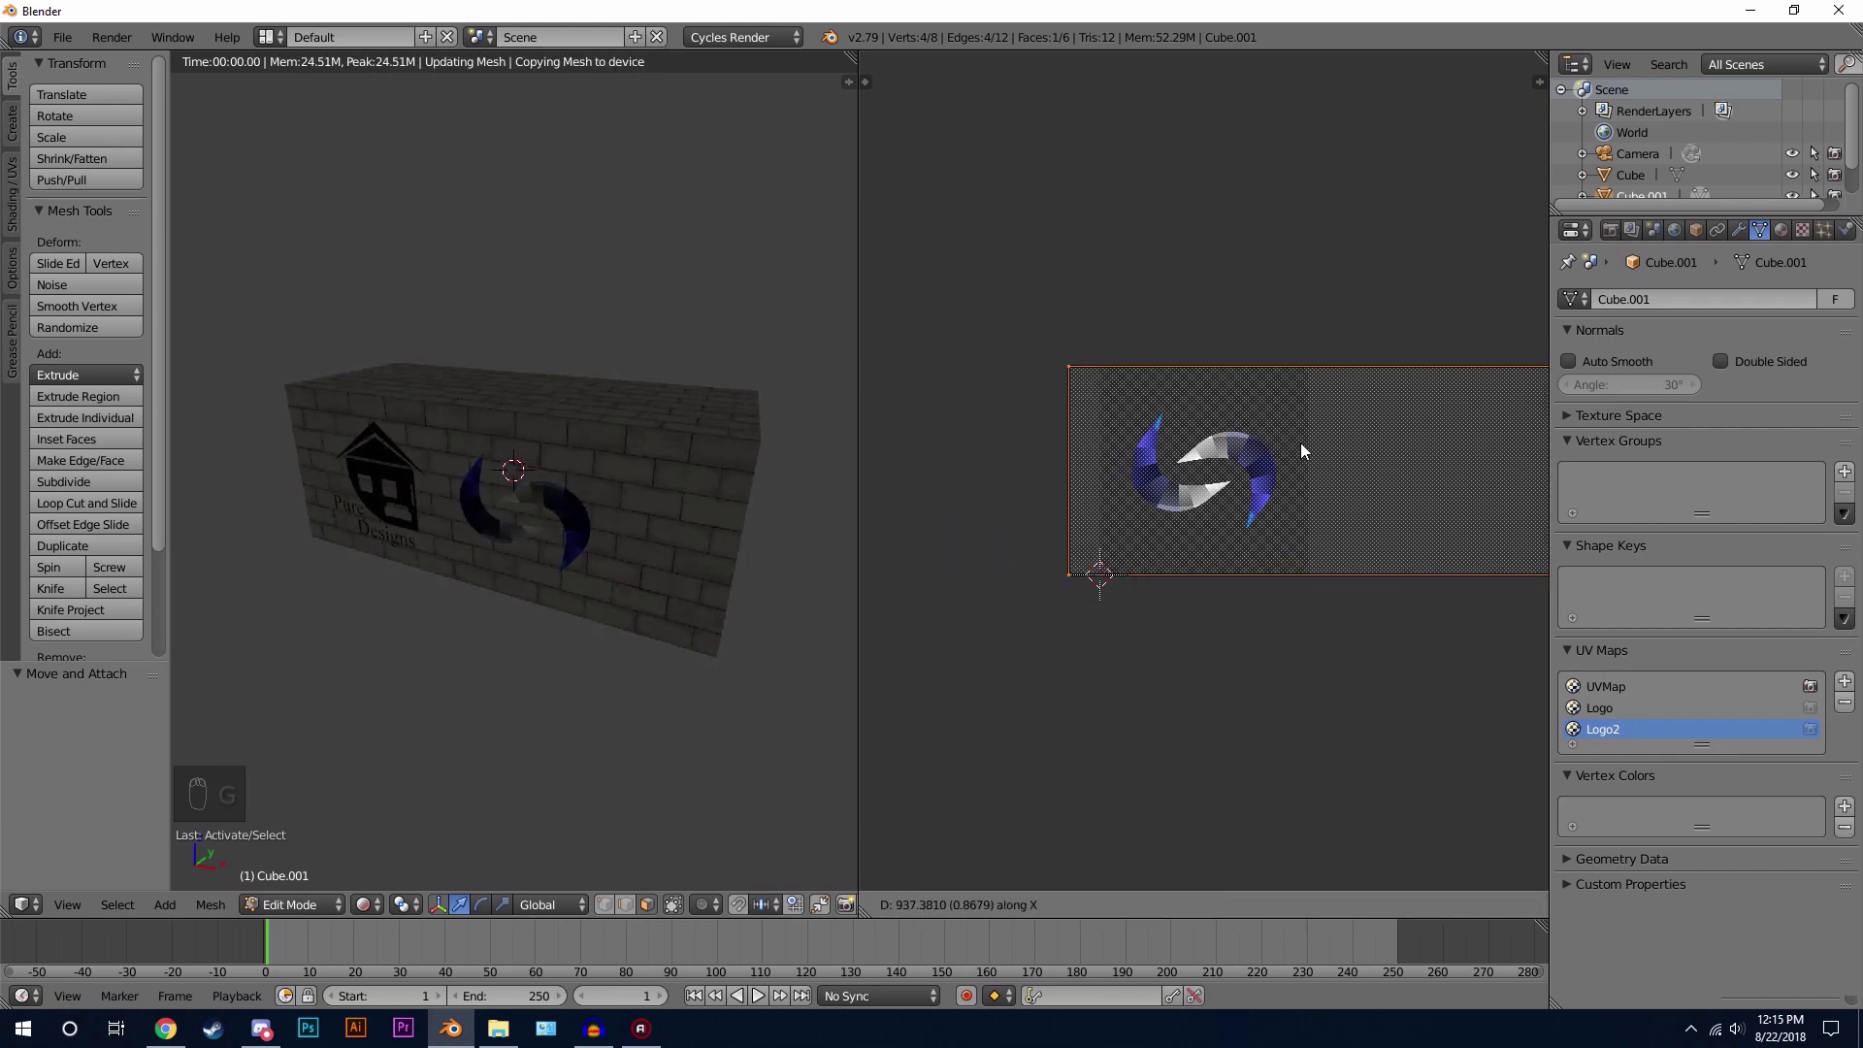
pyautogui.click(1300, 442)
pyautogui.moveTo(446, 504); pyautogui.dragTo(484, 484, button='middle')
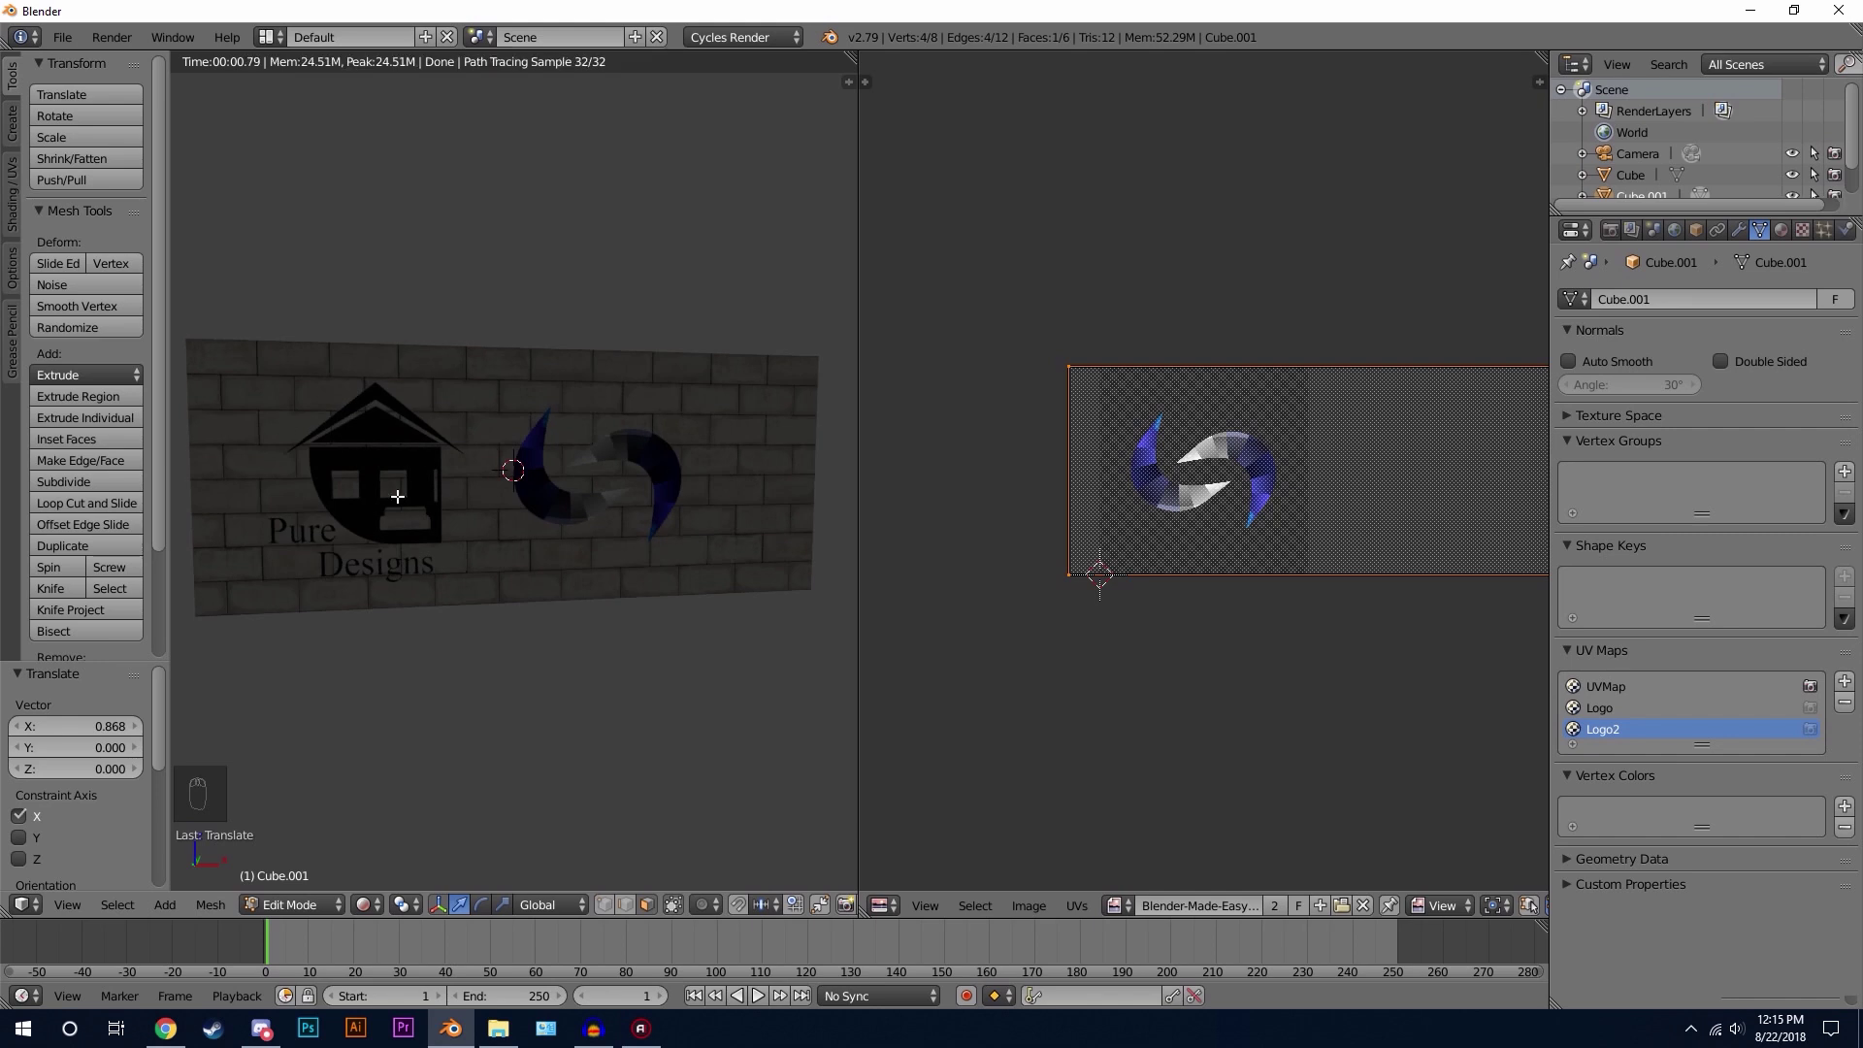
pyautogui.moveTo(507, 416); pyautogui.dragTo(603, 424, button='middle')
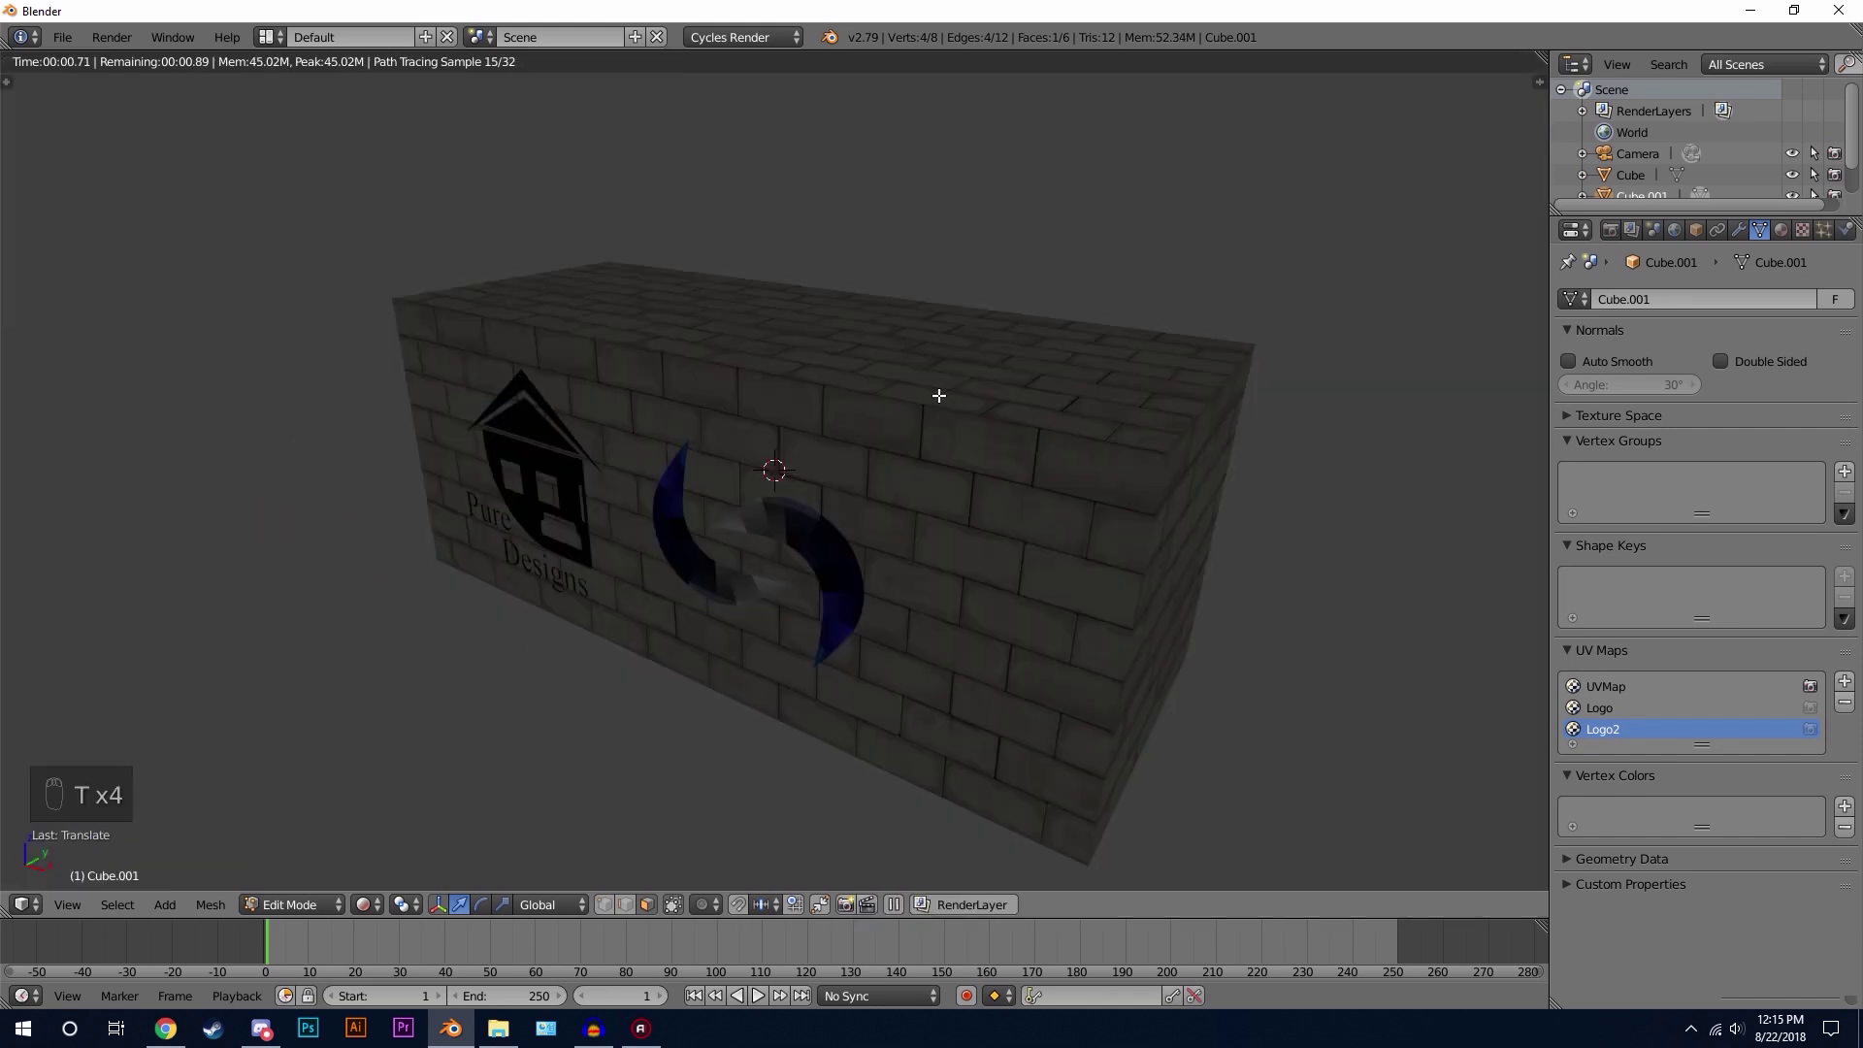